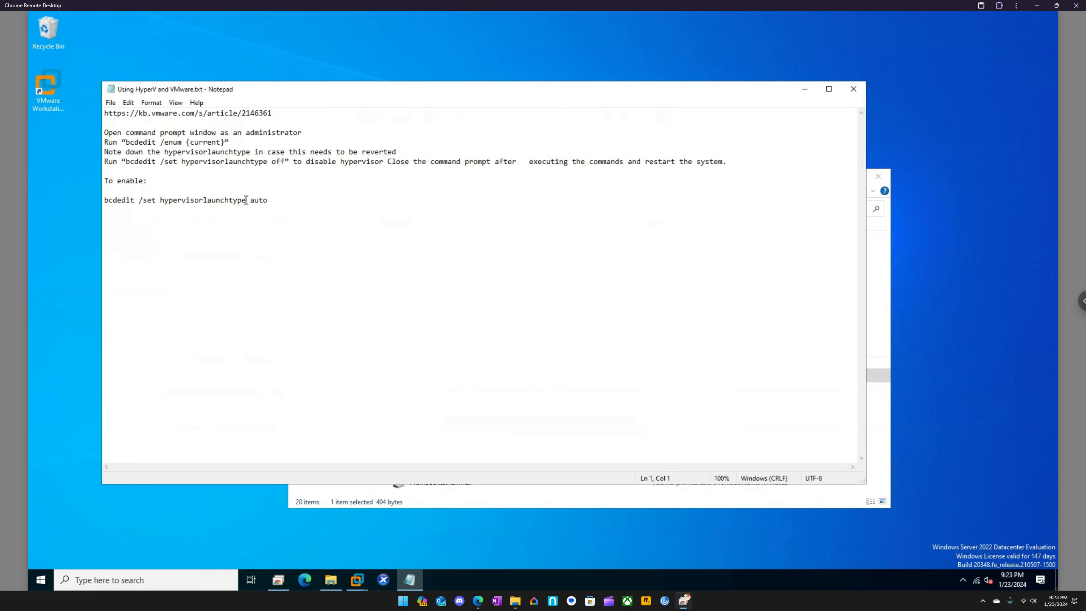
Highlight the "bcdedit /set hypervisorlaunchtype auto" command in the notes, and close the text file
left_click_drag(268, 200, 104, 201)
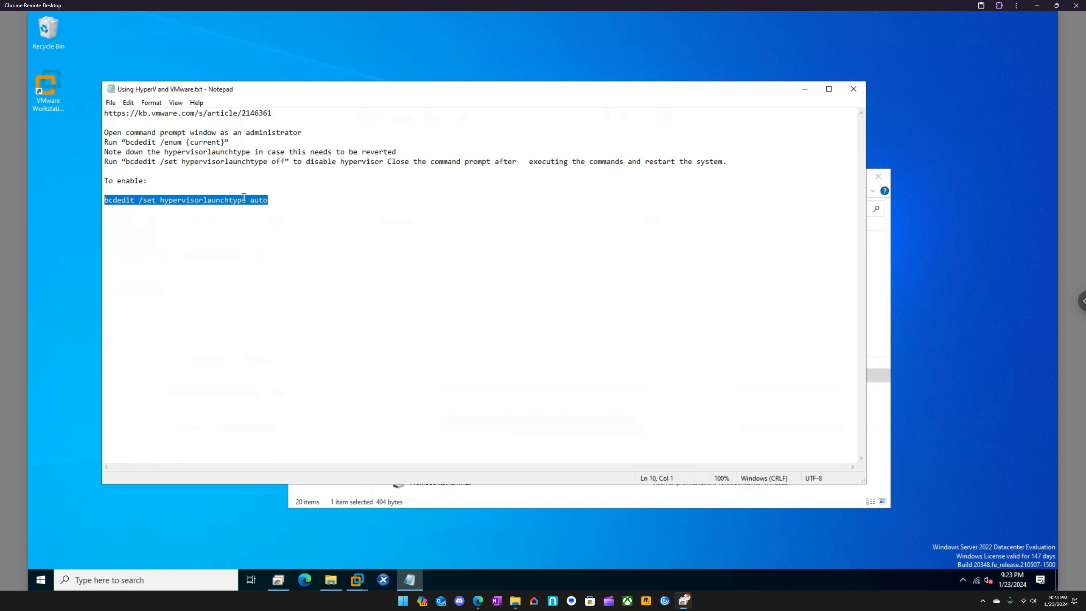
left_click(853, 90)
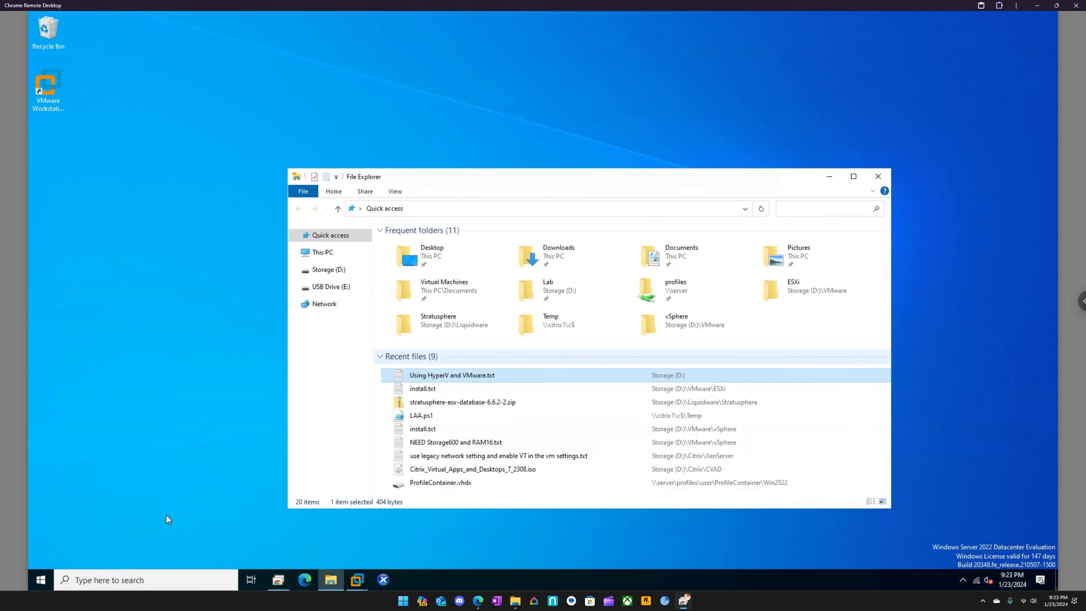
Find and launch Hyper-V Manager on the remote server, and maximize its window
left_click(127, 578)
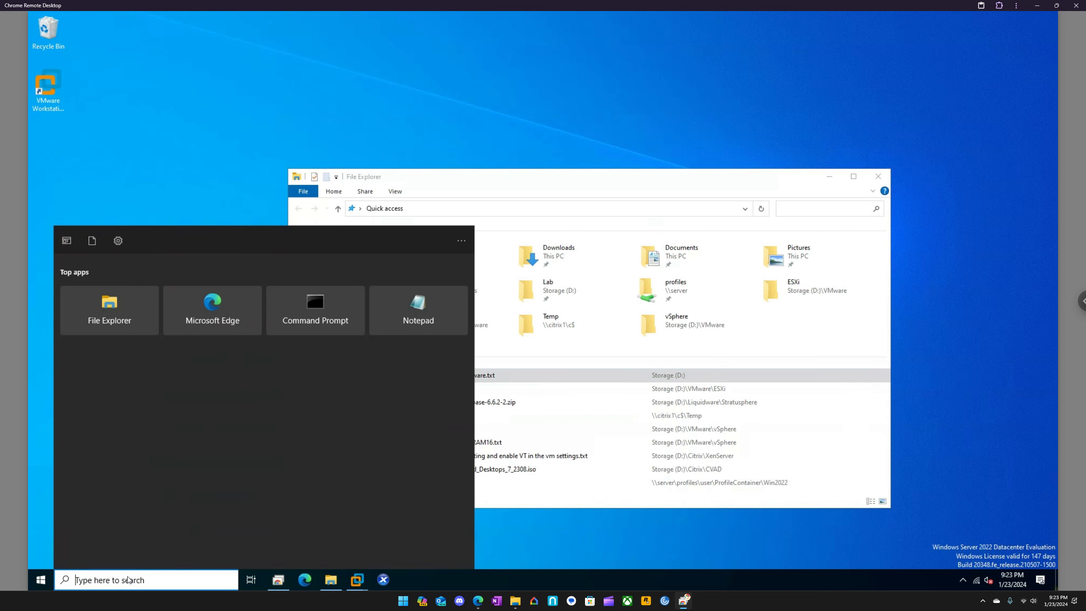
type("hy")
key("Return")
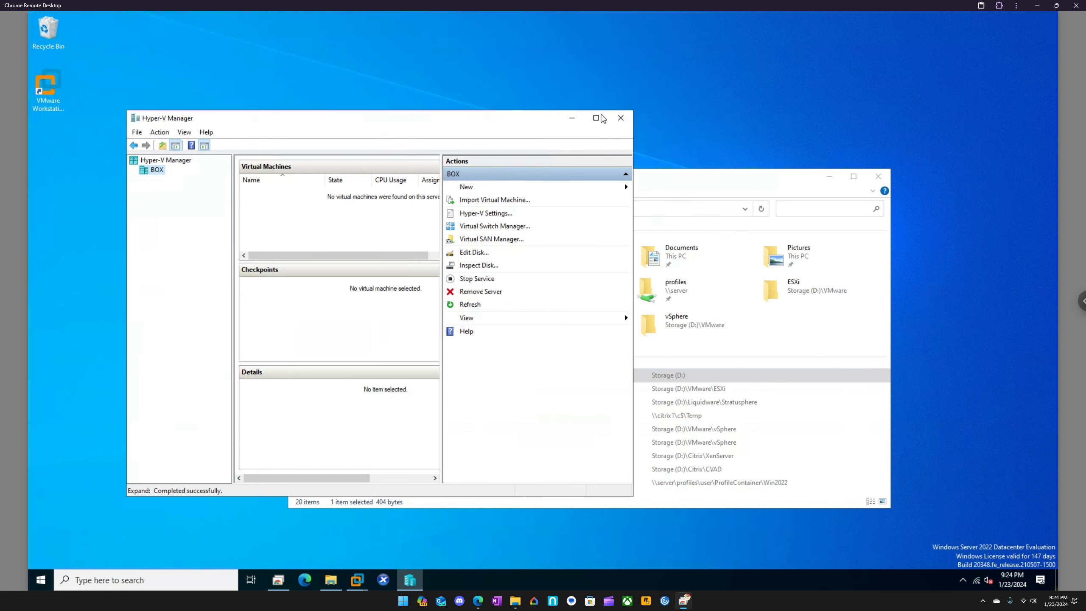
left_click(596, 117)
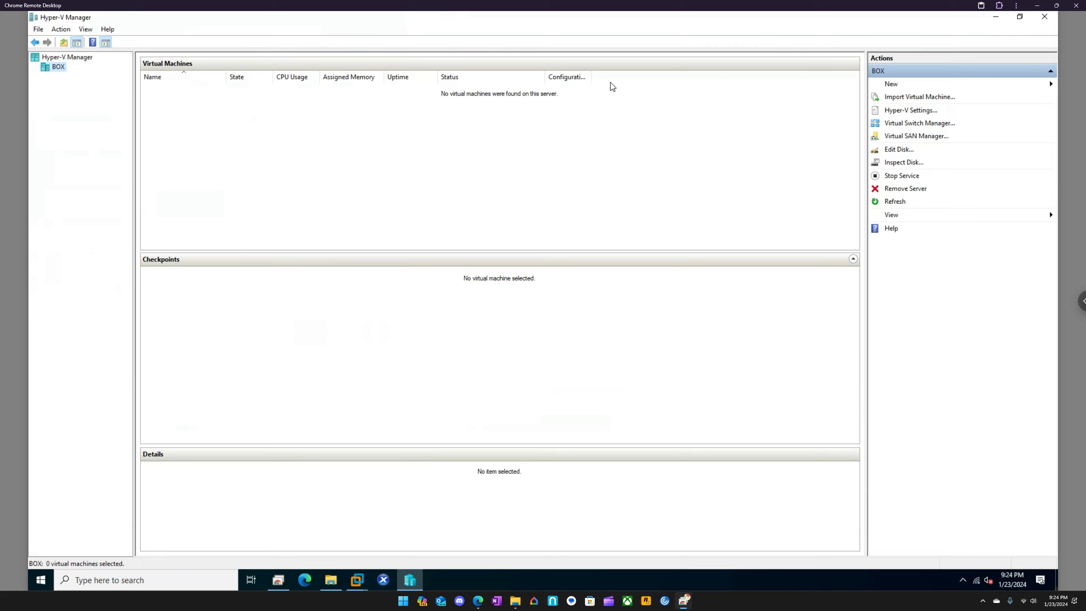
Enable "Use enhanced session mode" in the Hyper-V user settings for BOX and apply the change
left_click(897, 115)
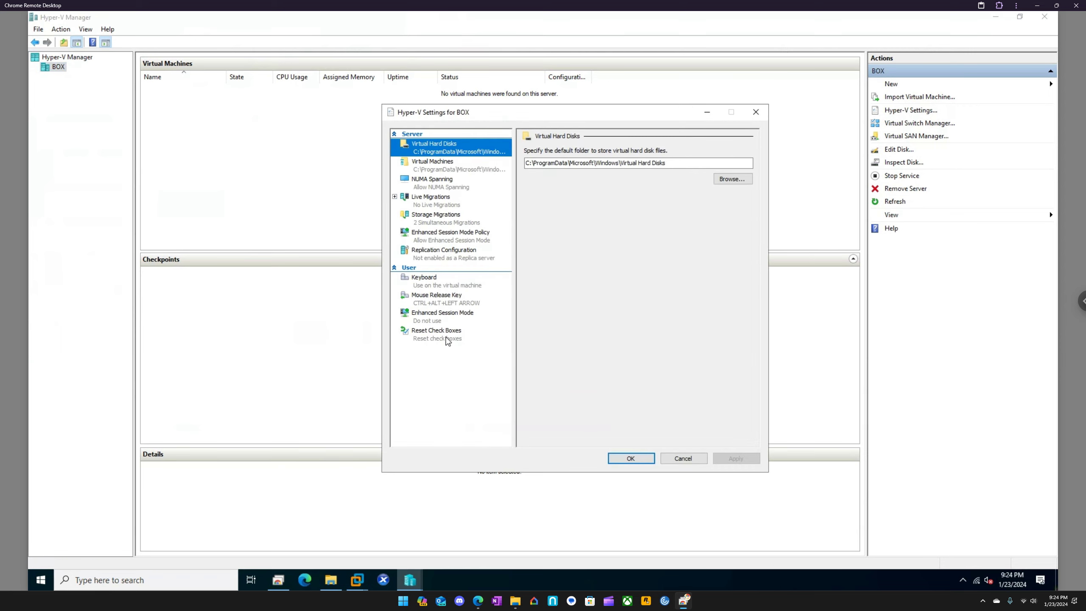
left_click(439, 320)
left_click(440, 319)
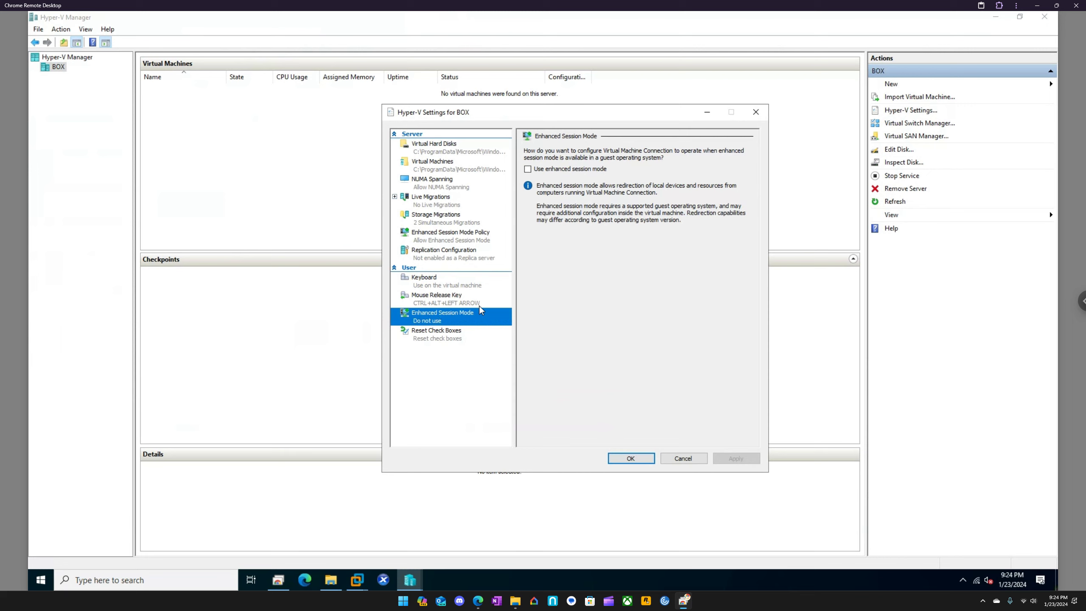
left_click(538, 169)
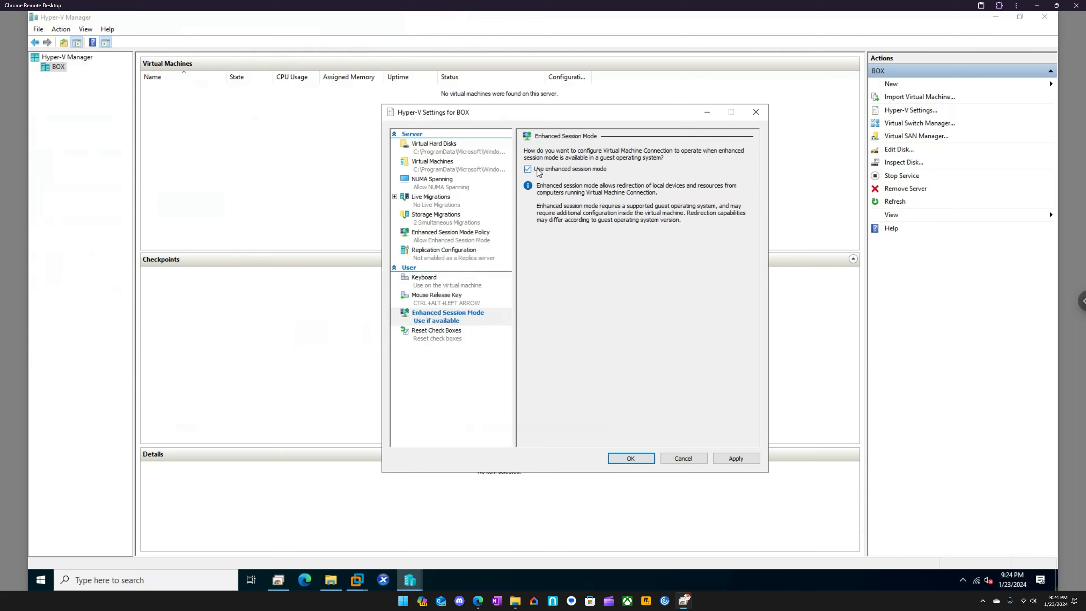
left_click(733, 459)
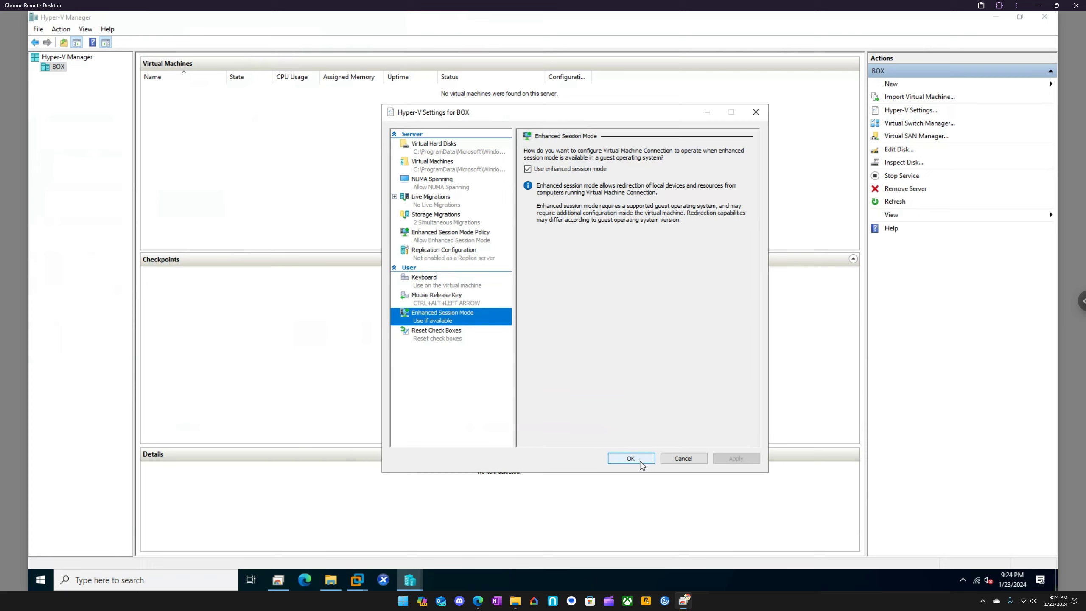
left_click(641, 462)
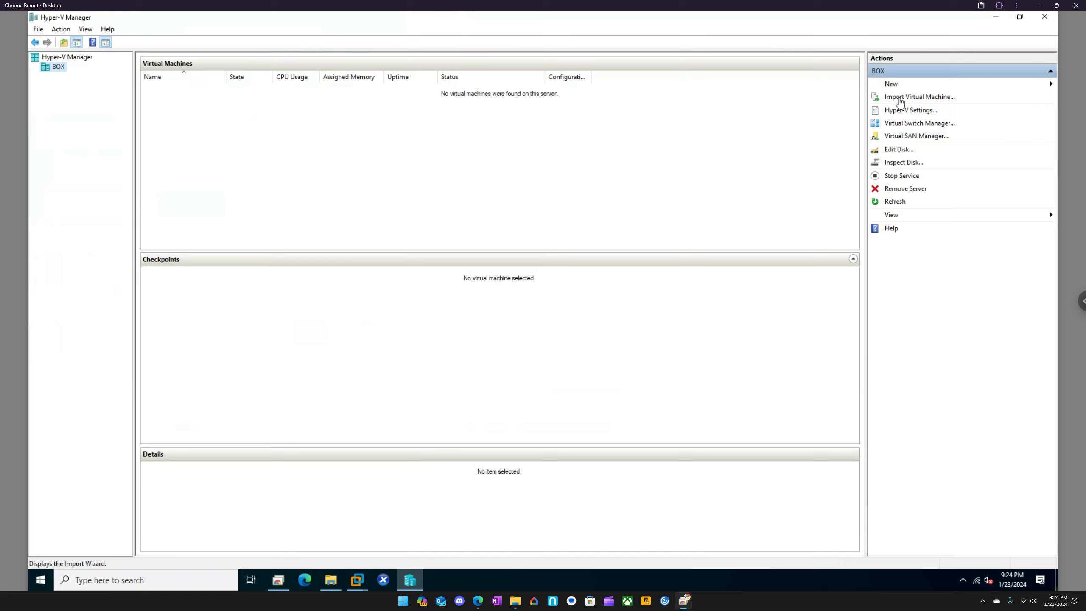
Create a private virtual switch named Lab for the BOX host
left_click(907, 123)
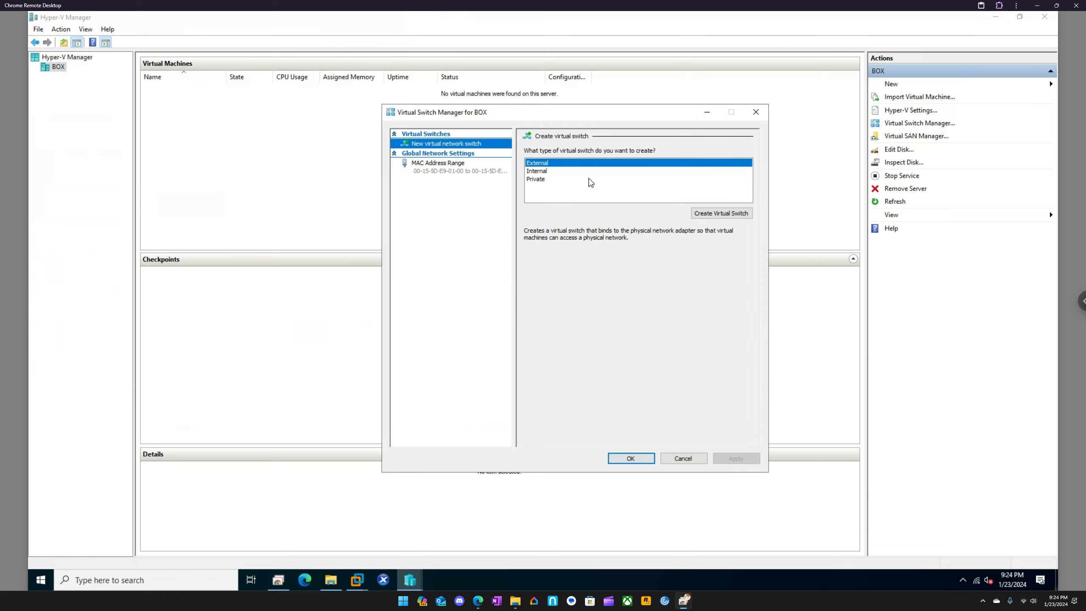
left_click(540, 180)
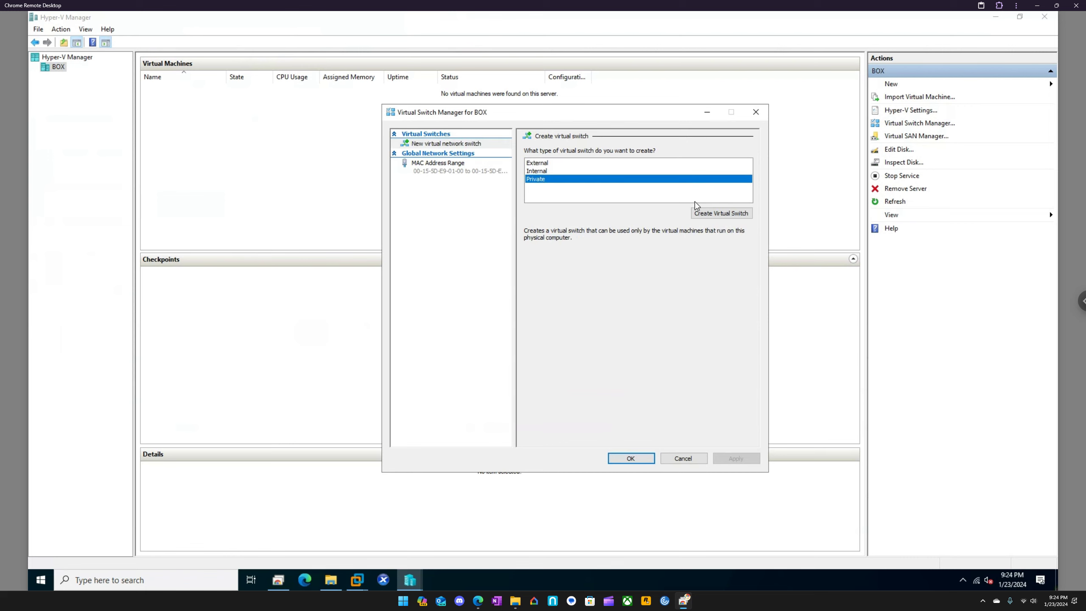
left_click(729, 216)
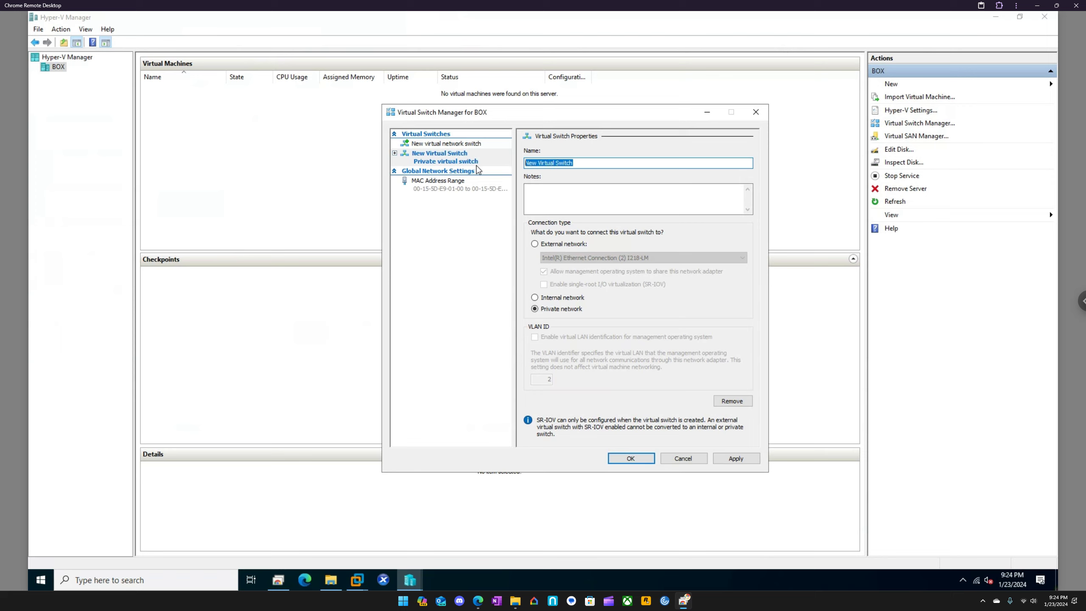
type("Lab")
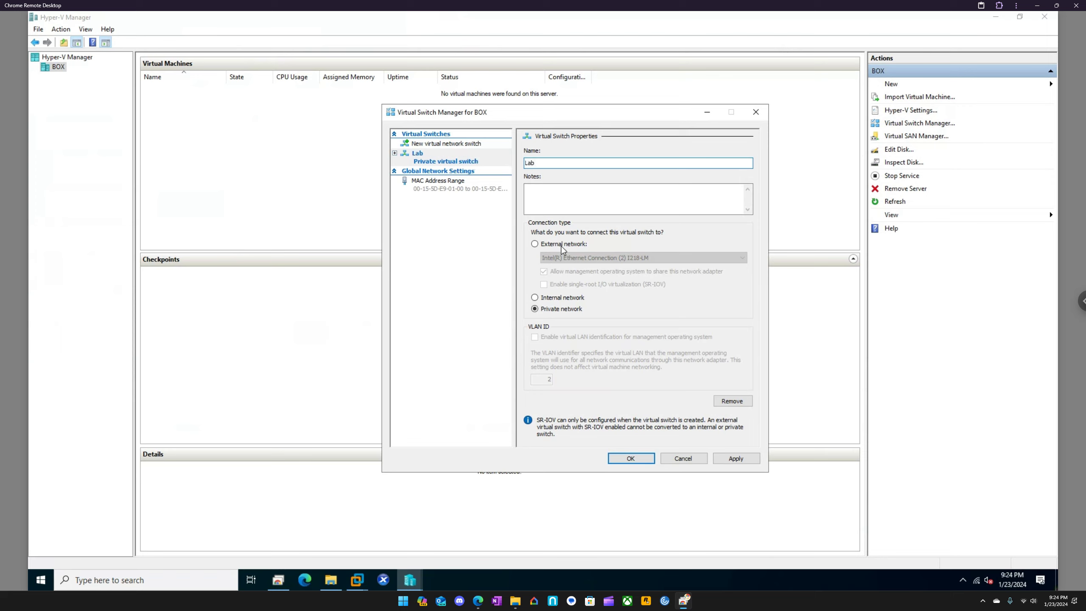
left_click(729, 460)
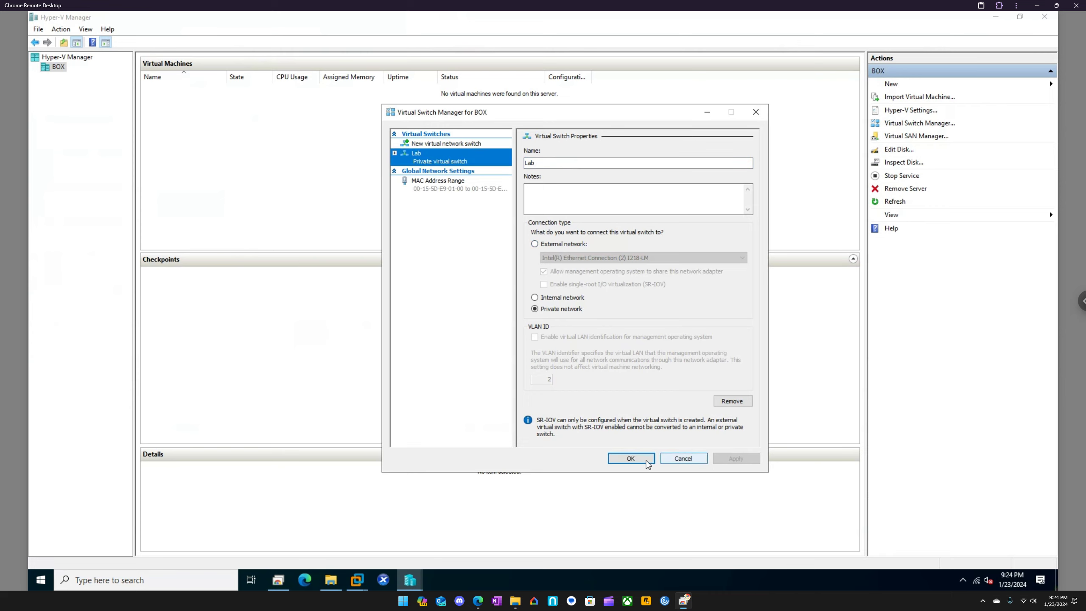
left_click(630, 458)
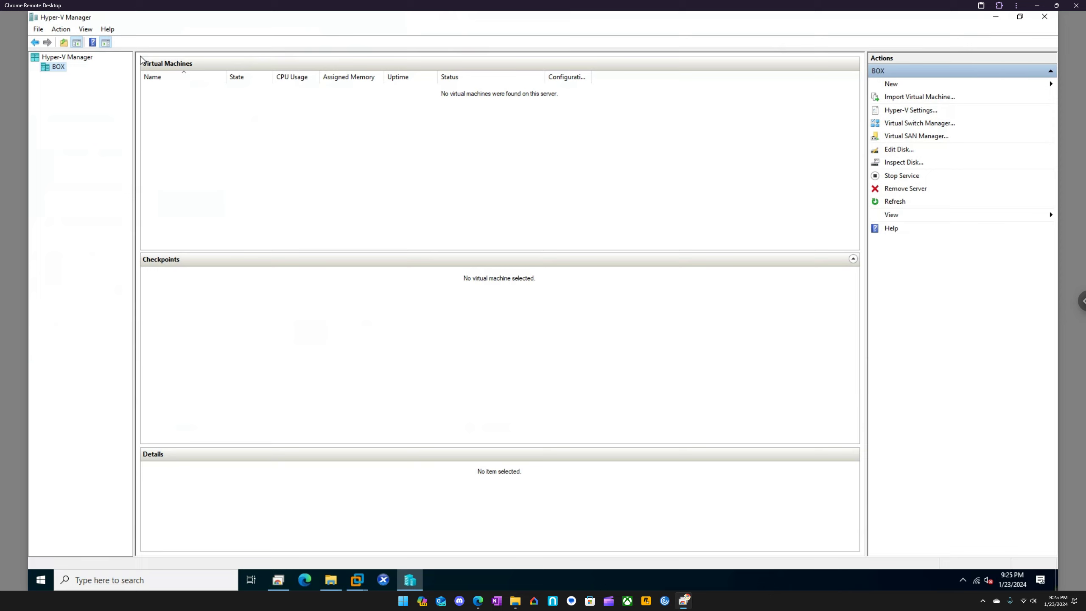
In File Explorer, create a folder named Lab2 on Storage (D:) and refresh the listing
left_click(331, 580)
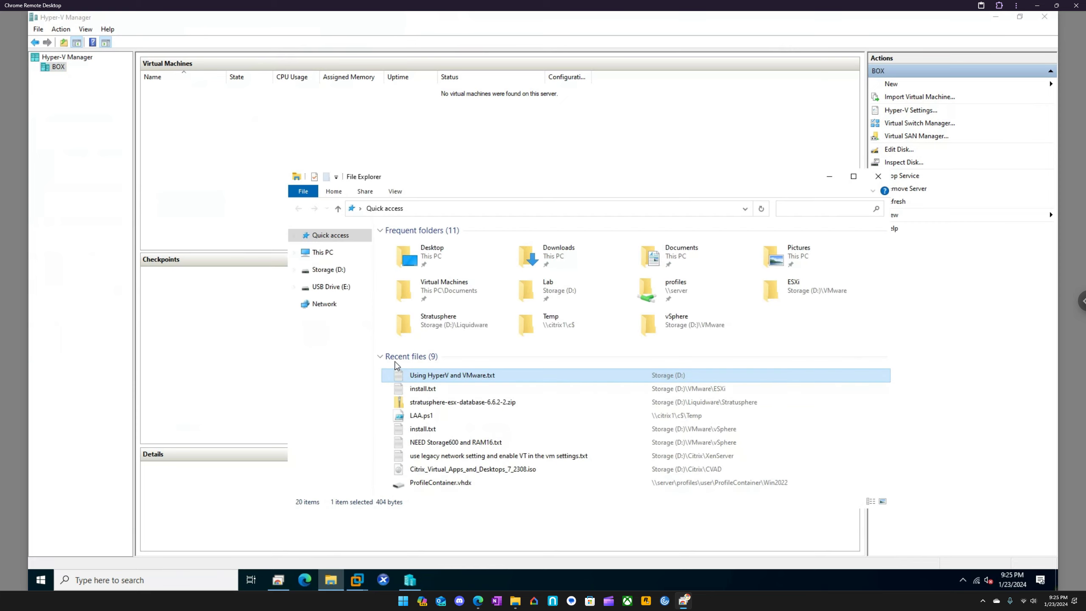
left_click(344, 271)
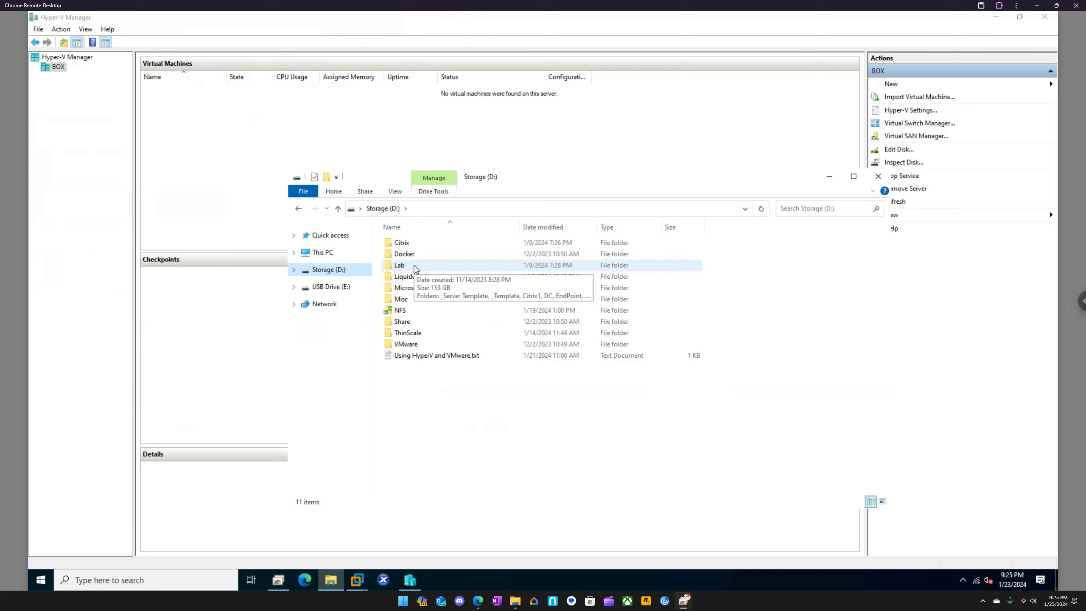
right_click(432, 439)
mouse_move(469, 415)
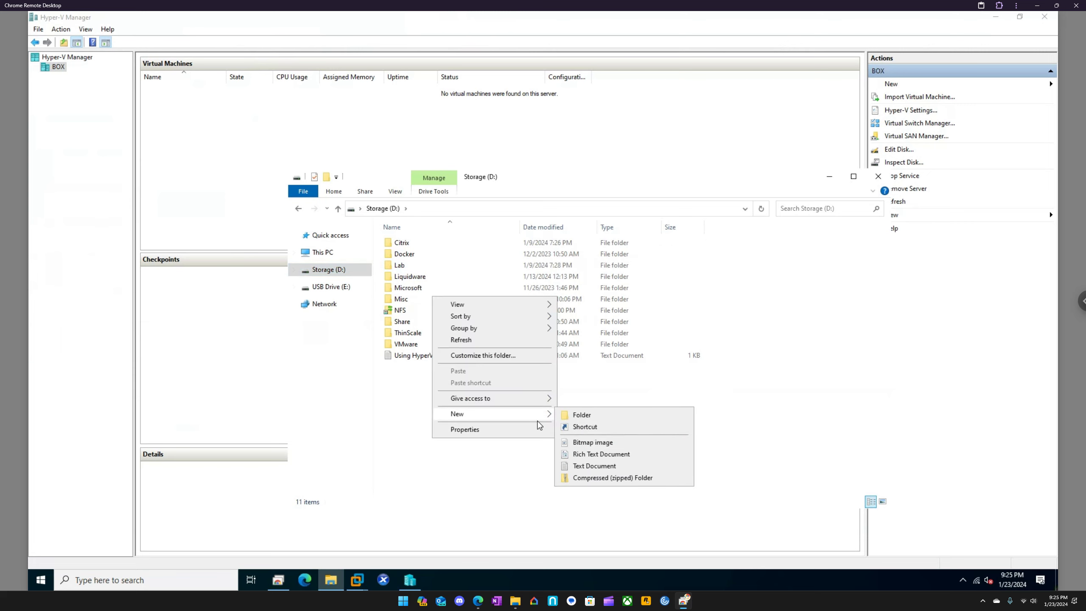
left_click(597, 419)
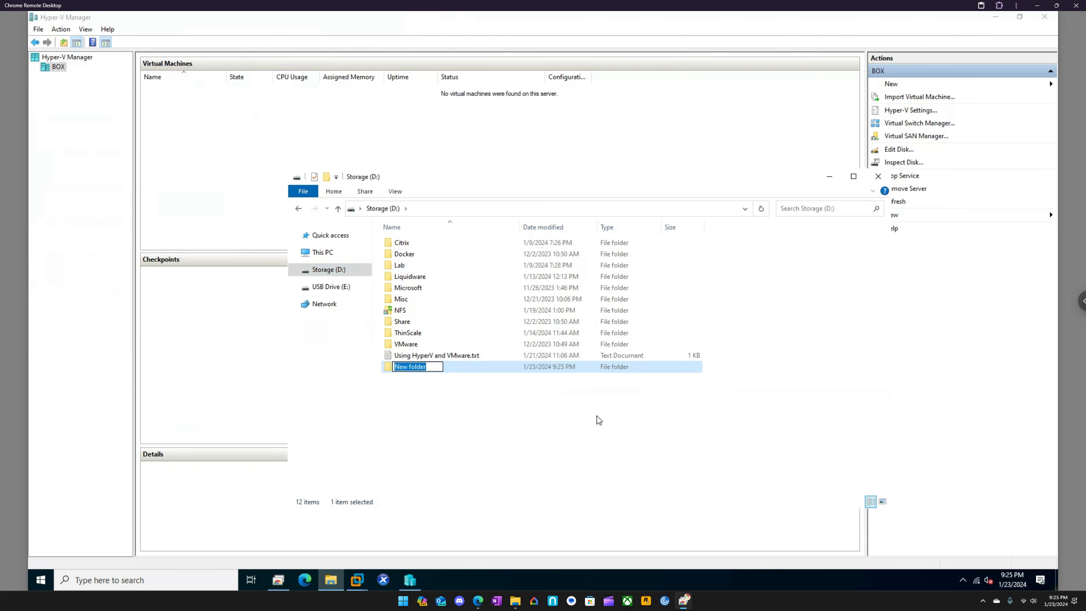
type("Lab2")
key("Return")
left_click(762, 208)
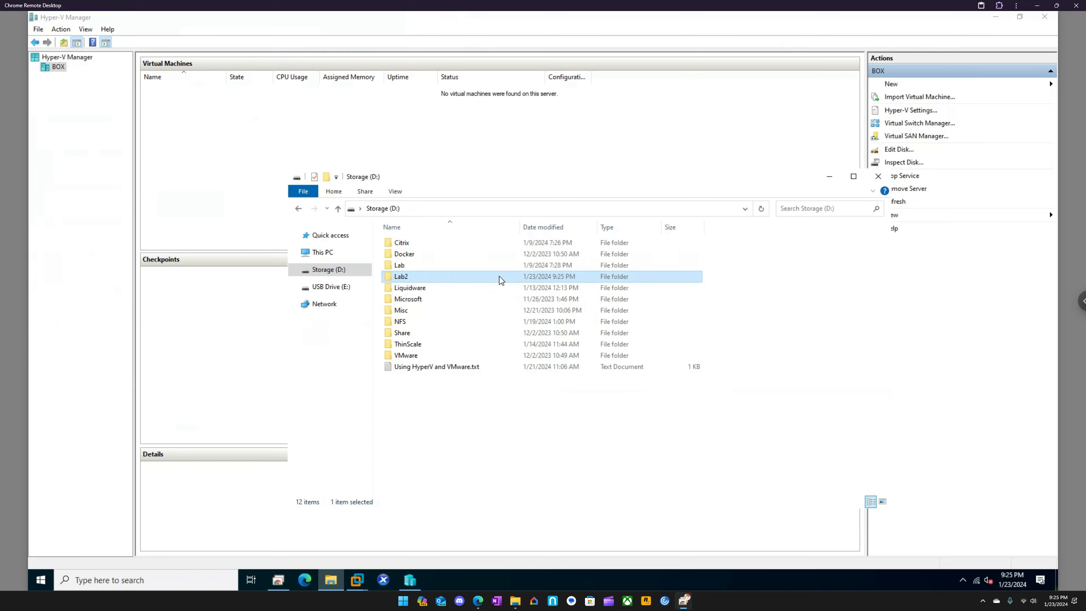
Copy the _Template folder from D:\Lab into the Lab2 folder
double_click(412, 267)
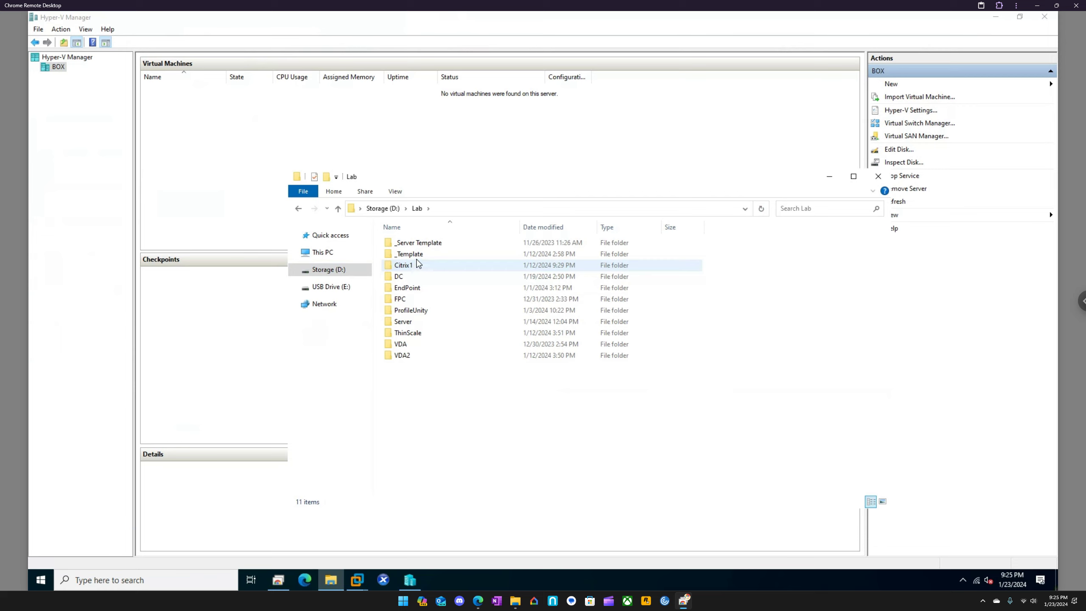
double_click(421, 254)
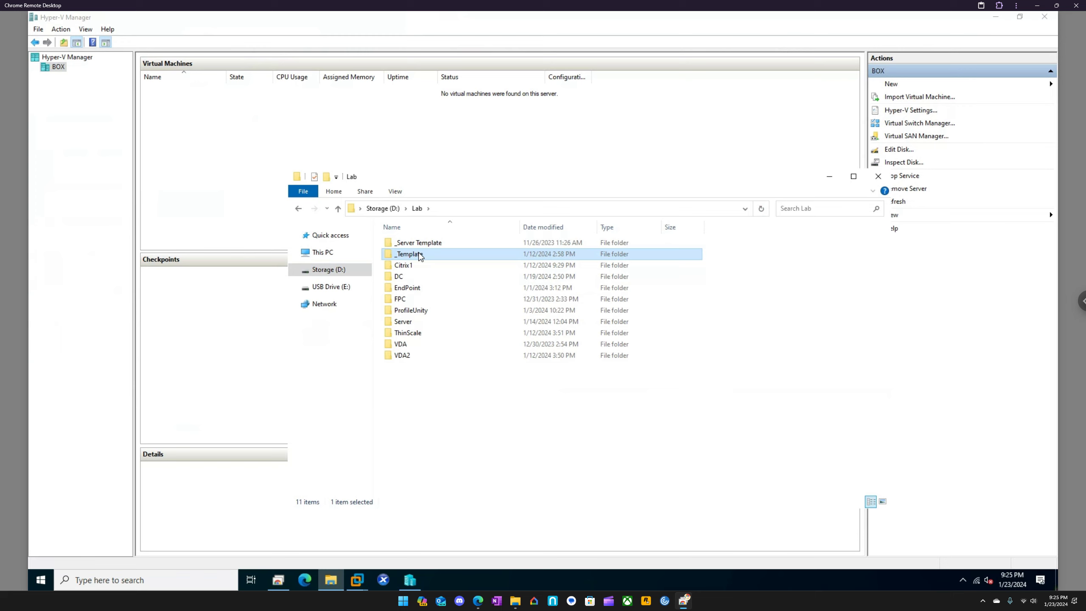
left_click(383, 208)
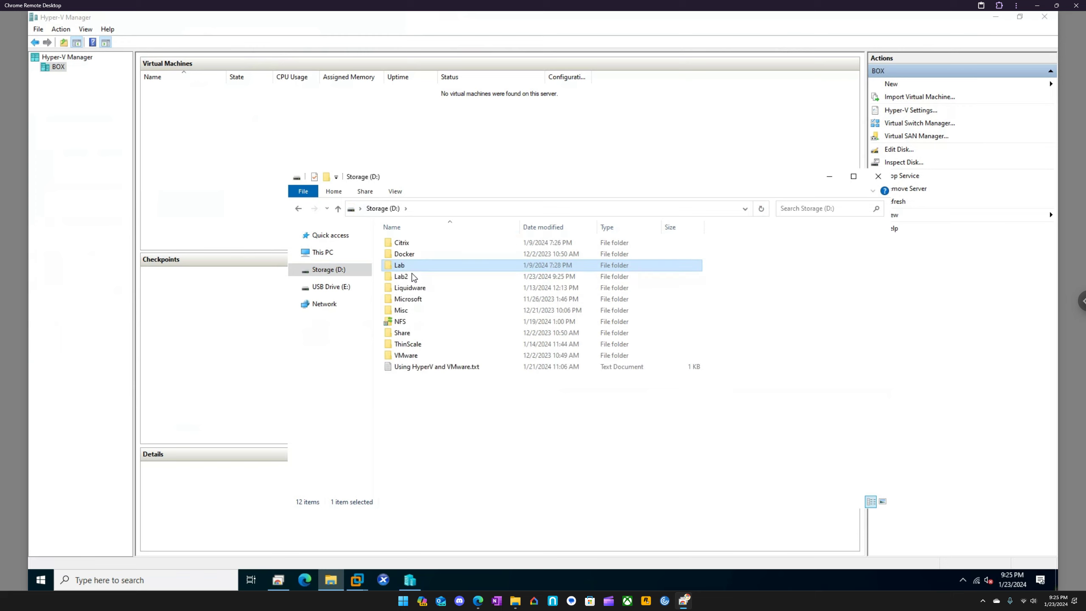
left_click(413, 276)
double_click(412, 276)
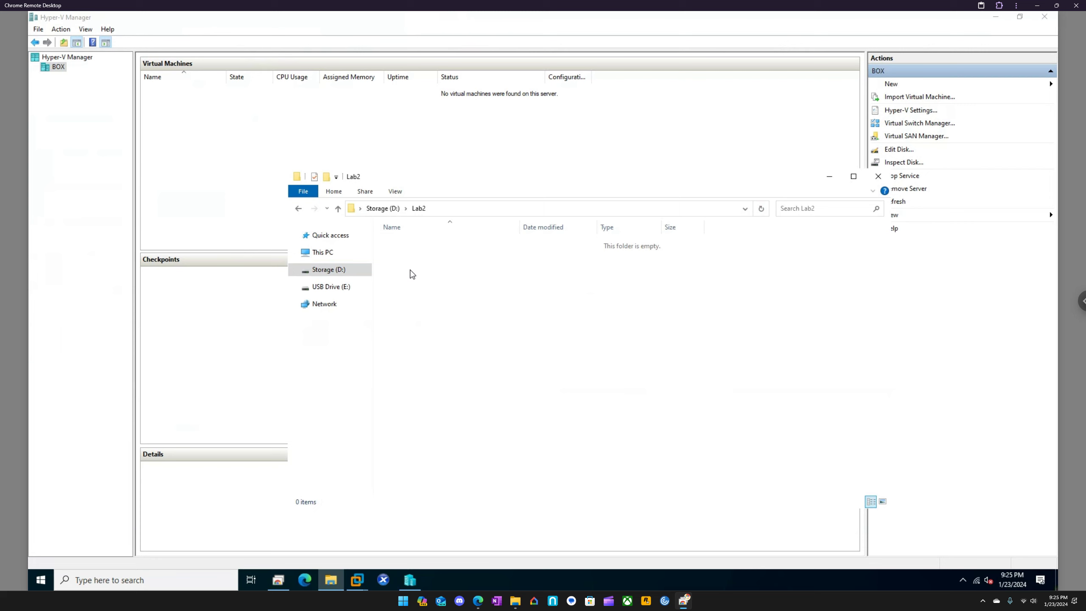
key("ctrl+v")
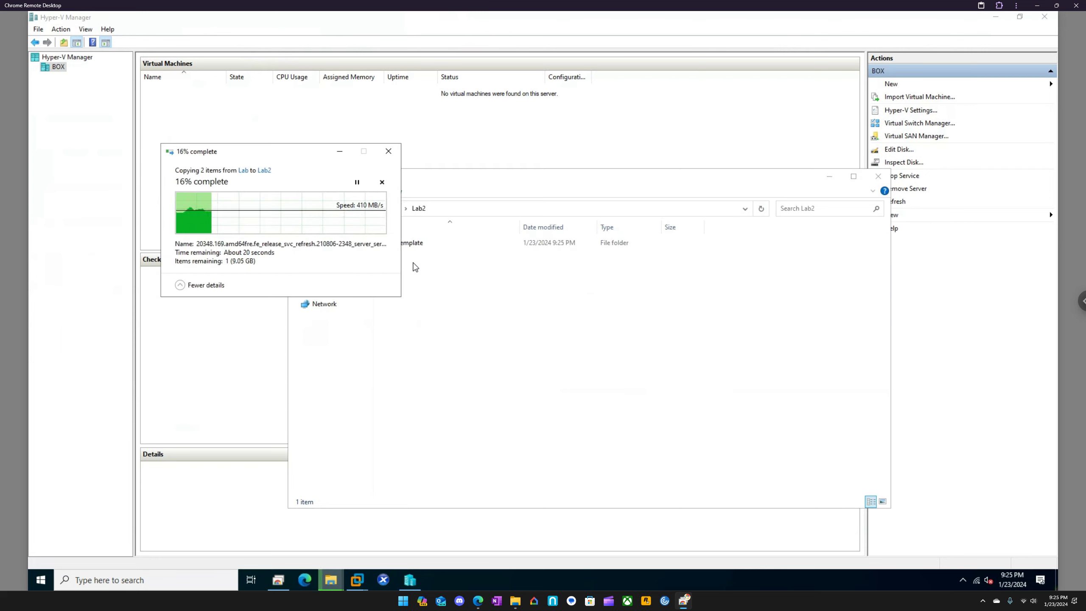
Examine the virtual disk files in the _Template and DC folders of D:\Lab, and go back to Lab
left_click(456, 187)
left_click(384, 208)
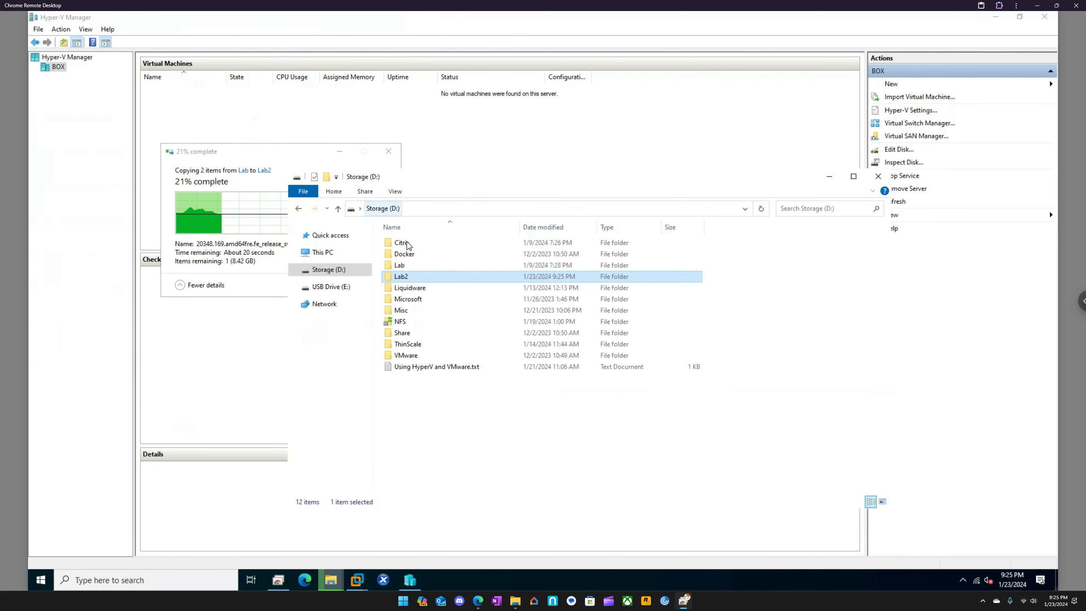
double_click(406, 265)
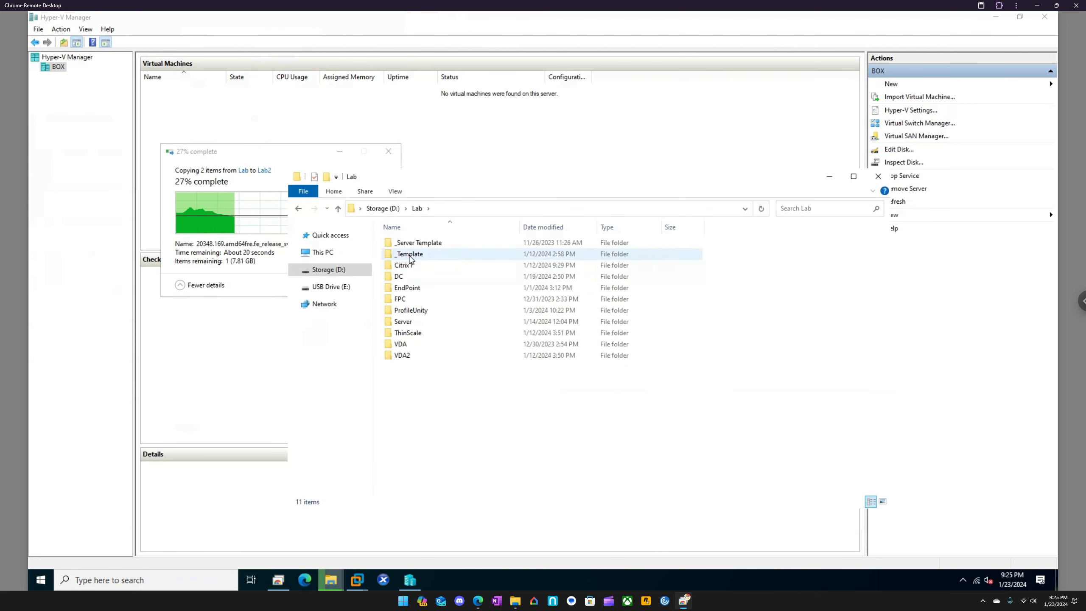
double_click(410, 255)
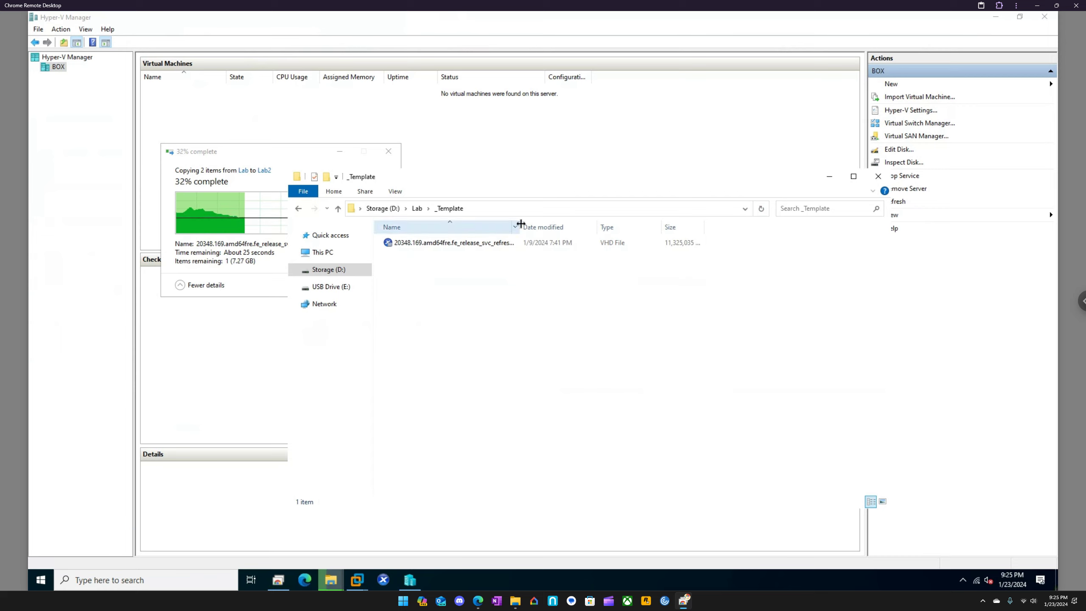
left_click_drag(520, 224, 475, 261)
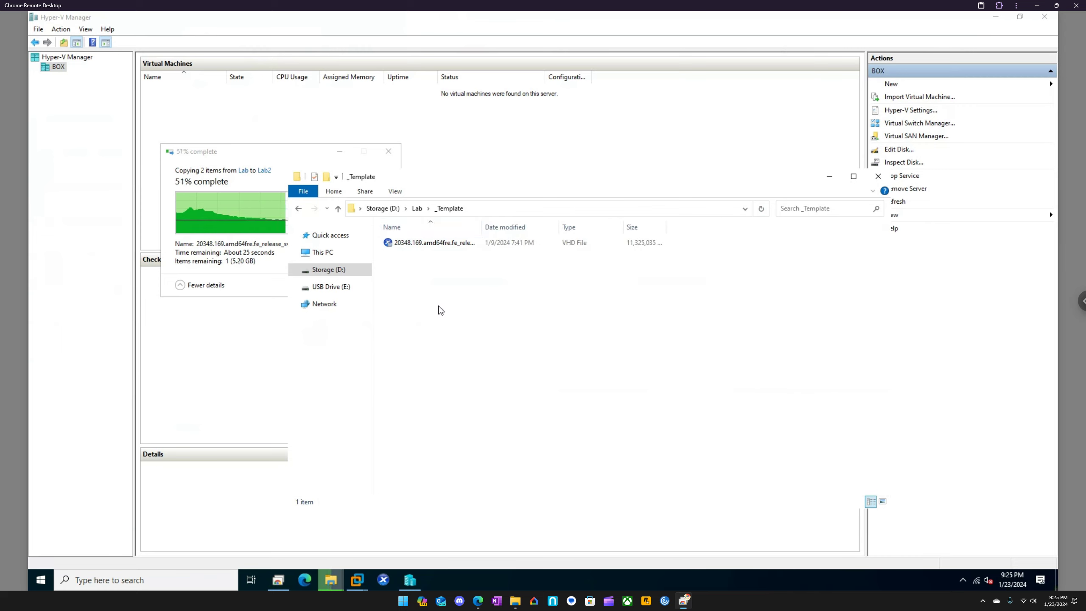
left_click(417, 208)
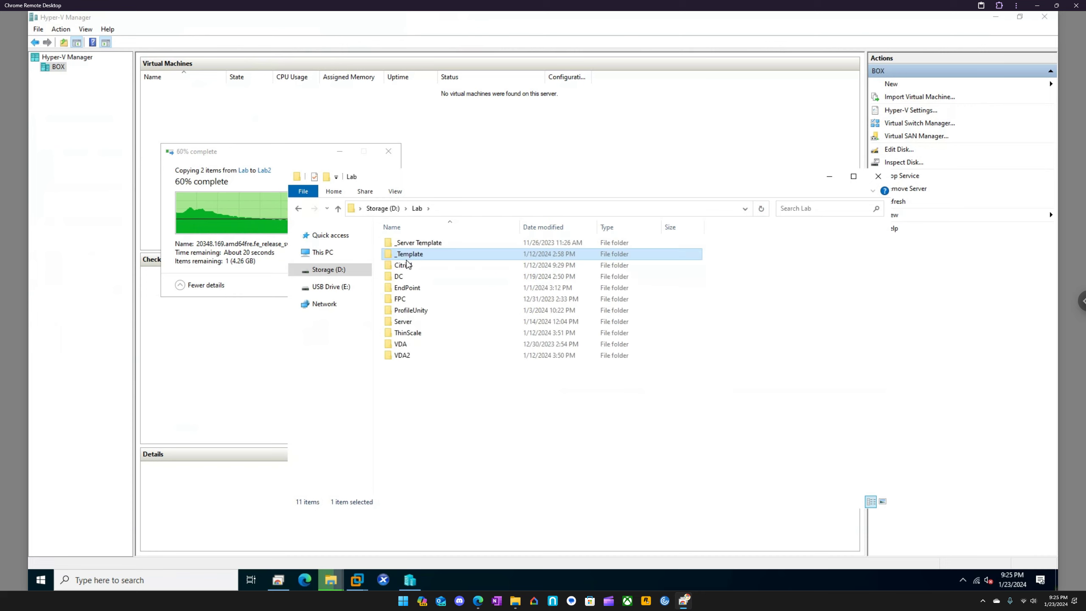
double_click(401, 277)
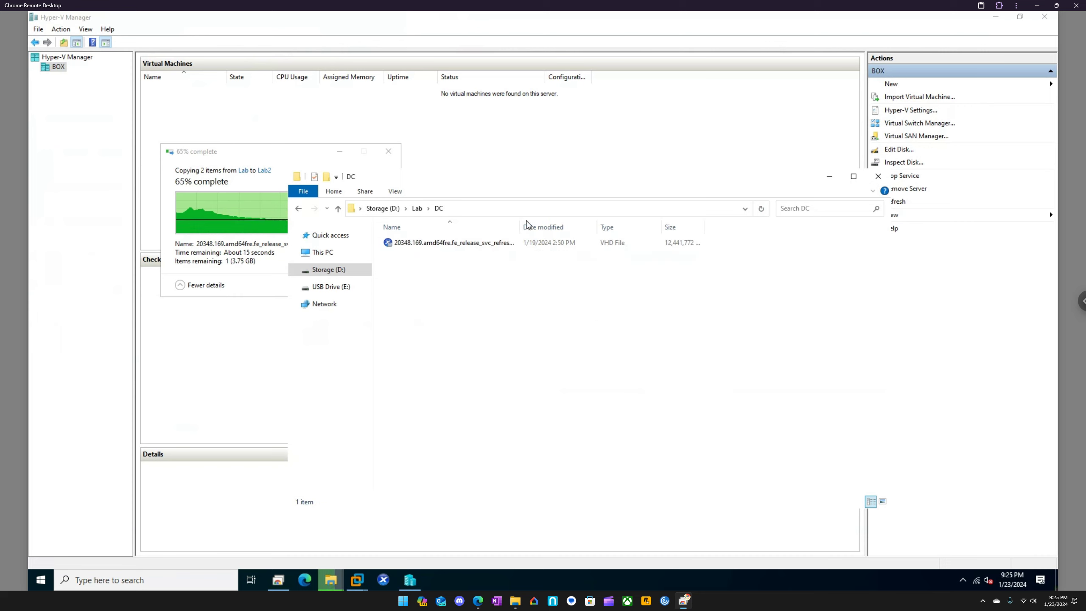
left_click(417, 208)
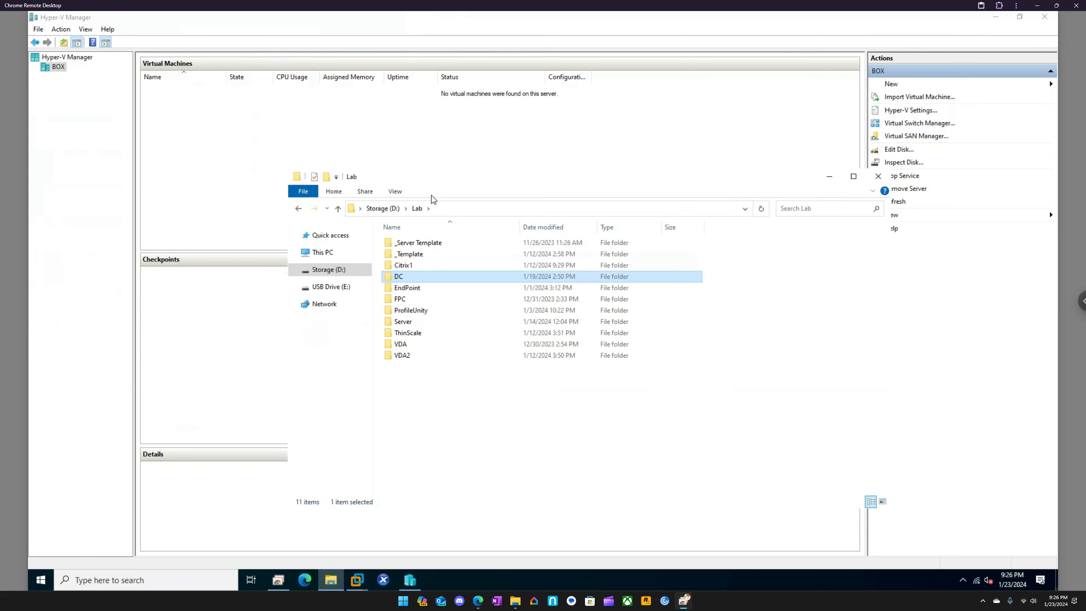
Create a folder named DC inside the Lab2 folder on Storage (D:)
left_click(399, 210)
double_click(414, 277)
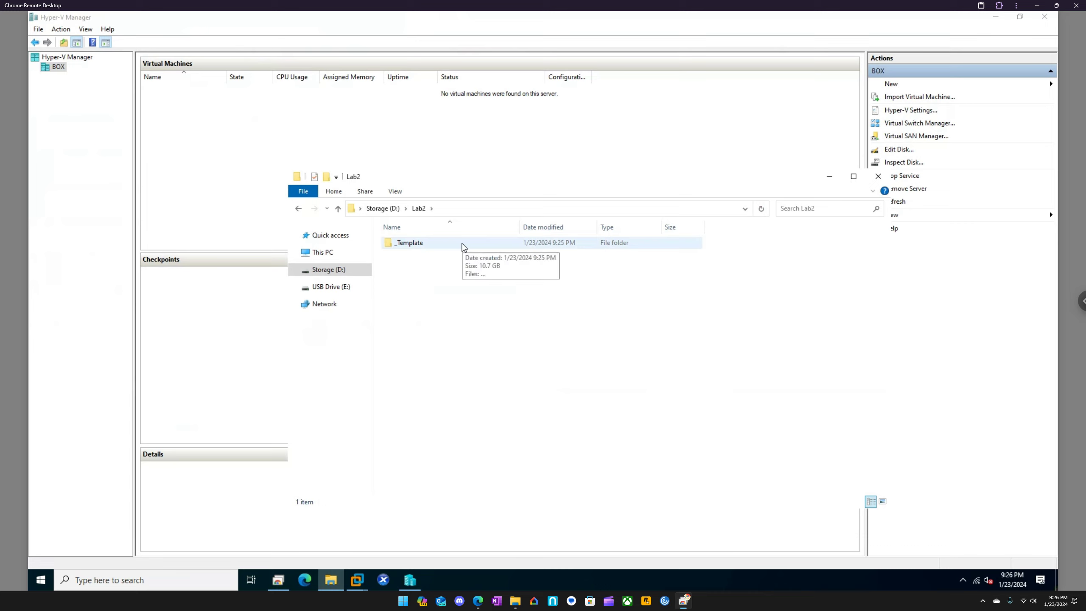
right_click(412, 259)
mouse_move(461, 392)
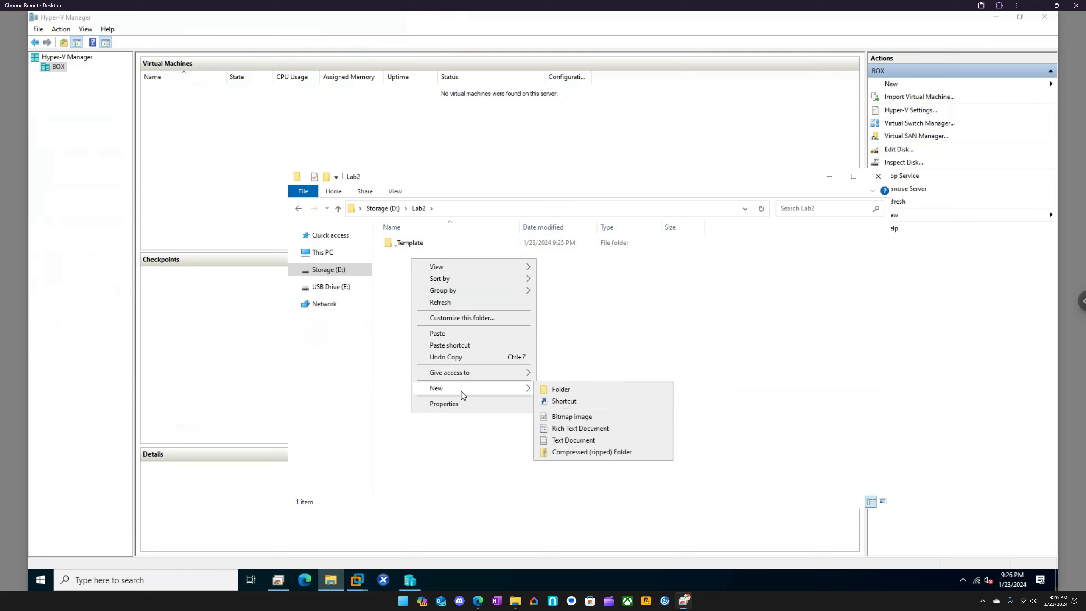
left_click(563, 390)
type("DC")
key("Return")
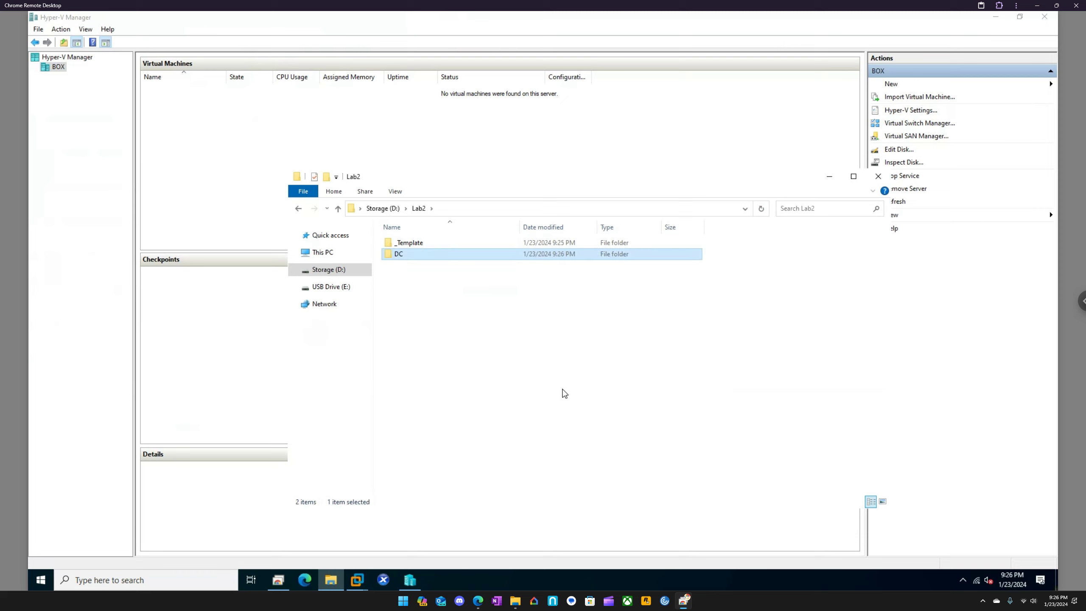
Copy the template VHD file from Lab2's _Template folder into the Lab2 DC folder
double_click(414, 245)
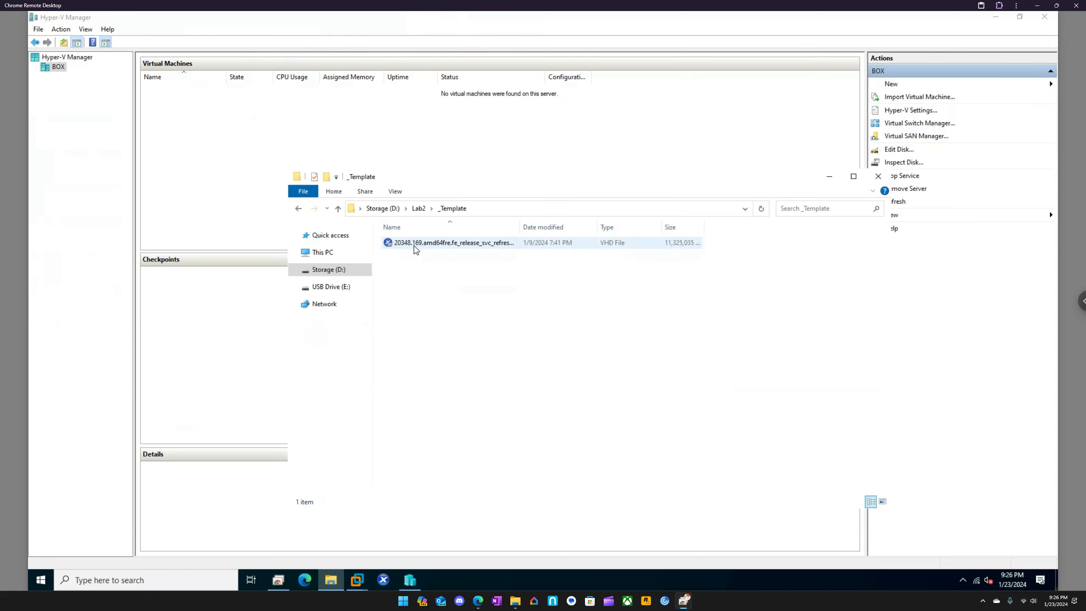
left_click(414, 244)
left_click(419, 208)
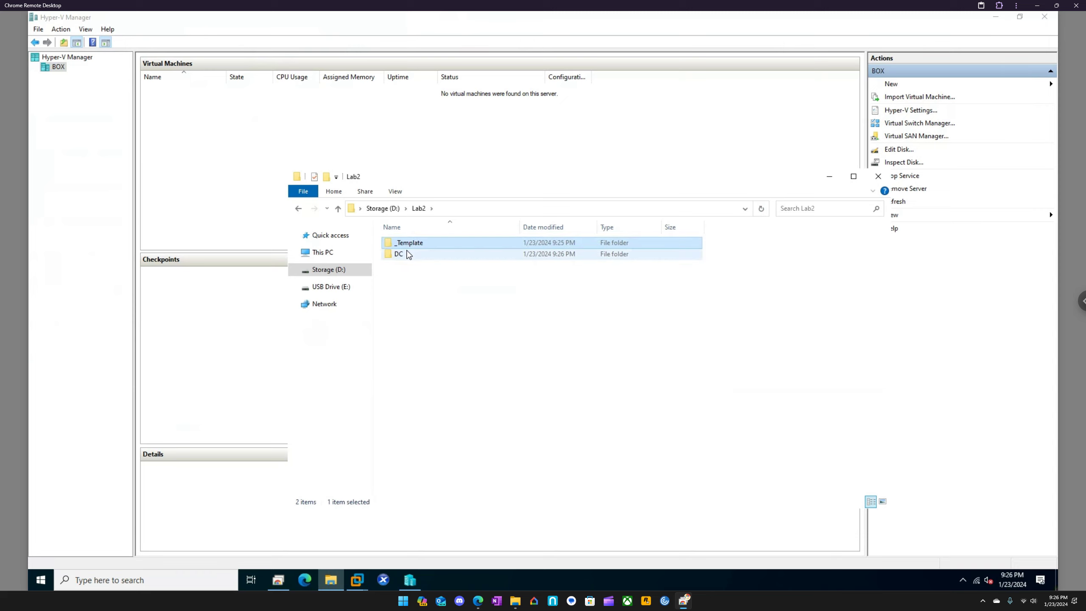
double_click(406, 255)
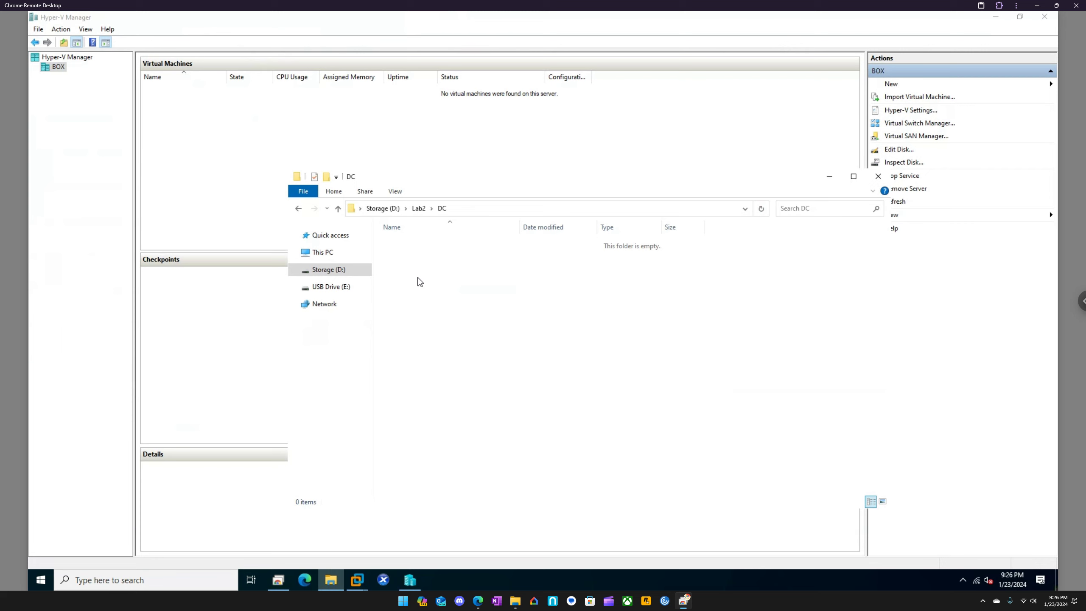
key("ctrl+v")
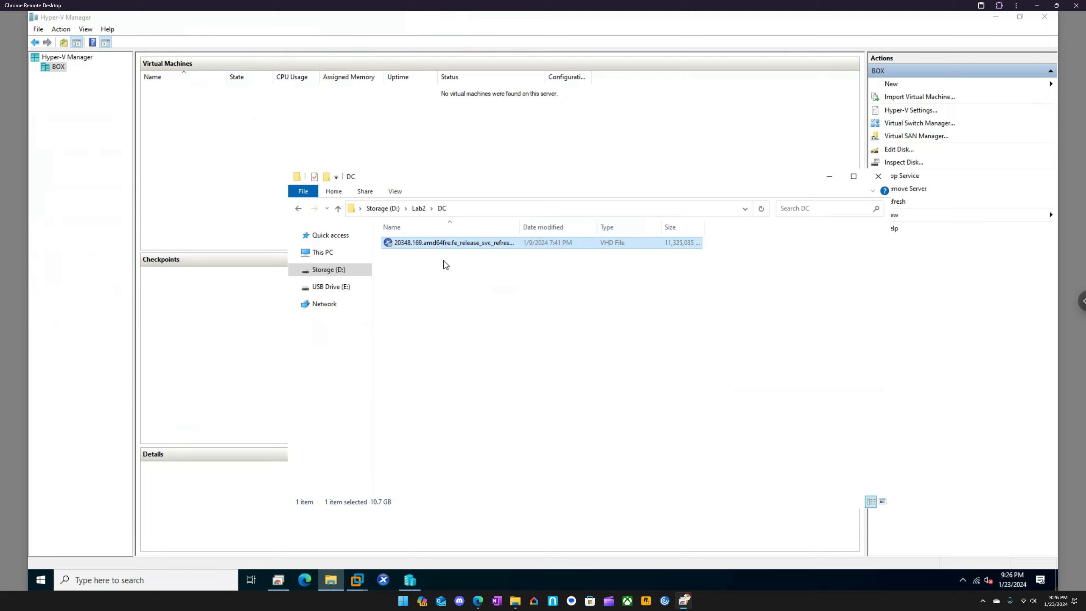
Start a new virtual machine on the BOX host in Hyper-V Manager, named DC and set to Generation 1
left_click(53, 82)
right_click(55, 73)
mouse_move(78, 74)
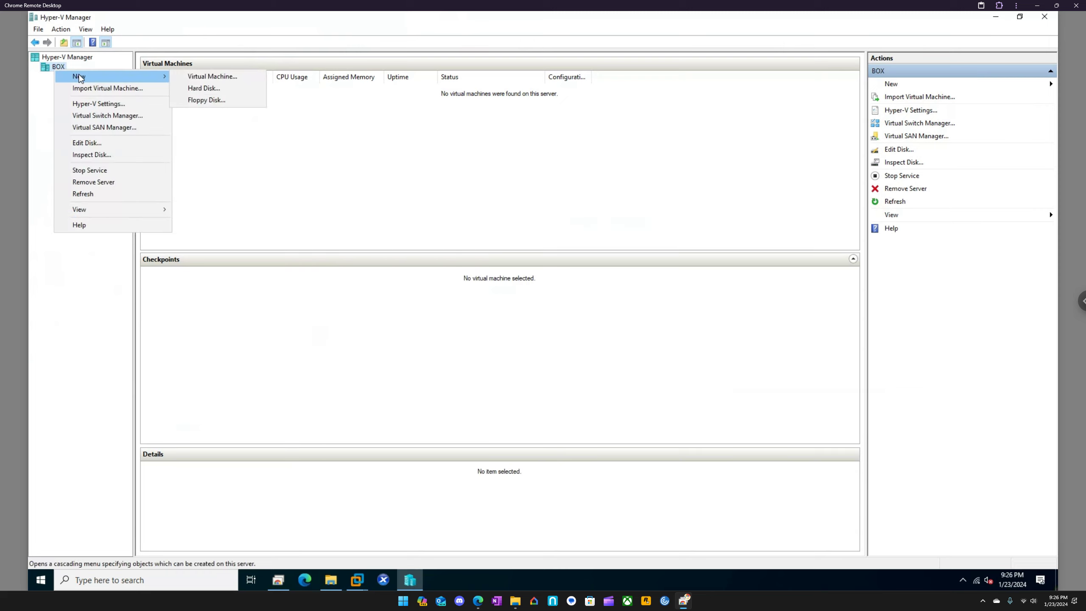
left_click(204, 74)
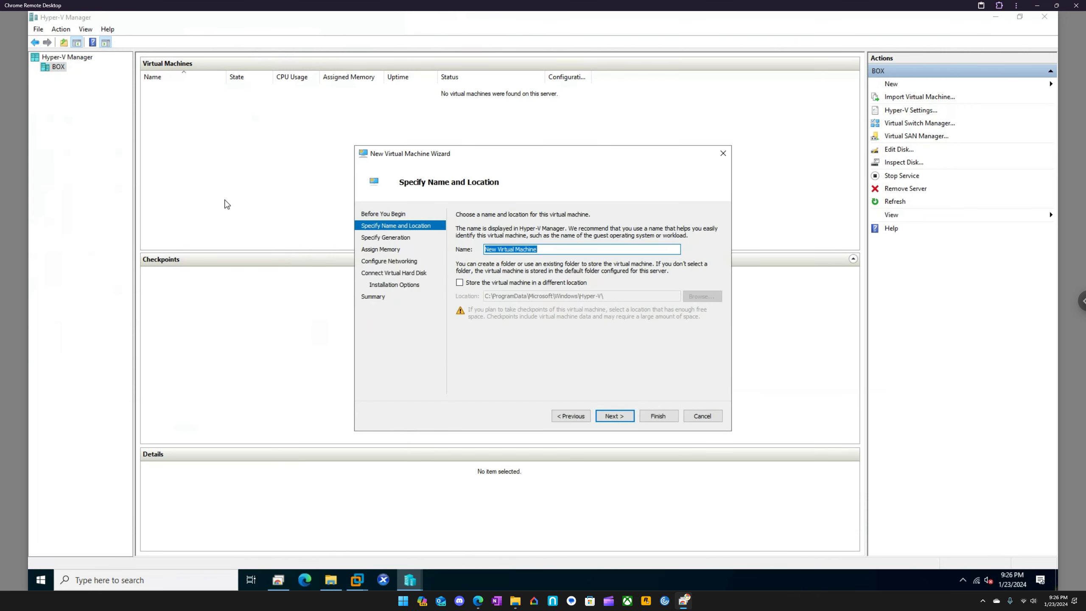
type("DC")
left_click(624, 420)
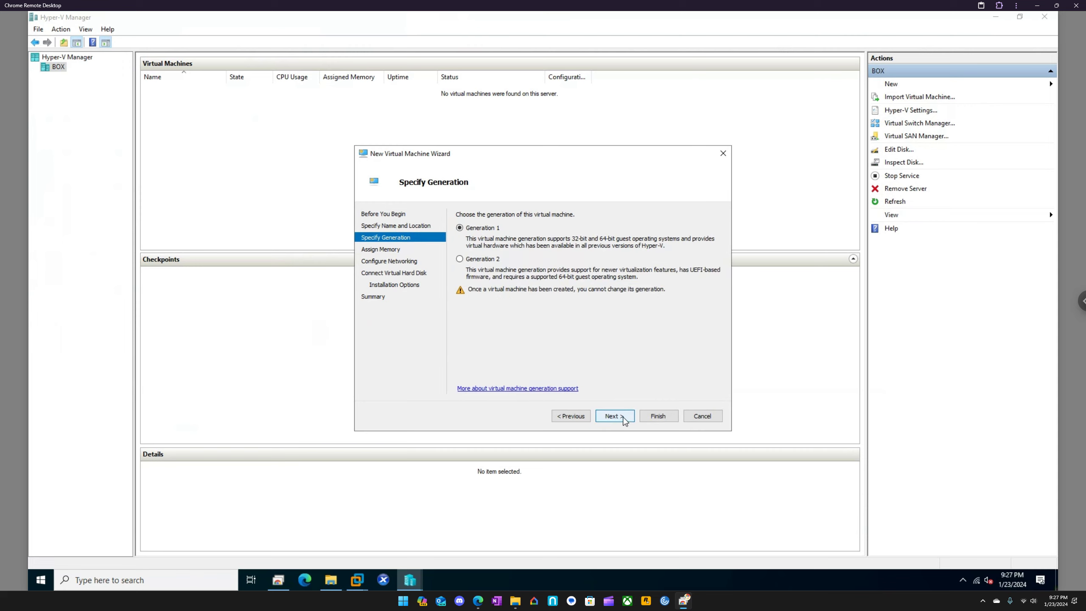
left_click(624, 420)
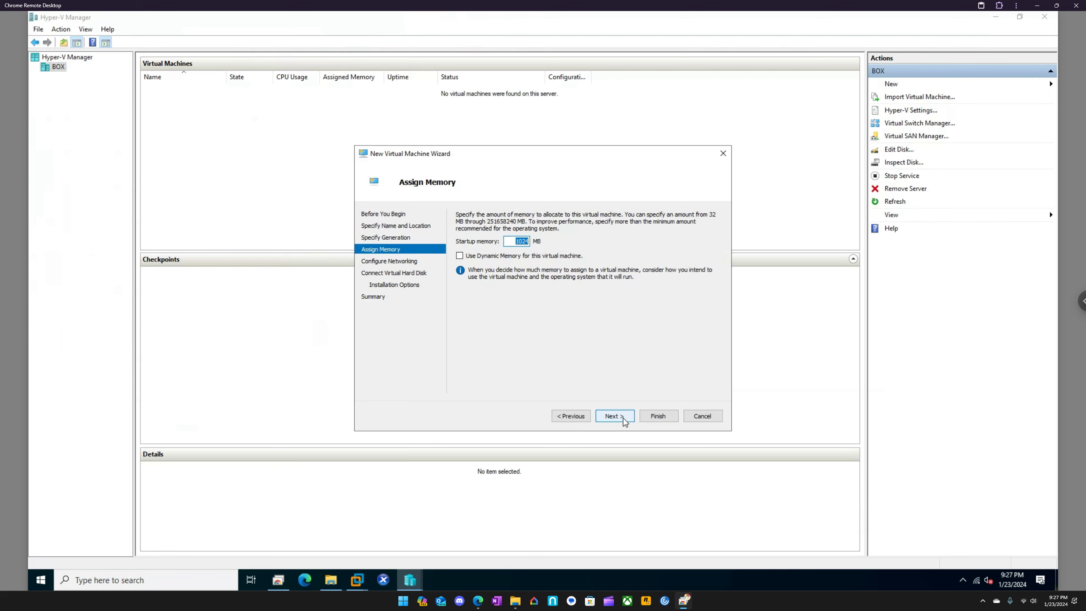
Assign 2048 MB of startup memory to the new virtual machine and connect its network adapter to the Lab switch
type("20418")
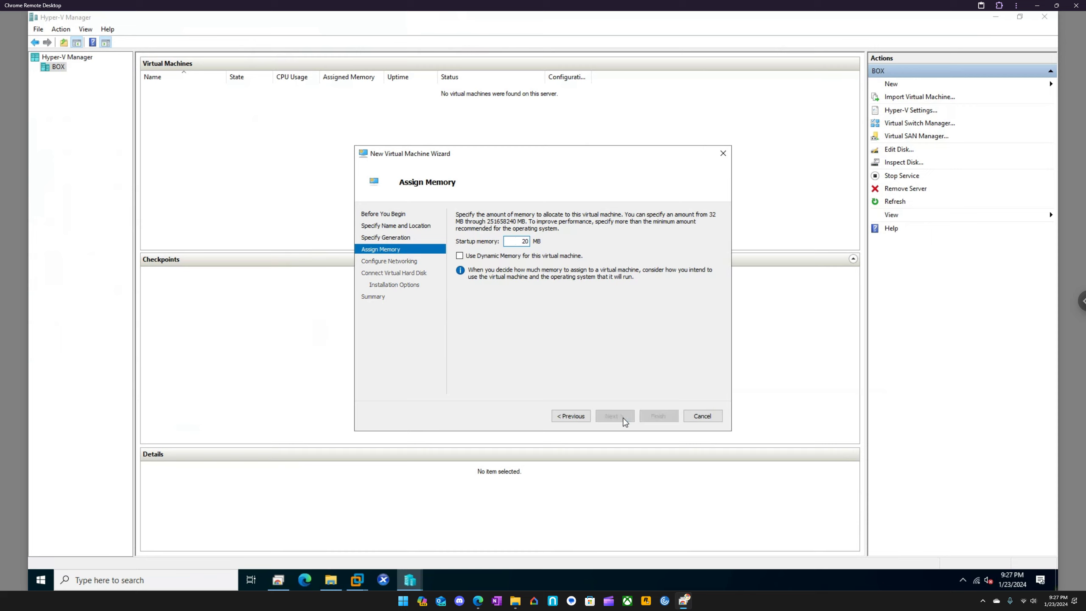
key("BackSpace")
key("BackSpace")
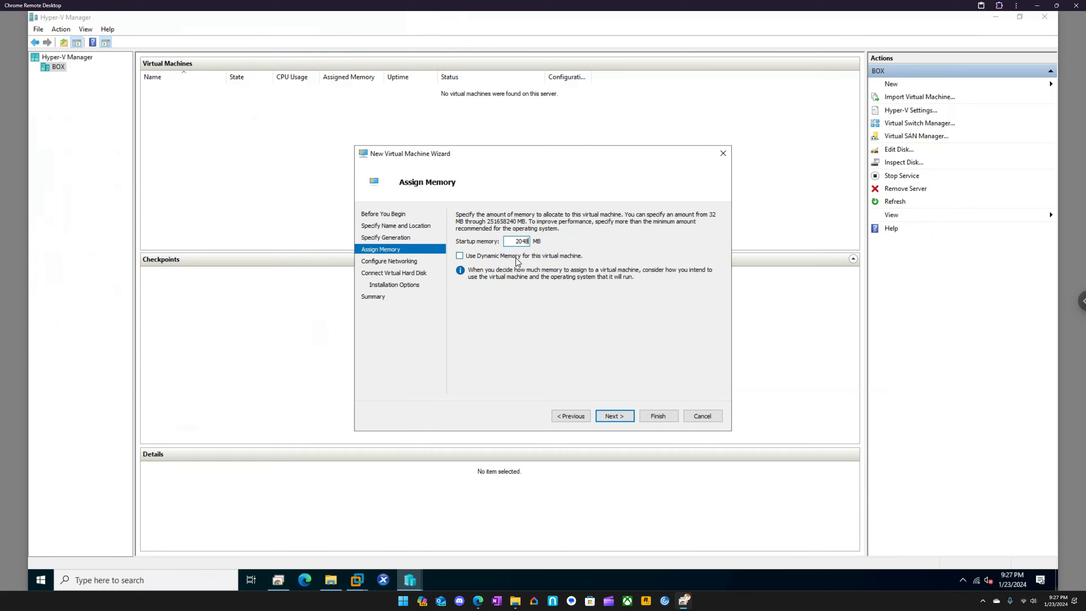
left_click(621, 417)
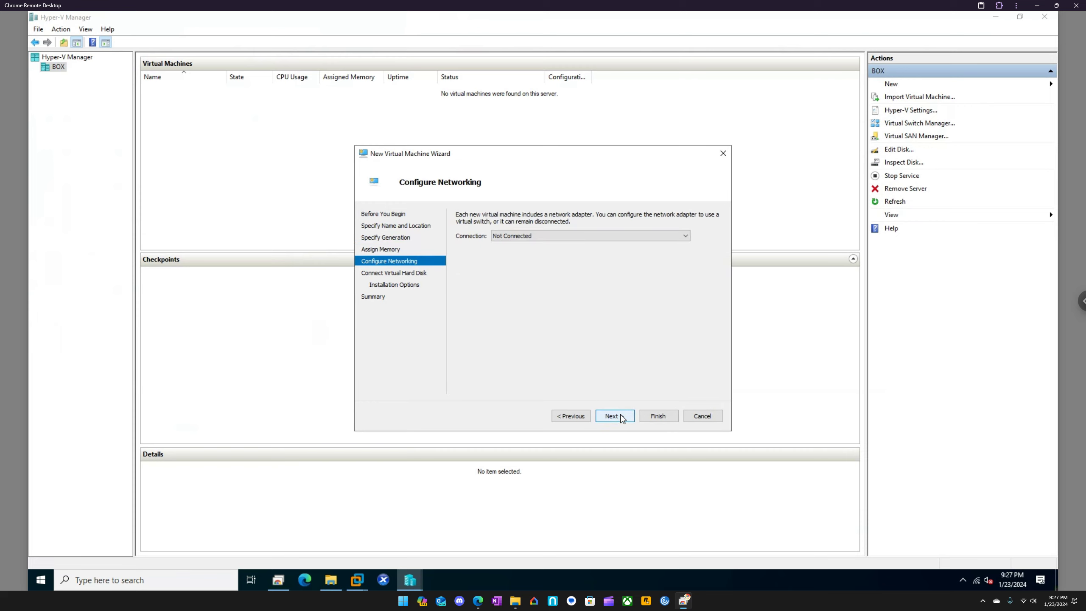
left_click(534, 238)
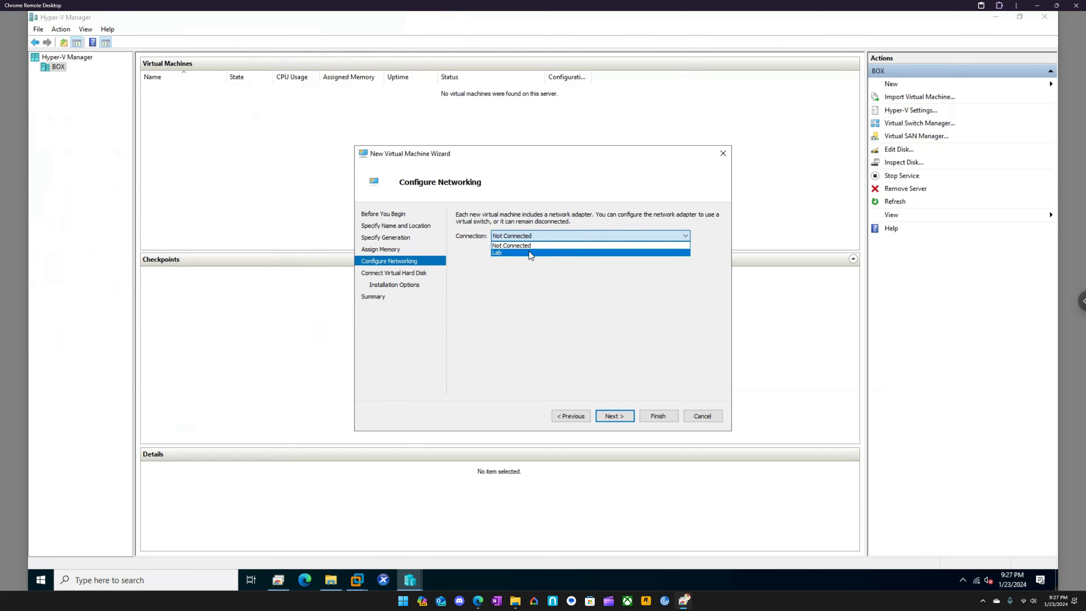
left_click(529, 253)
left_click(626, 416)
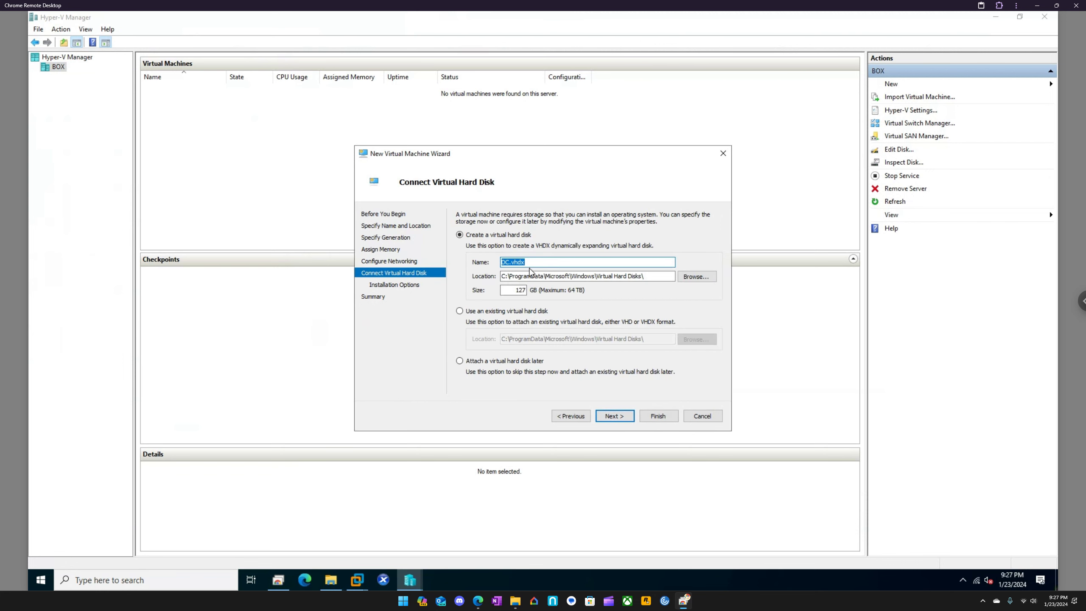
Attach the existing VHD from D:\Lab2\DC as the virtual hard disk and finish creating the virtual machine
left_click(517, 312)
left_click(710, 340)
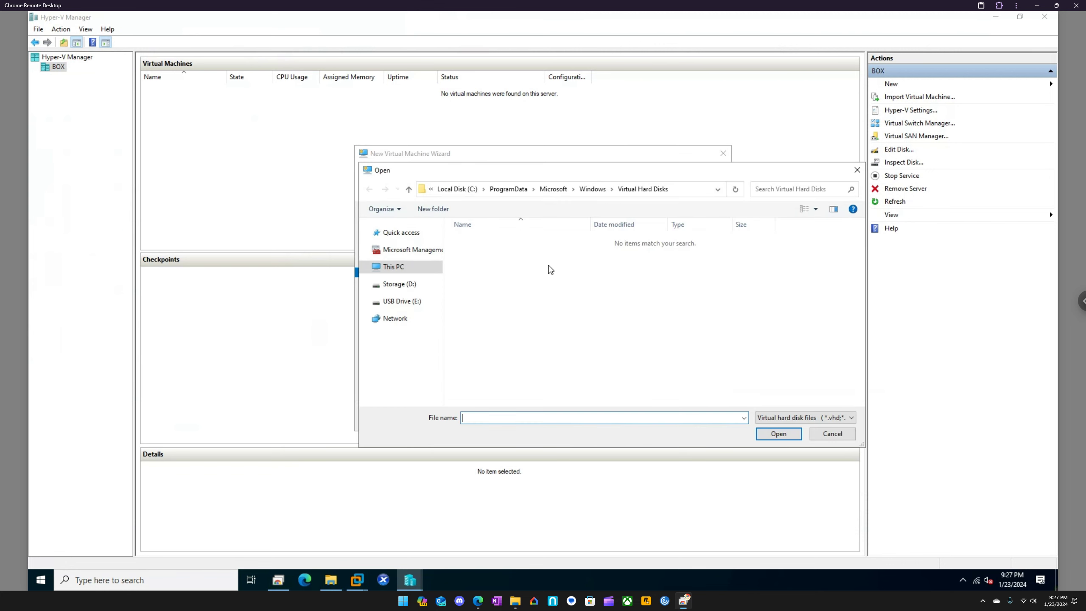
left_click(400, 285)
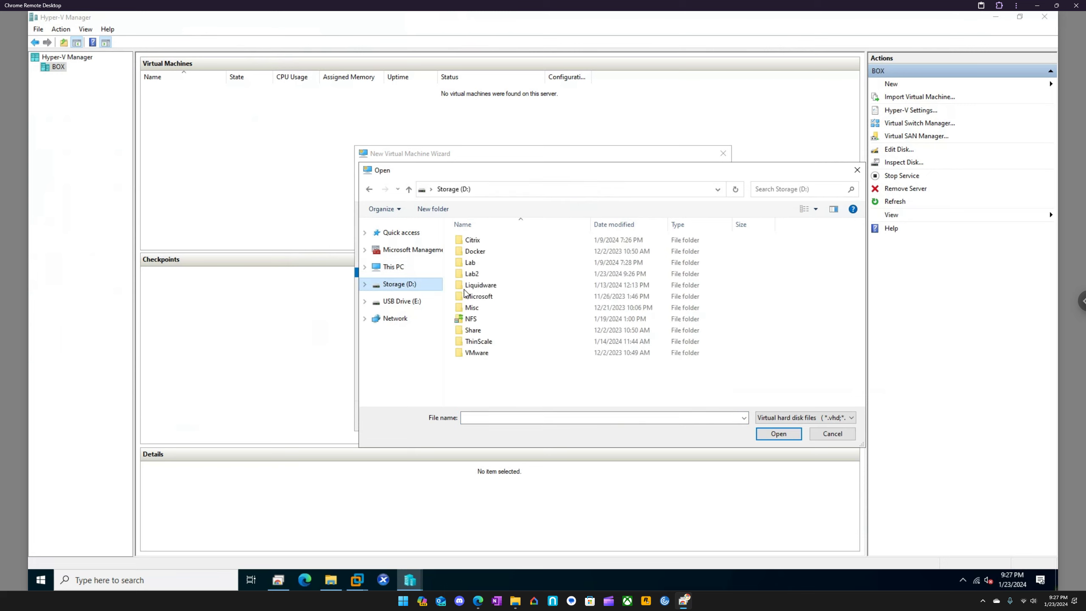
left_click(474, 275)
double_click(475, 274)
double_click(476, 252)
left_click(491, 241)
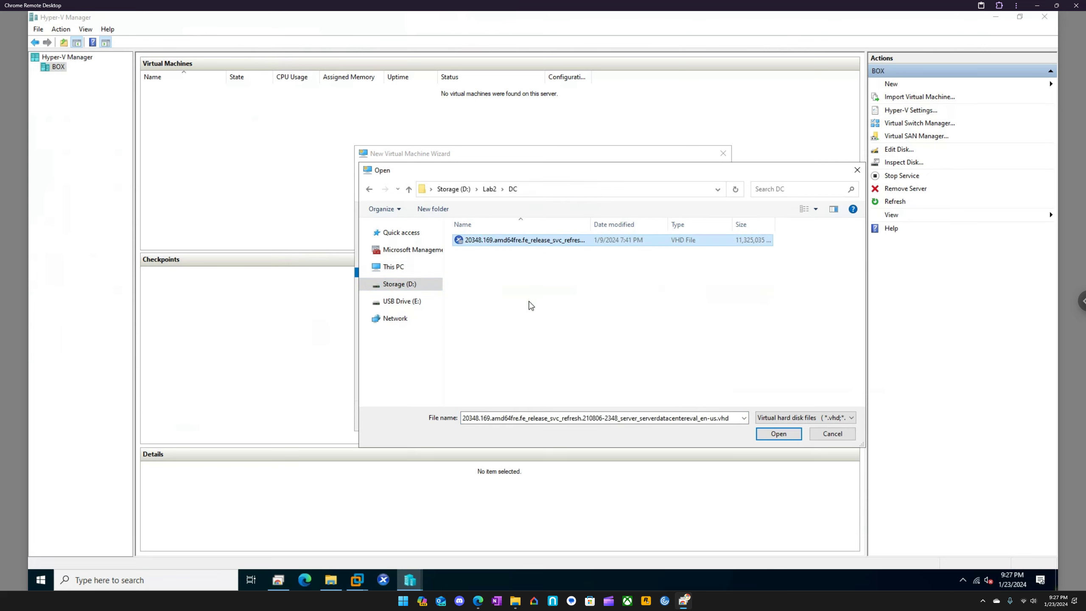
left_click(778, 433)
left_click(615, 415)
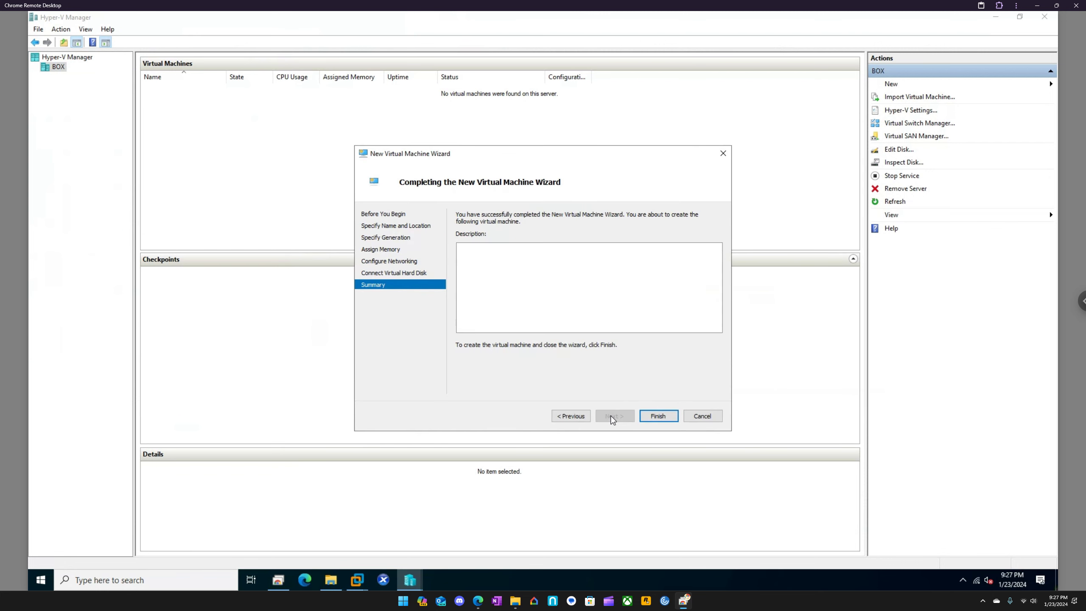
left_click(652, 415)
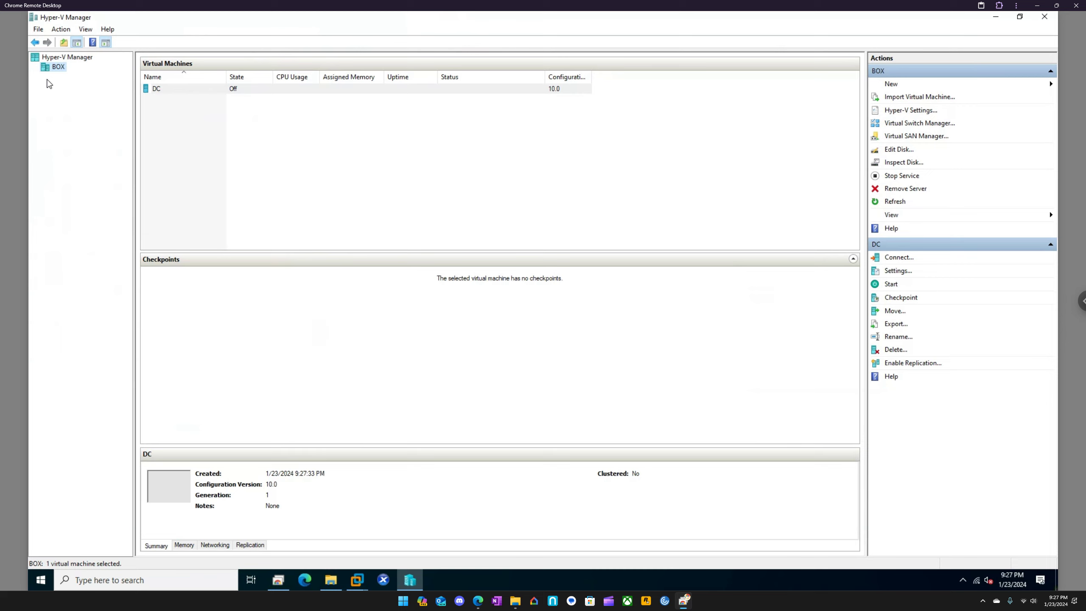
Start the DC virtual machine and open a connection to it
right_click(151, 89)
left_click(176, 125)
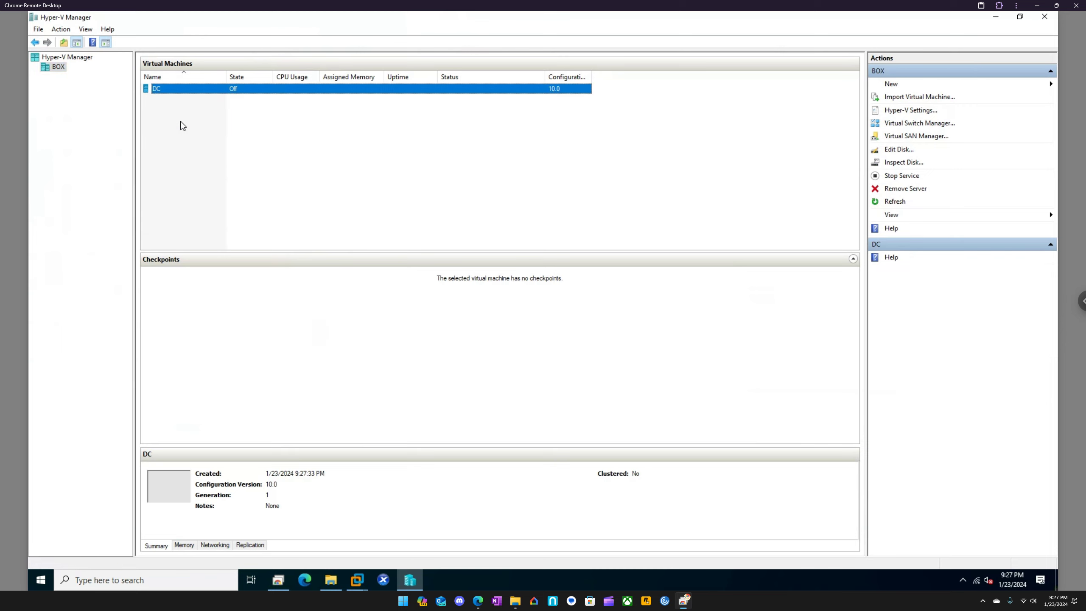
right_click(171, 90)
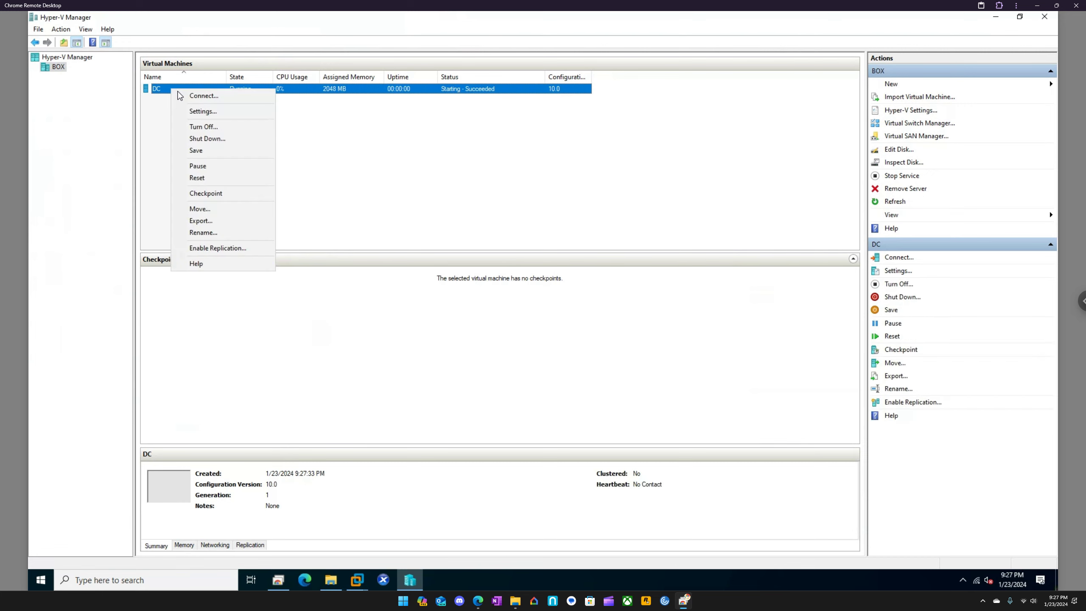
left_click(189, 95)
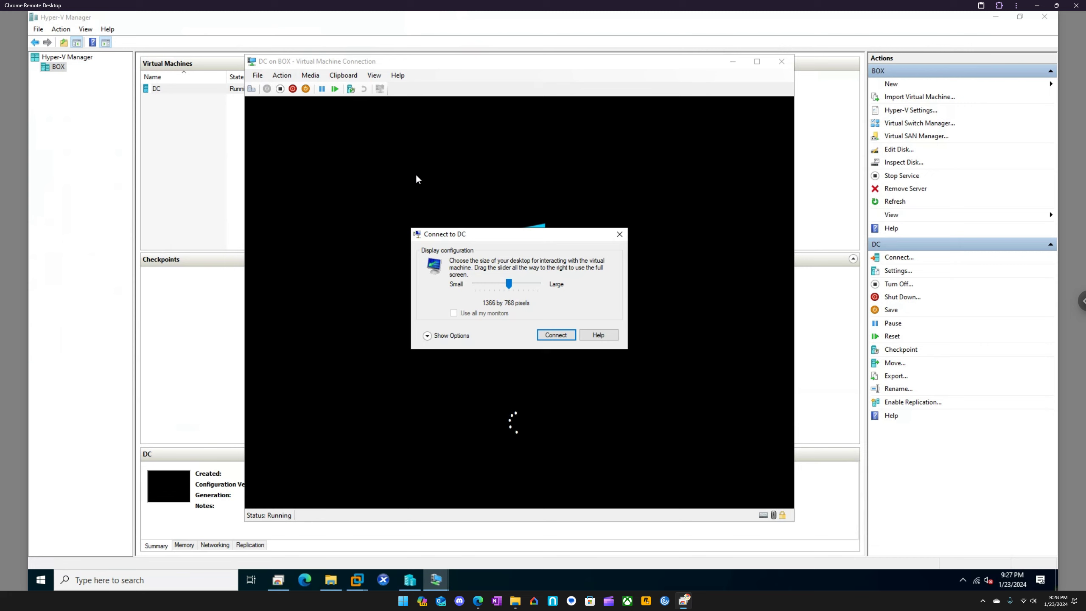
Turn off printer sharing and share the Storage (D:) drive in the DC connection's local resources, and connect
left_click(436, 337)
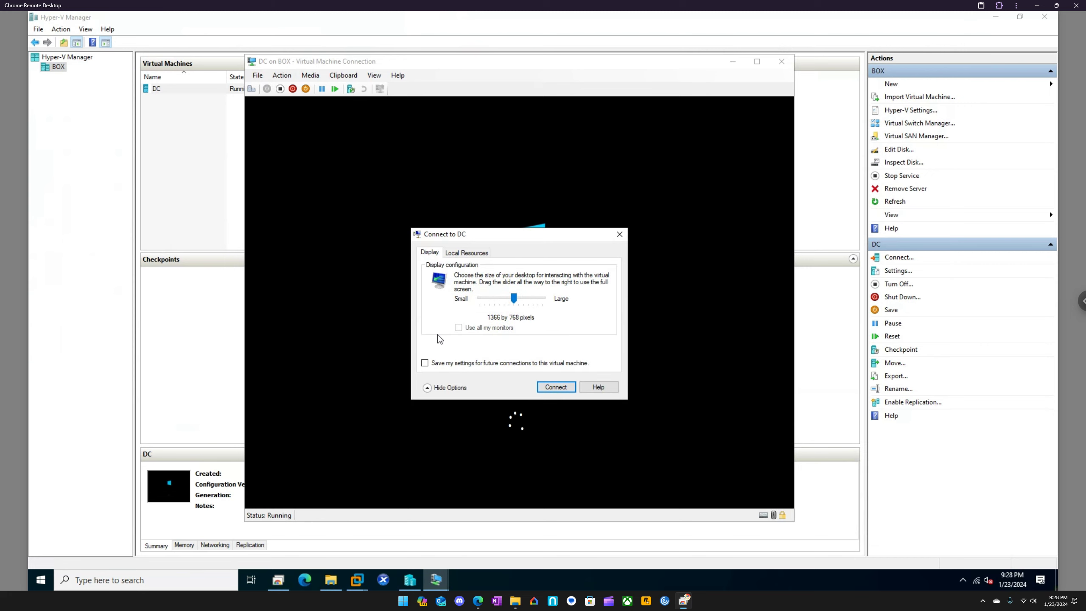
left_click(467, 253)
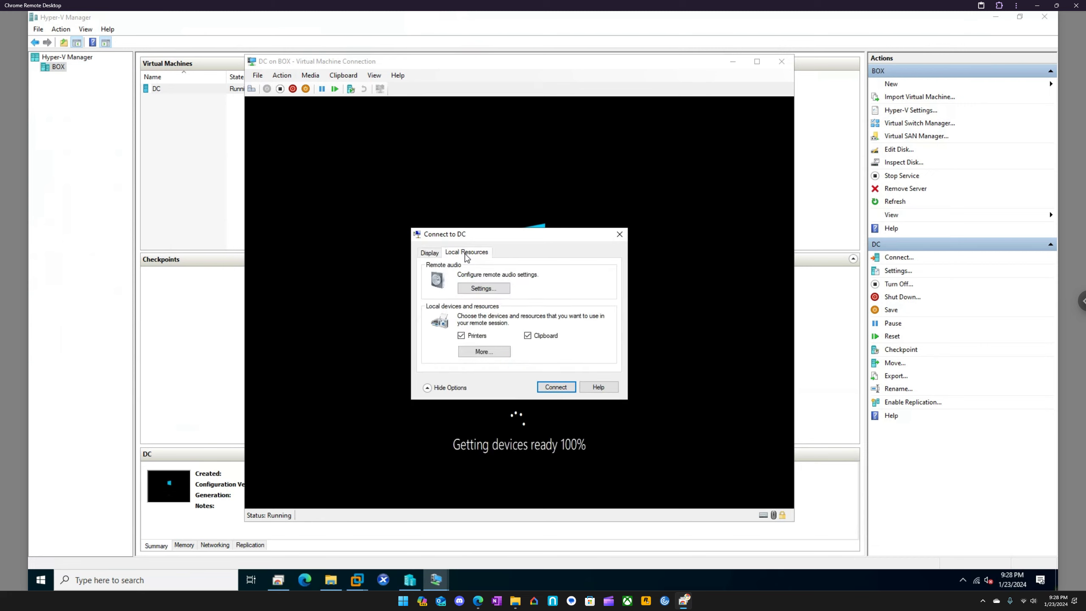
left_click(470, 336)
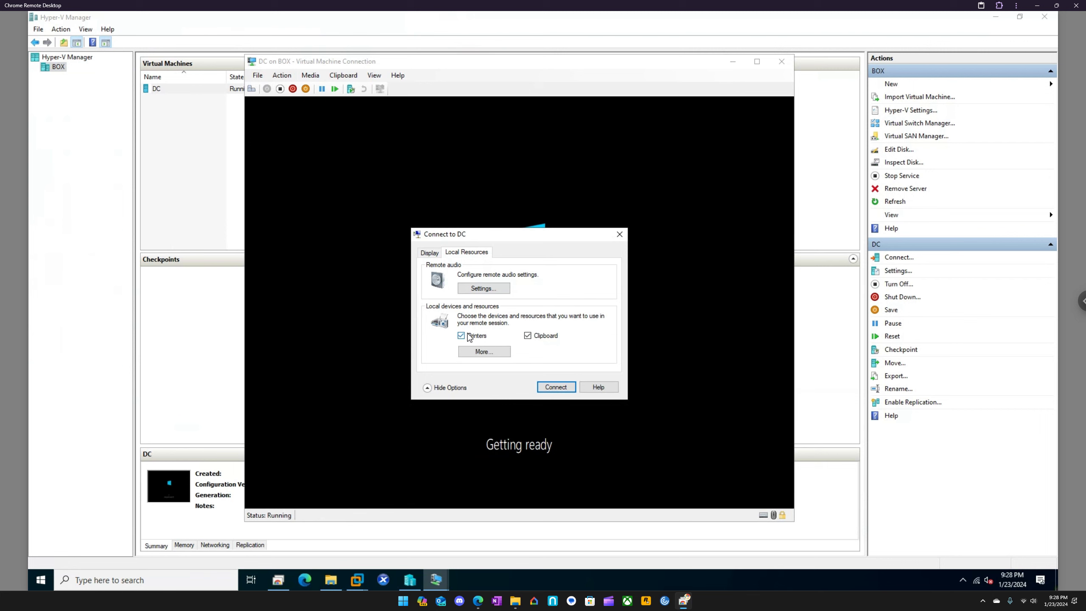
left_click(502, 352)
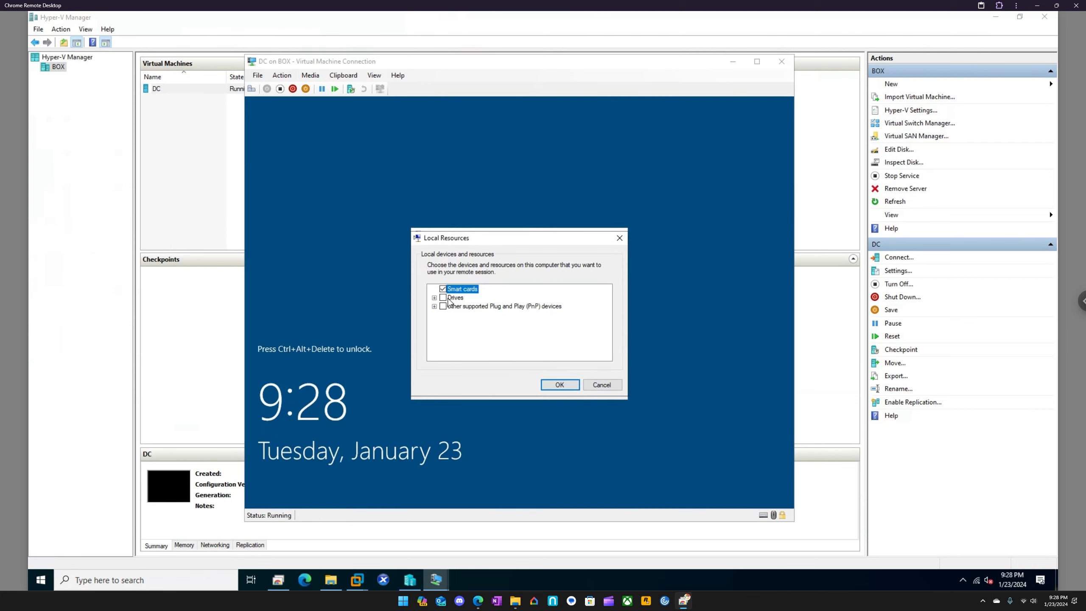
left_click(434, 298)
left_click(452, 316)
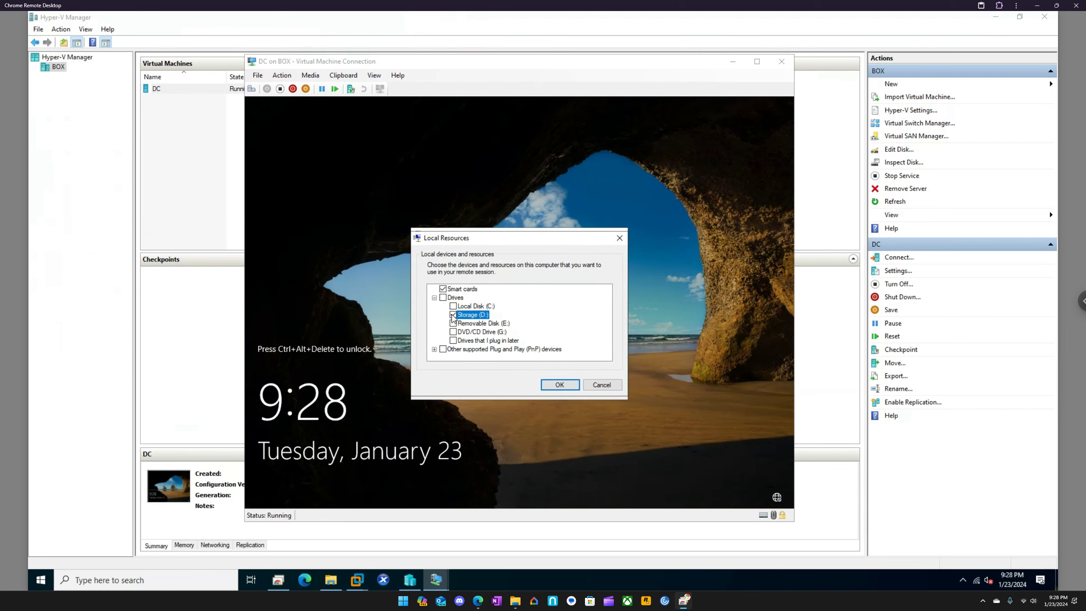
left_click(555, 387)
left_click(555, 387)
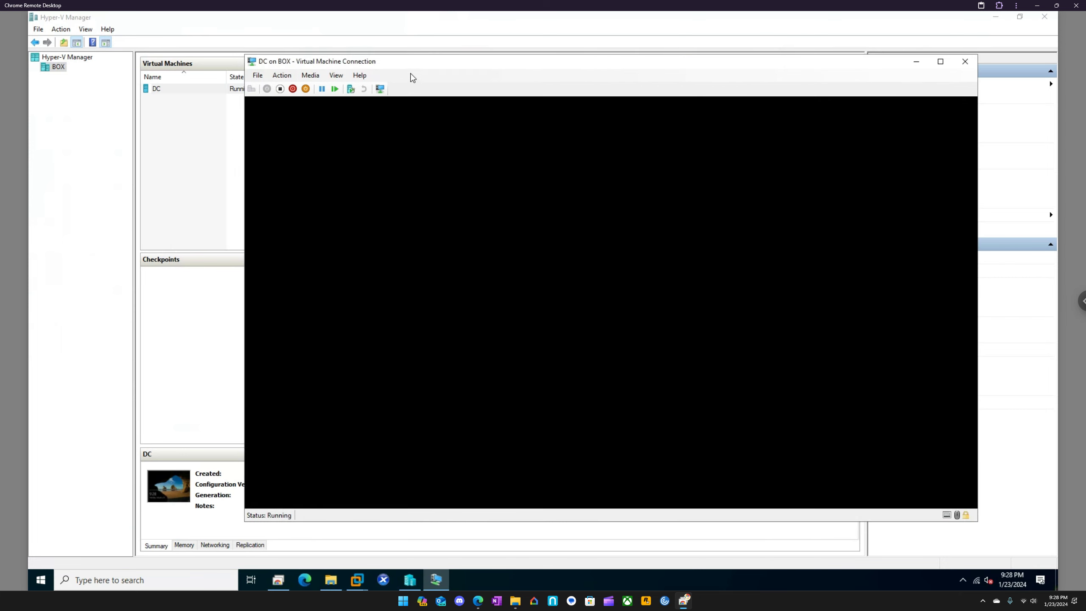
Sign in to the DC virtual machine as Administrator with the account password and dismiss the Windows Admin Center message
left_click_drag(410, 66, 378, 64)
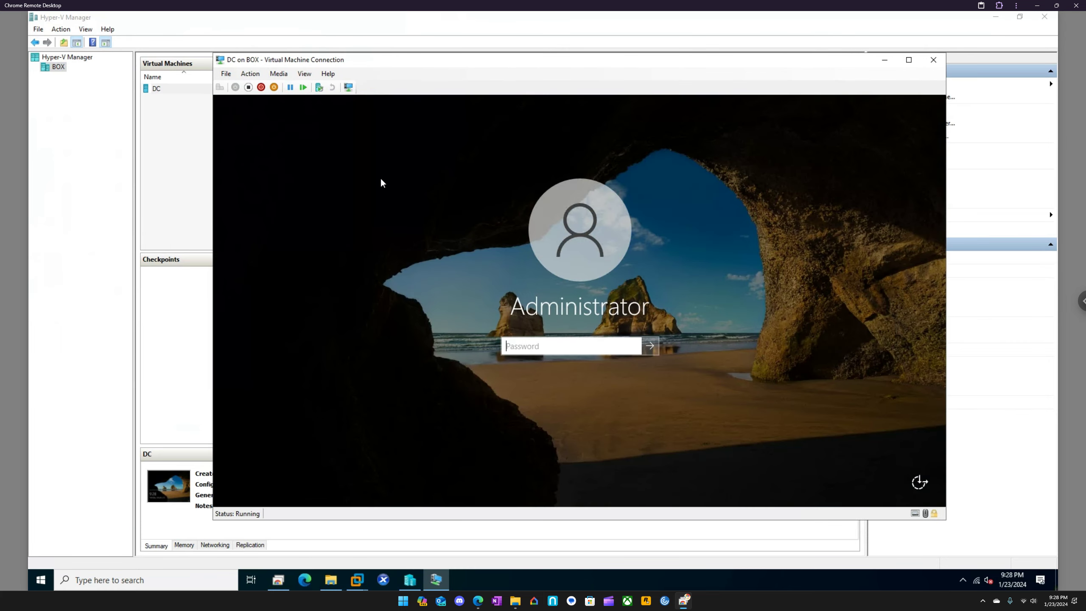
type("********")
key("Return")
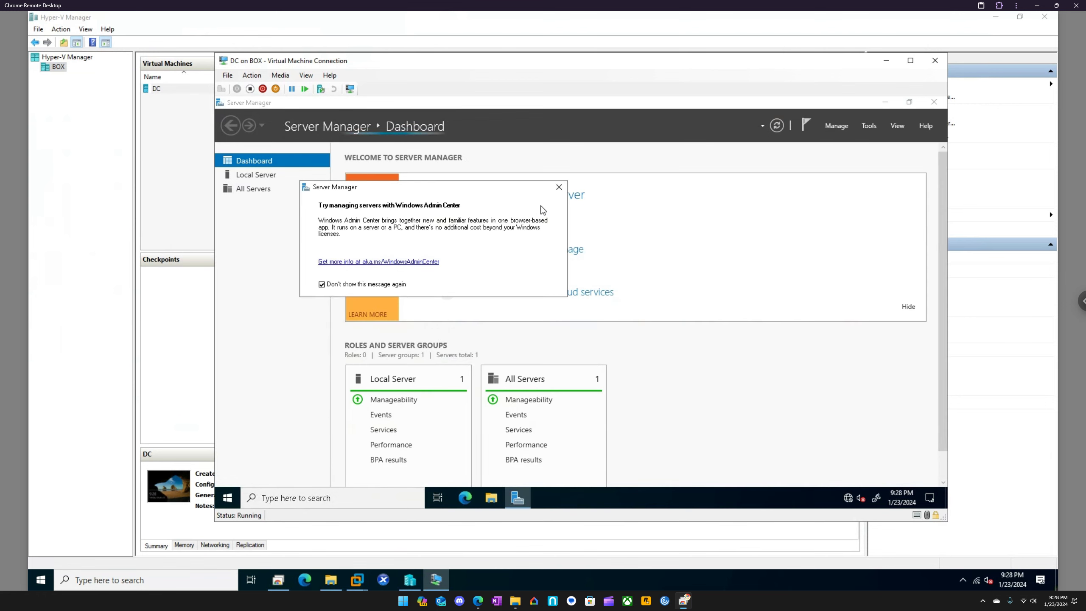
left_click(558, 187)
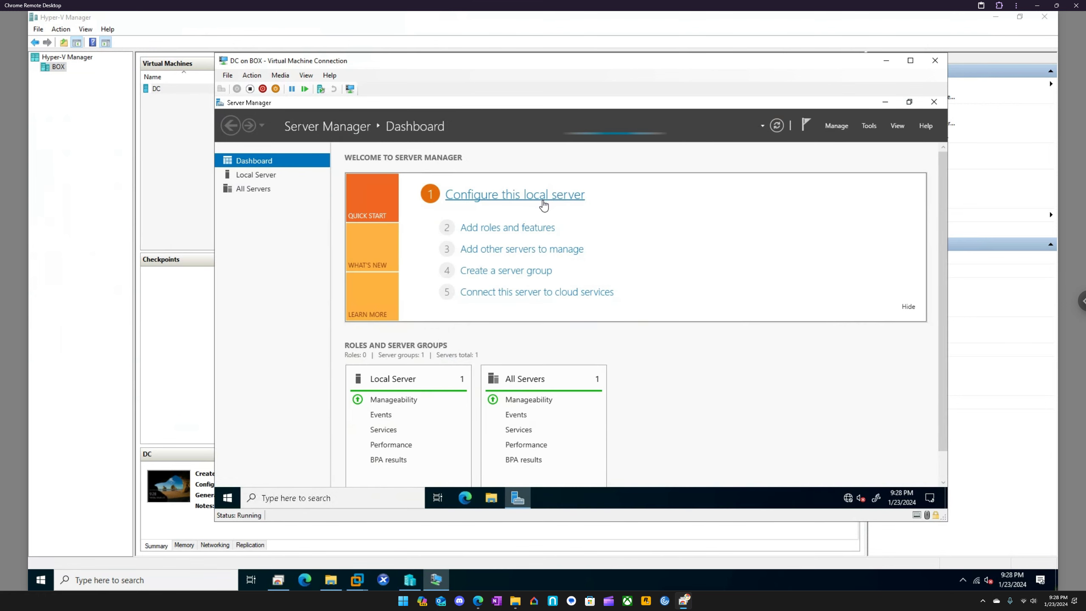
Open the Ethernet adapter's properties from the network connections of the DC virtual machine
left_click(382, 497)
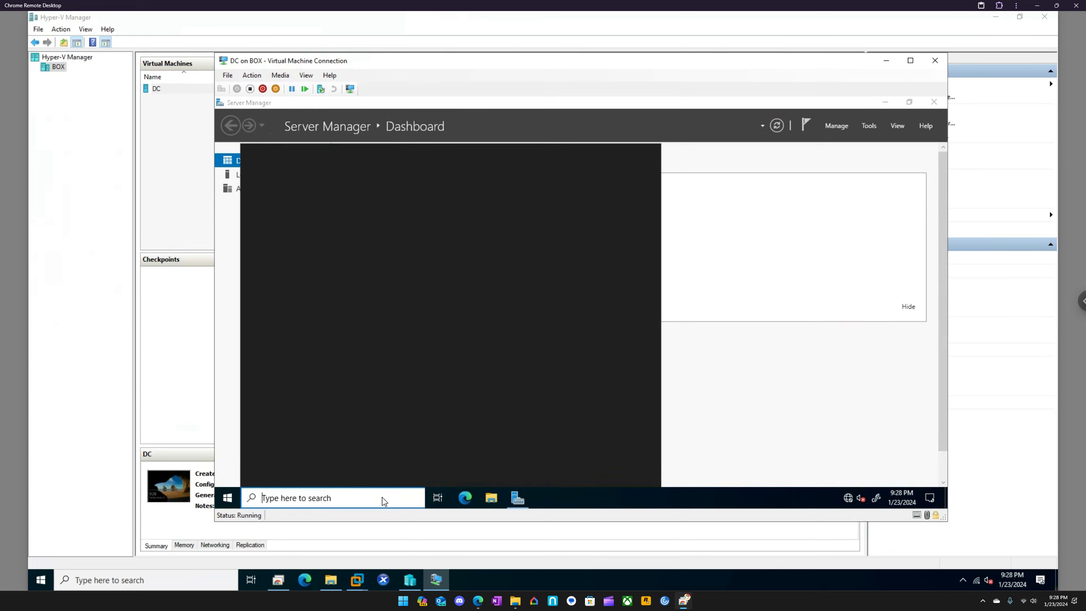
type("control")
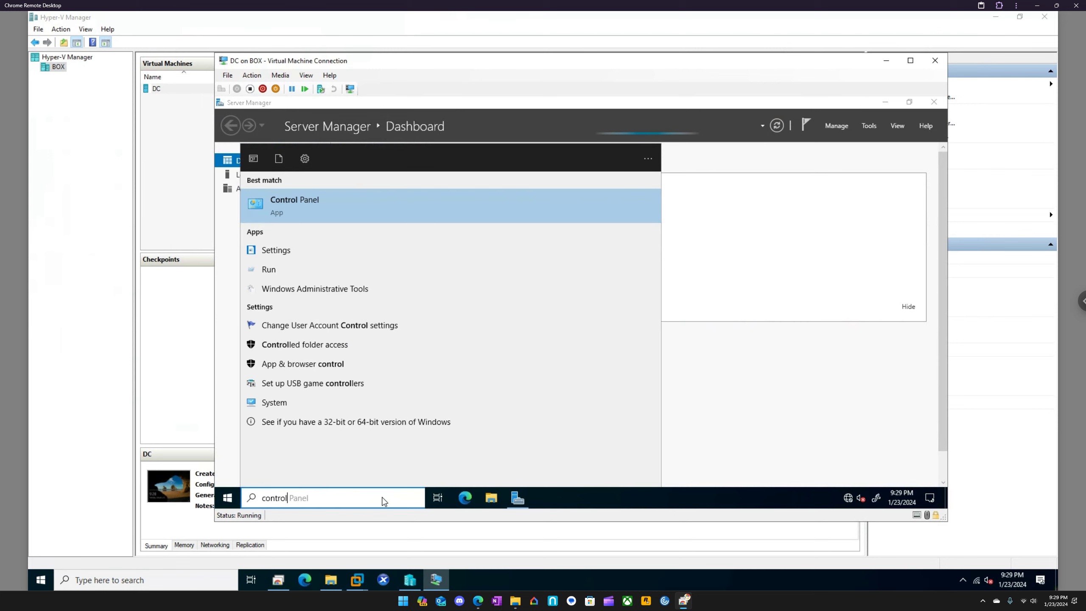
key("Escape")
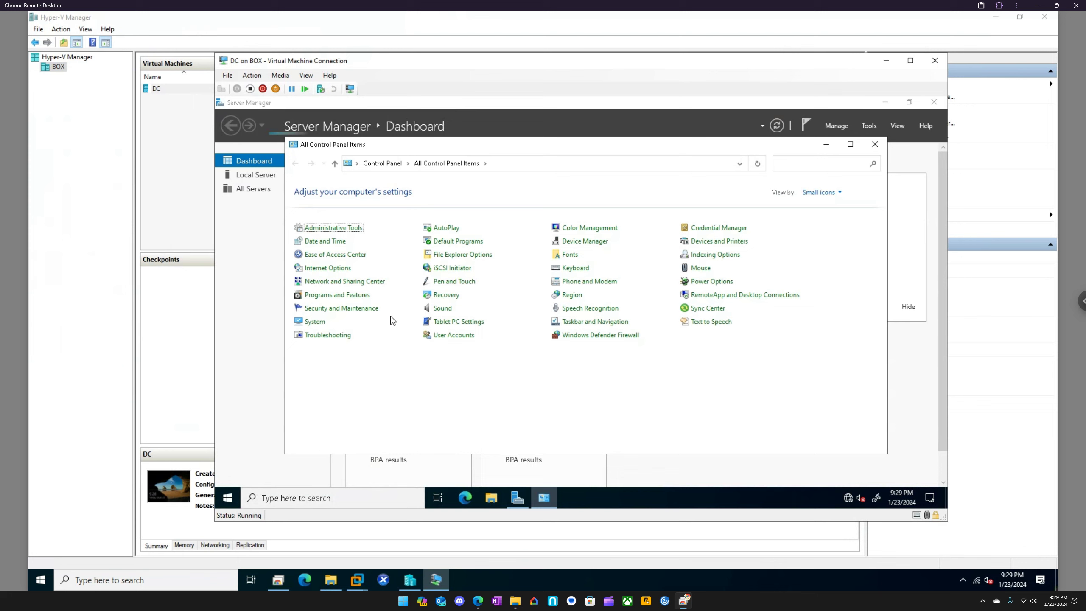
left_click(351, 282)
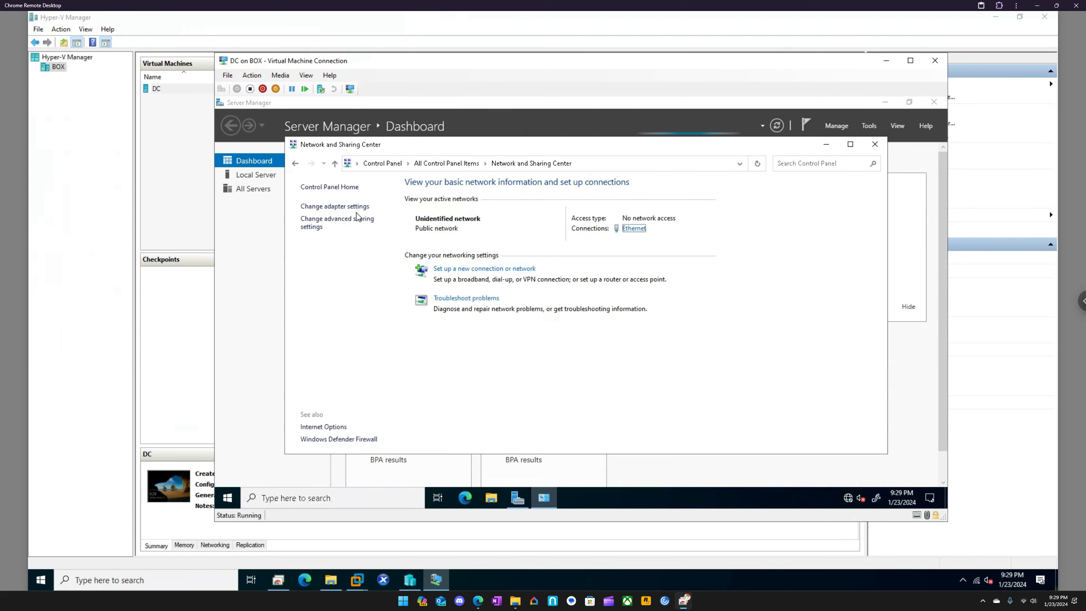
left_click(345, 207)
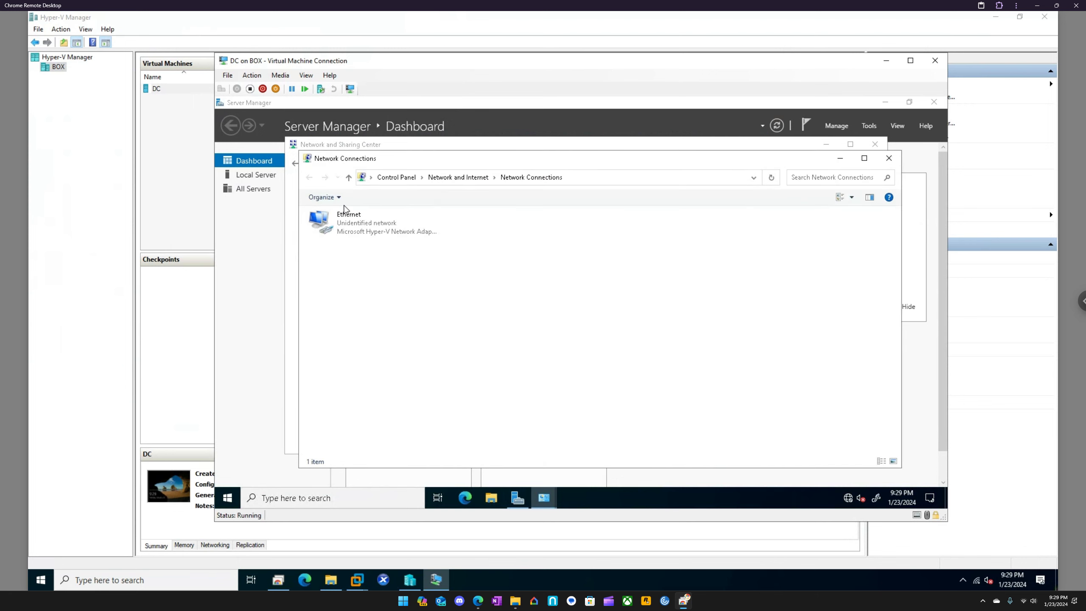
right_click(357, 223)
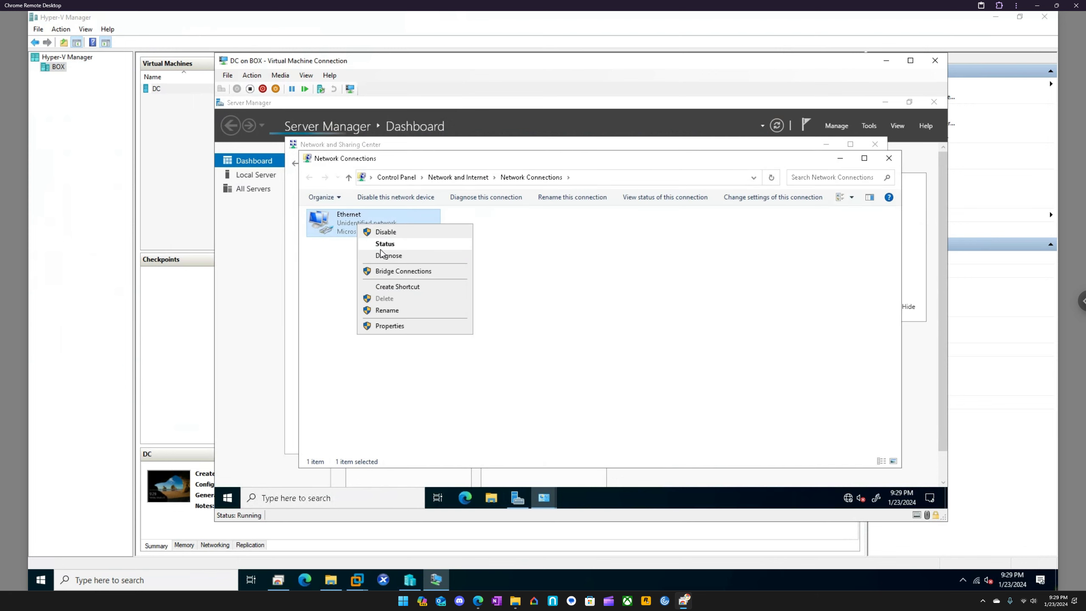
left_click(390, 326)
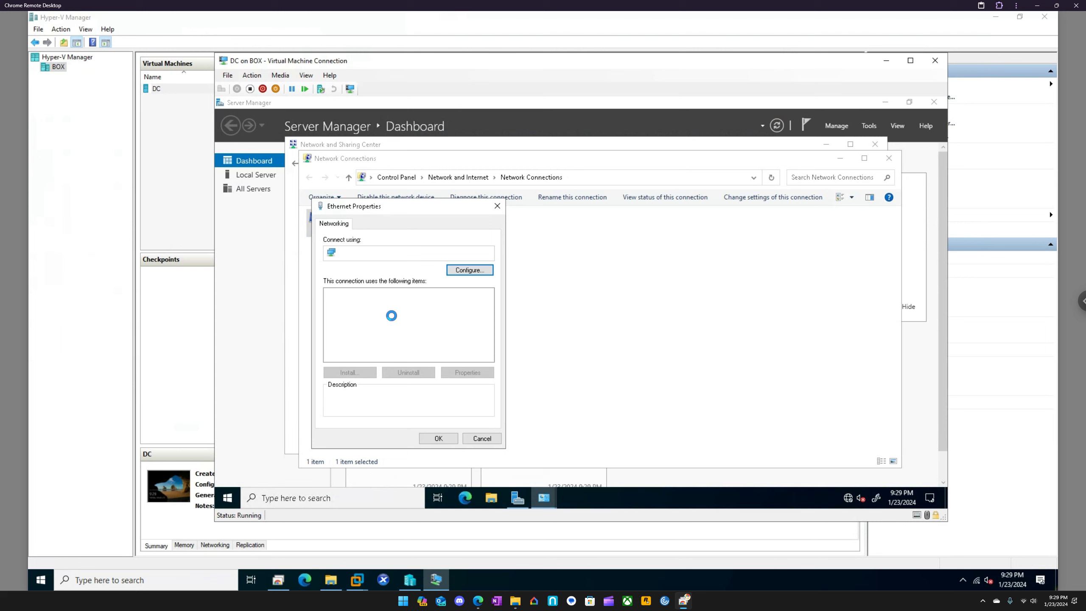
Disable Internet Protocol Version 6 on the Ethernet adapter and switch its IPv4 configuration to a manually specified IP address
left_click(389, 320)
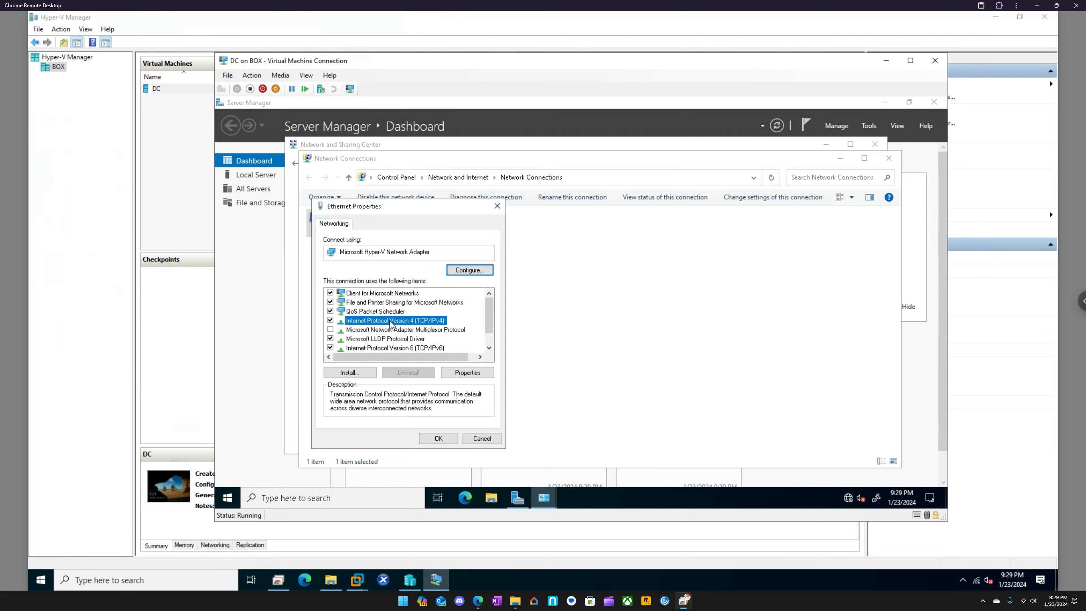
left_click(331, 348)
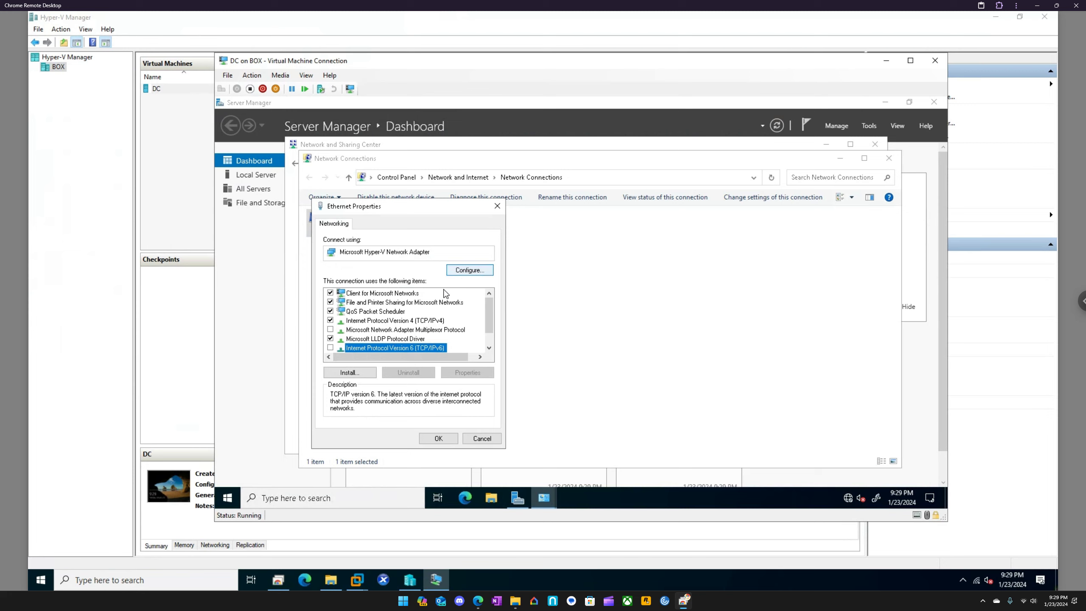
left_click(423, 320)
left_click(471, 373)
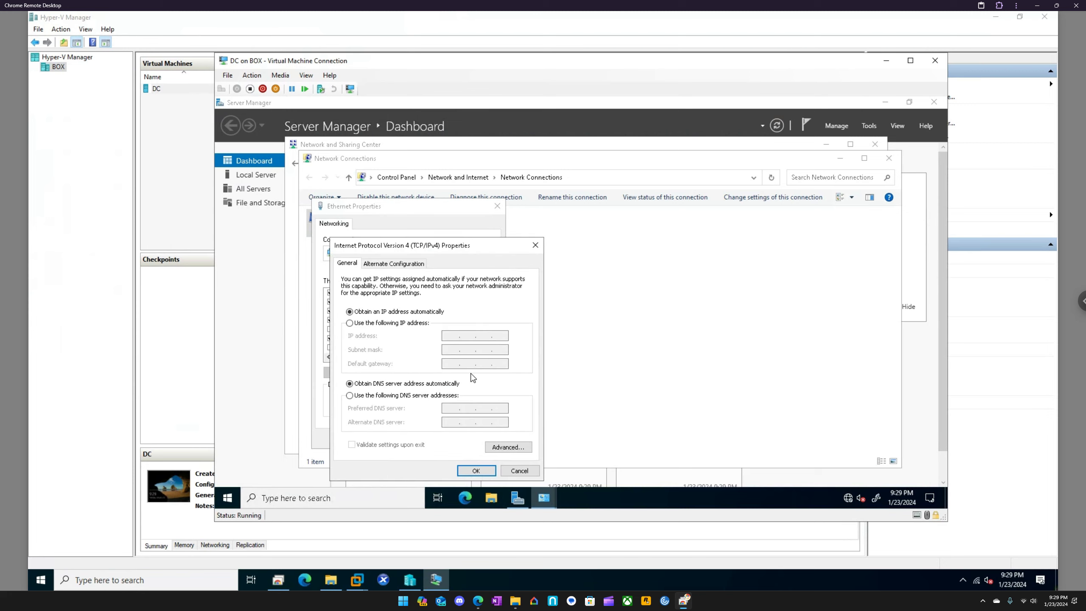
left_click(390, 325)
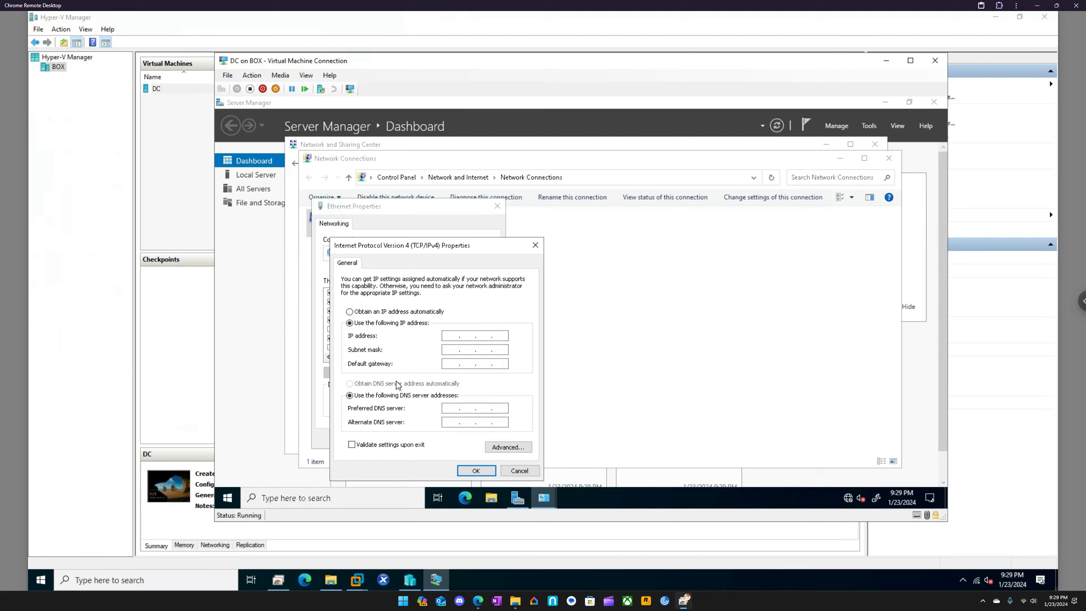
Run ipconfig in a Command Prompt and place its window beside the IPv4 properties to read the current addressing
left_click(312, 498)
type("c")
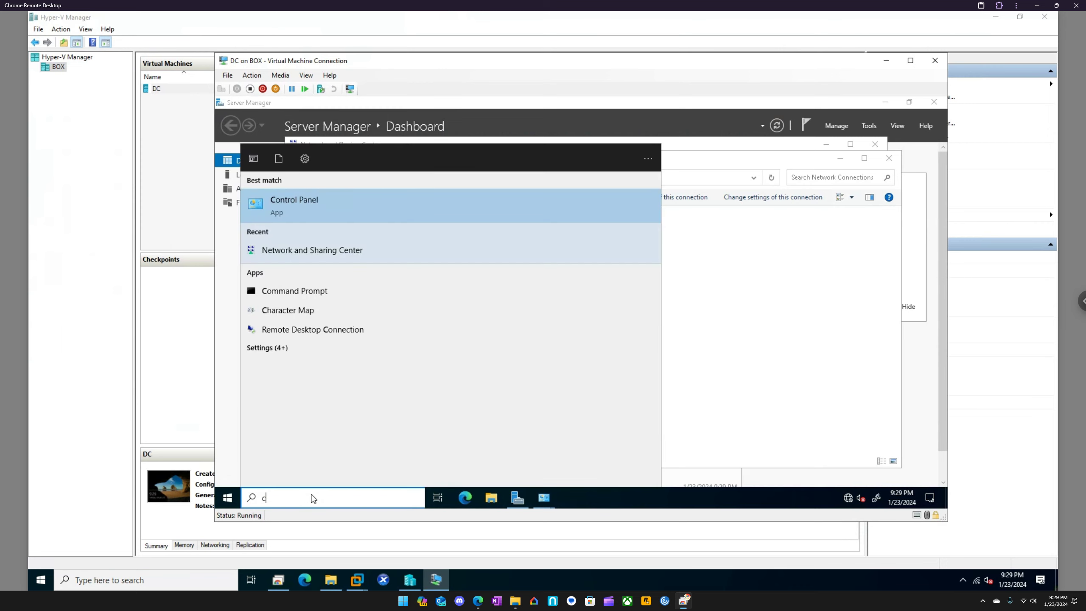
type("md")
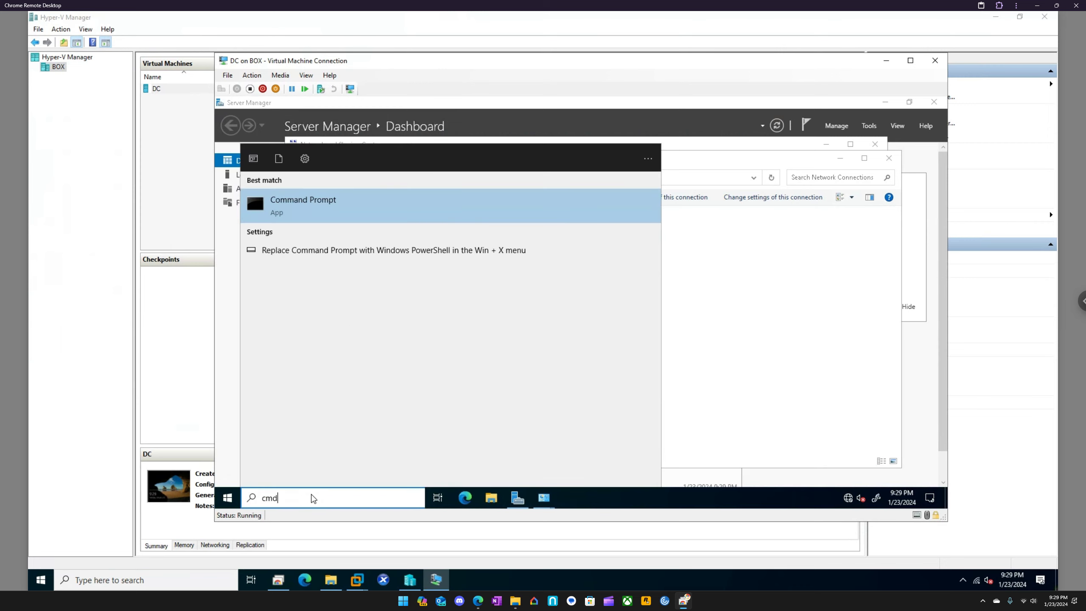
key("Return")
type("ipcon")
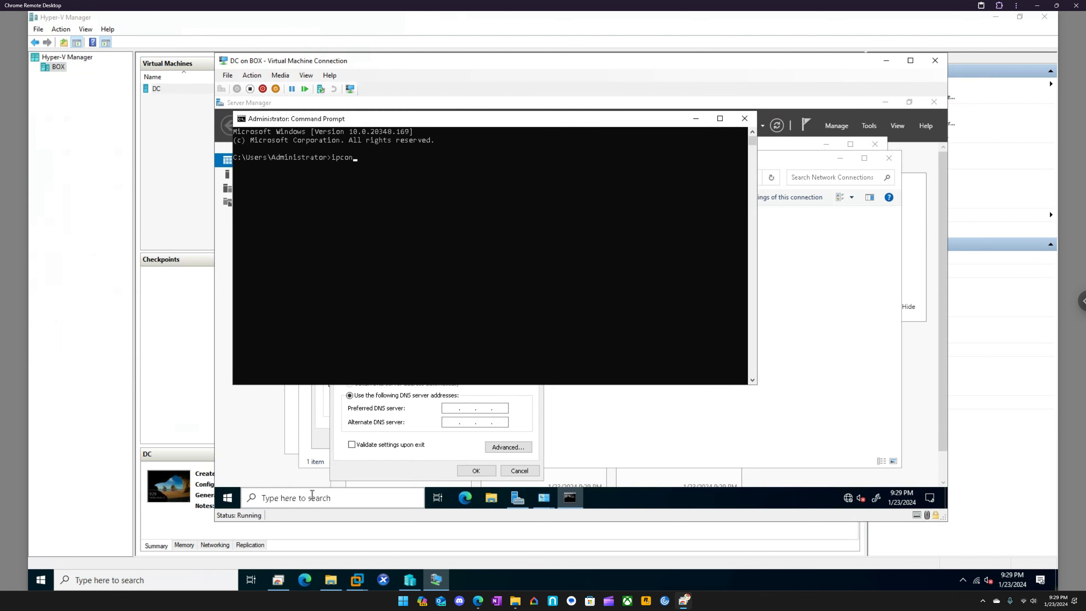
type("fig")
key("Return")
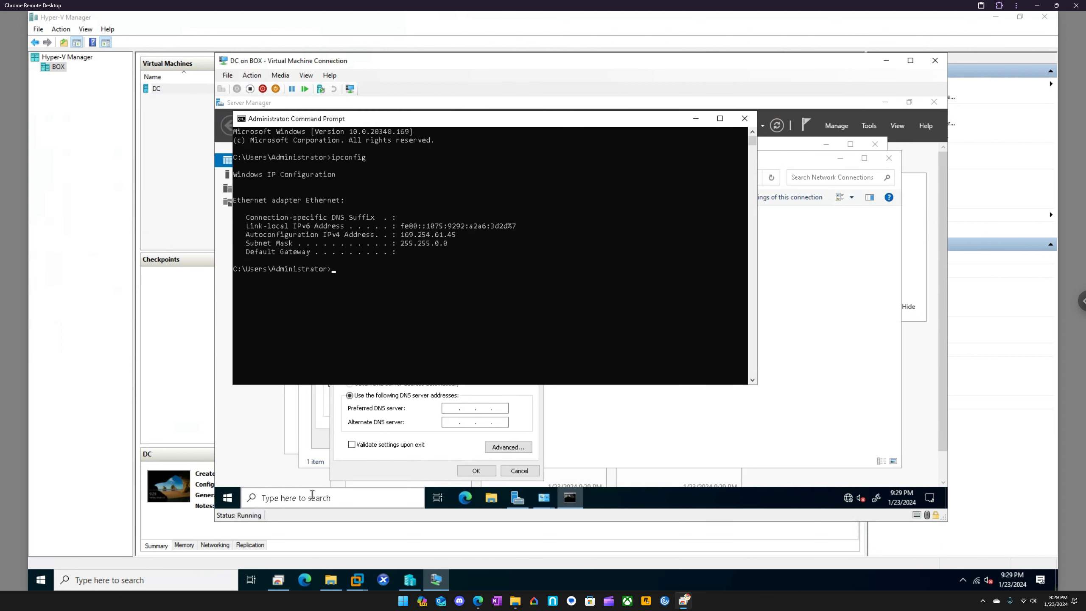
left_click_drag(485, 122, 765, 214)
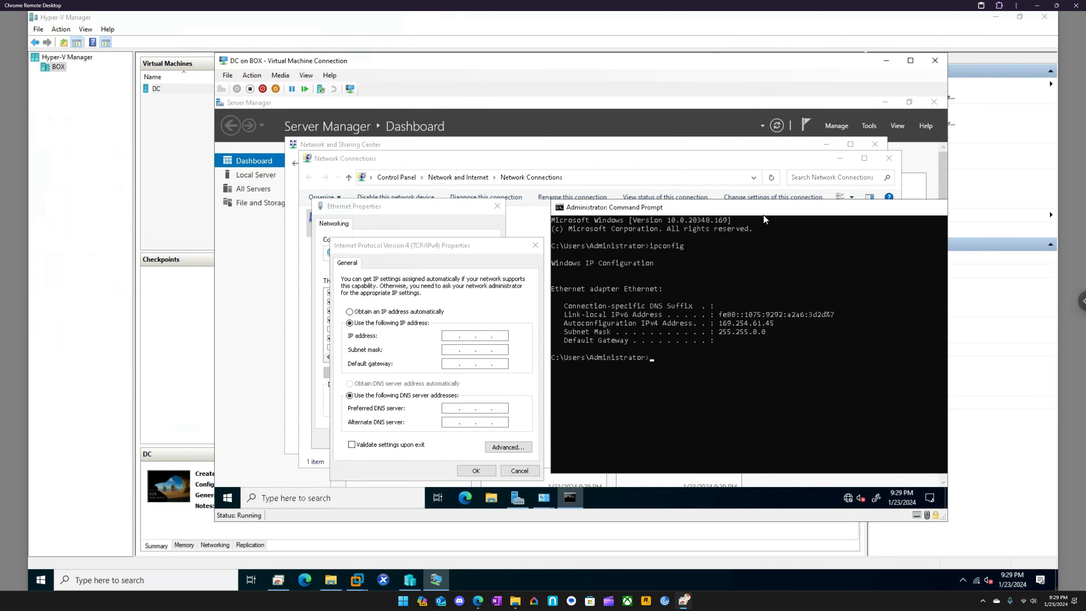
Set the IPv4 address to 169.254.61.45 with subnet mask 255.255.0.0, using the ipconfig output as reference
left_click(454, 336)
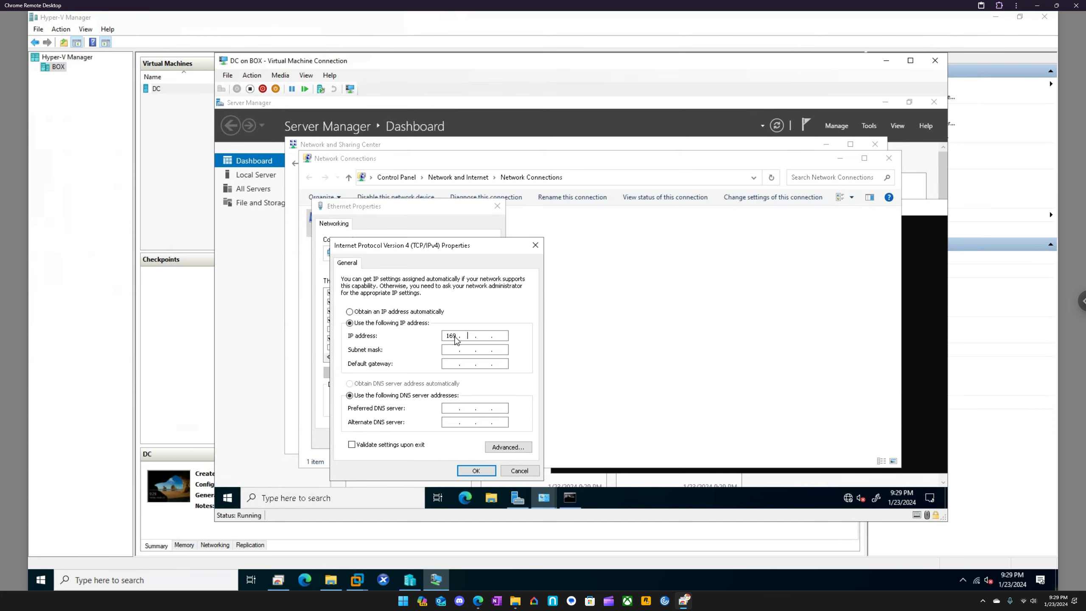
left_click(569, 497)
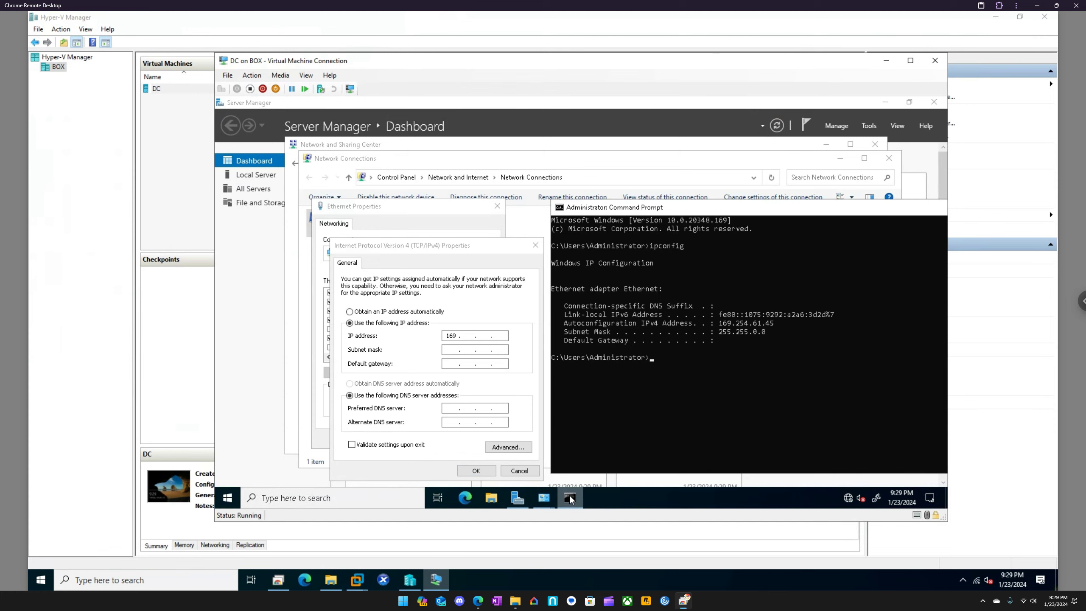
left_click(570, 498)
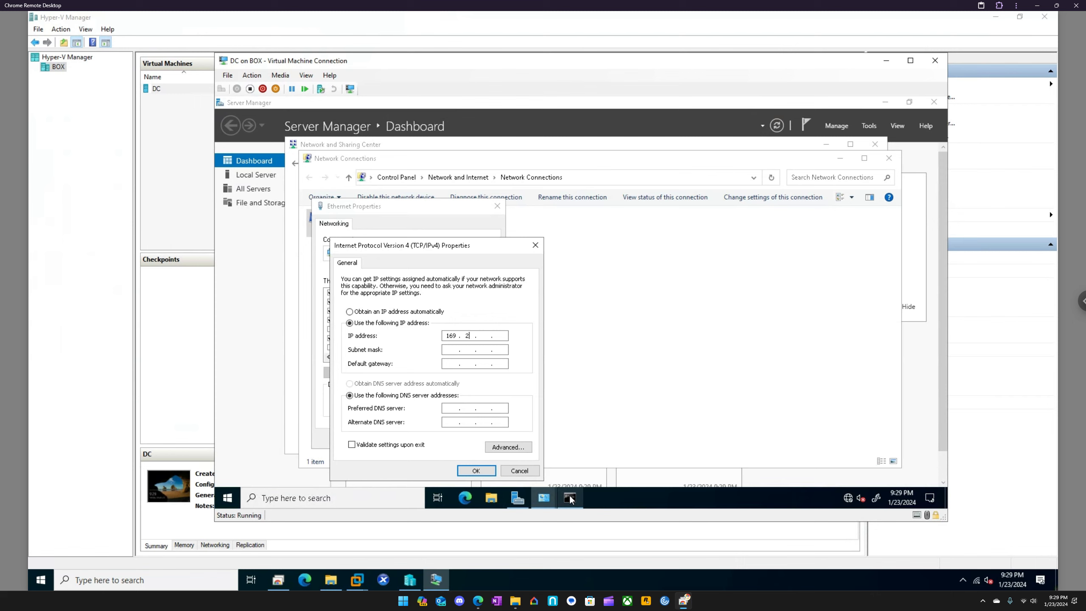
left_click(570, 497)
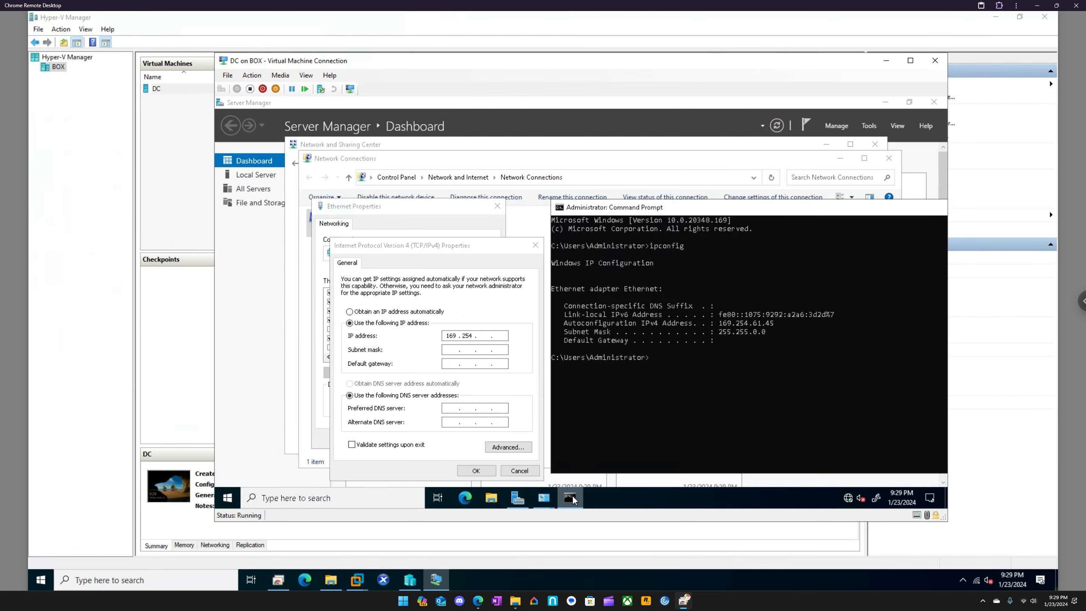
left_click(572, 498)
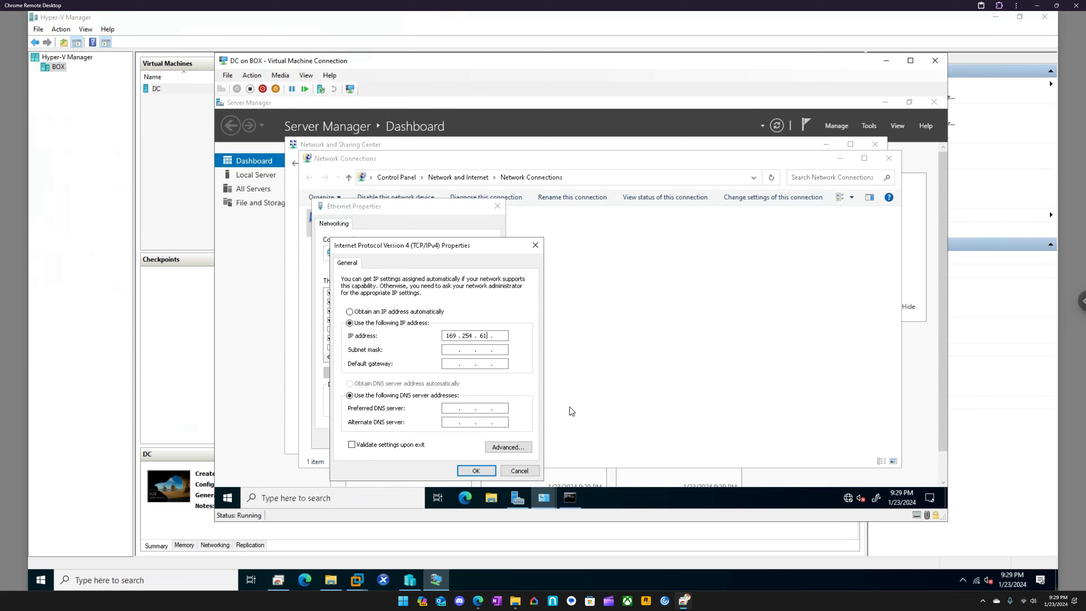
key("Tab")
left_click(502, 337)
type("45")
left_click(570, 497)
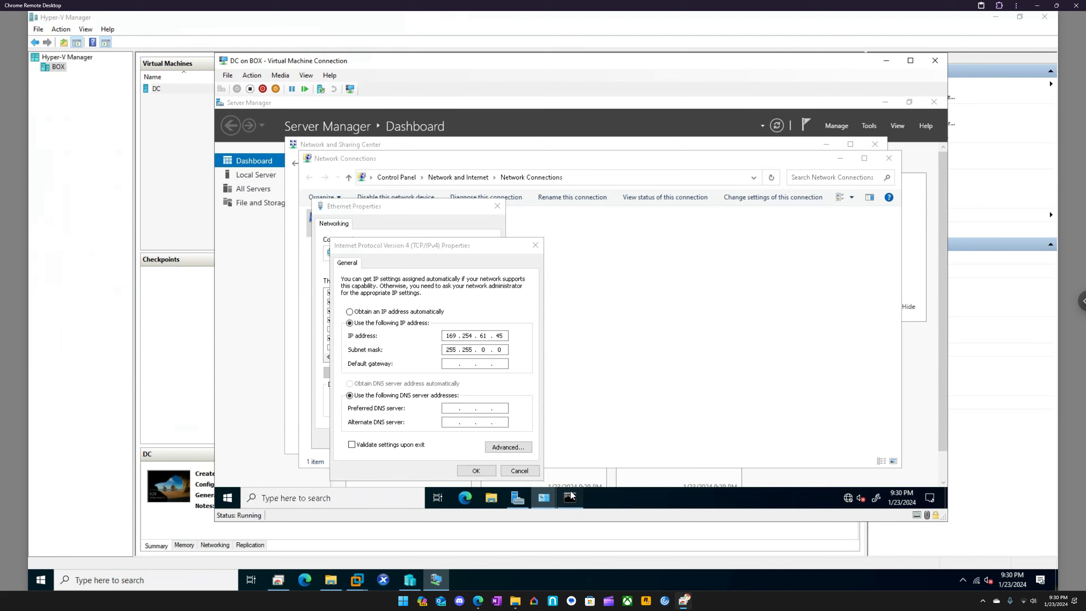
left_click(571, 496)
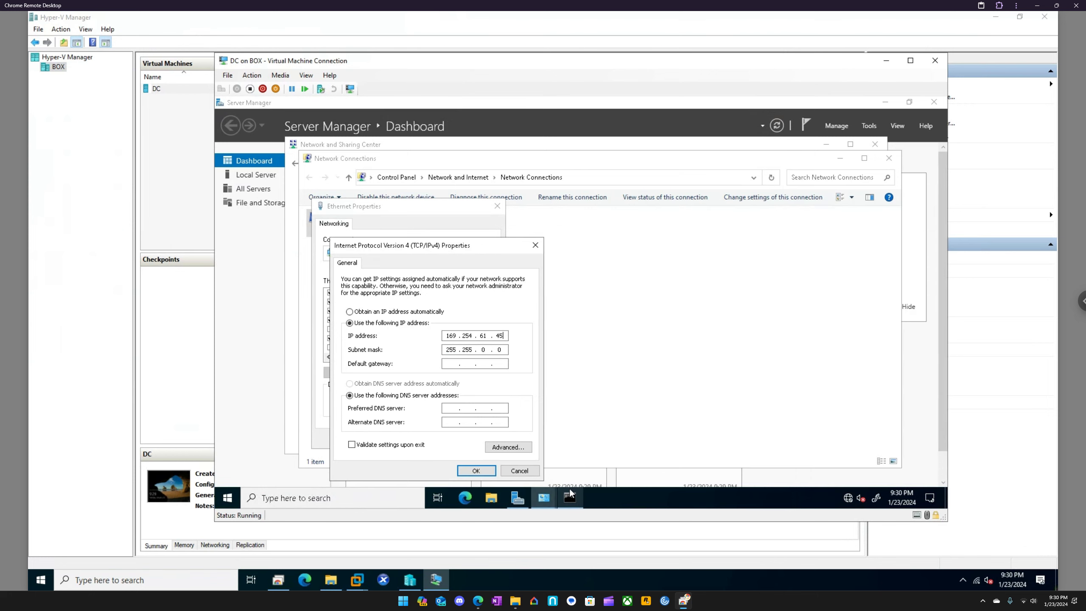
Fill in the preferred DNS server address and save the IPv4 and Ethernet adapter settings
left_click(454, 409)
type("12")
left_click(477, 475)
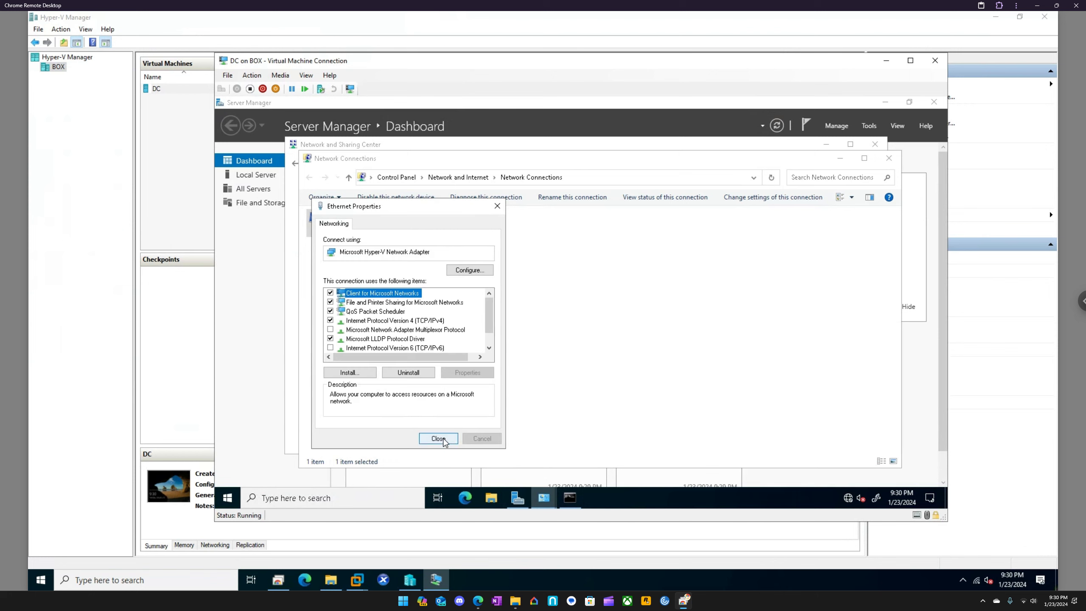
left_click(443, 441)
Run ipconfig again to check the adapter's addressing, and close the Command Prompt and the network windows
left_click(571, 497)
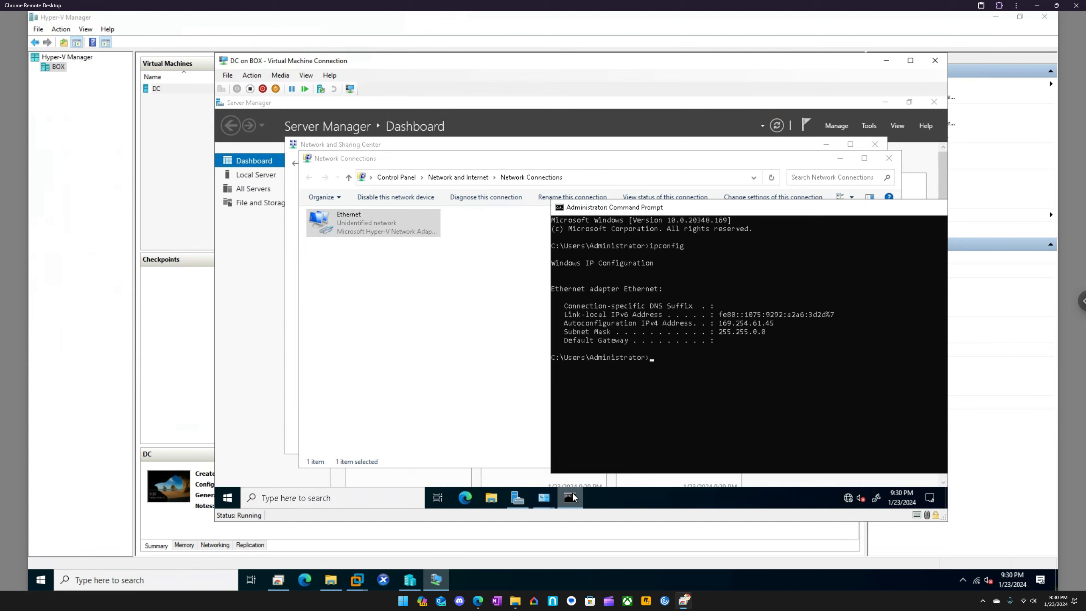
key("Up")
key("Return")
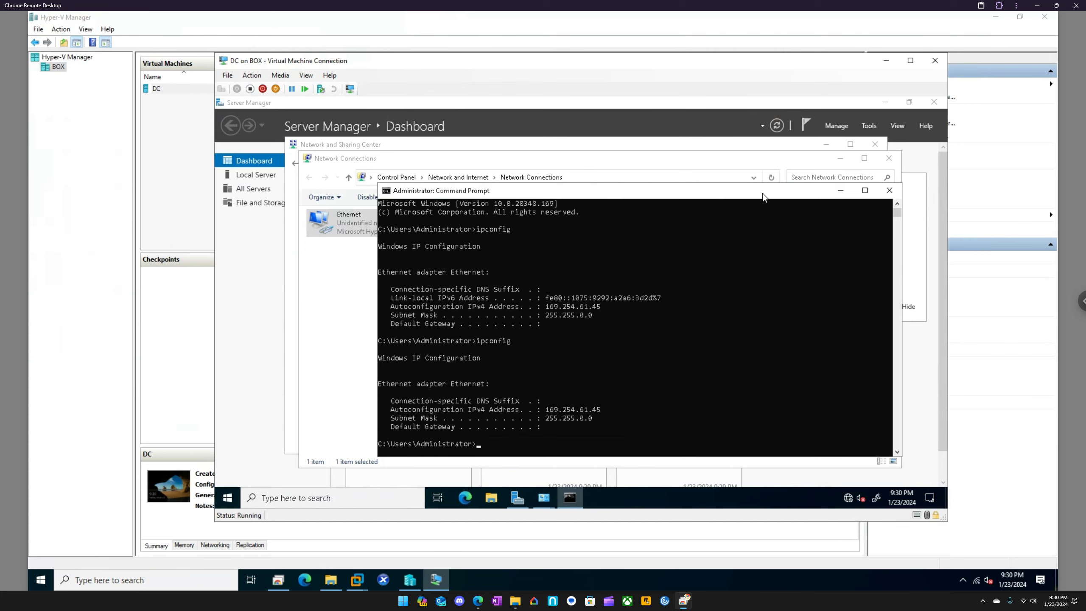
left_click(889, 190)
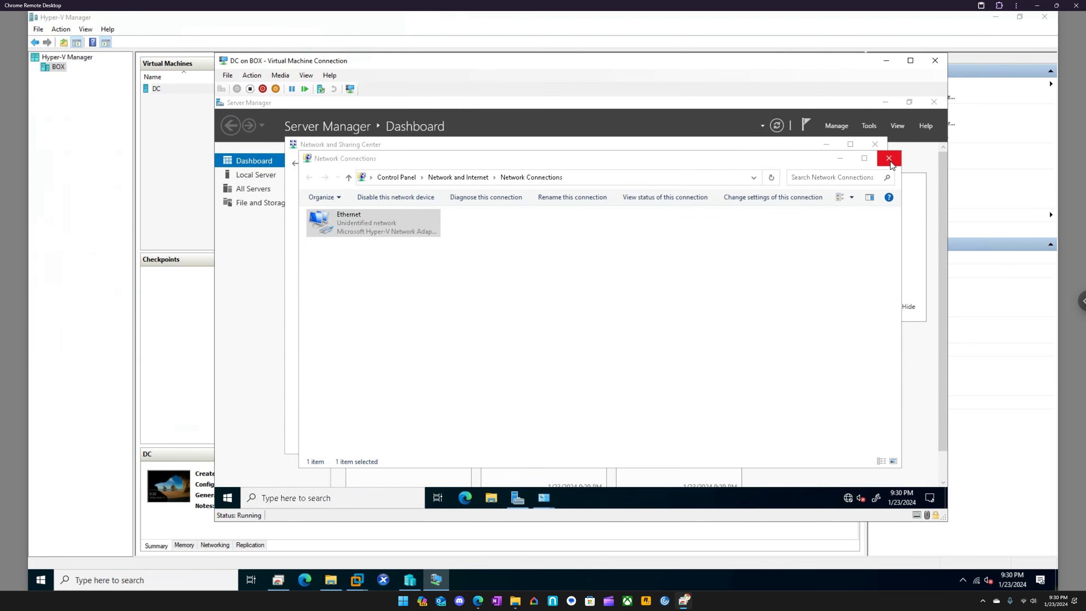
left_click(889, 158)
left_click(875, 145)
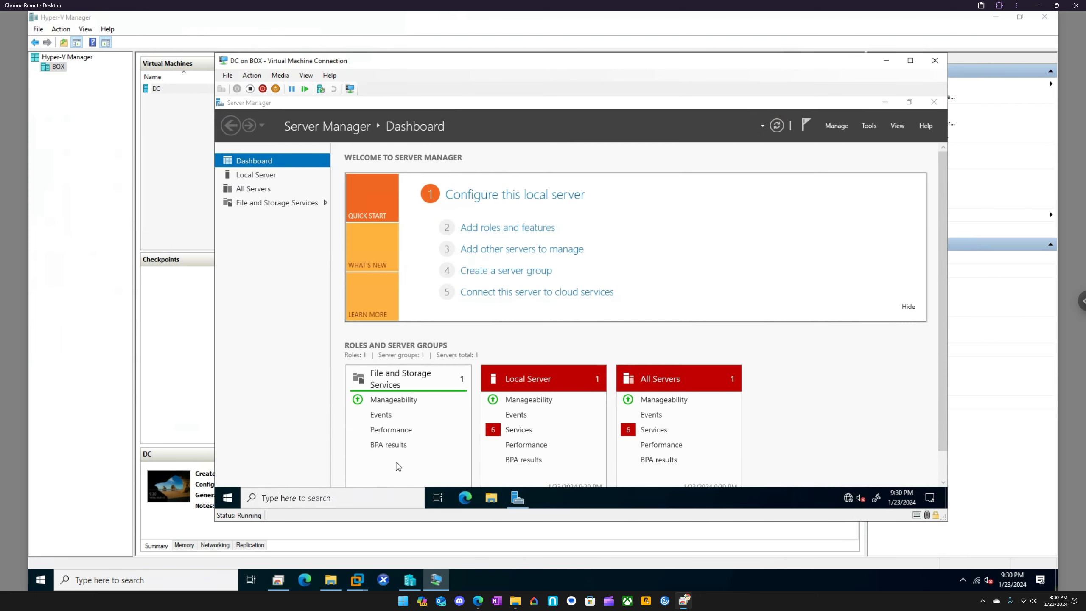
Find the computer's rename settings through a search for "rename" and open the advanced rename option
left_click(329, 498)
type("rename")
key("Return")
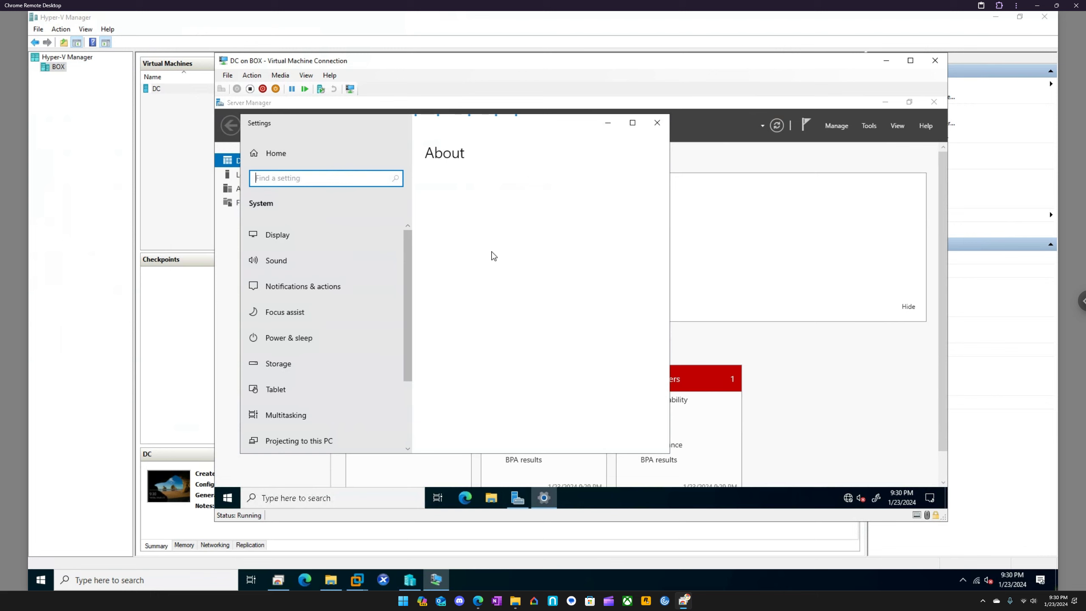
scroll(492, 310, "down", 5)
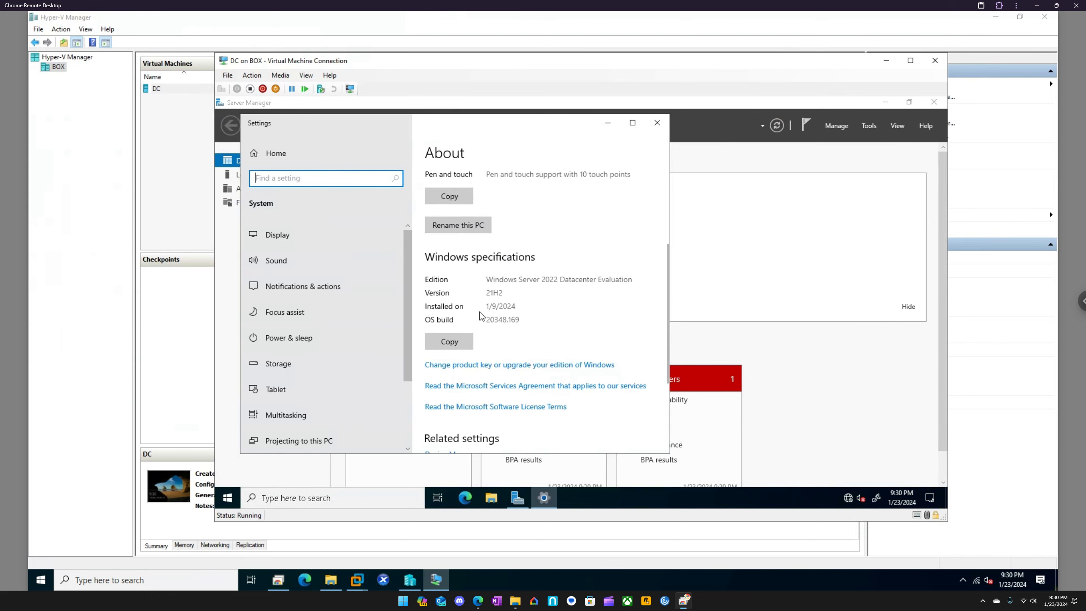
scroll(499, 356, "down", 2)
left_click(501, 412)
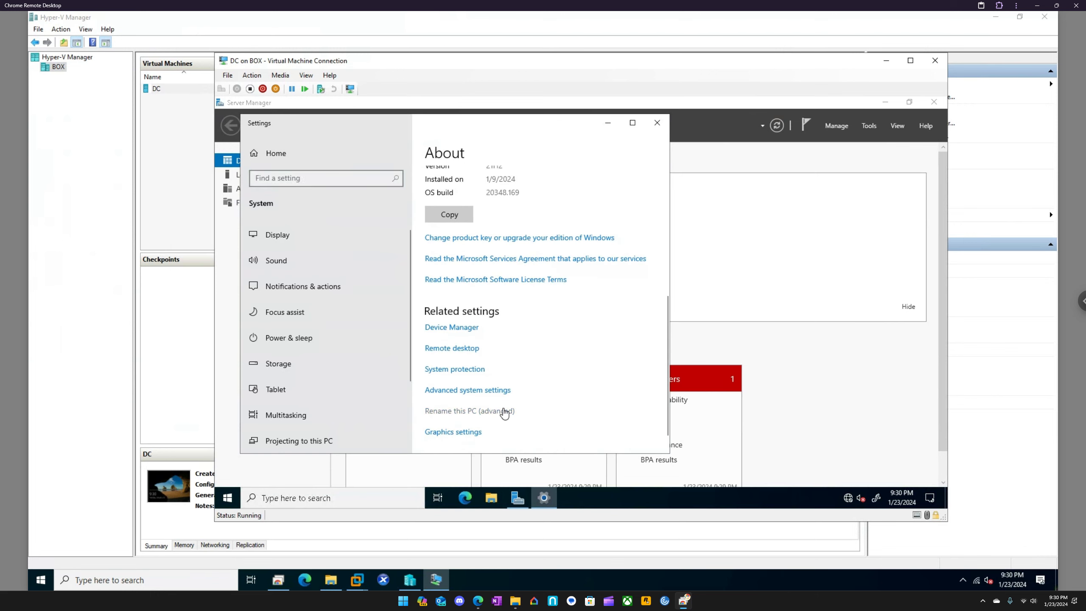
Rename the computer as DC in System Properties and restart the server to apply the new name
left_click(315, 152)
left_click(347, 152)
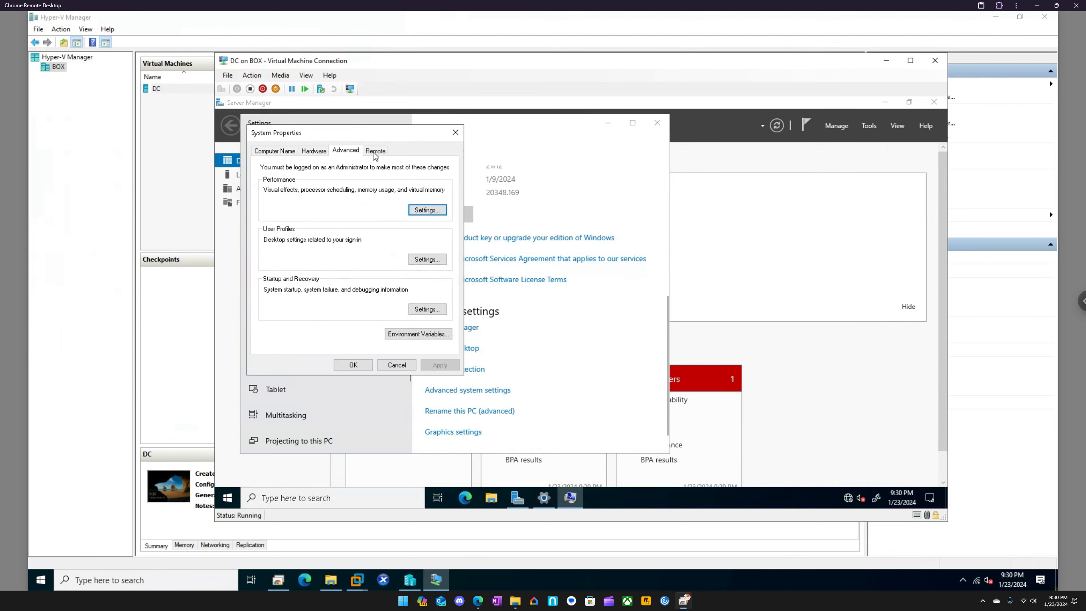
left_click(375, 151)
left_click(285, 150)
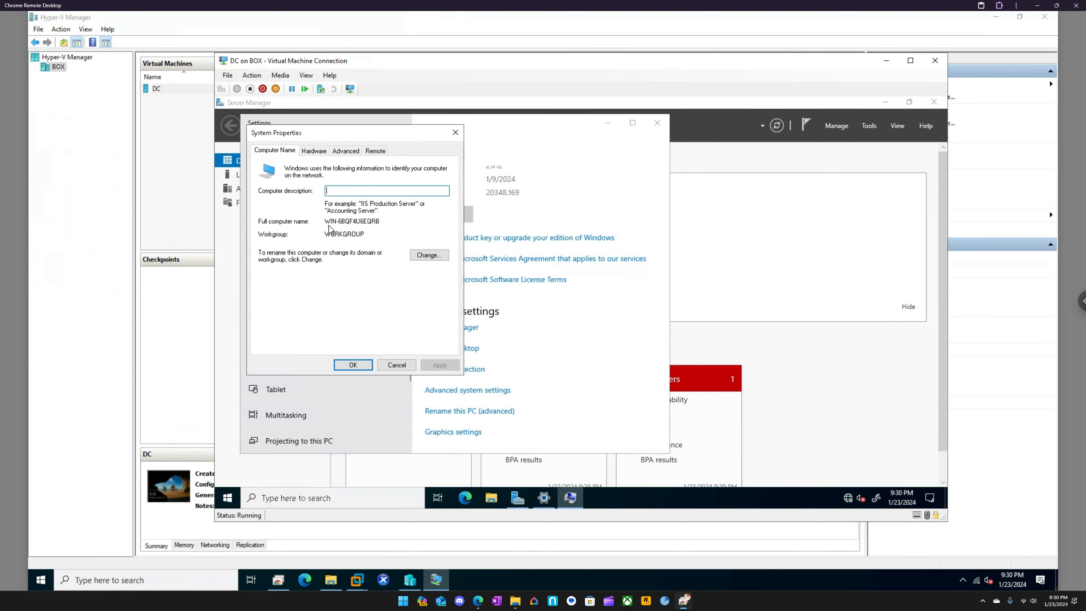
left_click(423, 255)
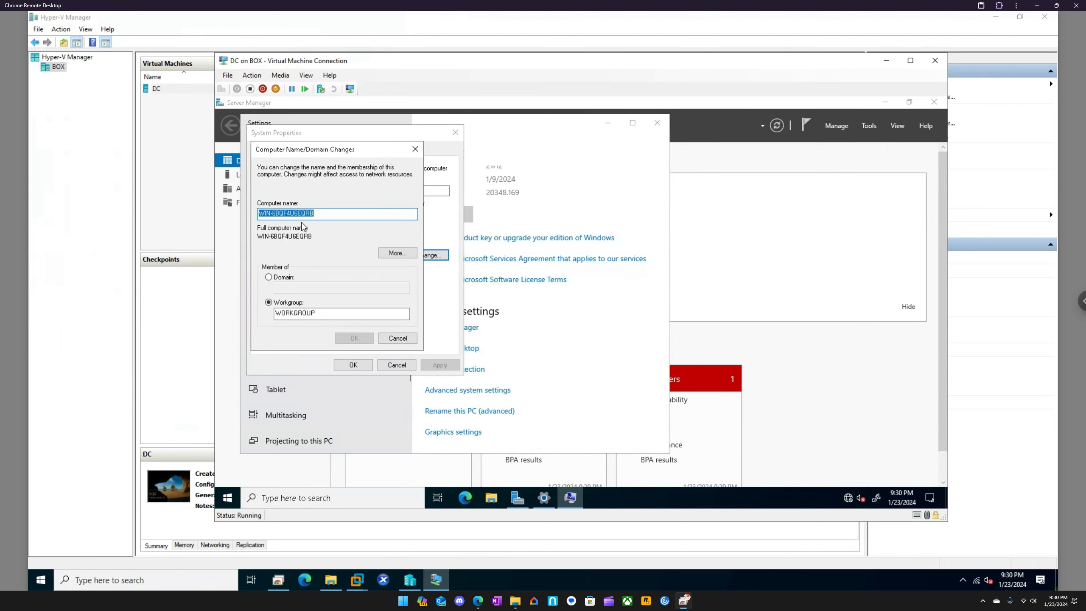
type("DC")
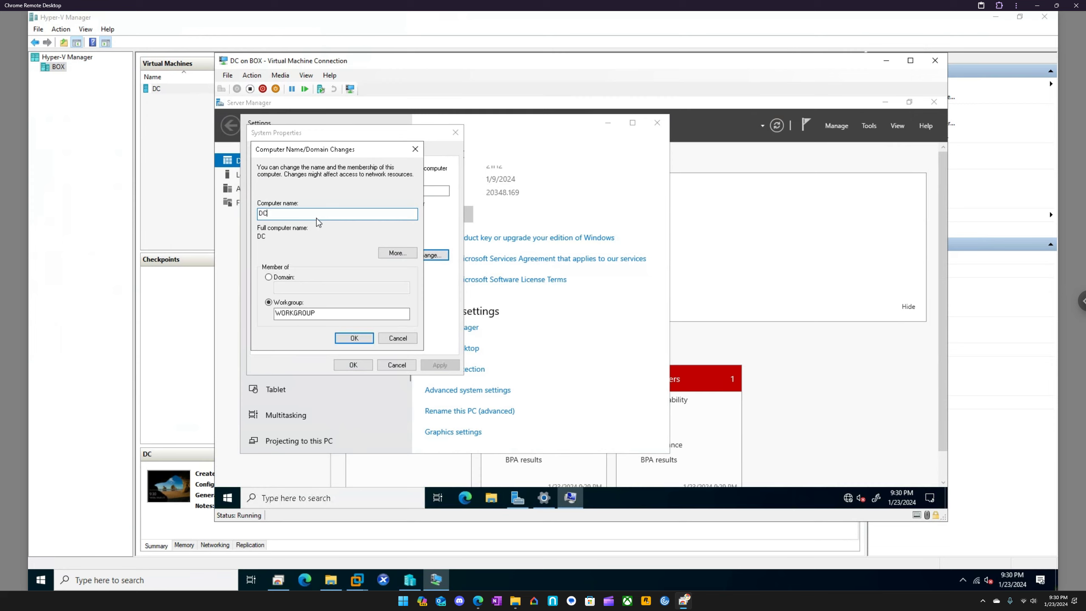
left_click(350, 339)
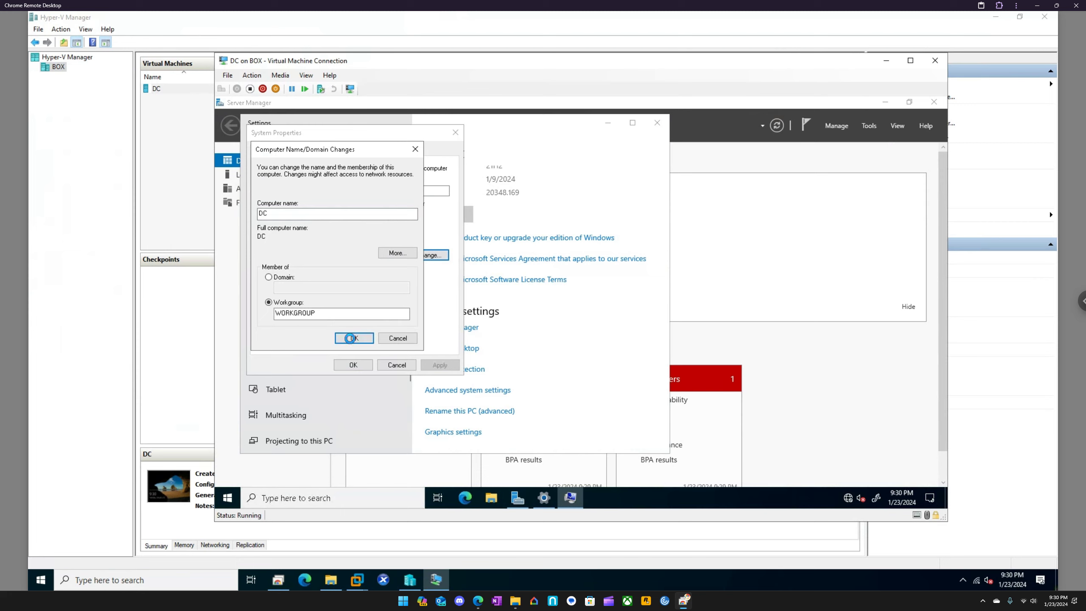
left_click(648, 314)
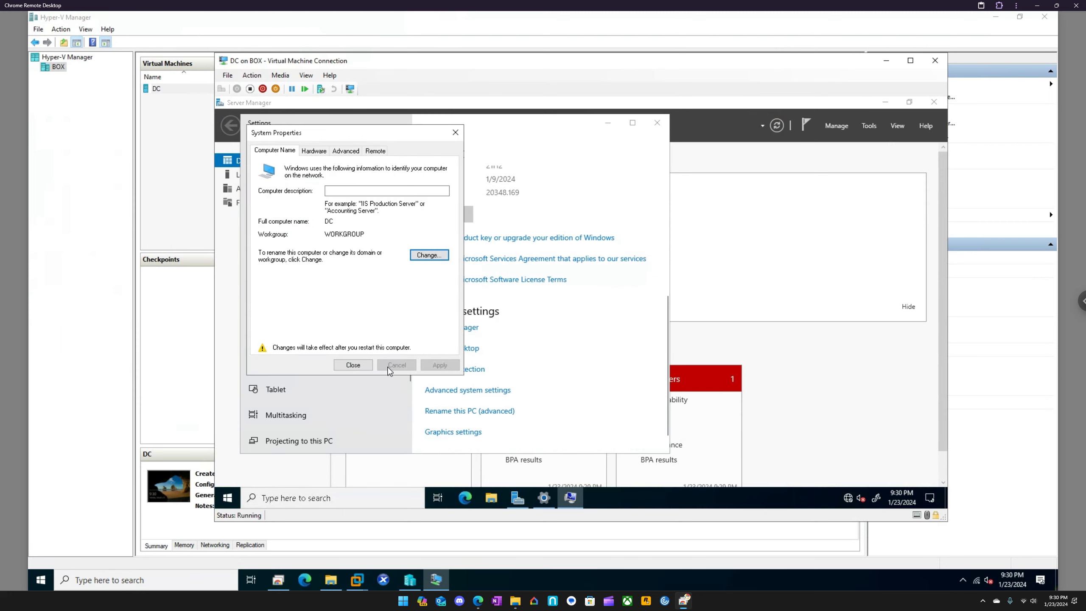
left_click(342, 364)
left_click(601, 305)
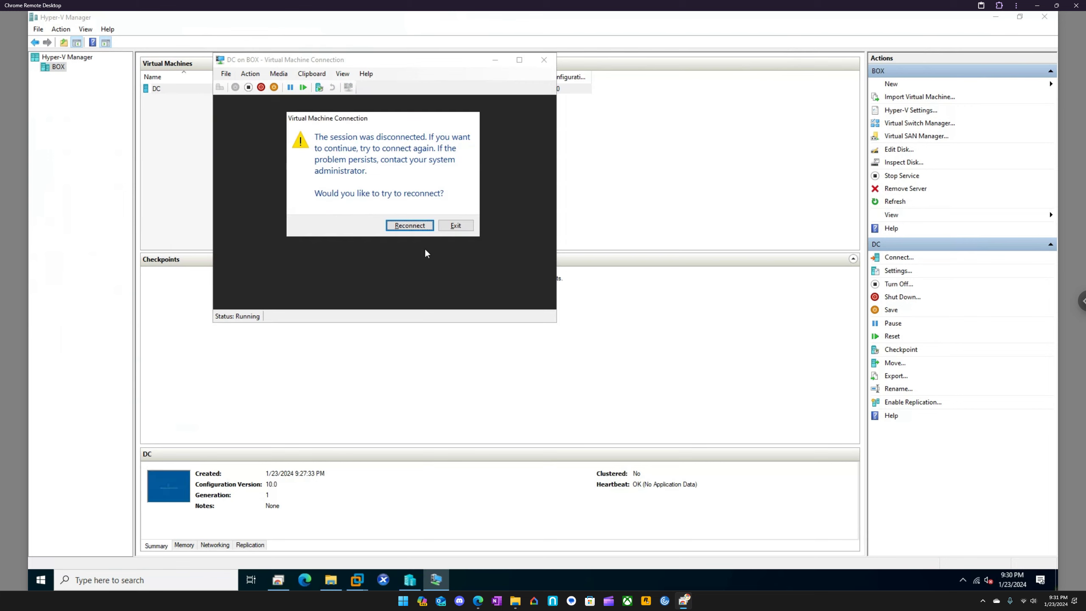
Try to reconnect the disconnected DC session several times, and exit the connection window
left_click(413, 226)
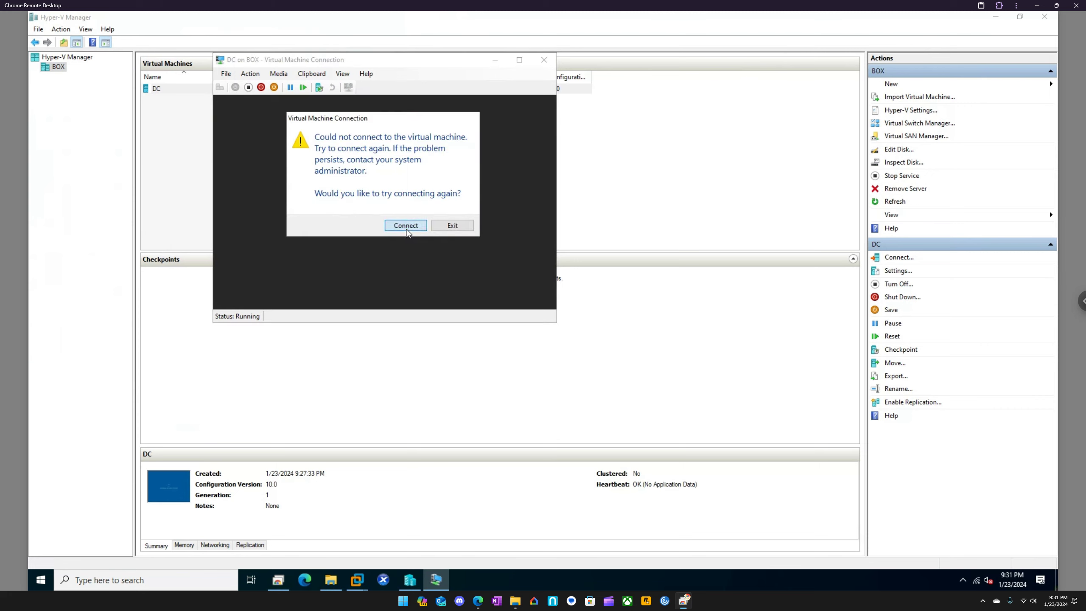
left_click(405, 228)
left_click(403, 227)
left_click(452, 225)
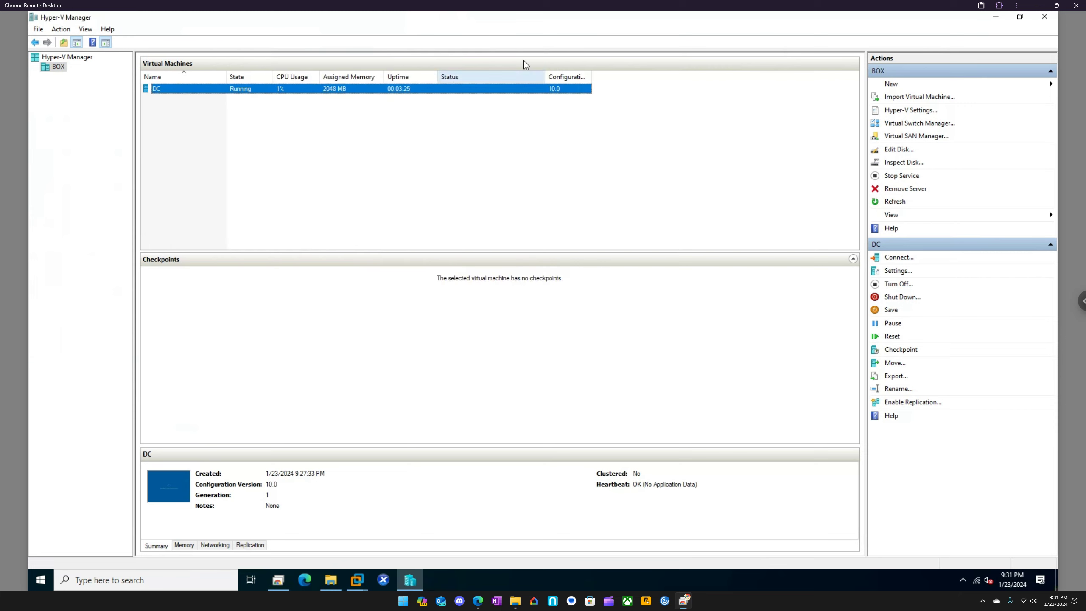
Open a new connection to the DC virtual machine at 1366 by 768 pixels, saving the settings for future connections
right_click(266, 90)
left_click(288, 93)
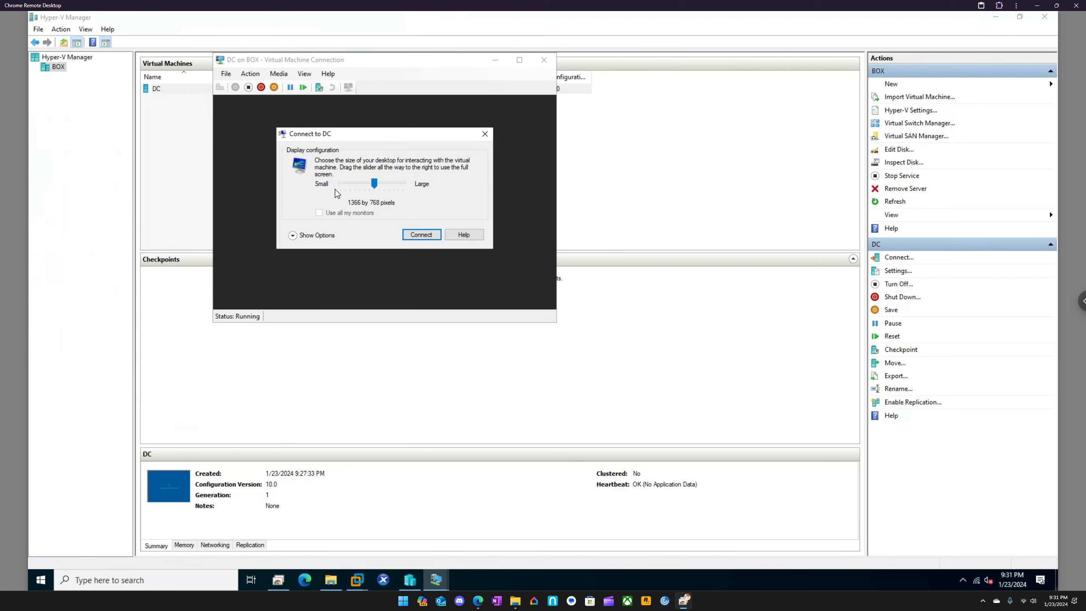
left_click(324, 237)
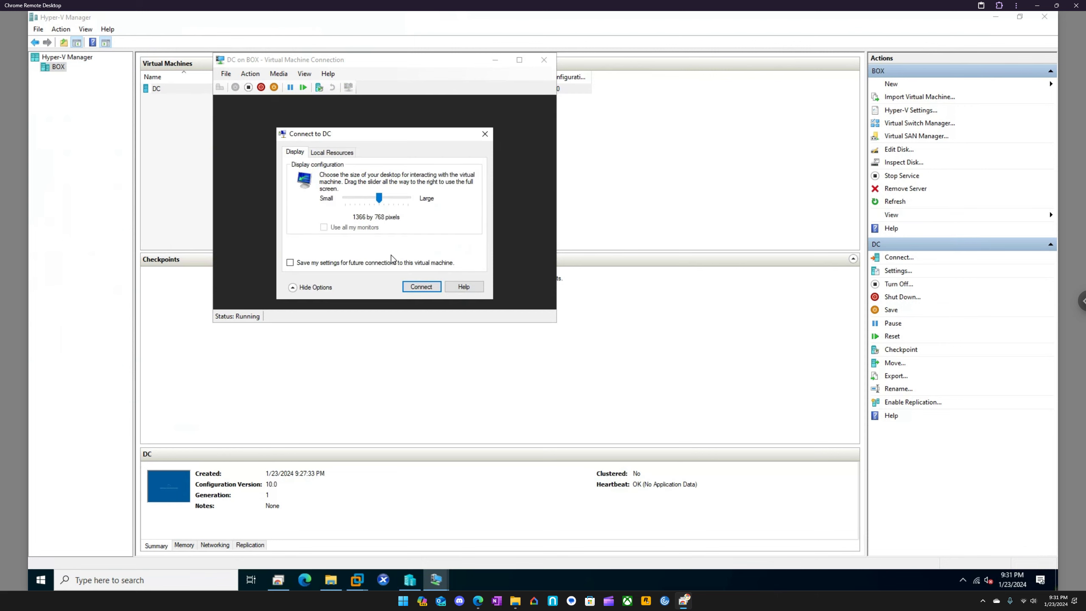
left_click(332, 263)
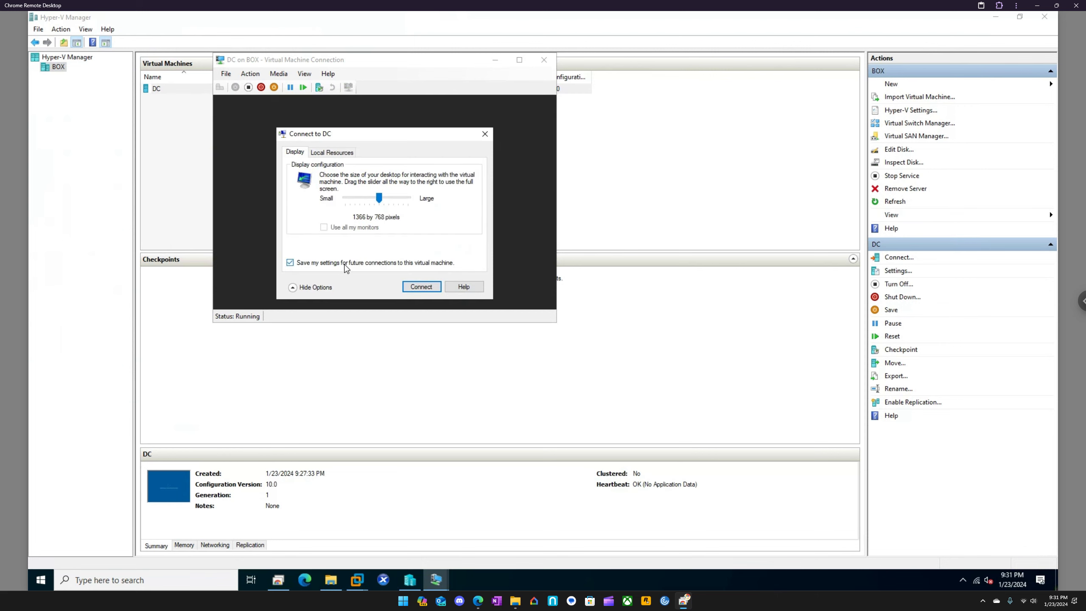
left_click(421, 287)
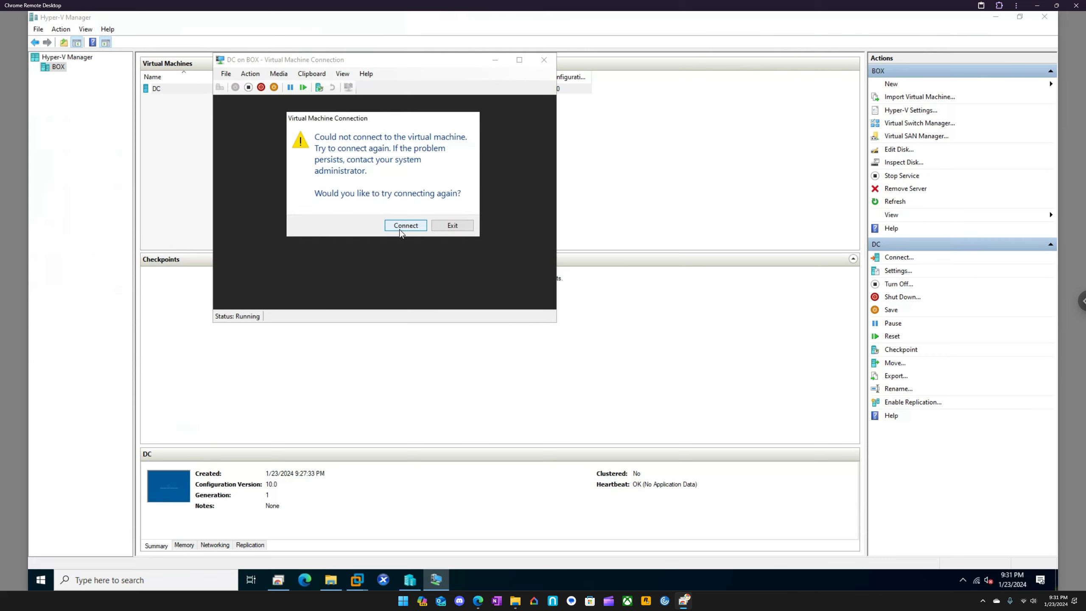
Retry the connection to DC with the saved display settings, and exit the connection window
left_click(400, 228)
left_click(408, 228)
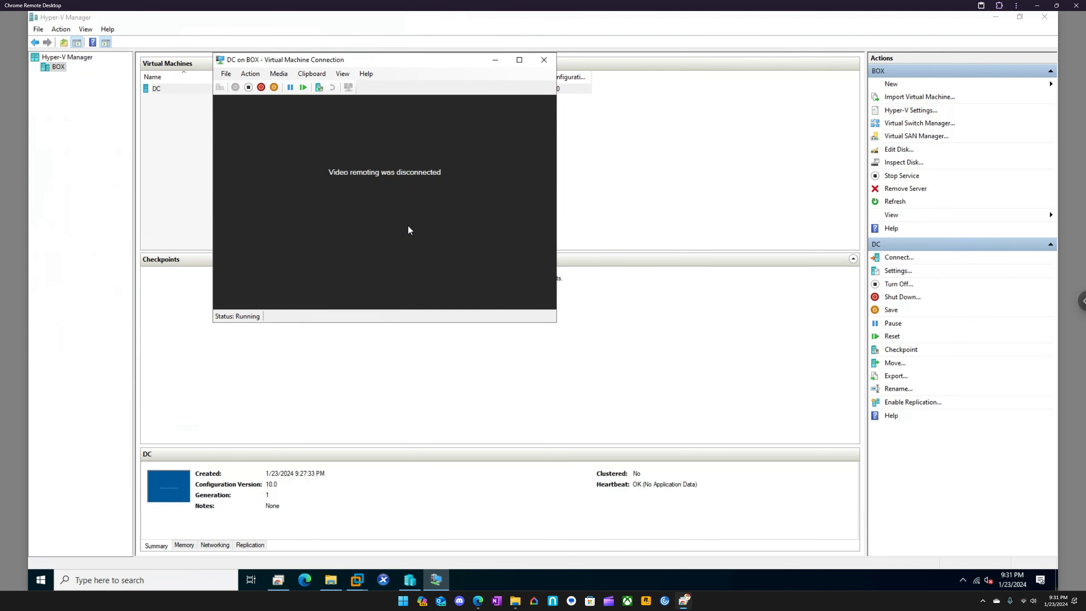
left_click(409, 227)
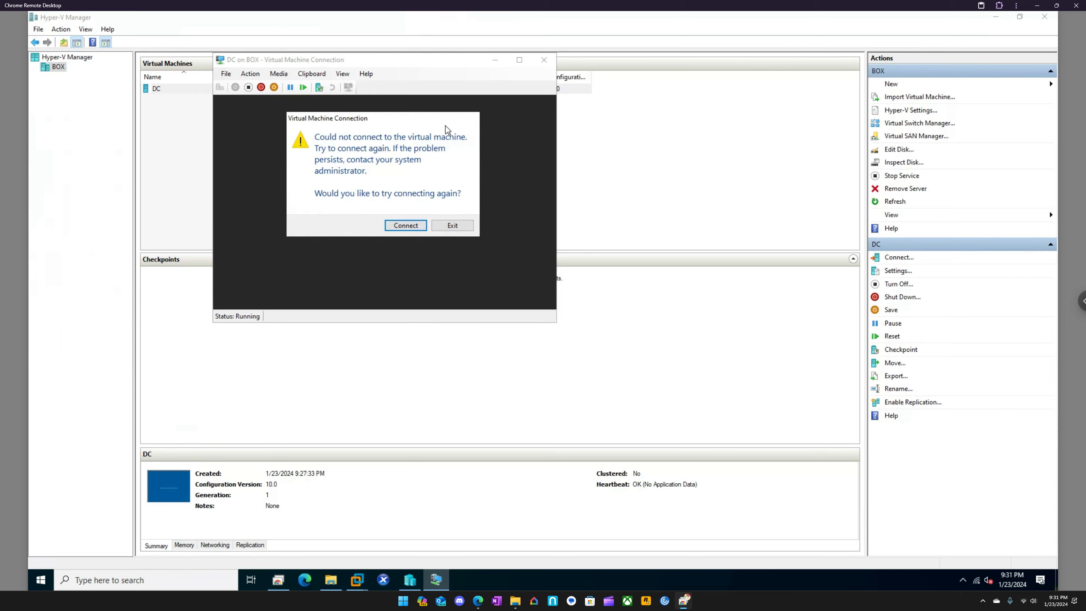
left_click(455, 228)
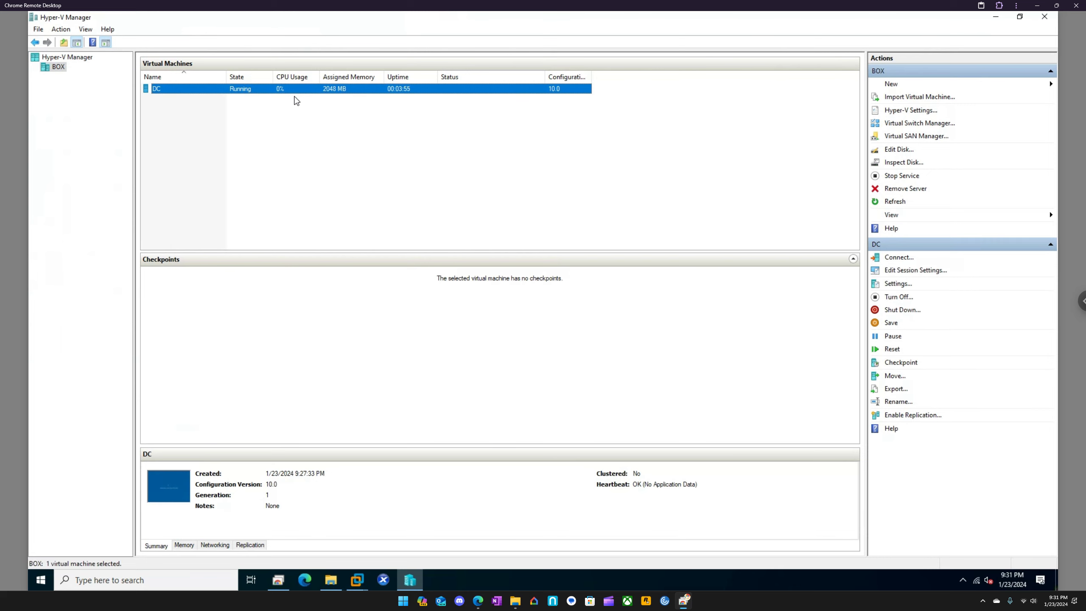
Check DC's networking details and summary, and connect to the virtual machine once more
left_click(215, 545)
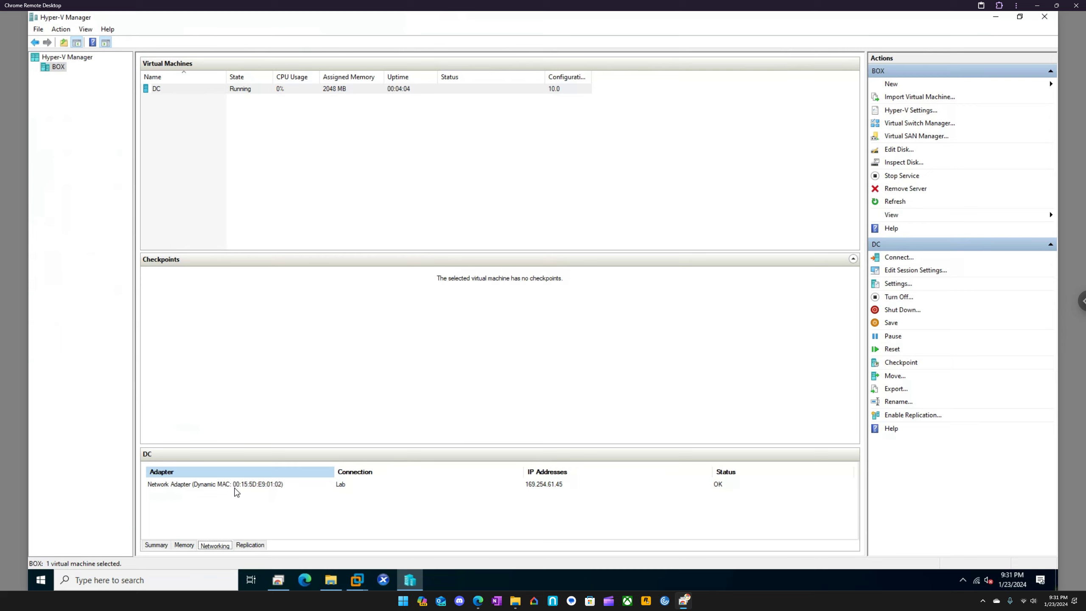
left_click(157, 545)
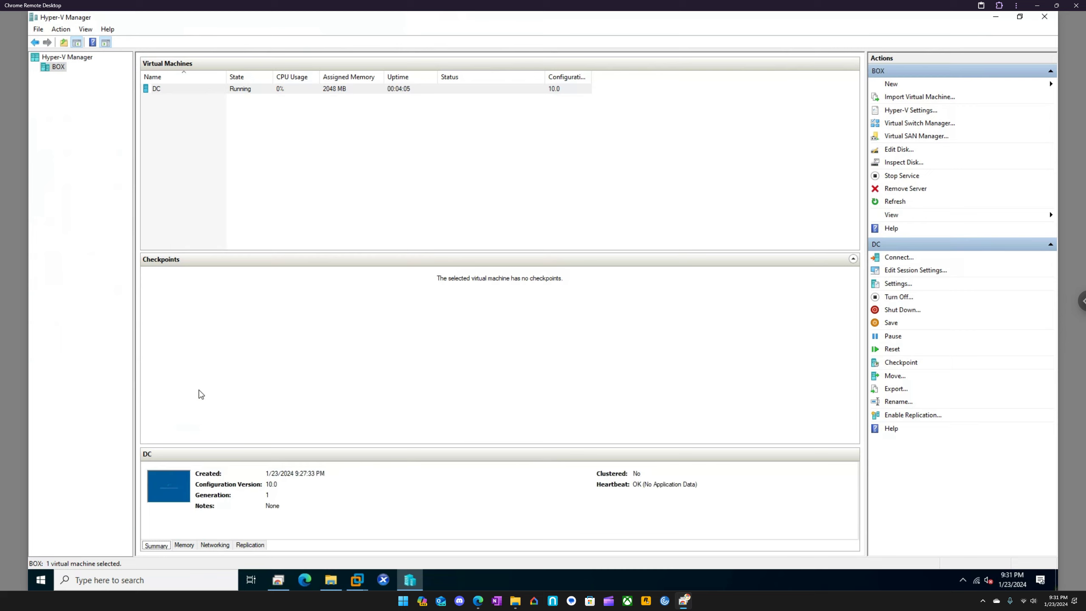
right_click(179, 87)
left_click(206, 95)
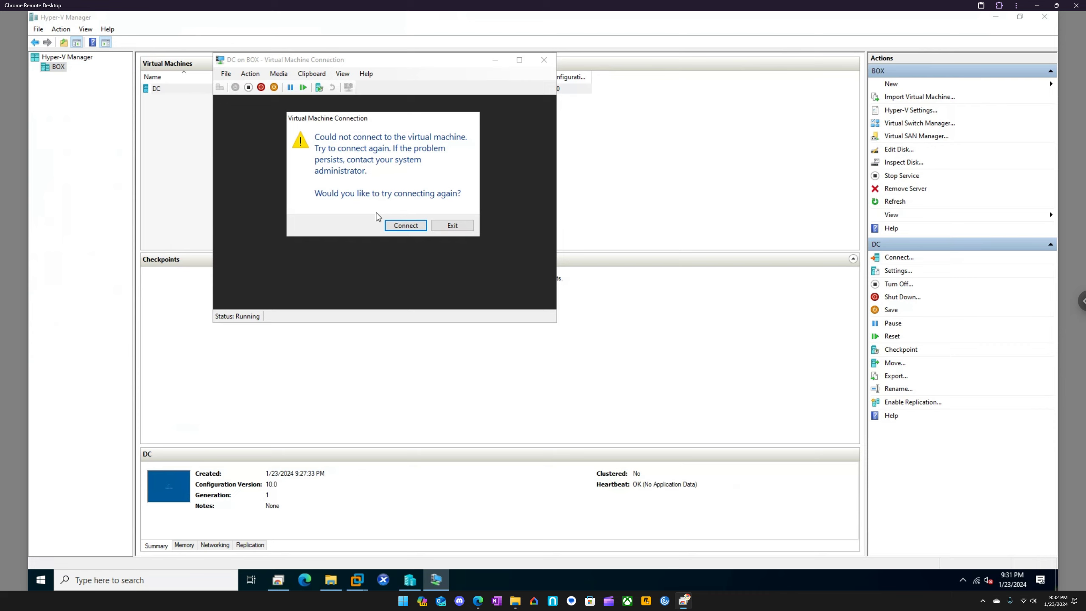
key("Return")
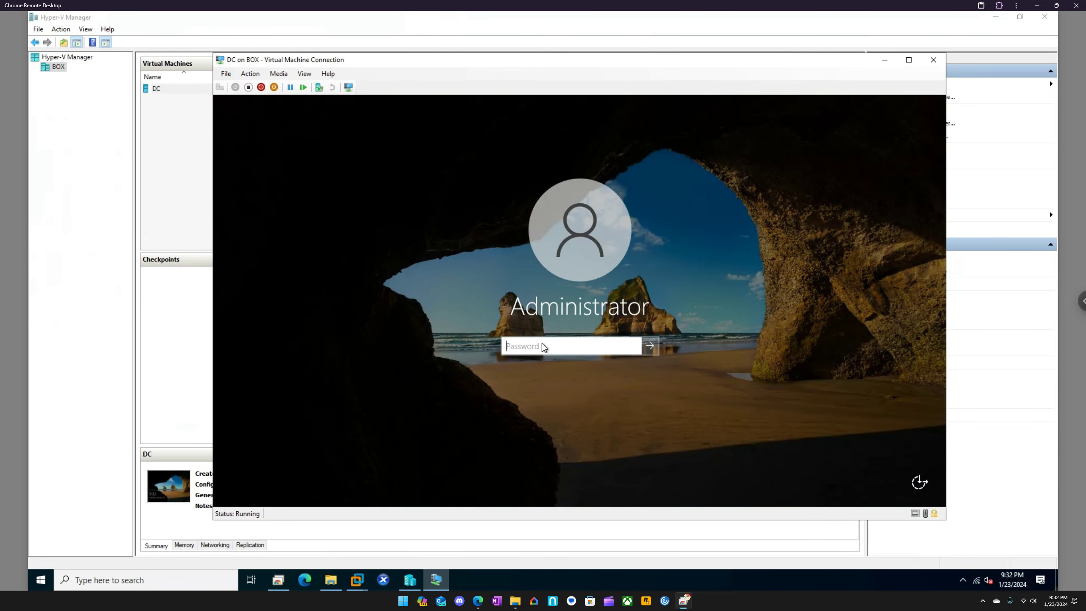
Sign in to the DC server as Administrator with the account password, re-entering it if it is rejected
left_click(542, 343)
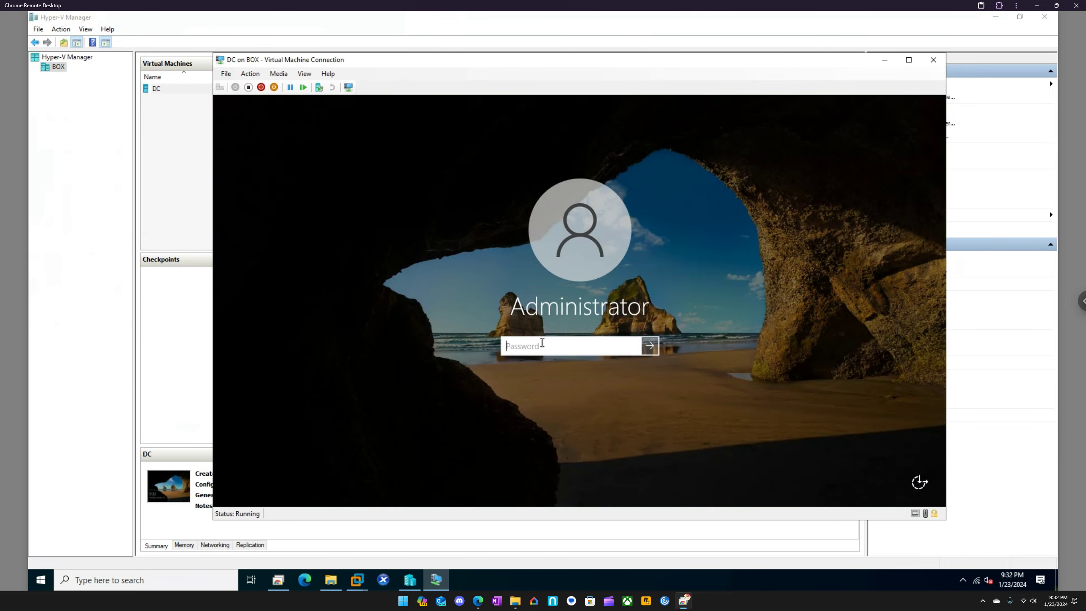
type("**********")
key("Return")
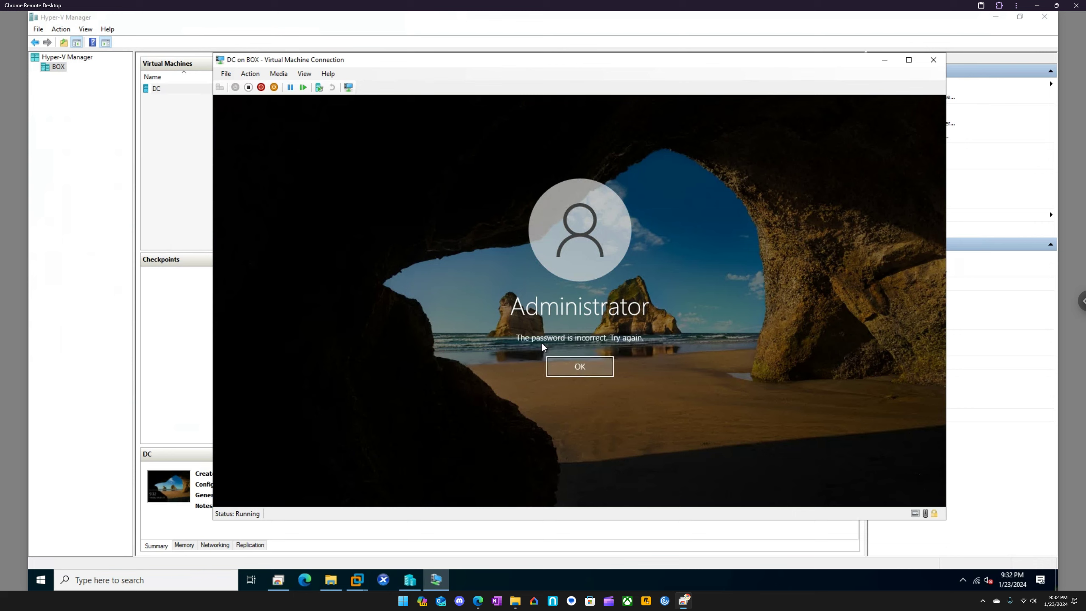
left_click(588, 371)
type("***********")
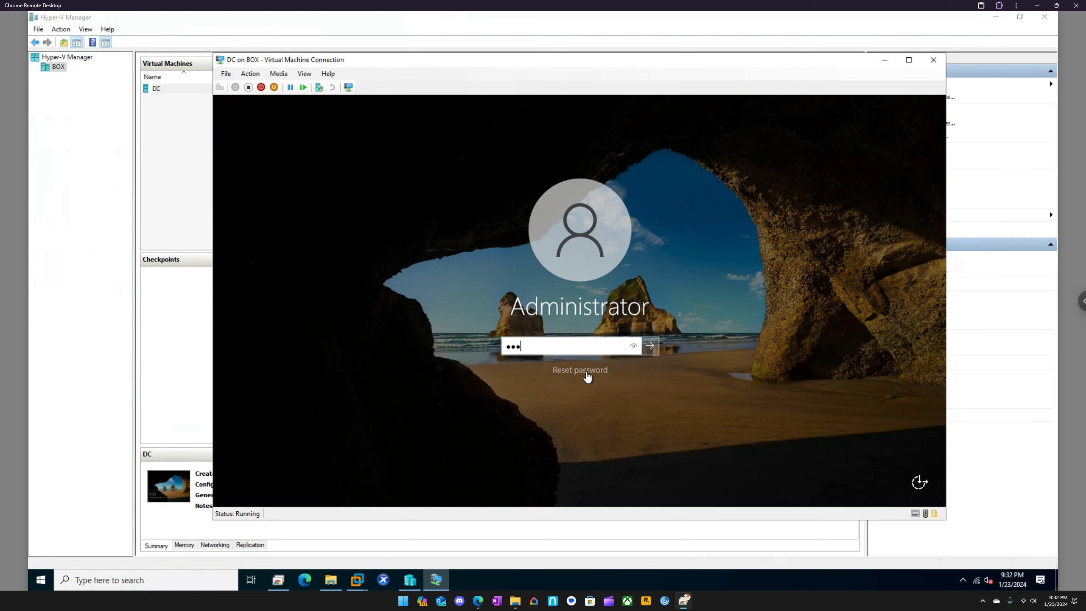
key("Return")
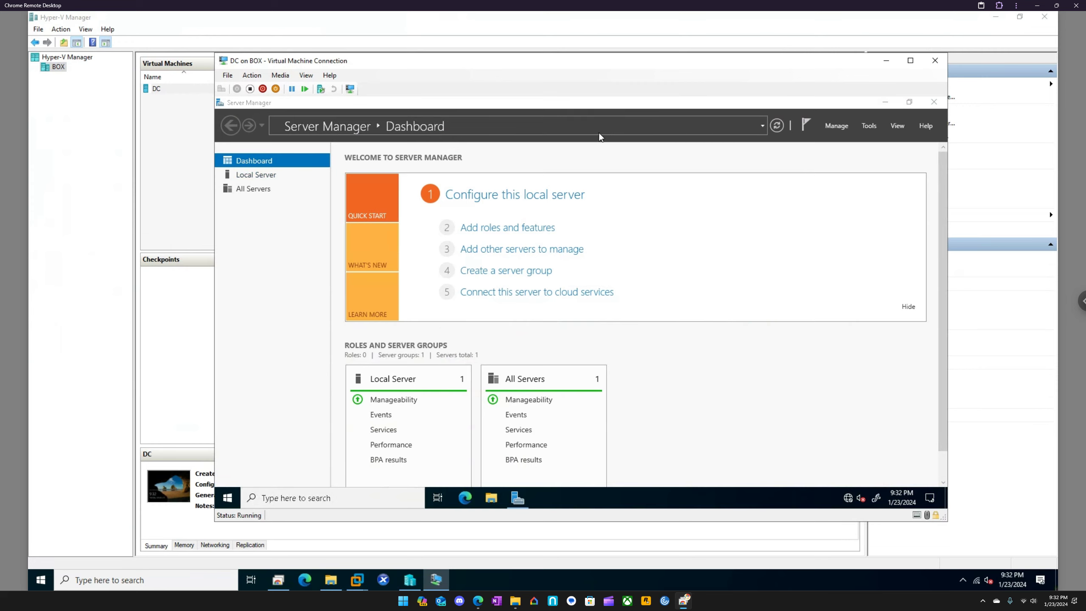
Start adding roles and features, skip the introduction page by default, and choose a role-based installation on server DC
left_click(509, 231)
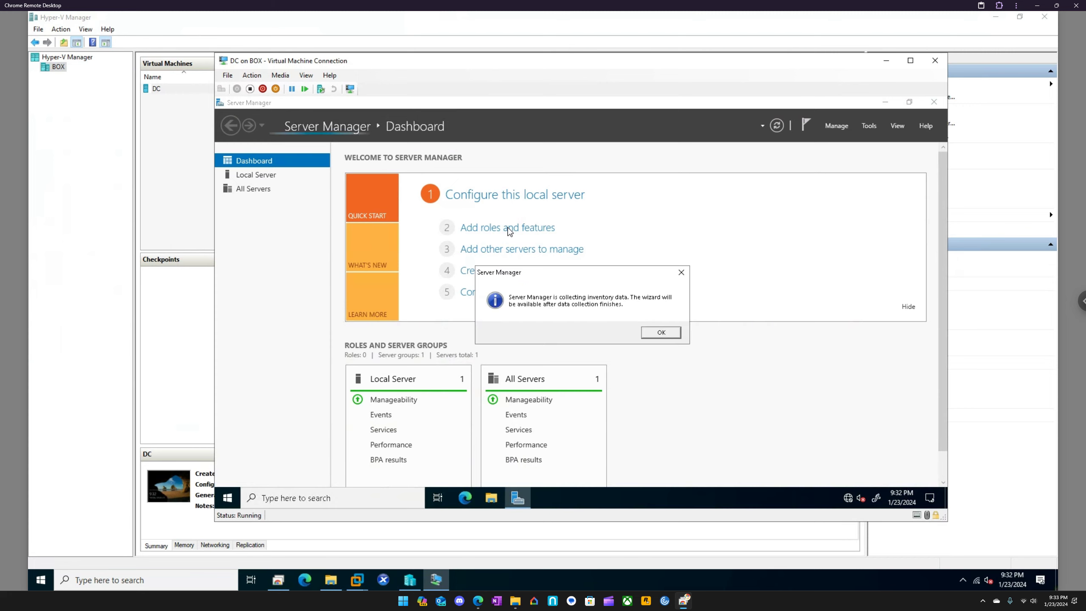
left_click(670, 333)
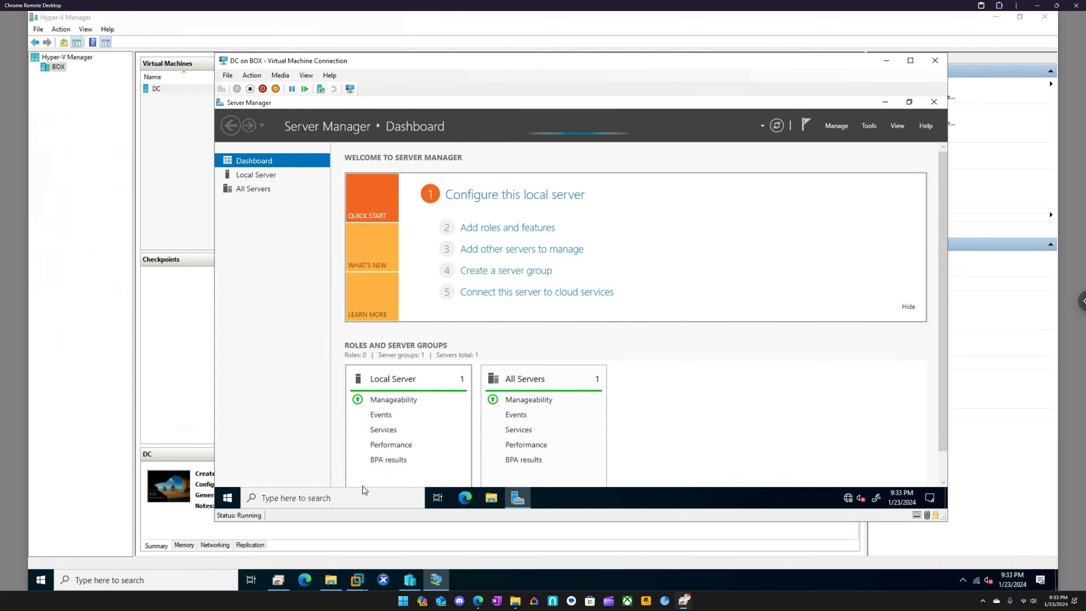
left_click(492, 231)
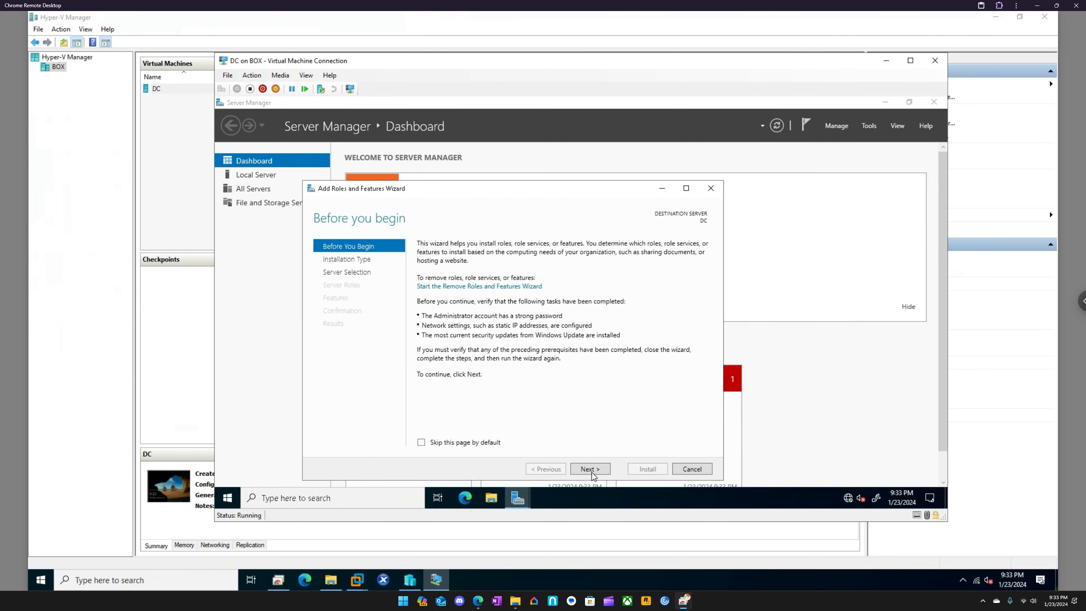
left_click(486, 445)
left_click(588, 470)
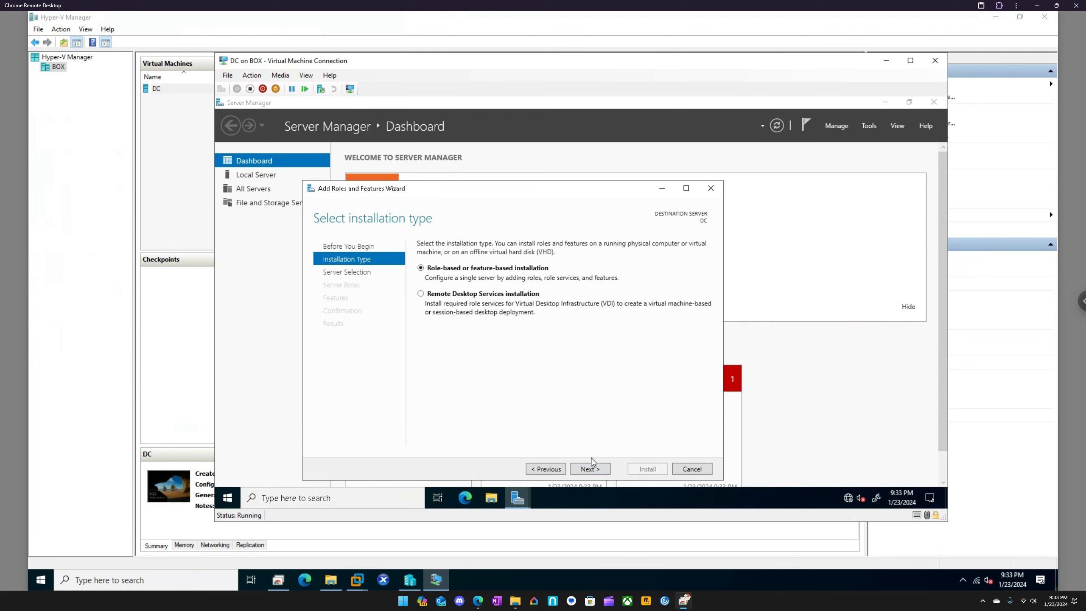
left_click(592, 469)
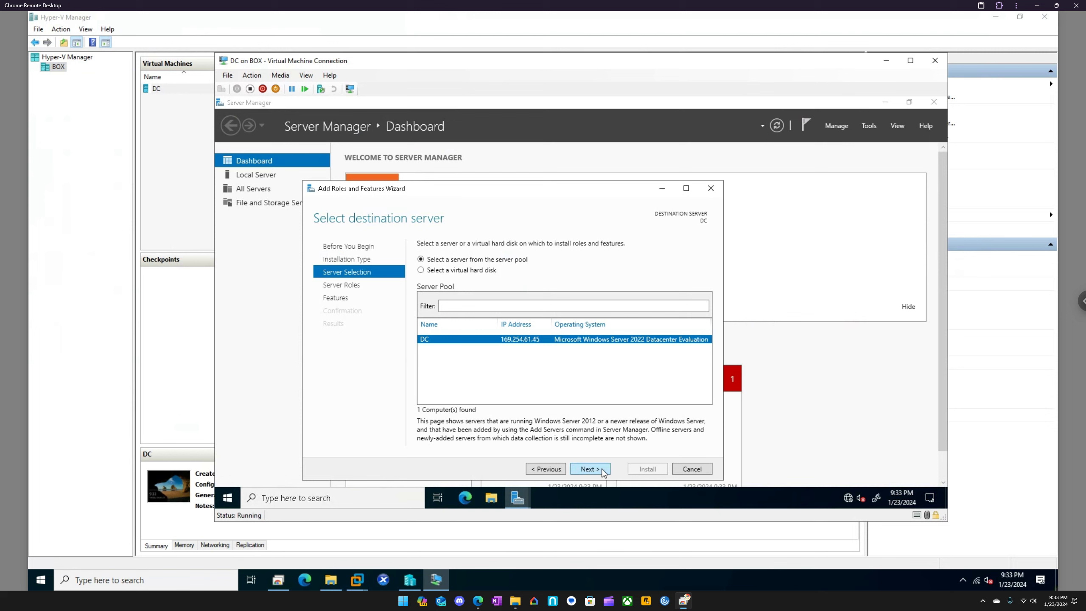
left_click(590, 469)
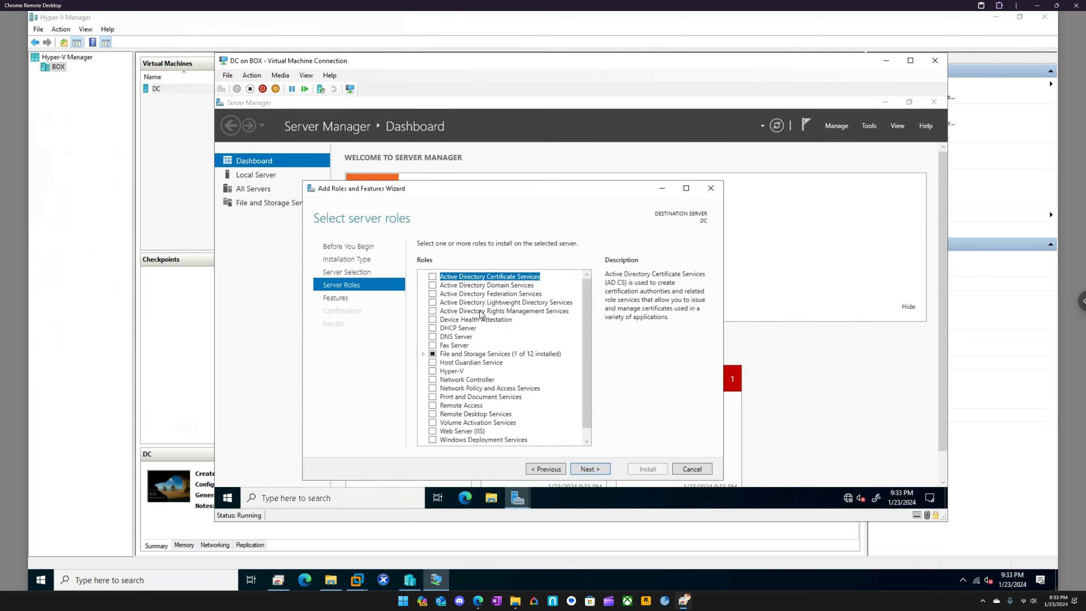
Select the Active Directory Domain Services role with its required features and management tools, and start the installation on DC
left_click(433, 286)
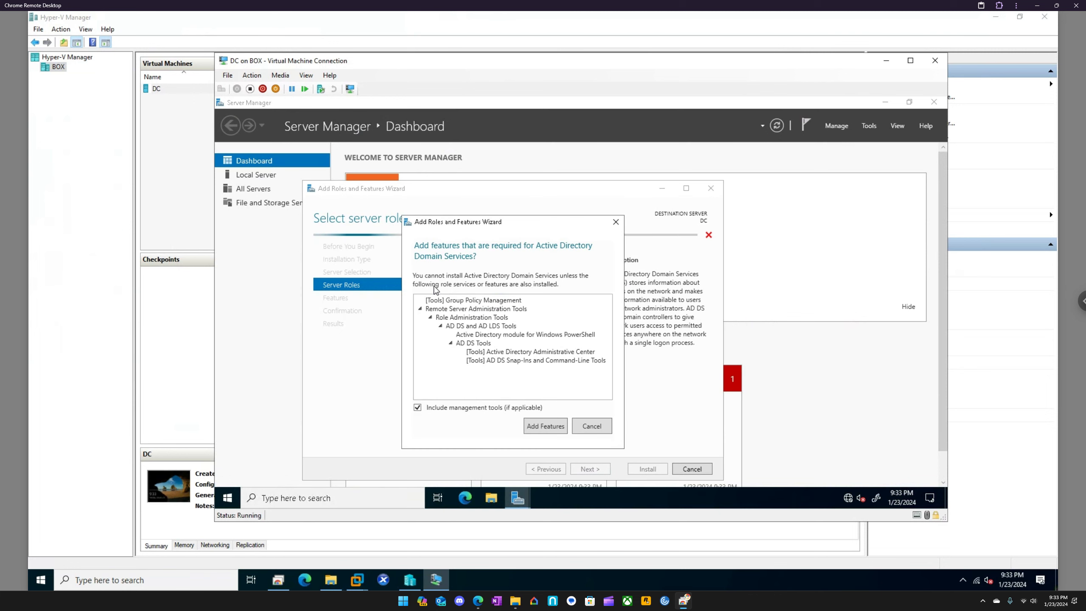
left_click(546, 429)
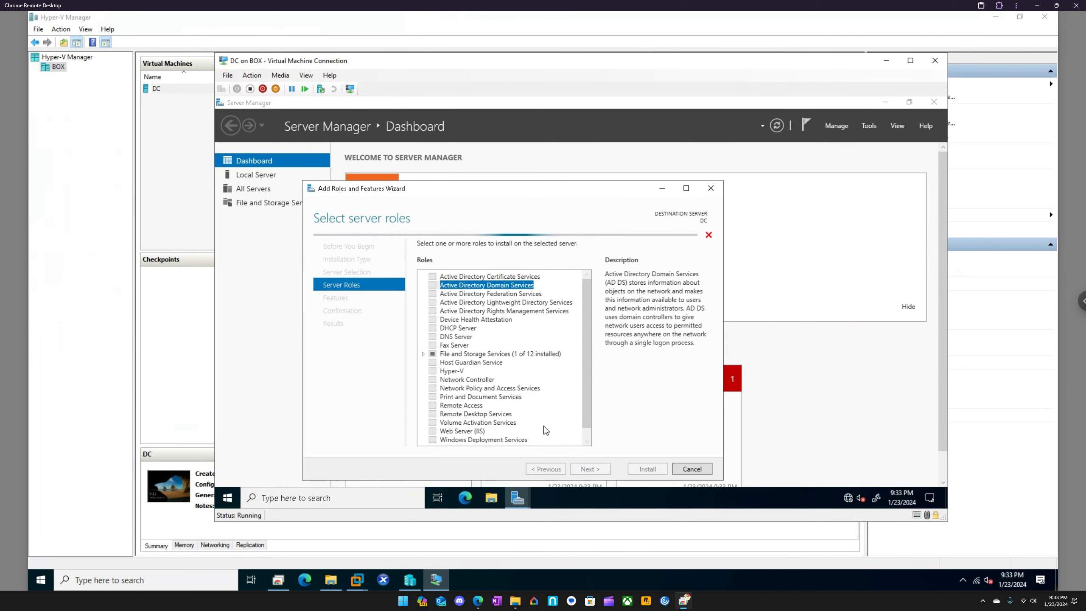
left_click(594, 470)
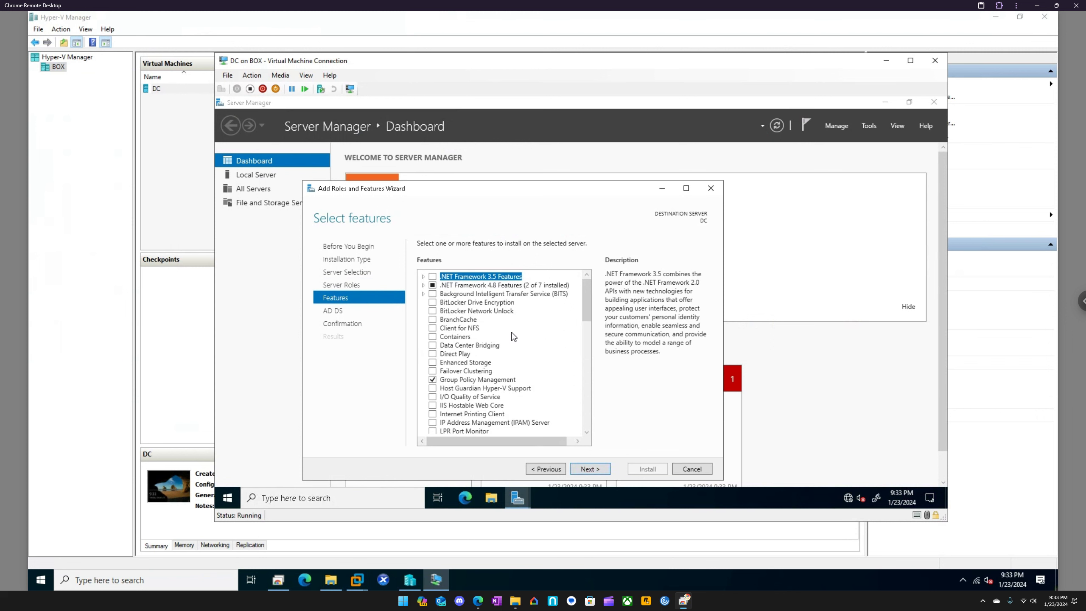
left_click(603, 469)
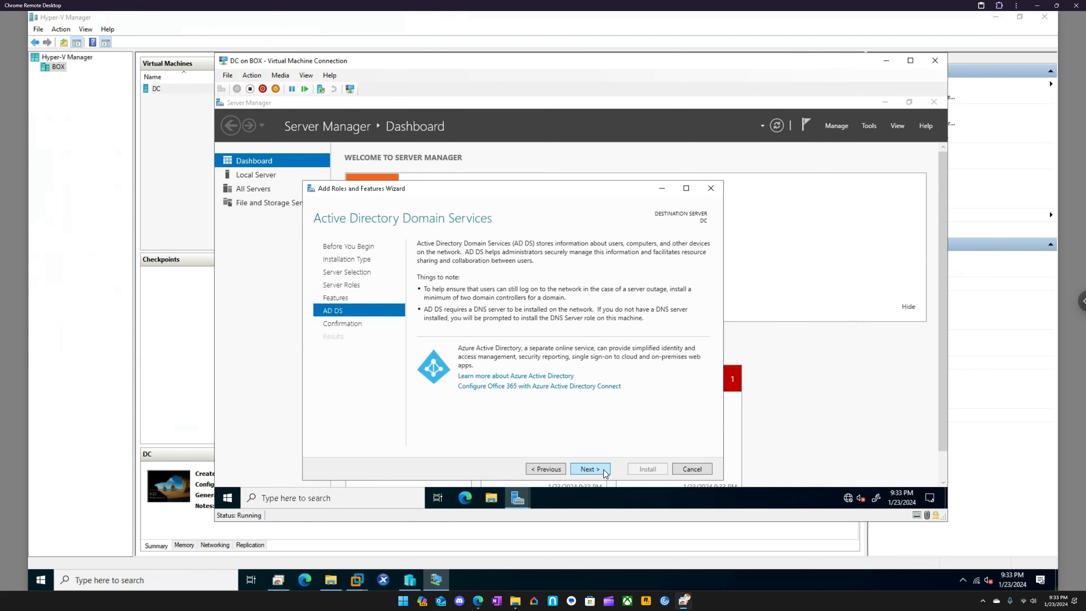
left_click(604, 470)
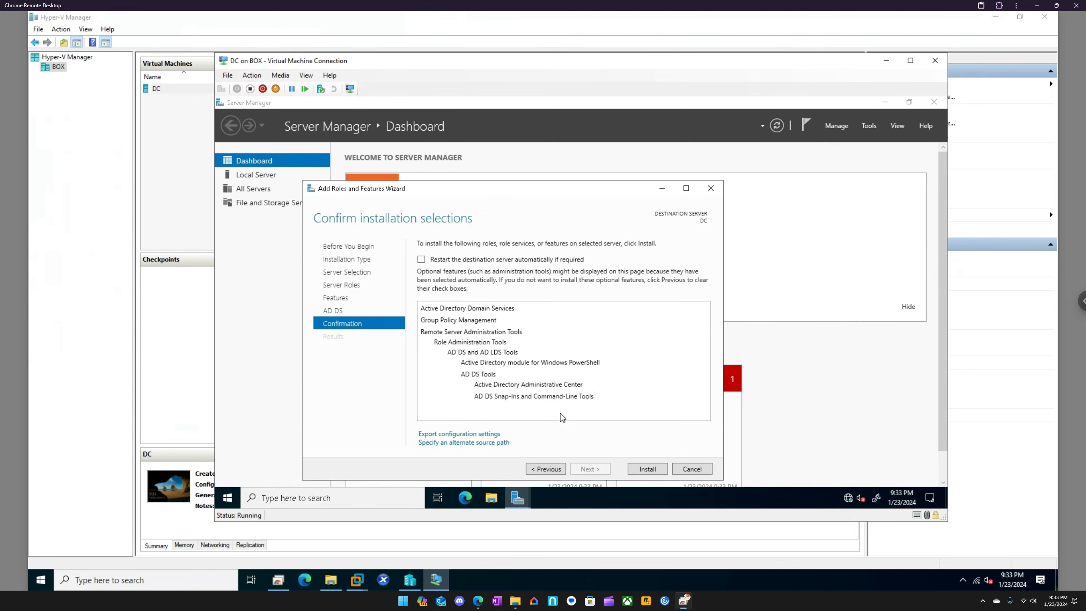
left_click(642, 474)
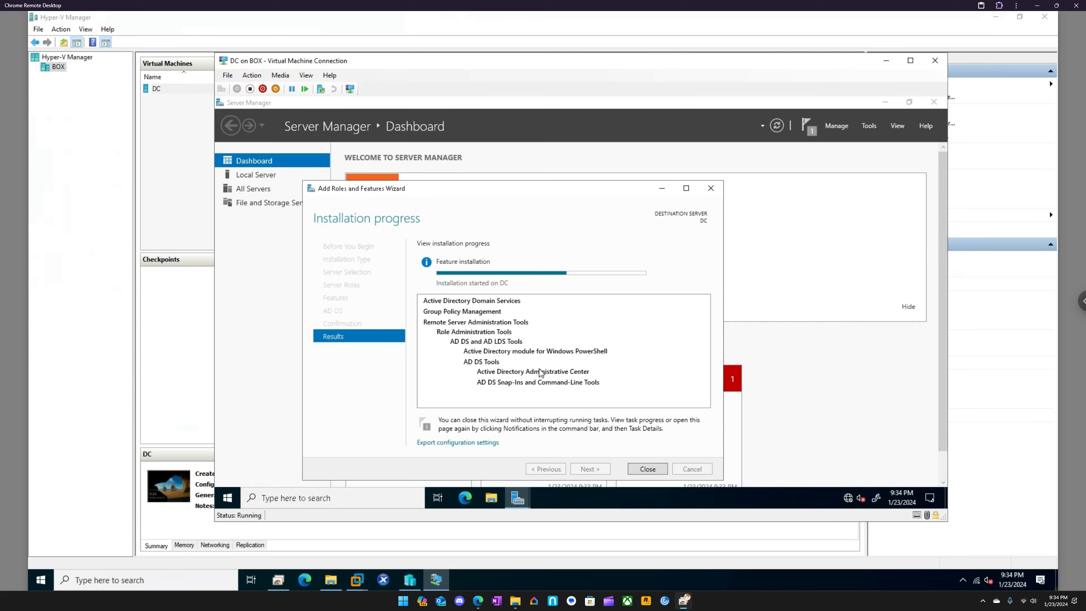
left_click_drag(465, 69, 490, 91)
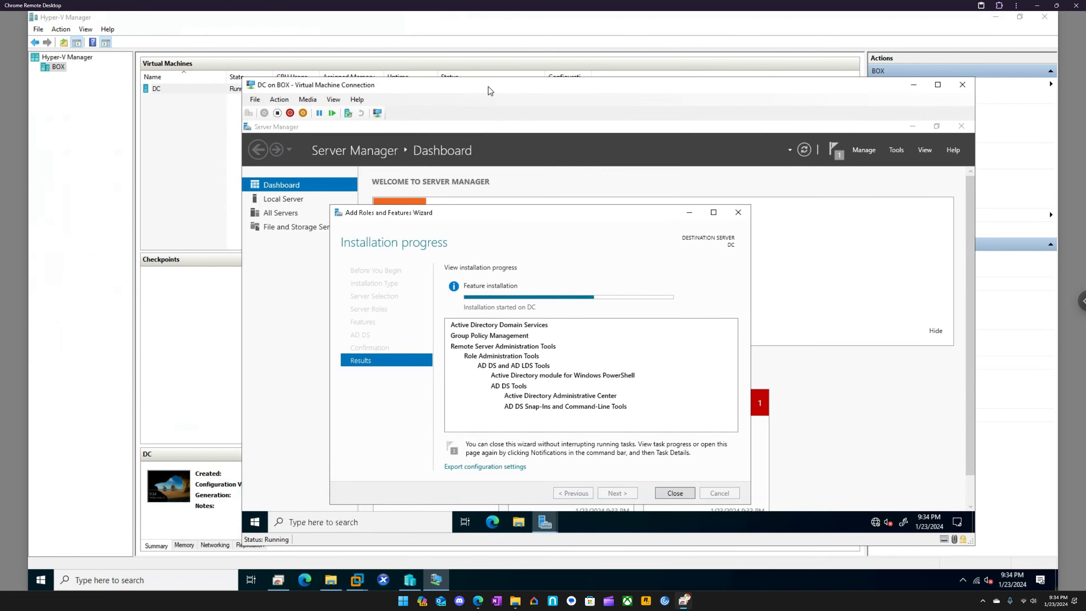
Dock the DC connection window to half of the screen and close the finished role installation wizard
left_click_drag(582, 92, 1070, 112)
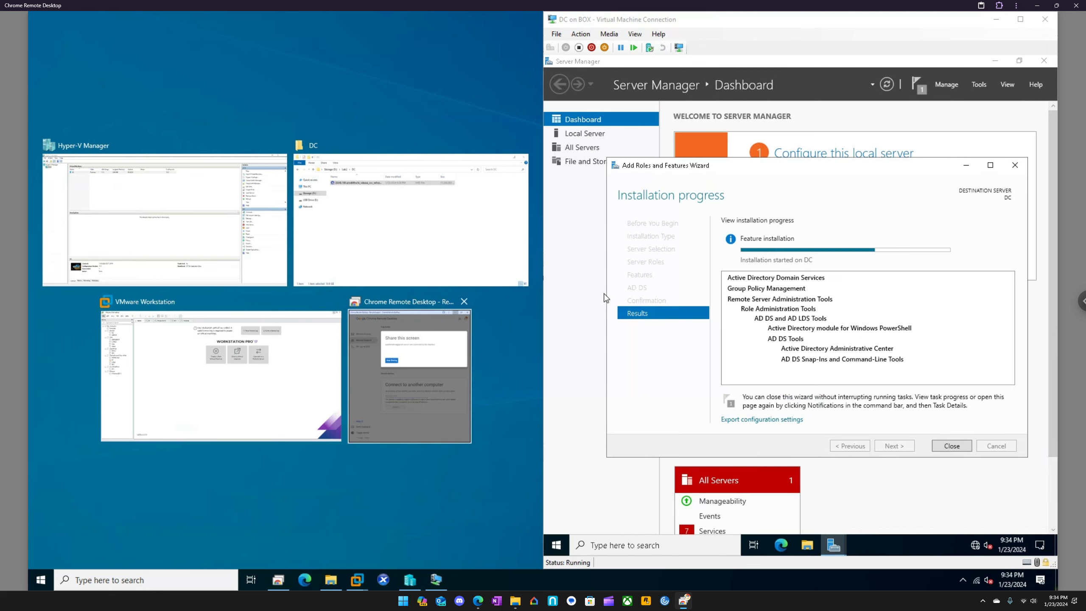
left_click(756, 175)
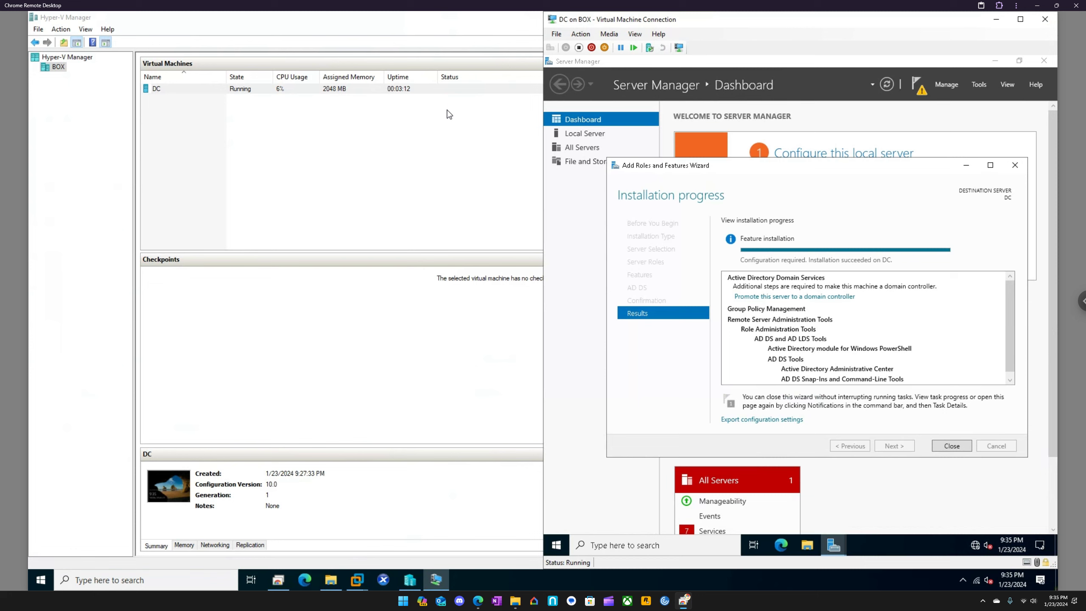
left_click(950, 447)
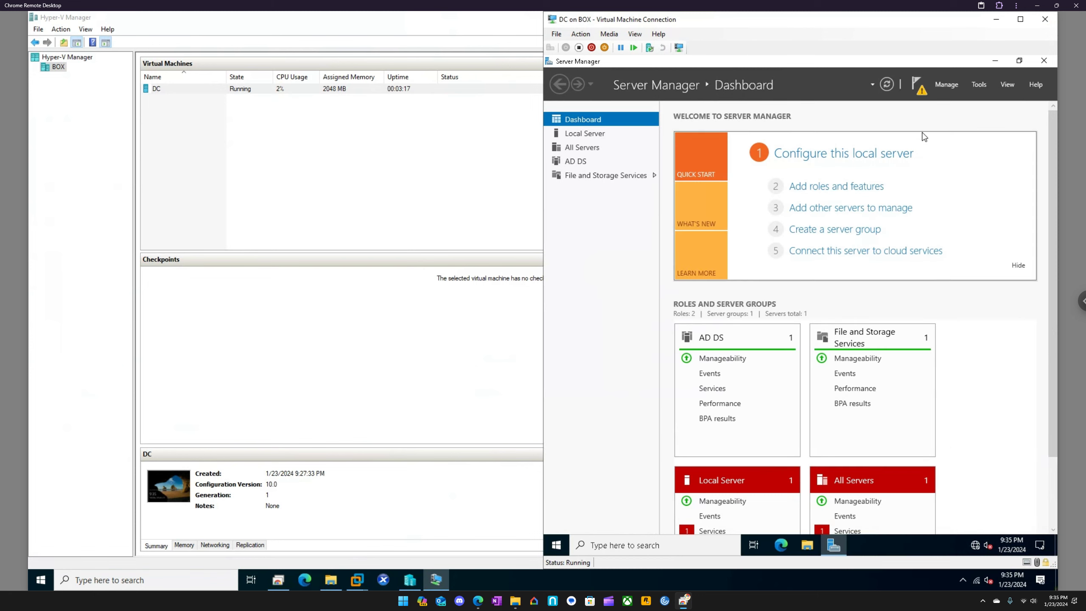
Start promoting DC to a domain controller and add a new forest with the root domain name eucla2.local
left_click(922, 93)
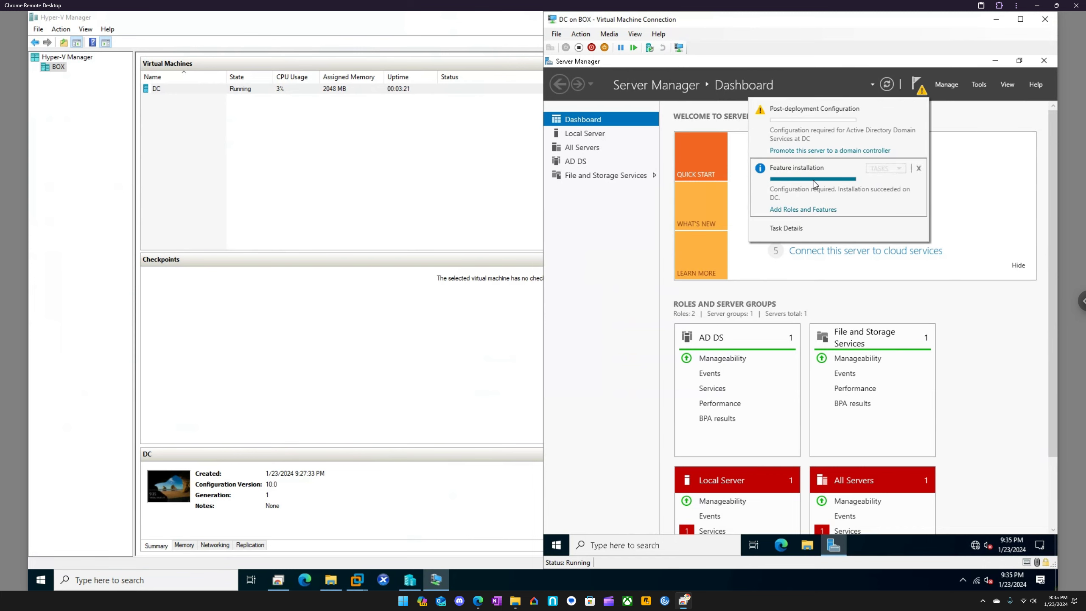
left_click(847, 151)
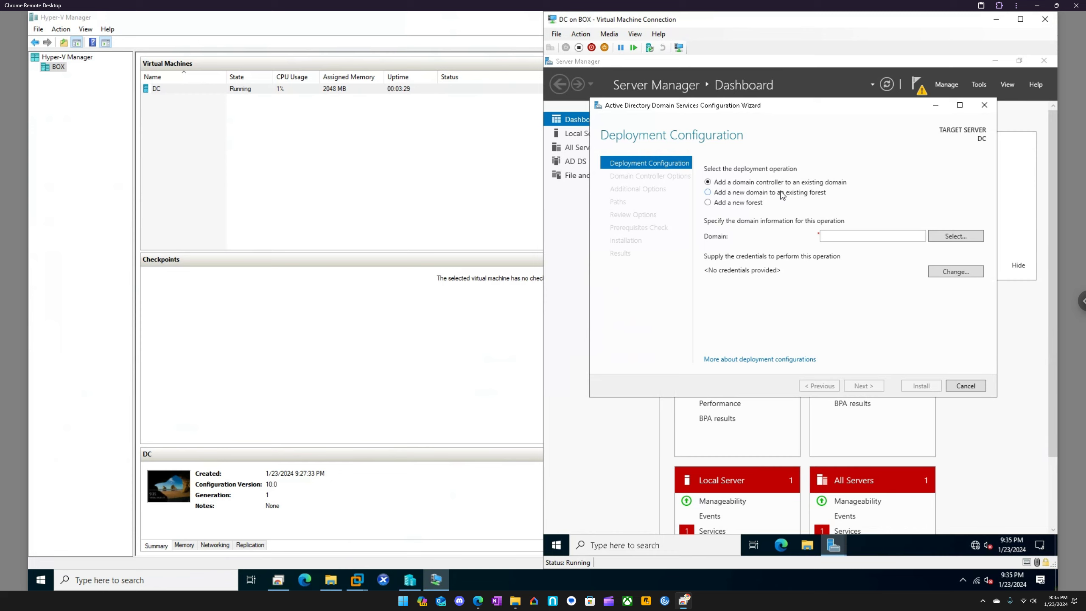
left_click(755, 204)
left_click(835, 234)
type("eu")
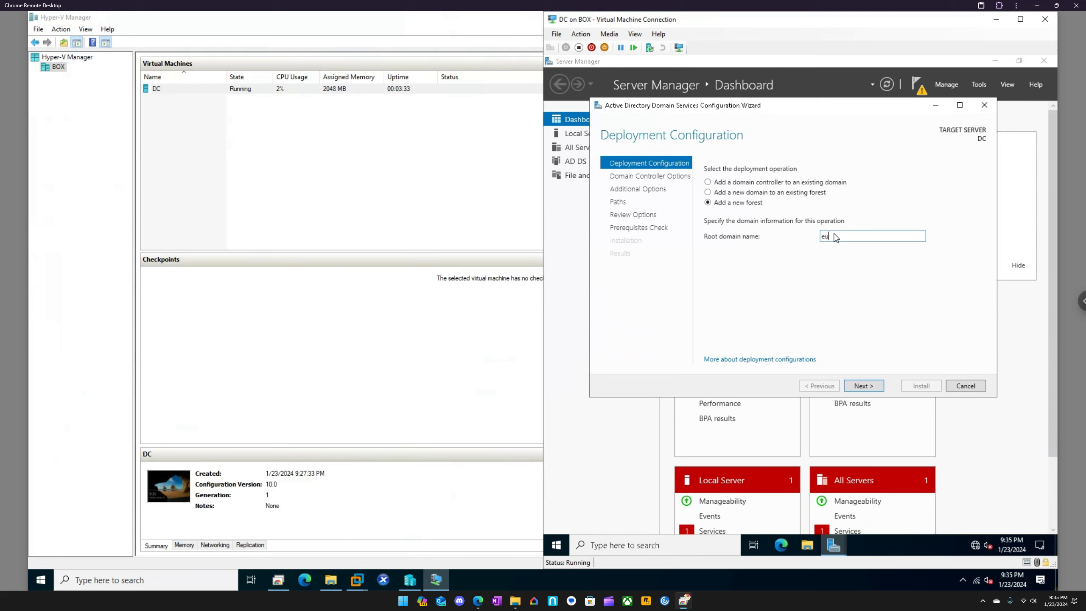
type("clab")
type(".local")
left_click(867, 388)
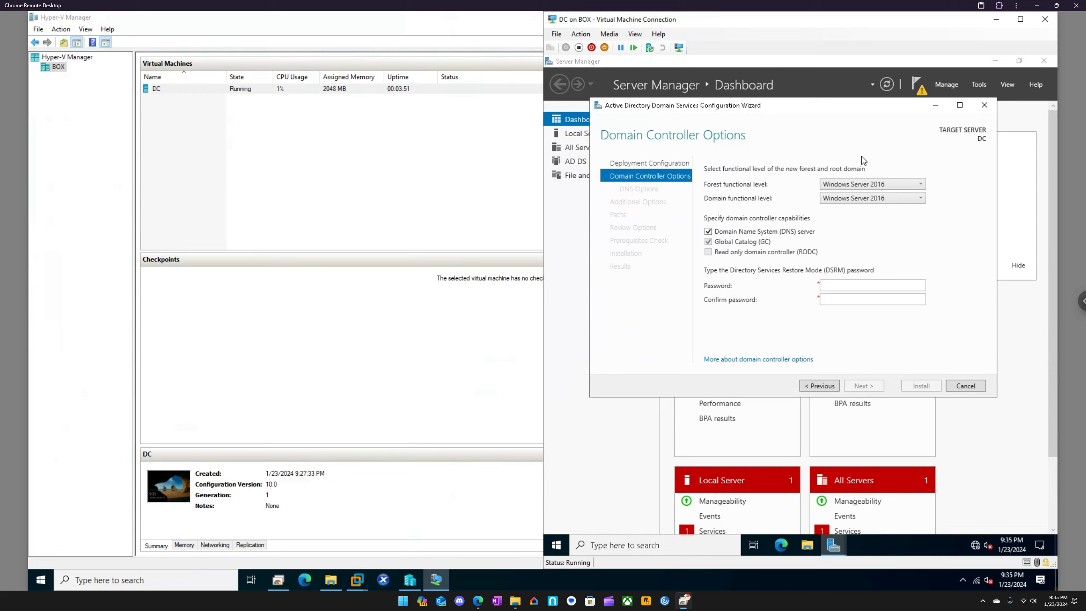
Enter and confirm the Directory Services Restore Mode password, keeping the default functional levels and domain controller capabilities
left_click(850, 285)
type("Password1!")
key("Tab")
type("Password1!")
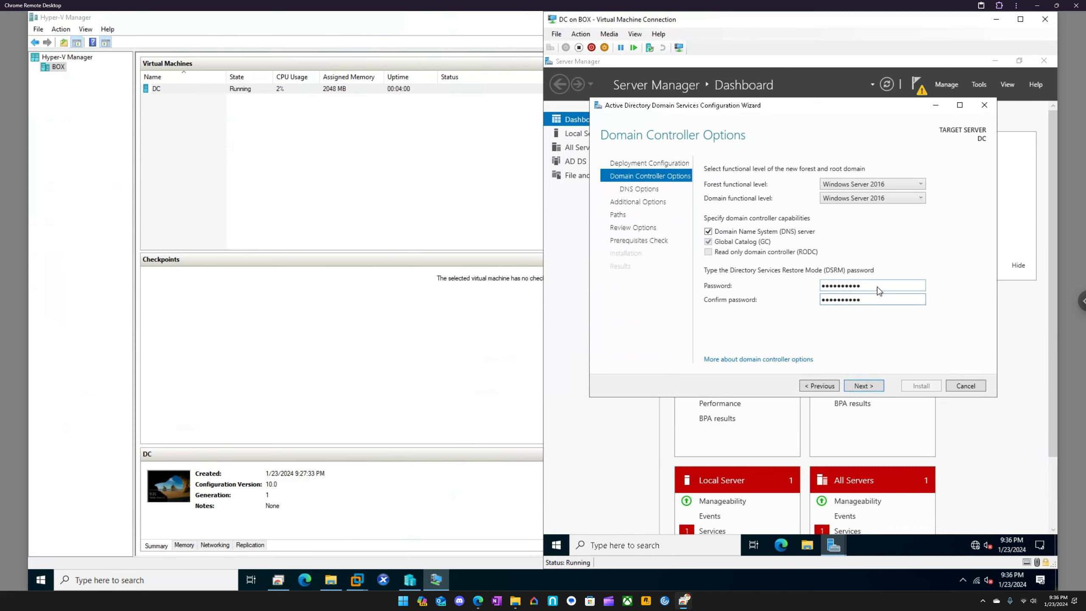
left_click(863, 387)
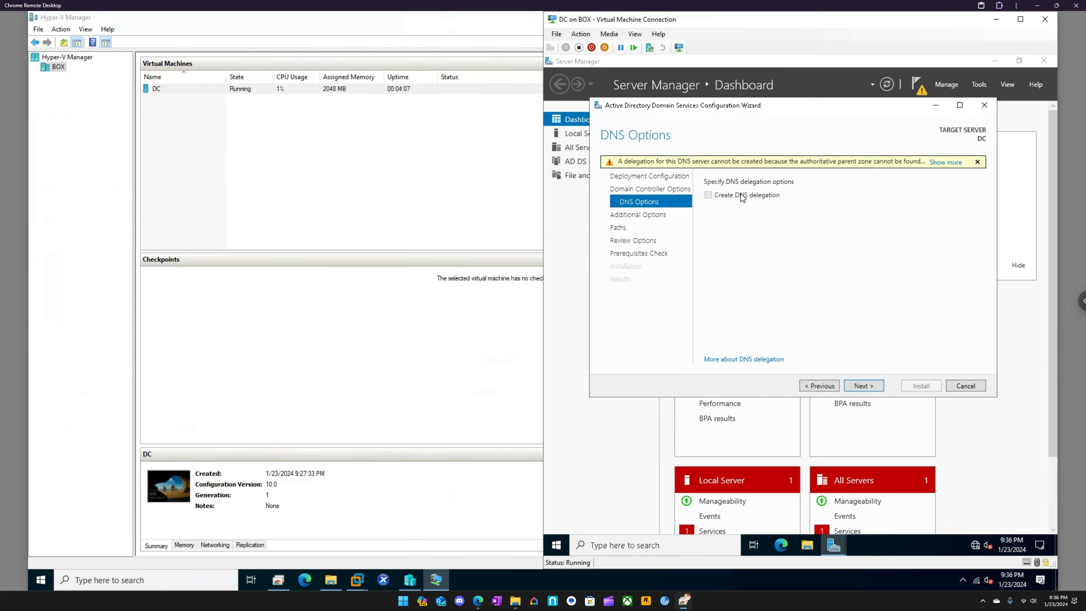
Accept the default DNS options, NetBIOS name EUCLA2 and folder paths, and start the domain controller installation after the prerequisites check
left_click(868, 387)
left_click(860, 387)
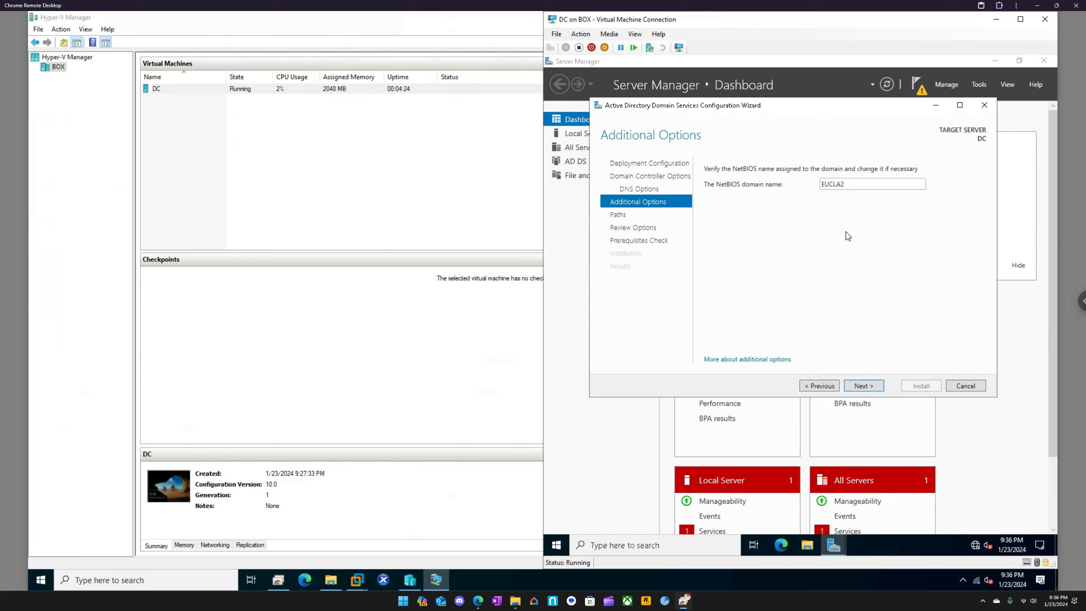
left_click(863, 386)
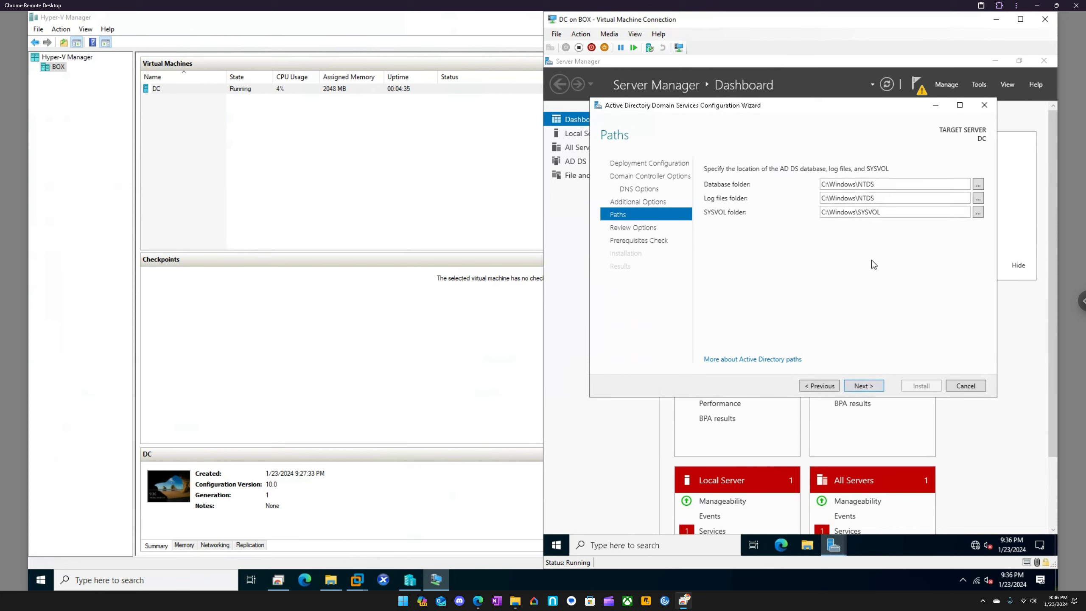
left_click(868, 386)
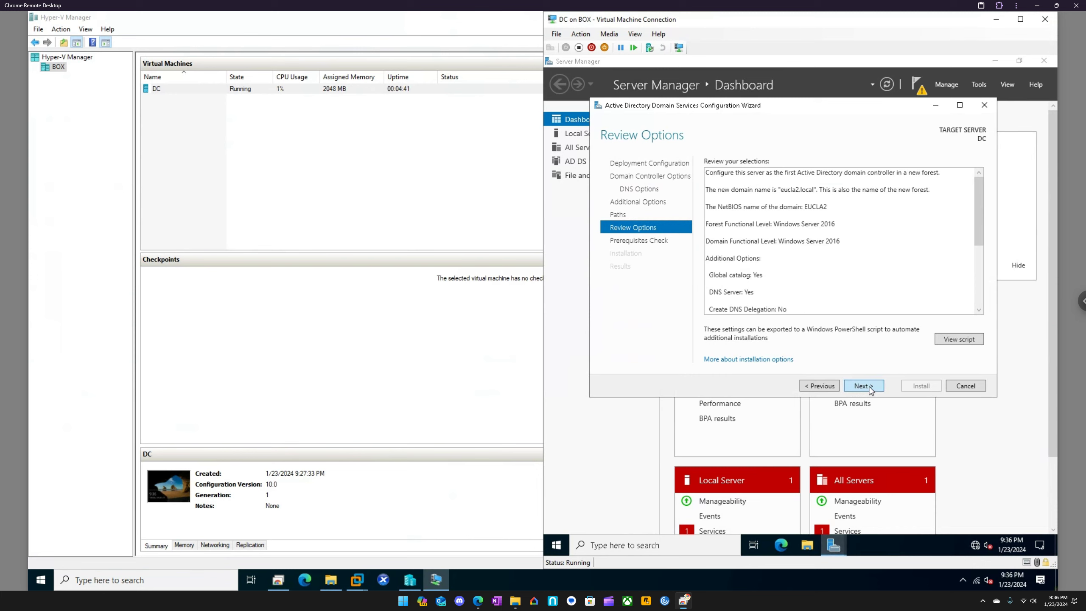
left_click(868, 387)
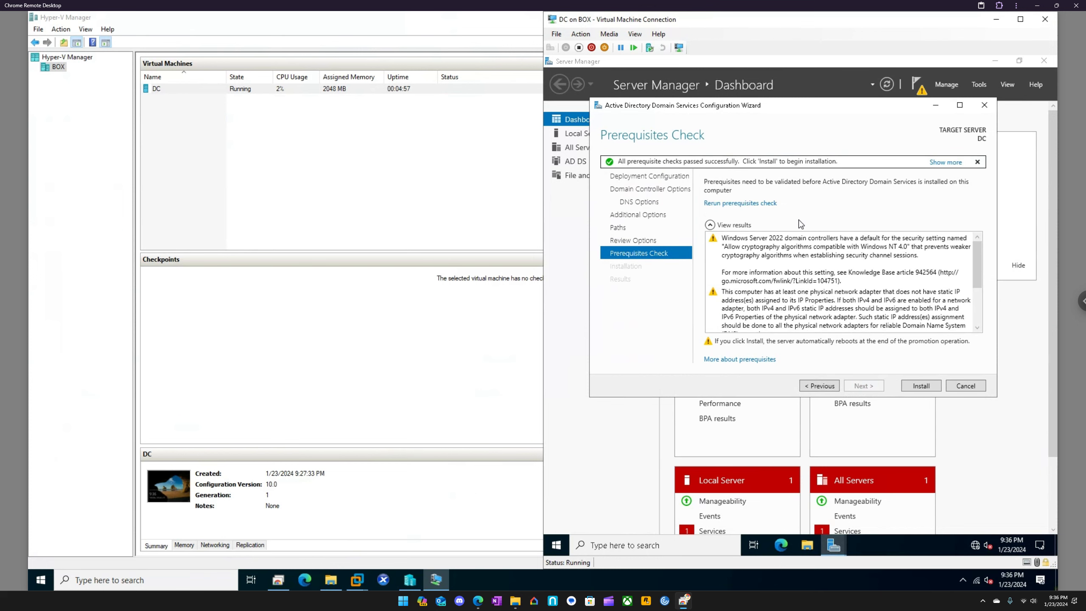
left_click(914, 387)
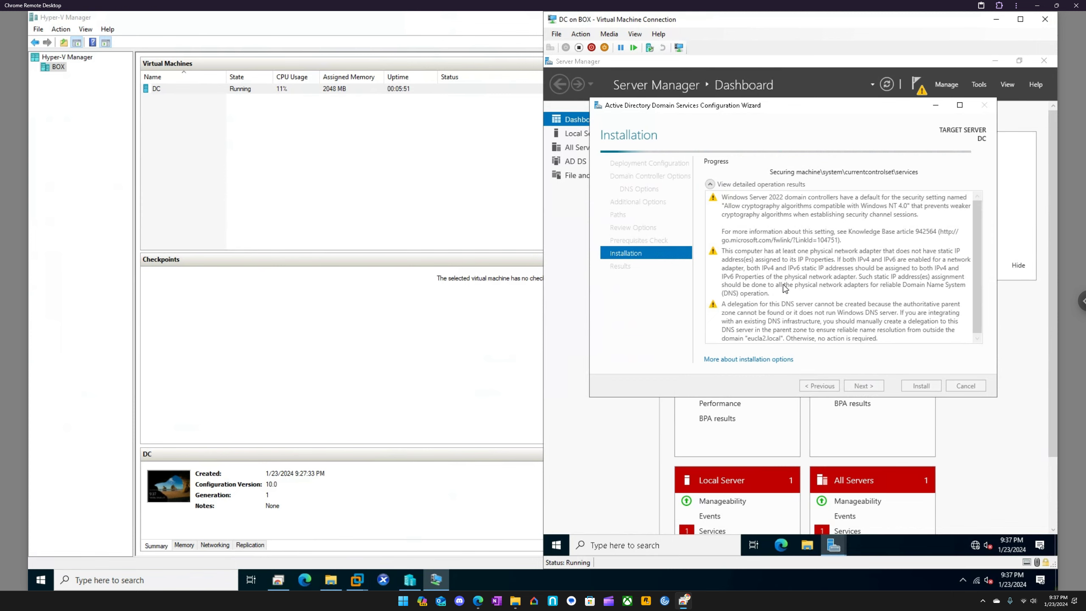
Open Using HyperV and VMware.txt from the Storage (D:) drive and copy the command bcdedit /enum {current}
left_click(331, 578)
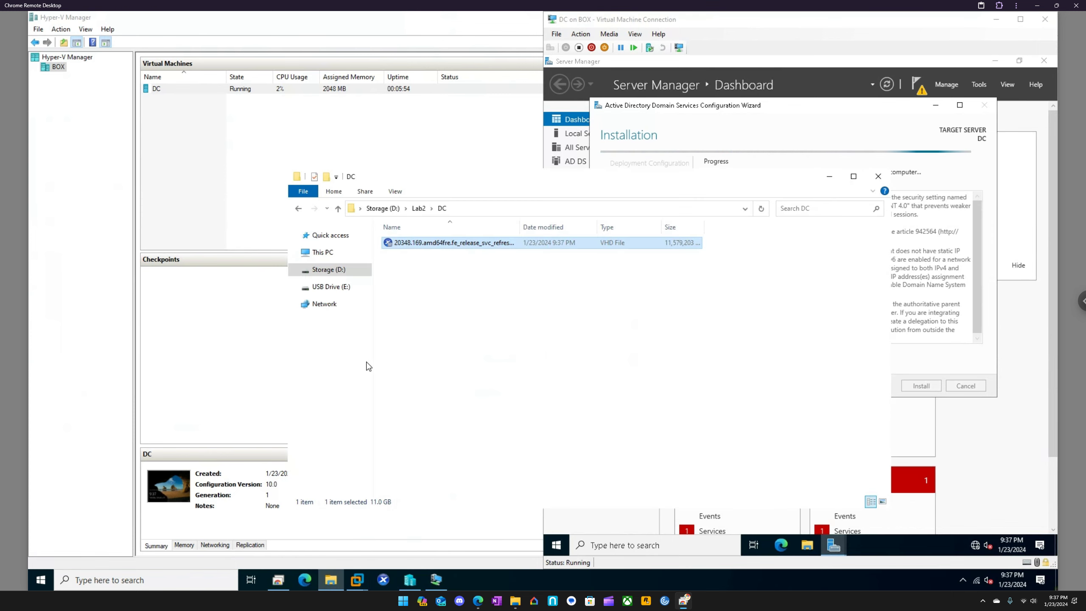
left_click(334, 269)
double_click(421, 366)
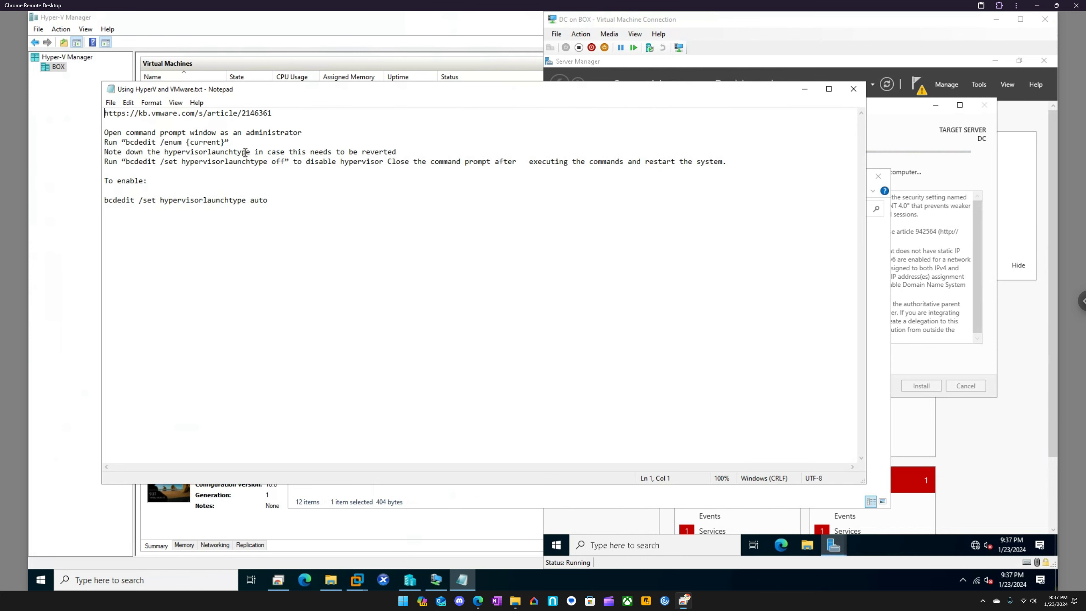
left_click_drag(226, 143, 125, 144)
key("ctrl+c")
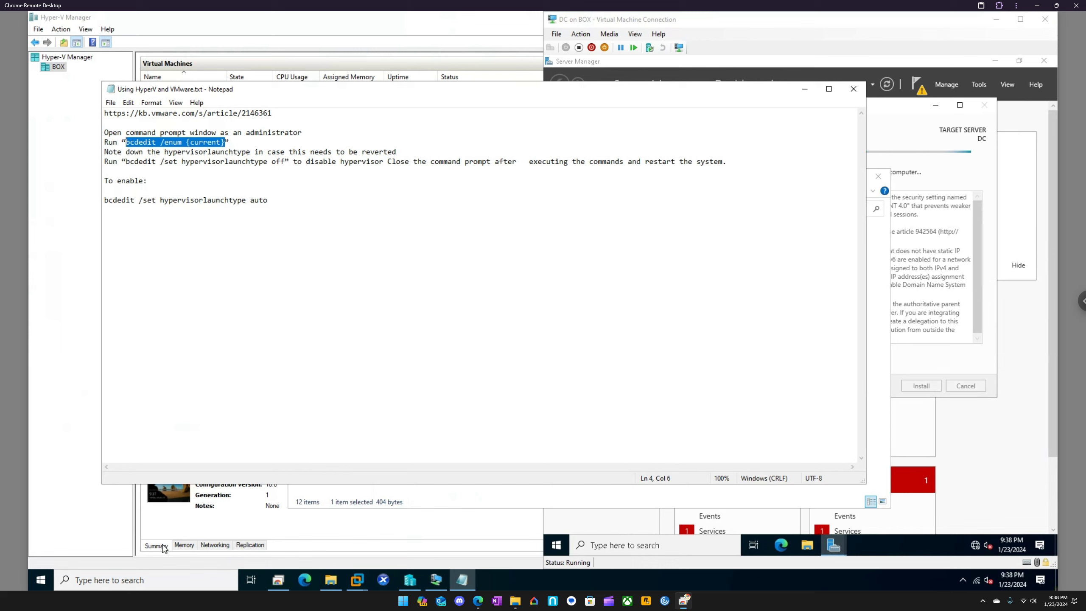
Open Command Prompt on the host as administrator and run bcdedit /enum {current}
left_click(171, 584)
type("cmd")
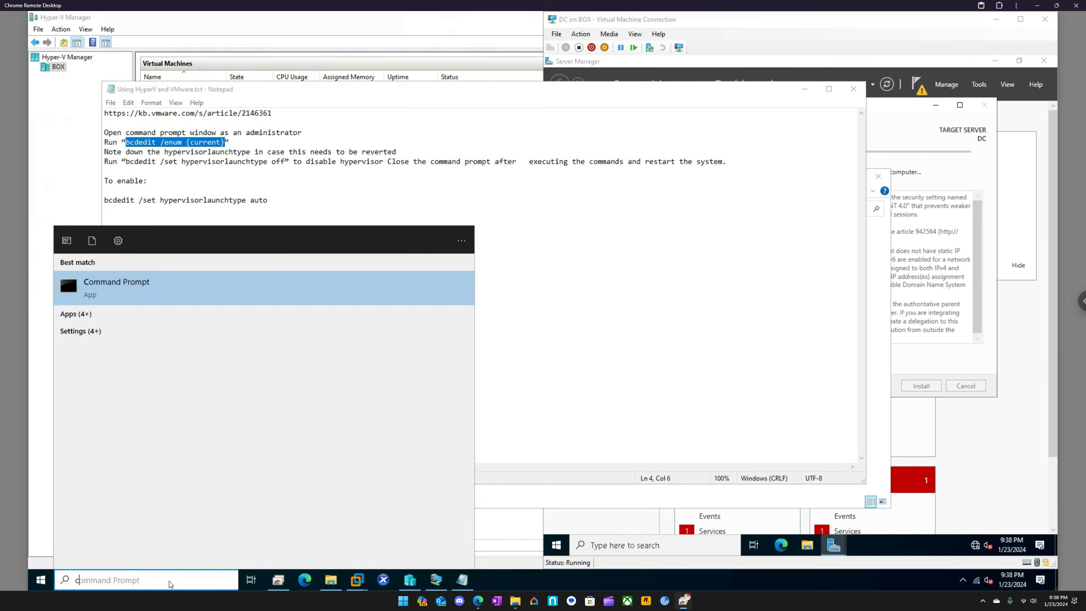
key("ctrl+shift+Return")
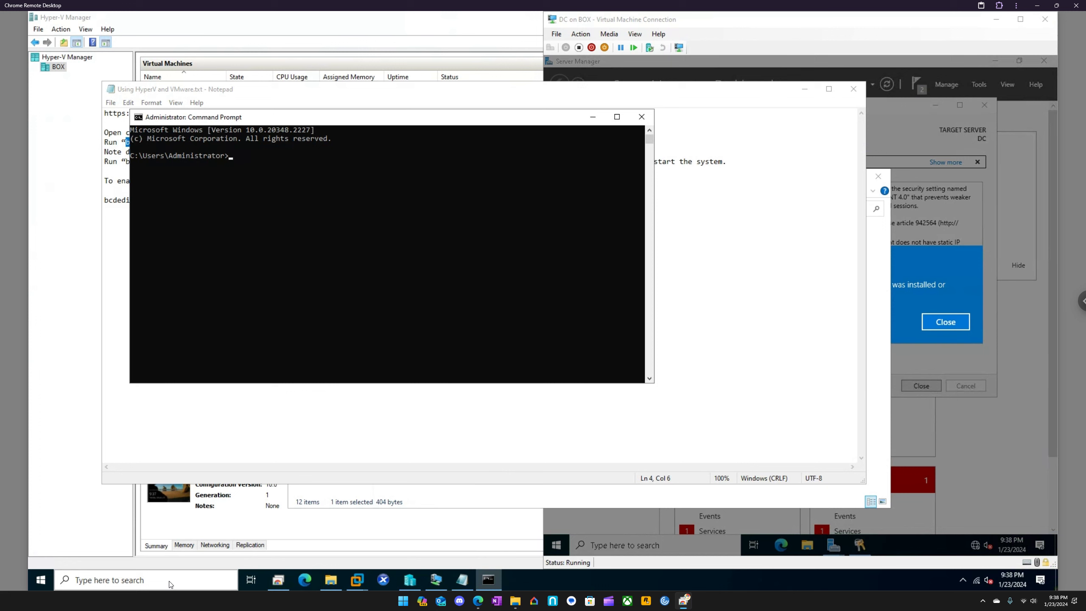
key("ctrl+v")
key("Return")
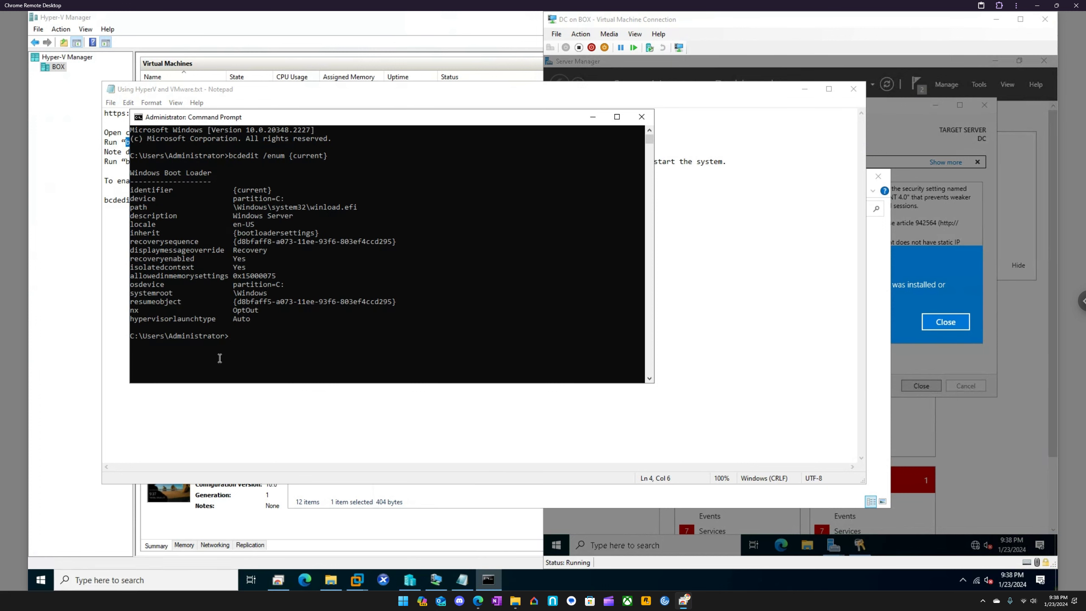
Check the hypervisorlaunchtype entry in the output, and close Command Prompt and the notes file
left_click_drag(250, 320, 125, 317)
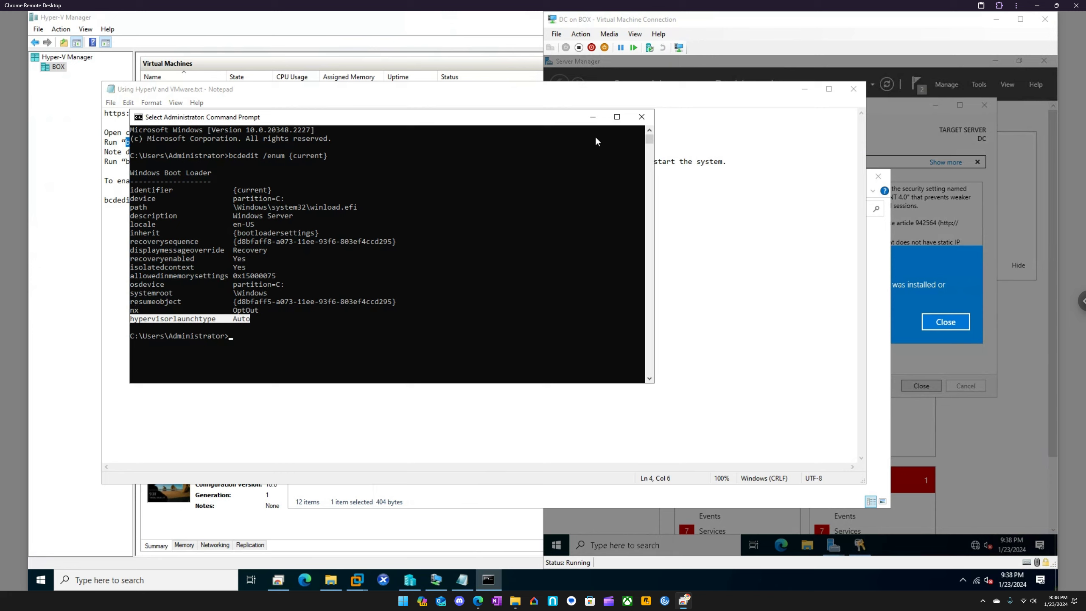
left_click(642, 116)
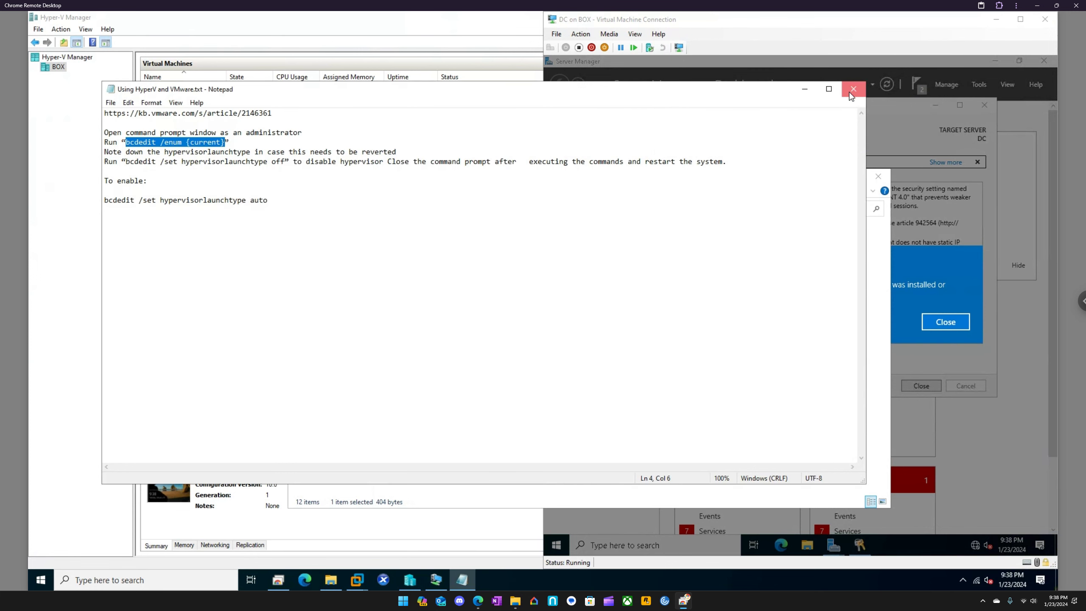
left_click(851, 89)
left_click(911, 290)
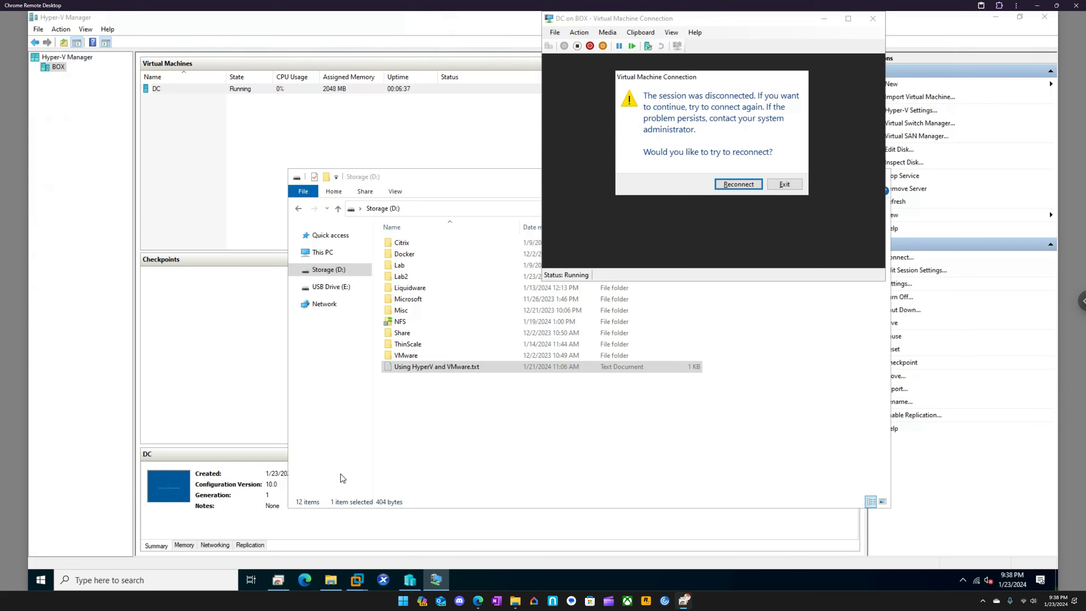
Switch to Microsoft Edge on the host, dock it to half of the screen and dismiss the restore pages prompt
left_click(305, 578)
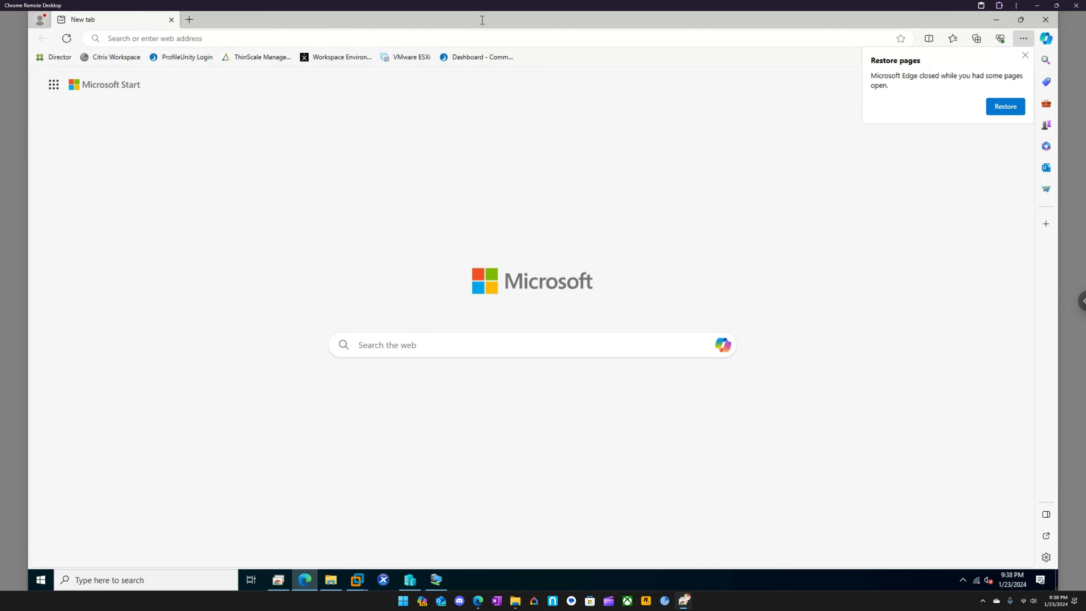
left_click_drag(418, 19, 30, 152)
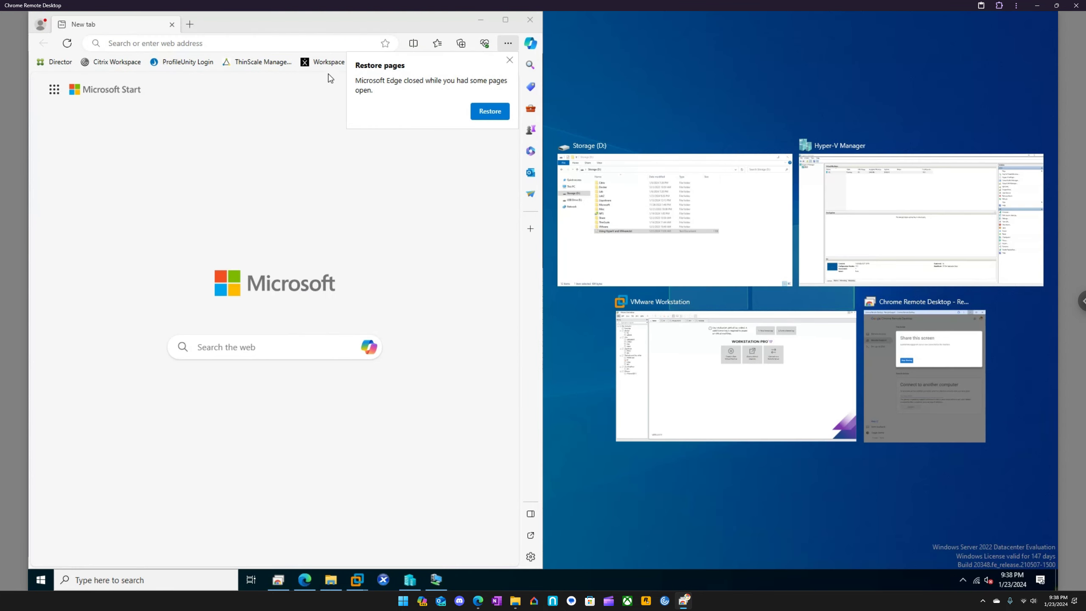
left_click(507, 60)
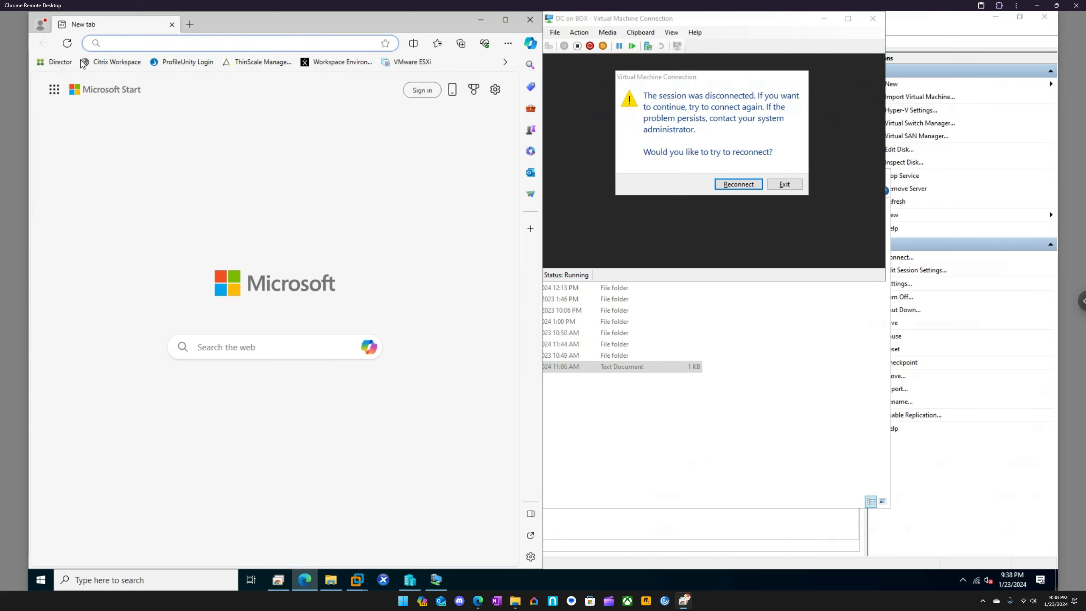
Search the web for "install configuration manager"
left_click(173, 42)
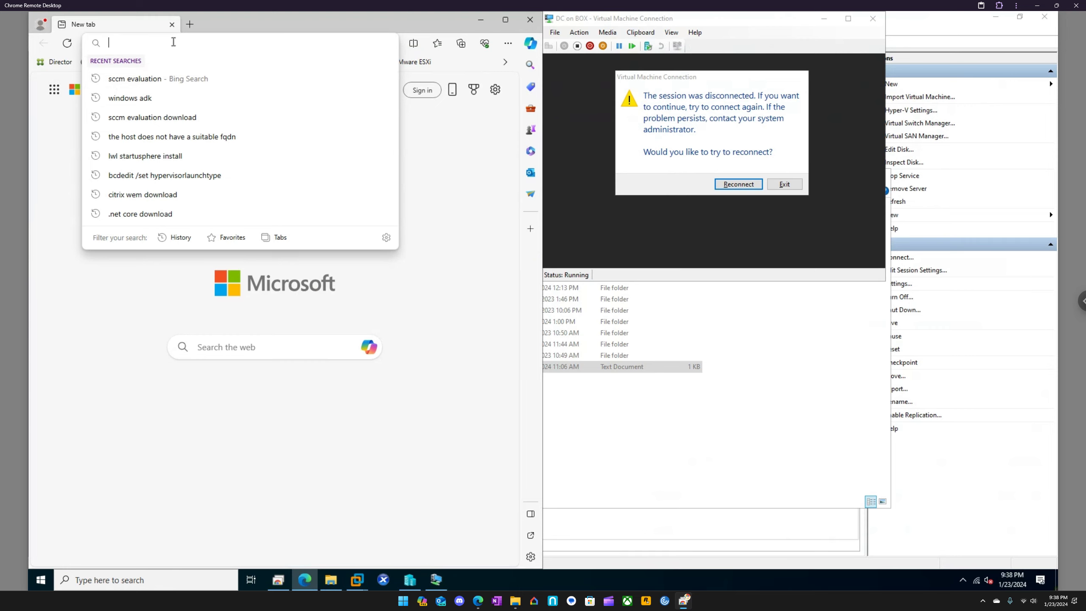
type("instal")
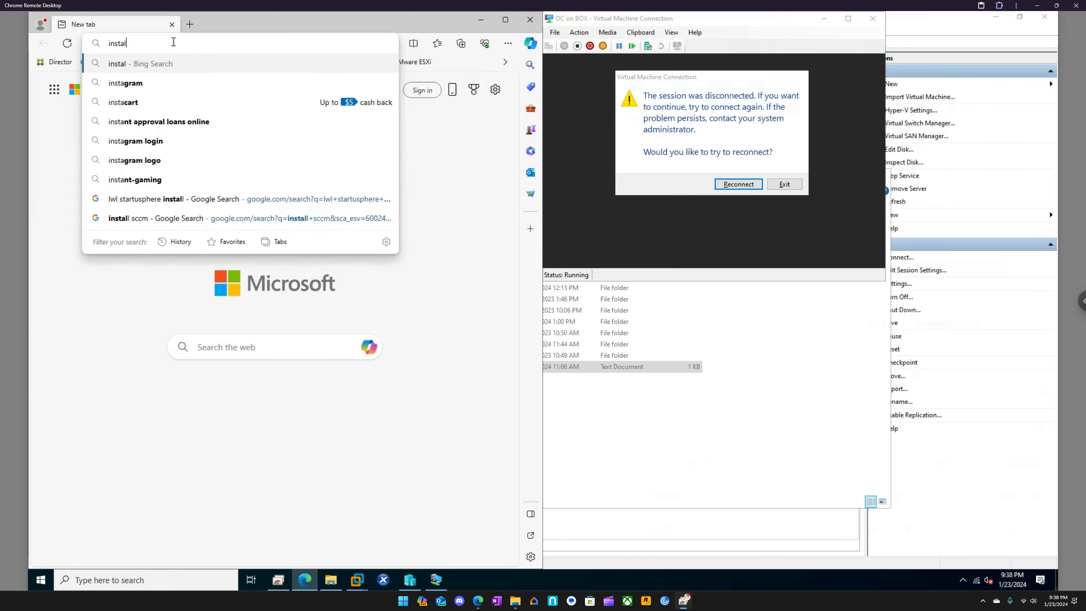
type("l configu")
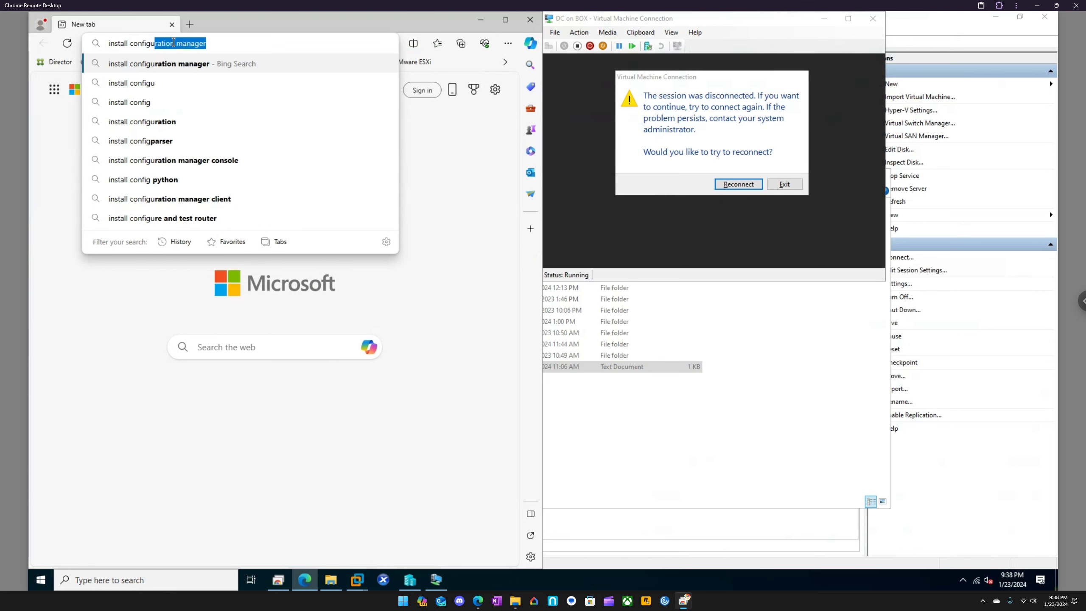
key("Down")
key("Return")
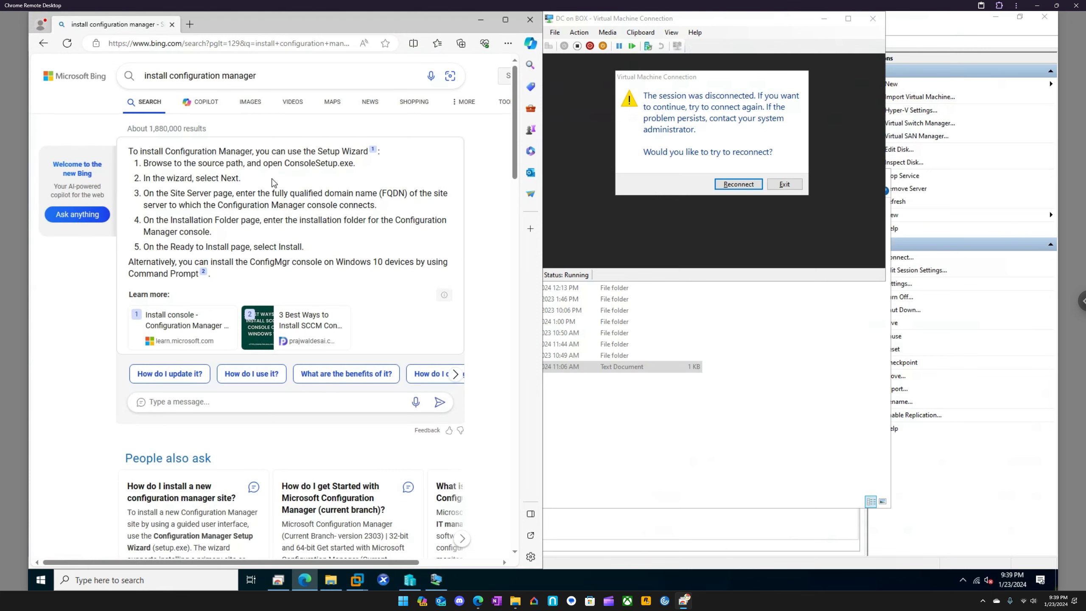
Open the Microsoft Configuration Manager Current Branch evaluation page from the search results and follow its system prerequisites link
scroll(221, 207, "down", 5)
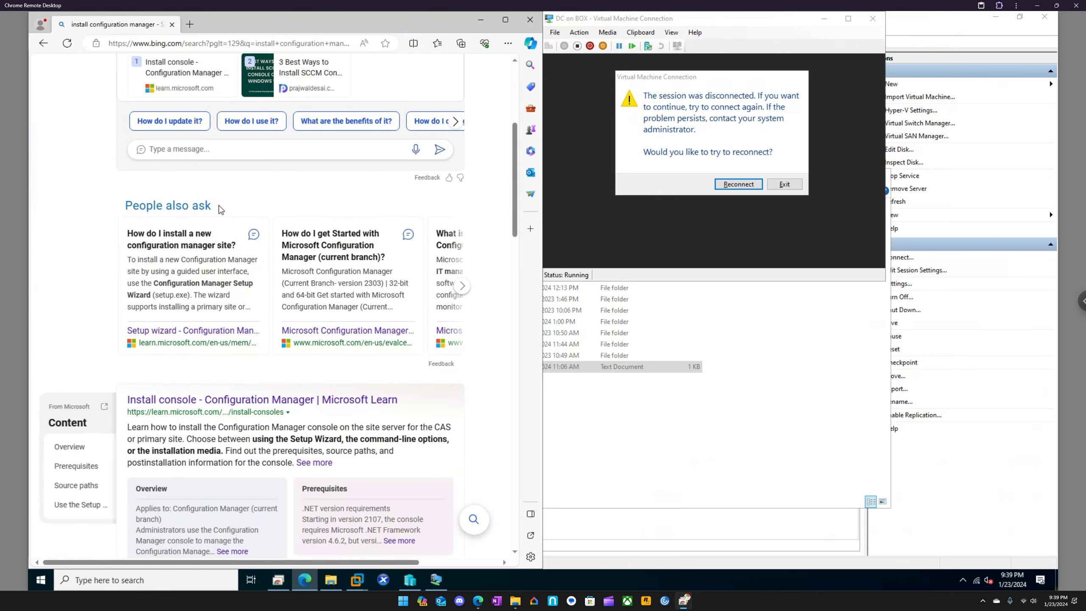
scroll(268, 313, "down", 3)
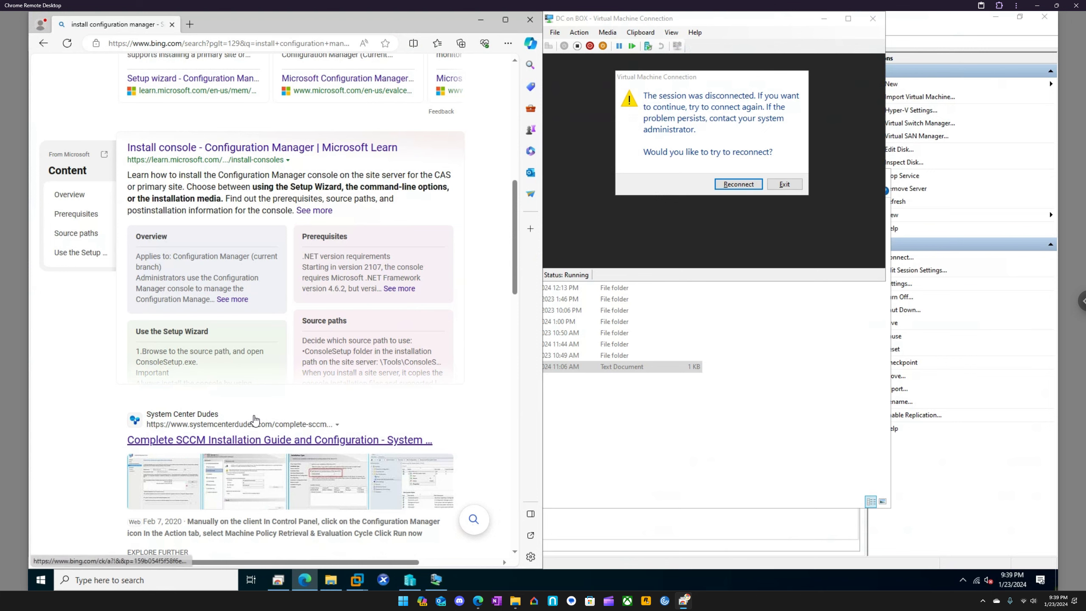
scroll(256, 419, "down", 3)
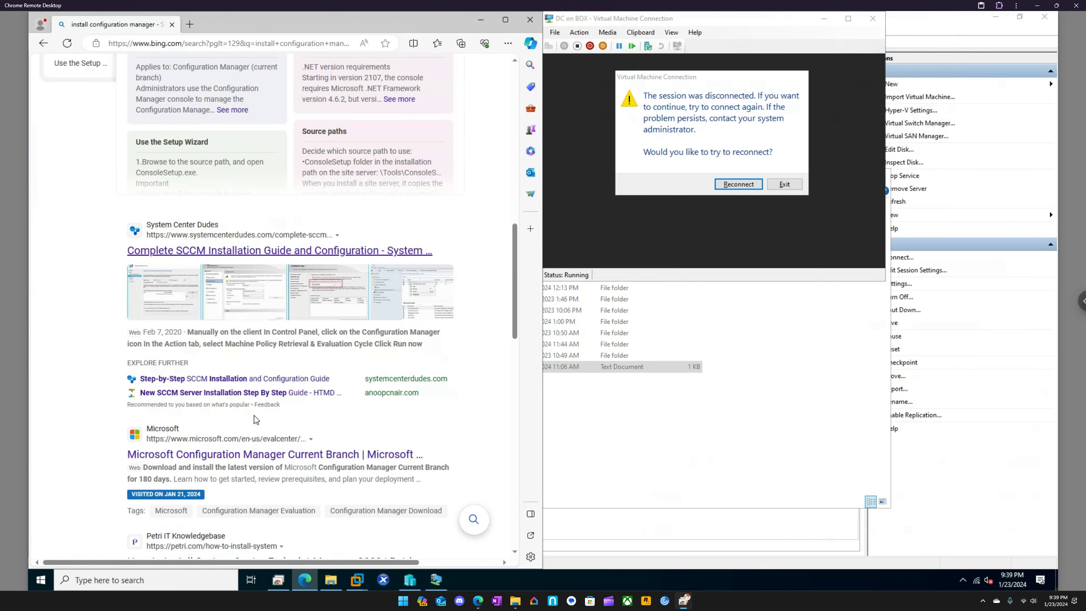
left_click(256, 453)
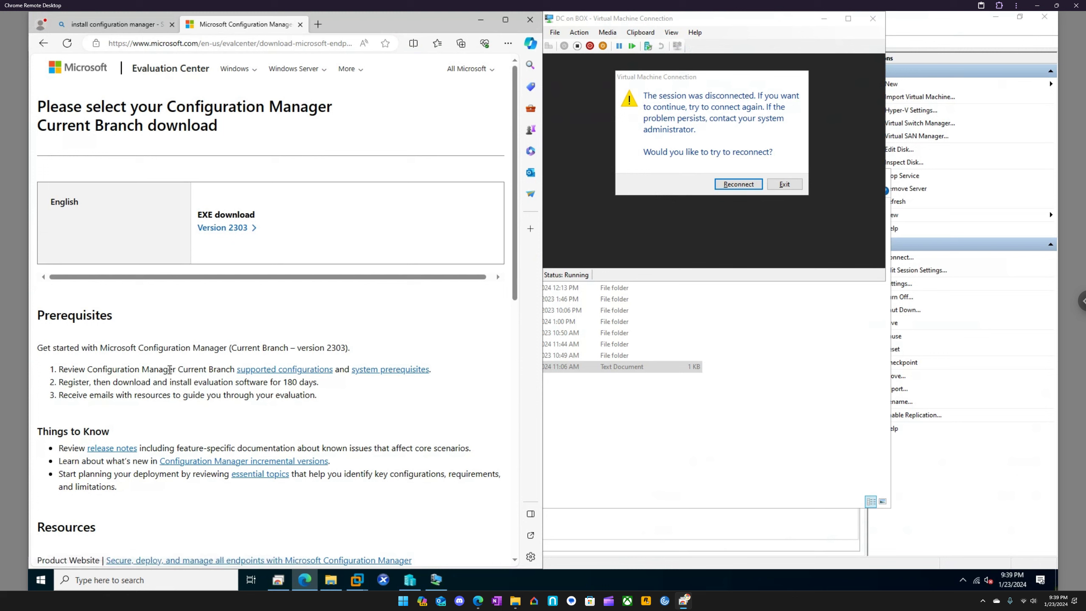
left_click(359, 369)
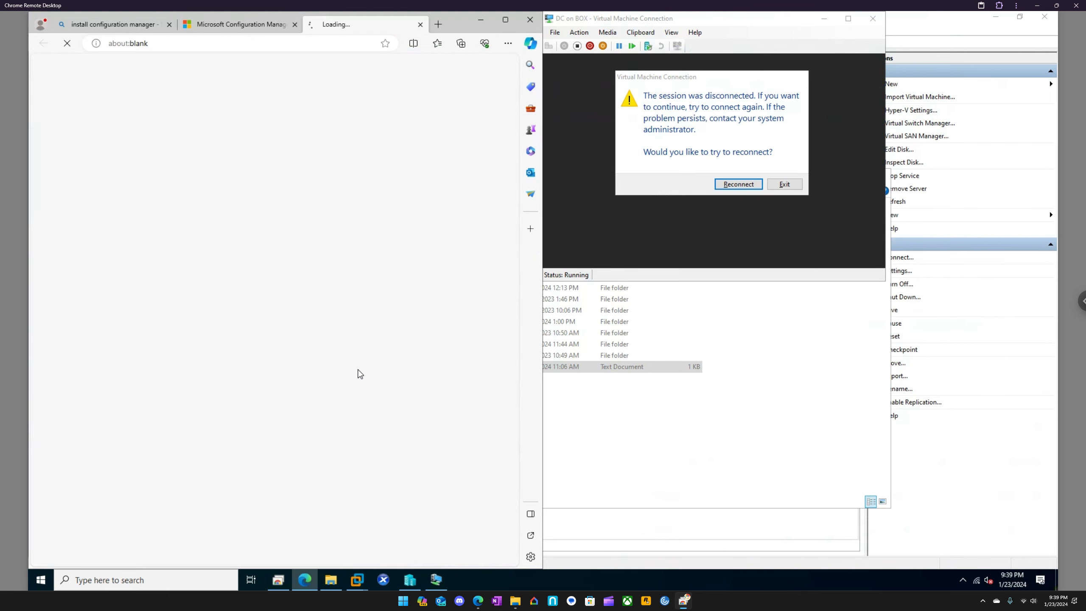
Read the general requirements and limitations and the .NET version requirements in the site prerequisites article
scroll(359, 369, "down", 5)
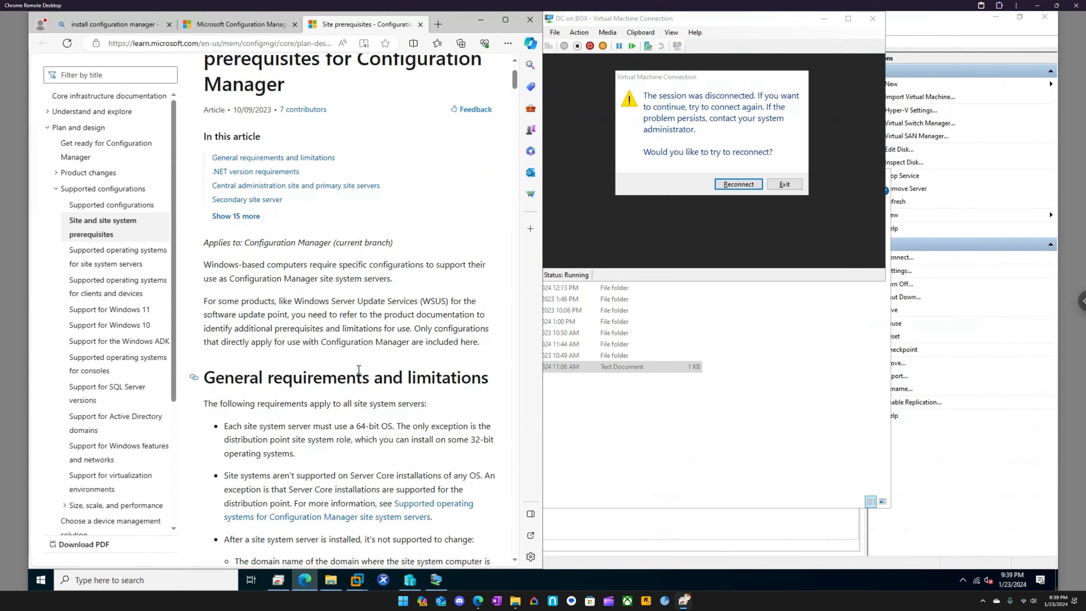
scroll(358, 347, "down", 3)
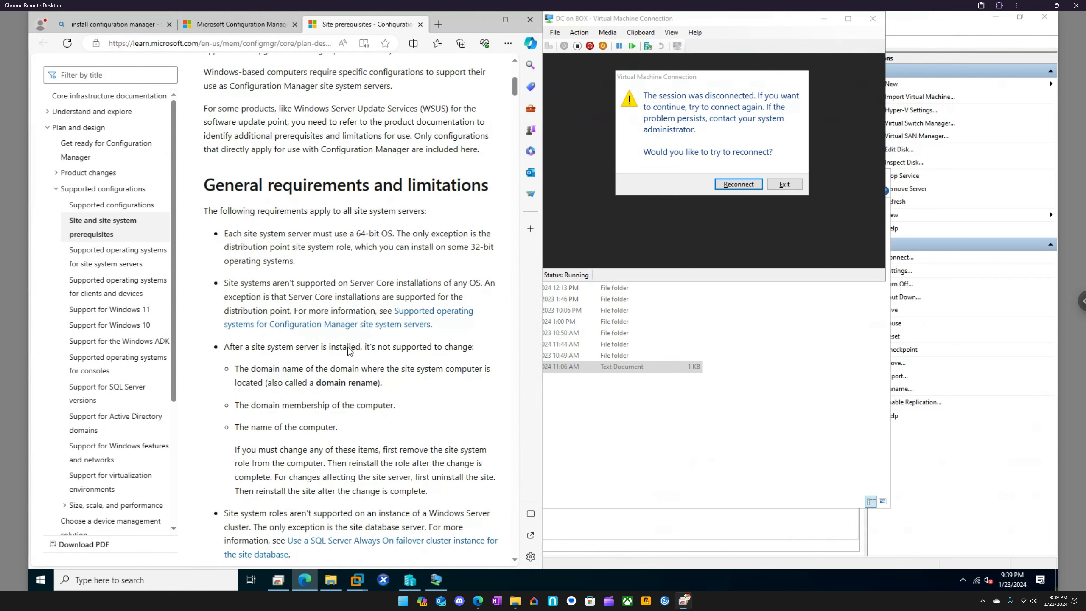
scroll(349, 351, "down", 2)
scroll(350, 351, "down", 2)
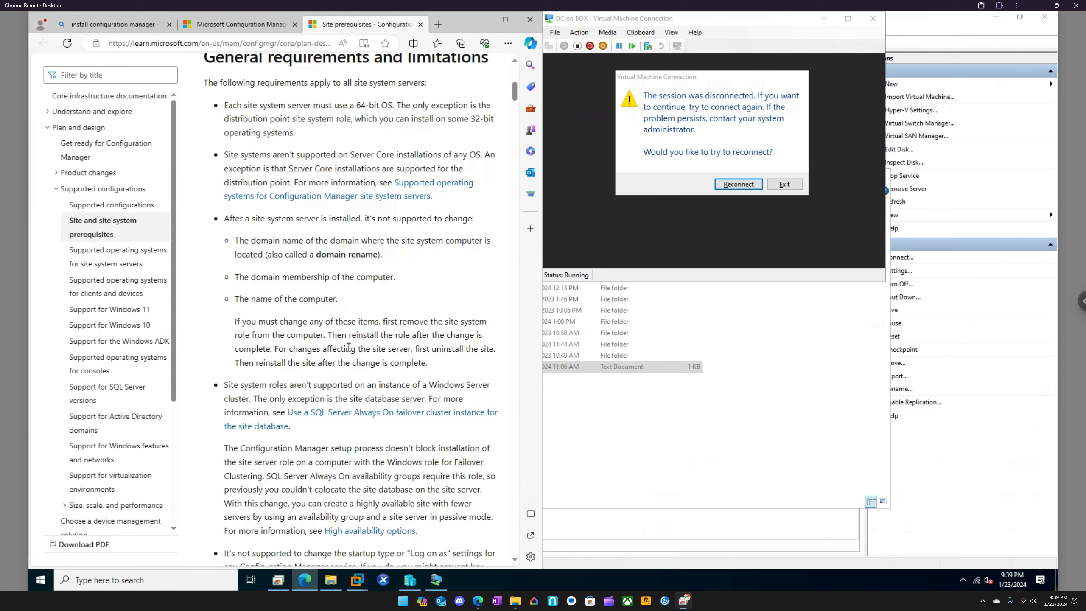
scroll(348, 347, "down", 4)
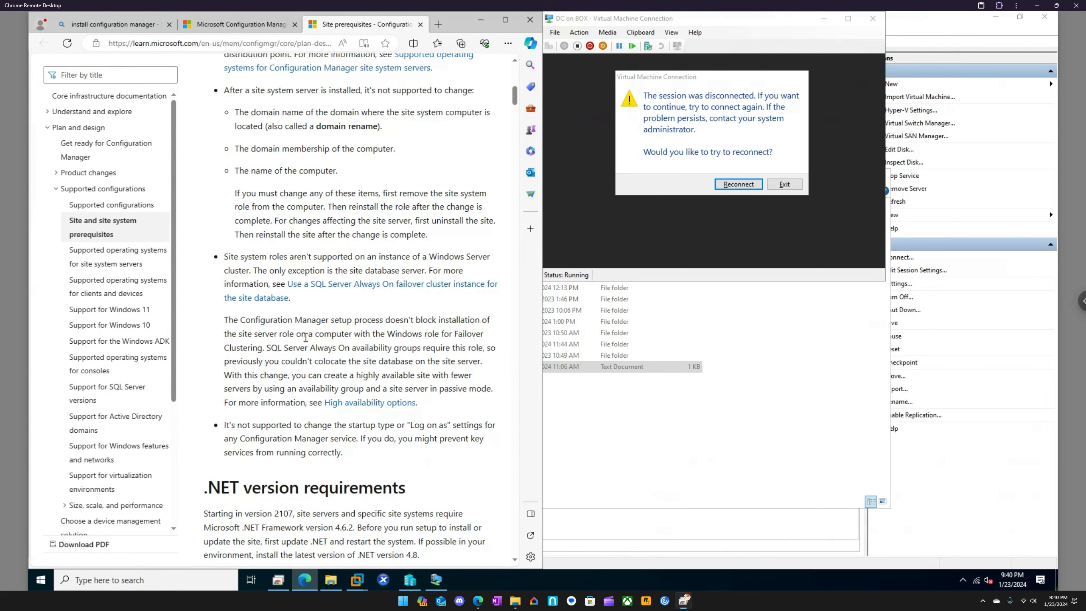
scroll(305, 338, "down", 5)
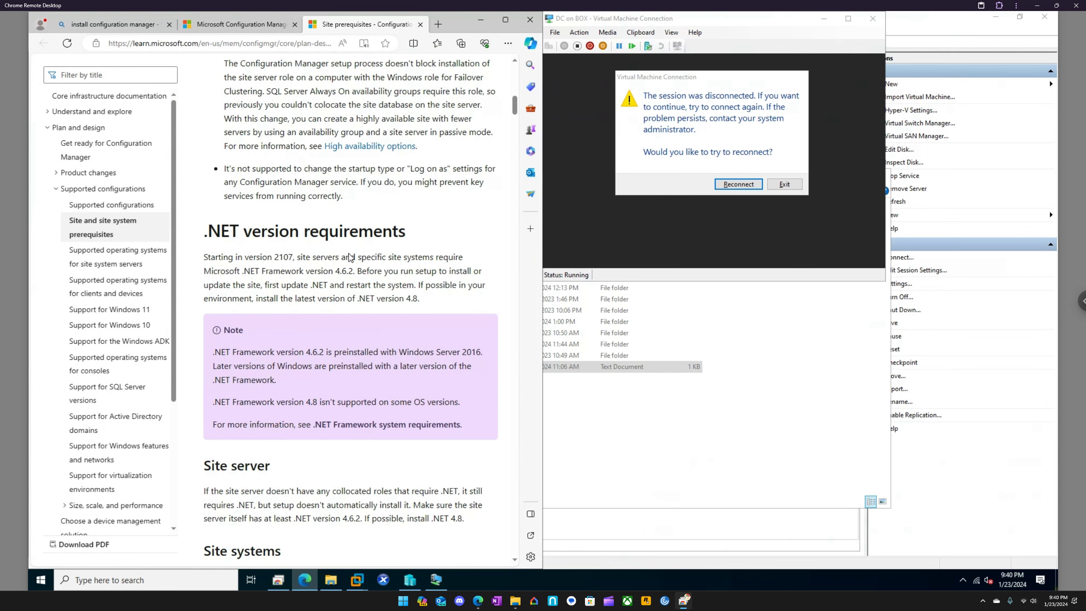
scroll(314, 320, "down", 3)
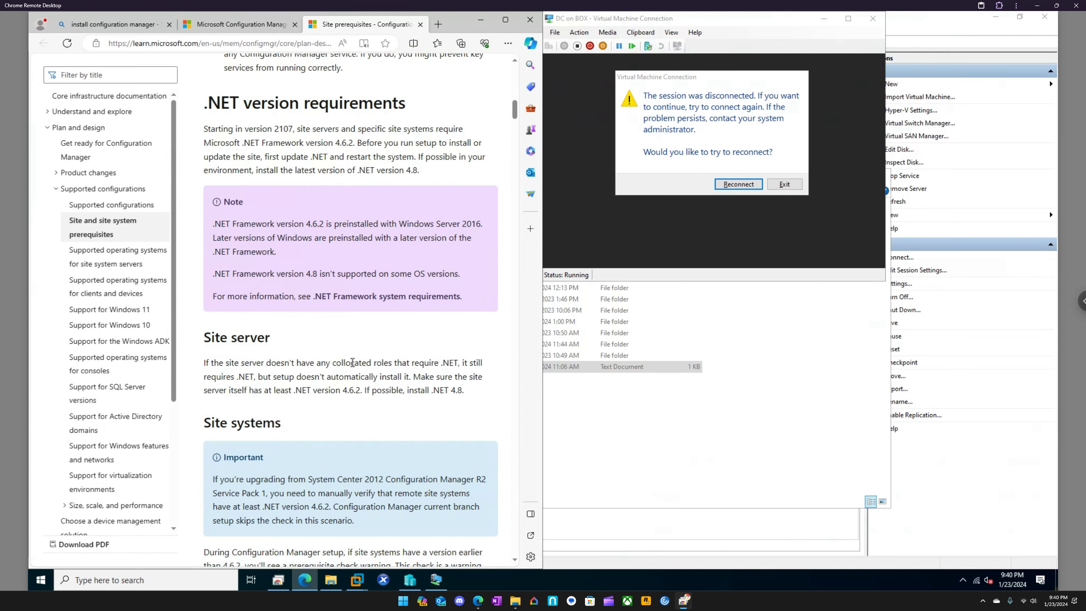
scroll(351, 362, "down", 4)
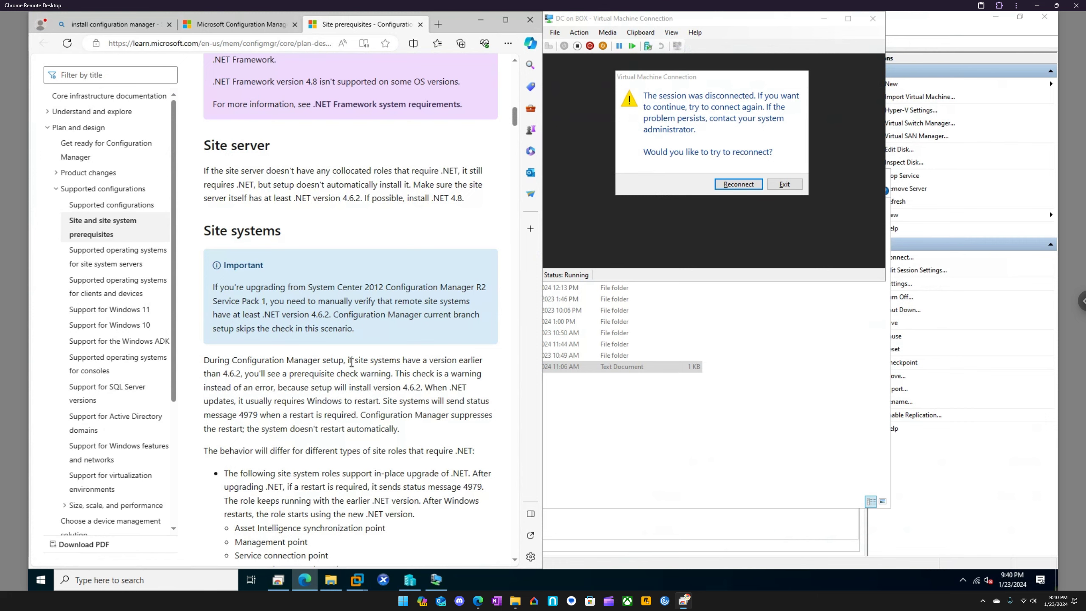
scroll(351, 362, "down", 5)
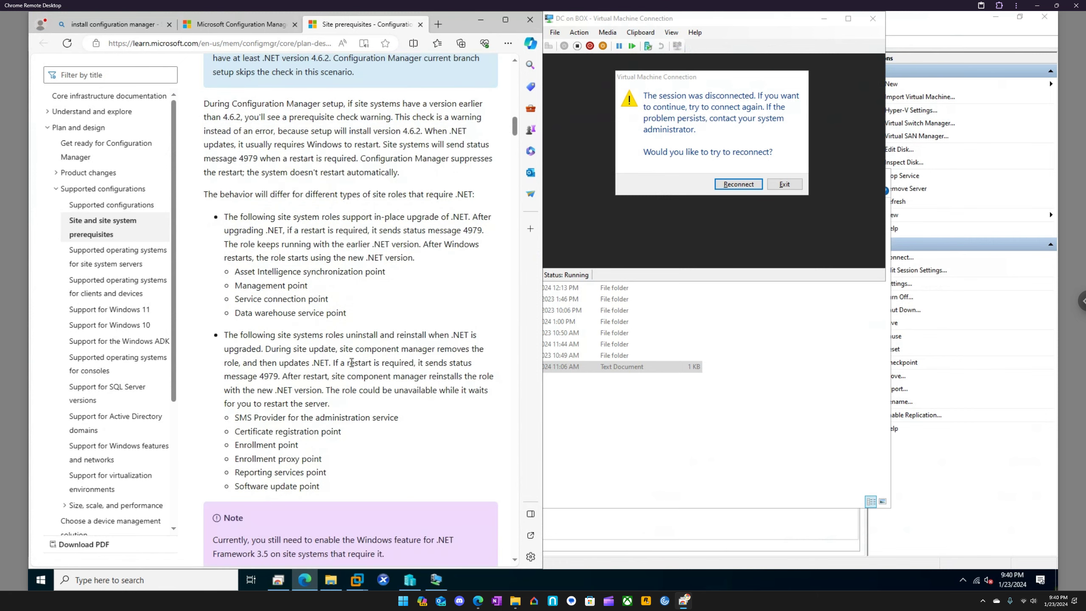
scroll(351, 362, "down", 4)
scroll(351, 362, "down", 4)
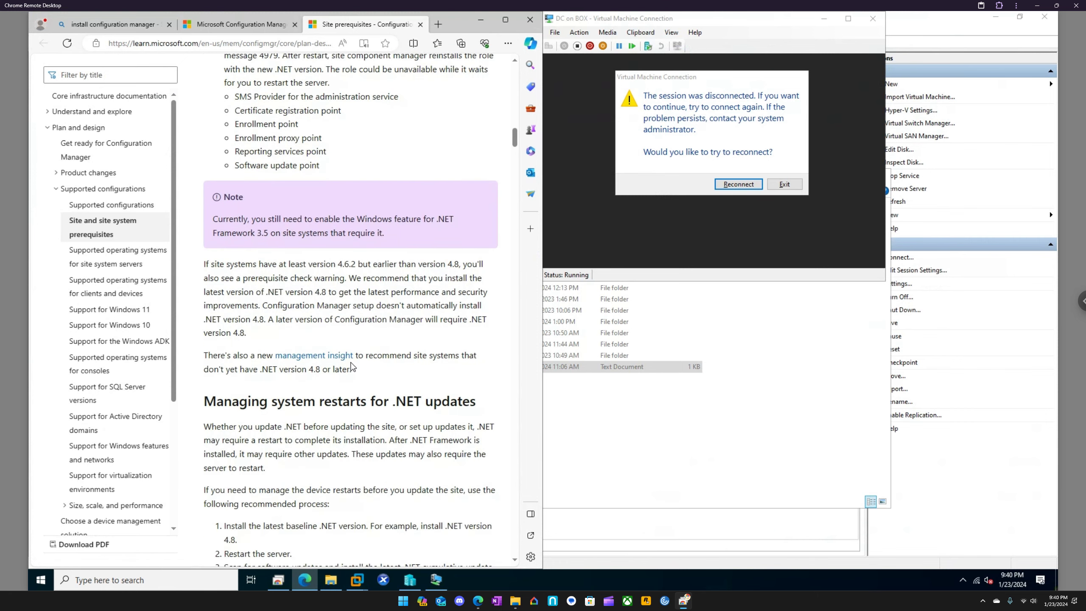
Review the prerequisites for central administration, primary and secondary site servers, including Windows roles, ADK, Visual C++ and SQL components
scroll(352, 362, "down", 4)
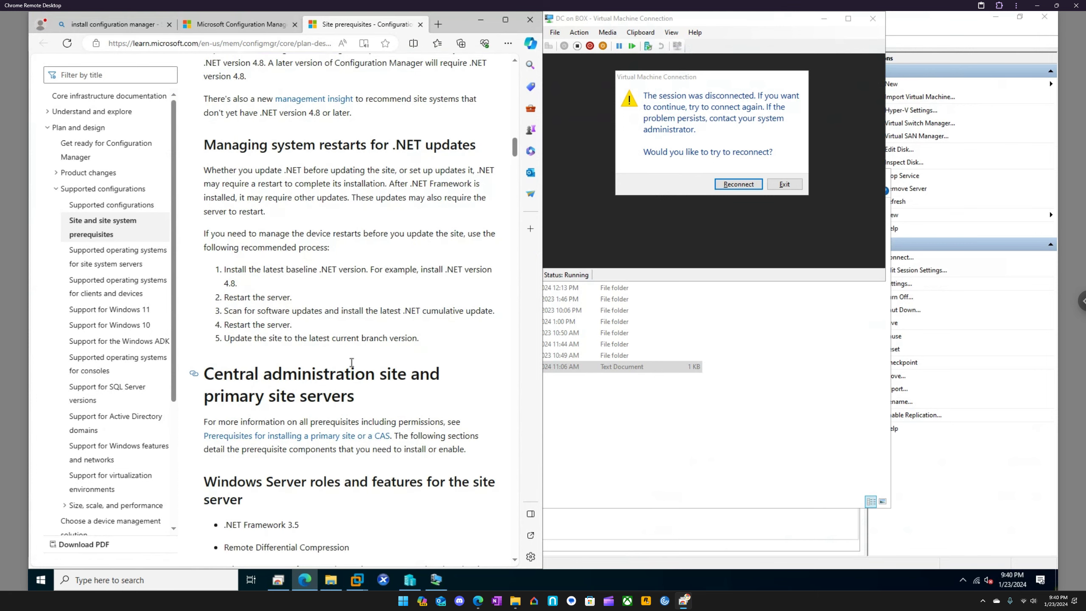
scroll(352, 363, "down", 3)
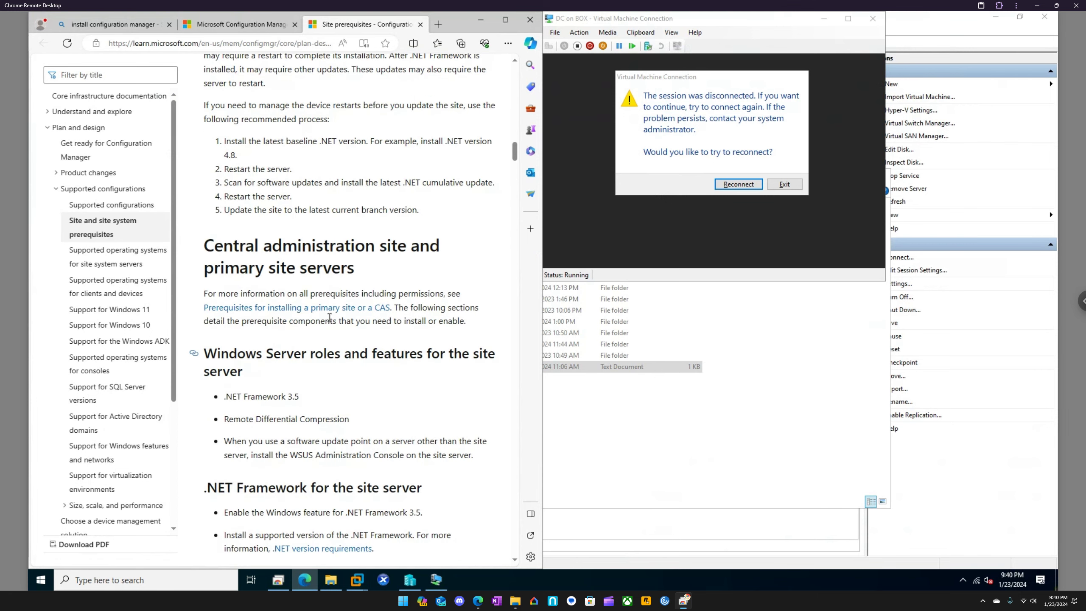
scroll(306, 291, "down", 1)
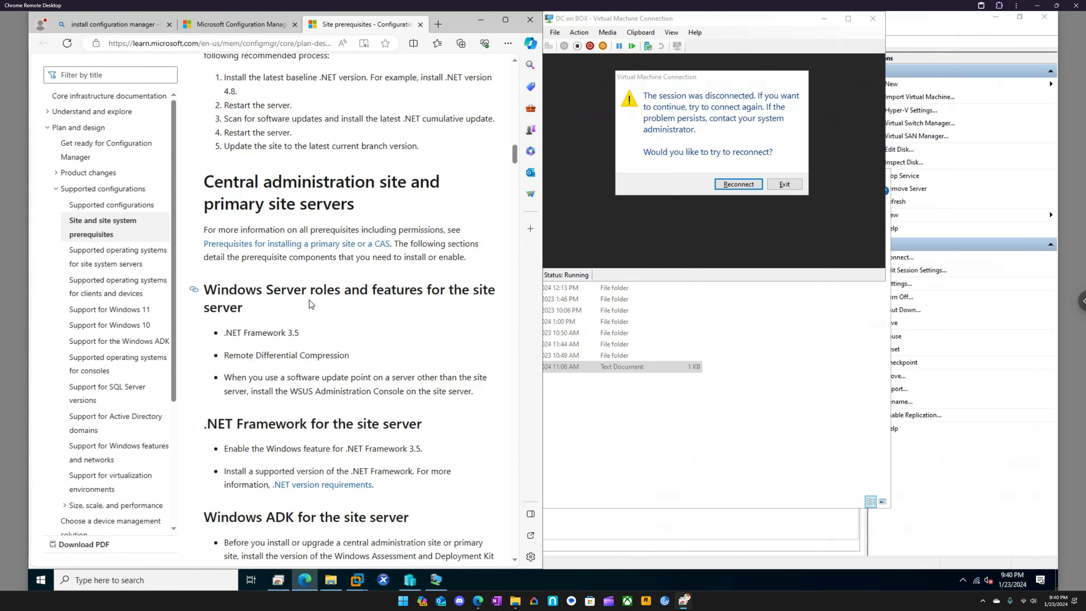
scroll(311, 304, "down", 2)
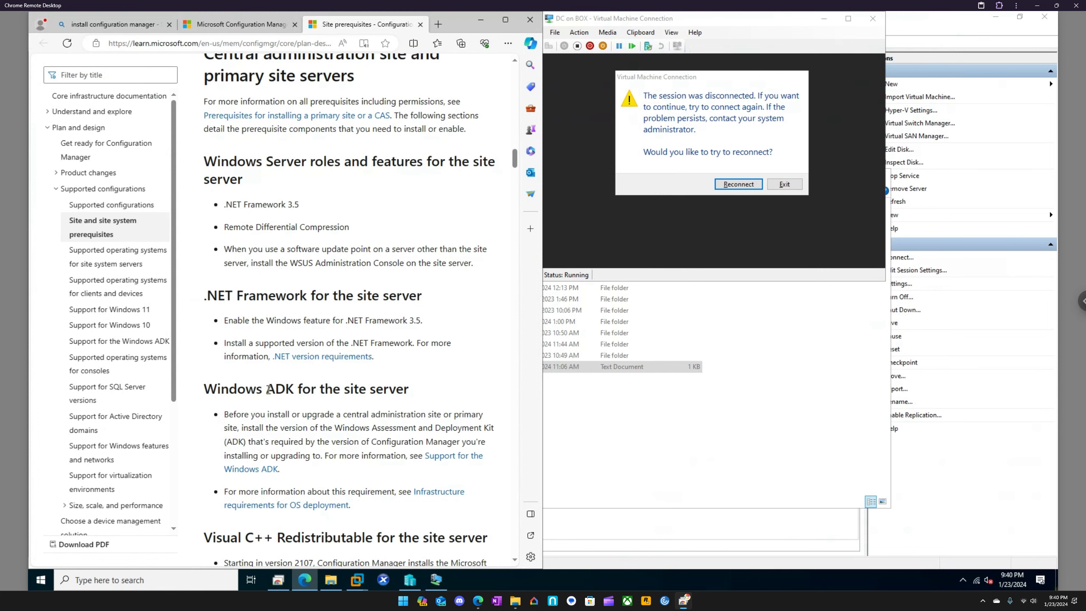
scroll(371, 389, "down", 3)
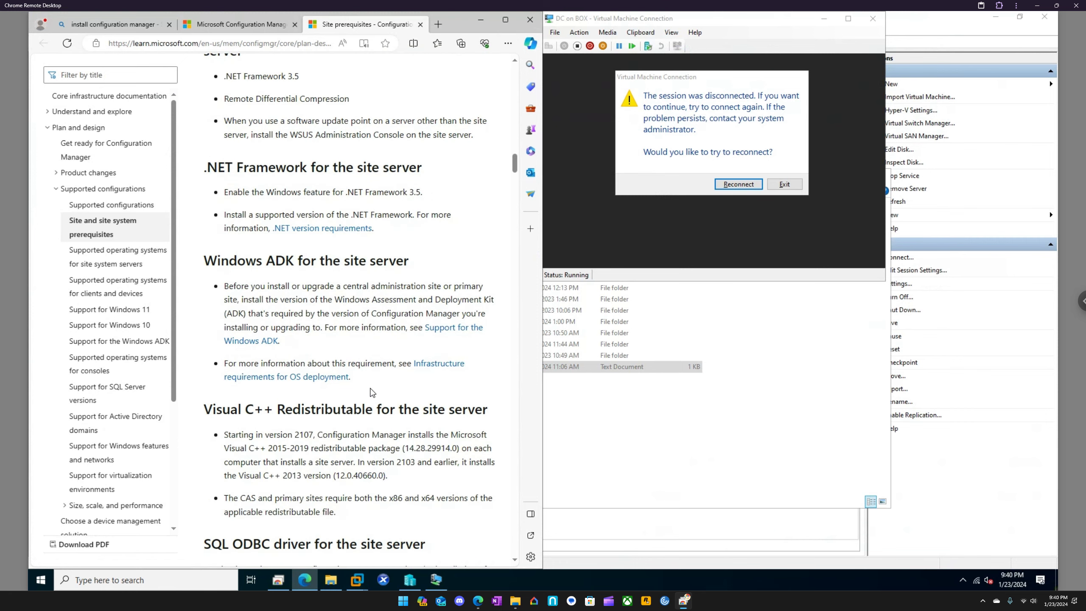
scroll(372, 392, "down", 6)
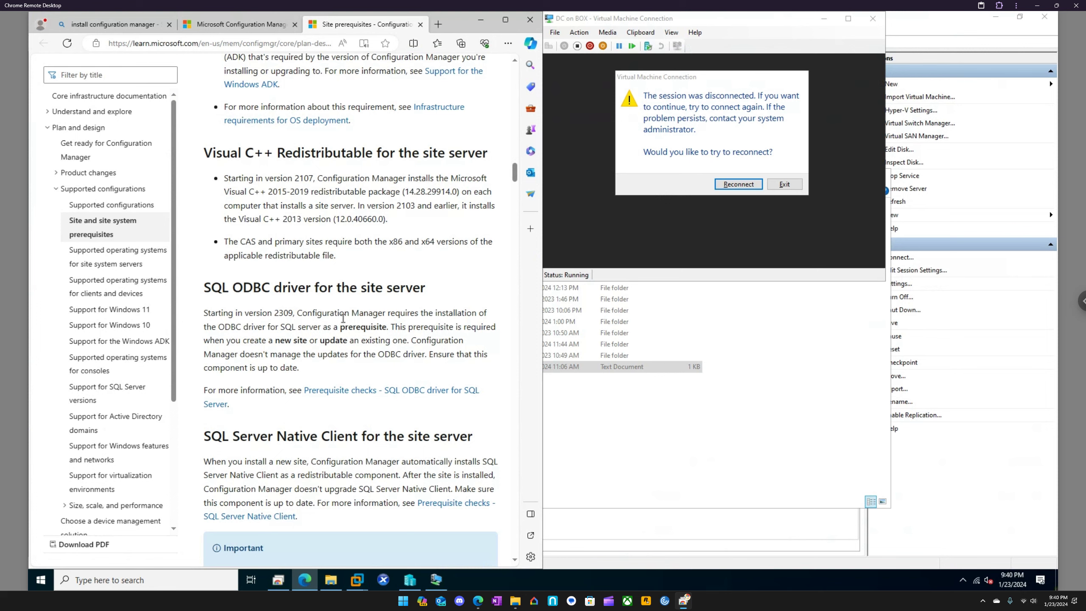
scroll(341, 324, "down", 3)
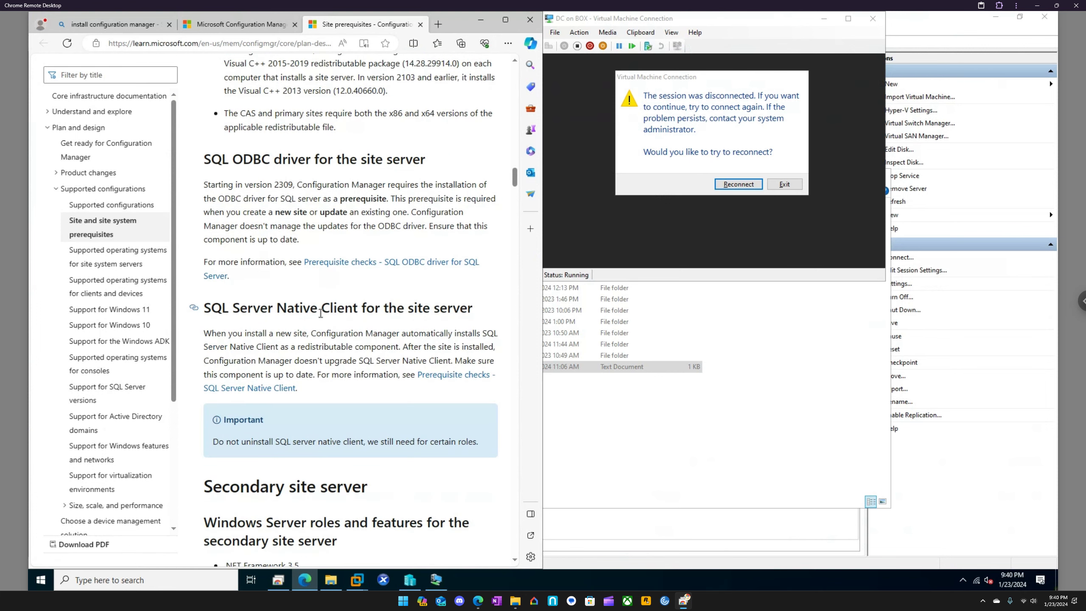
scroll(381, 311, "down", 6)
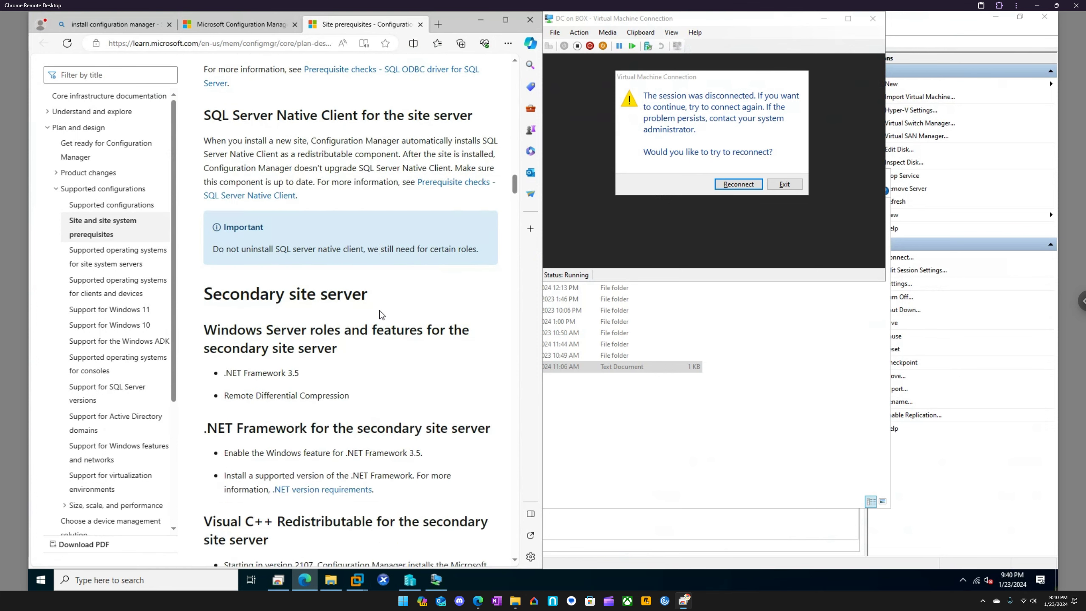
scroll(348, 269, "down", 8)
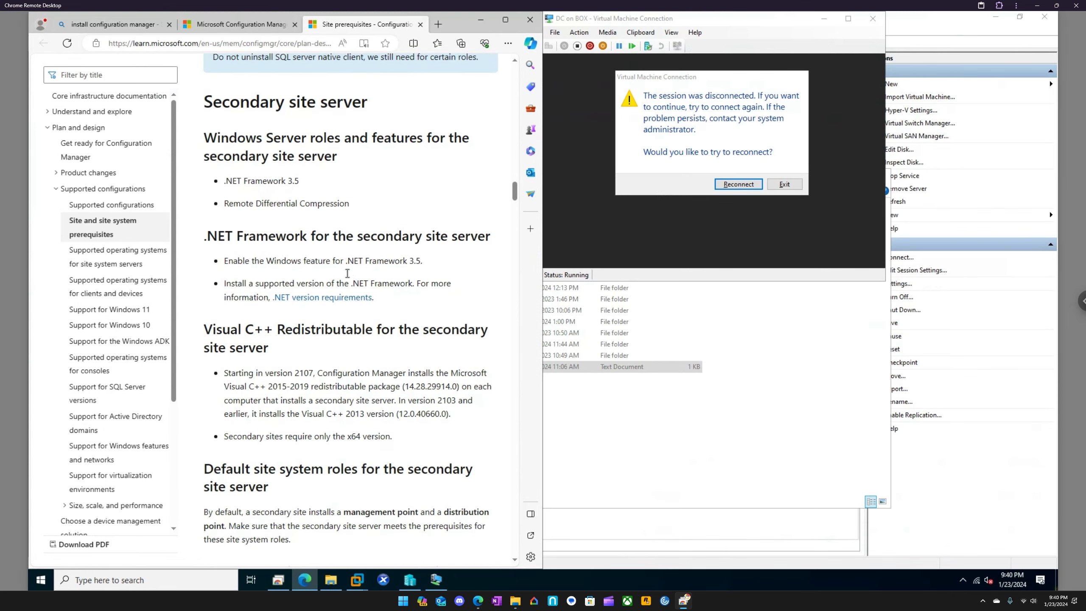
Review the prerequisites for the database server, SMS Provider, Asset Intelligence synchronization point and certificate registration point
scroll(347, 273, "down", 12)
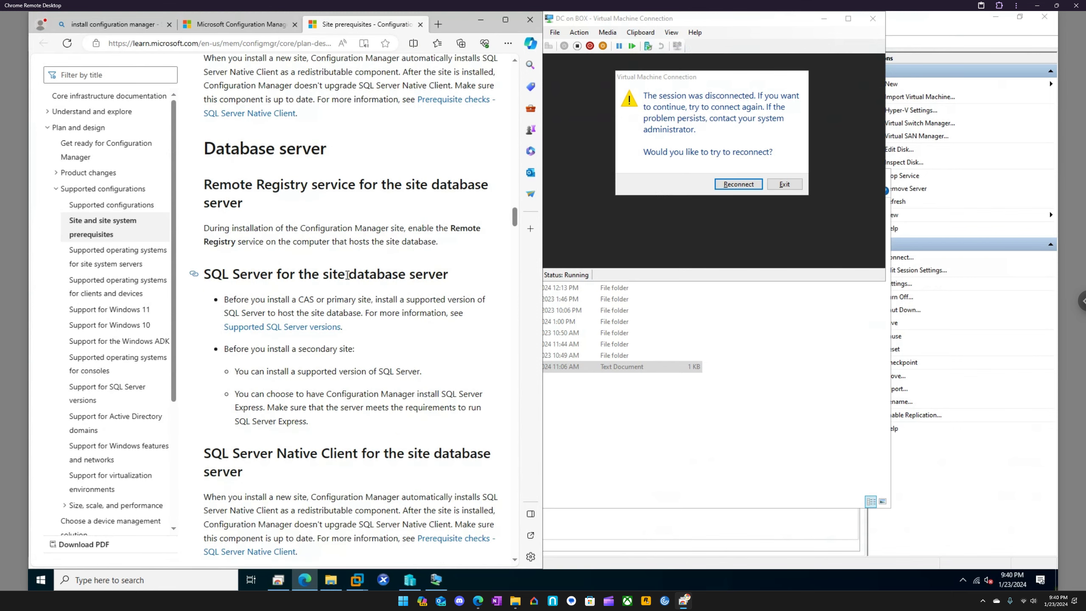
scroll(347, 275, "down", 3)
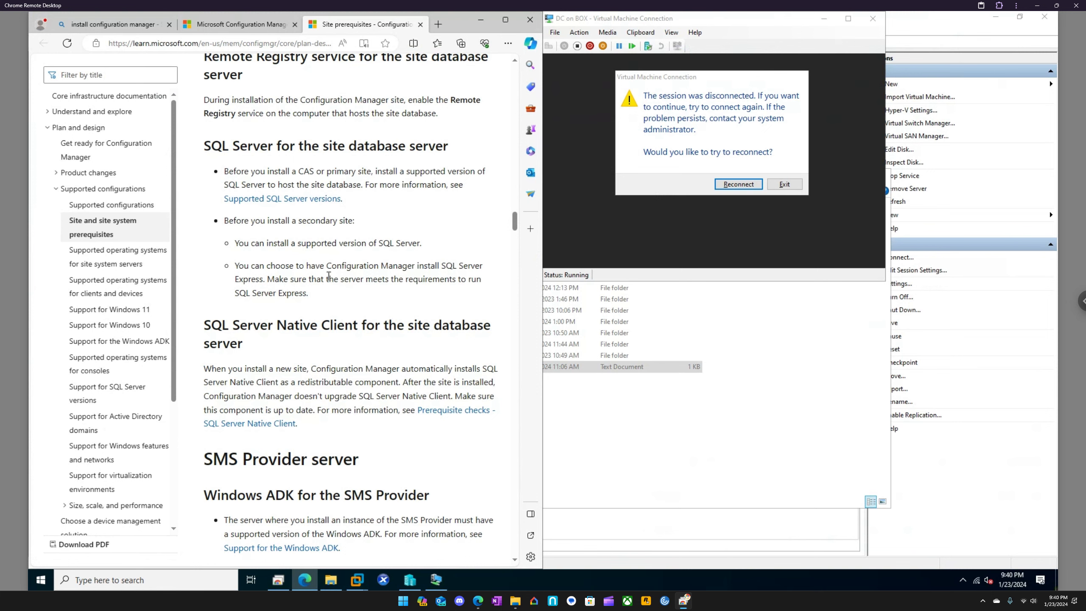
scroll(313, 260, "down", 3)
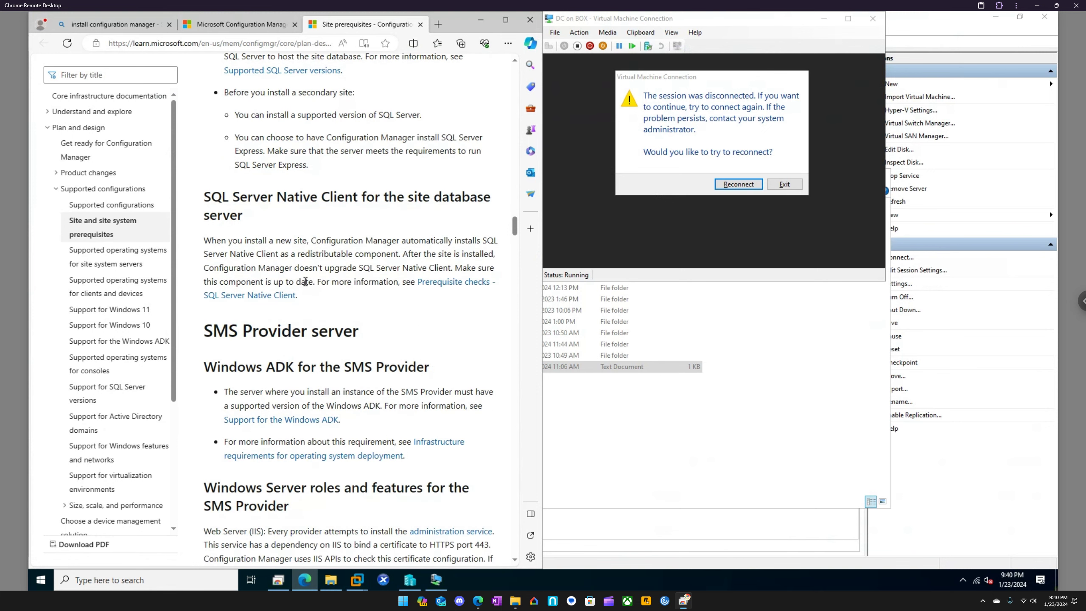
scroll(306, 282, "down", 3)
scroll(306, 285, "down", 3)
scroll(306, 289, "down", 3)
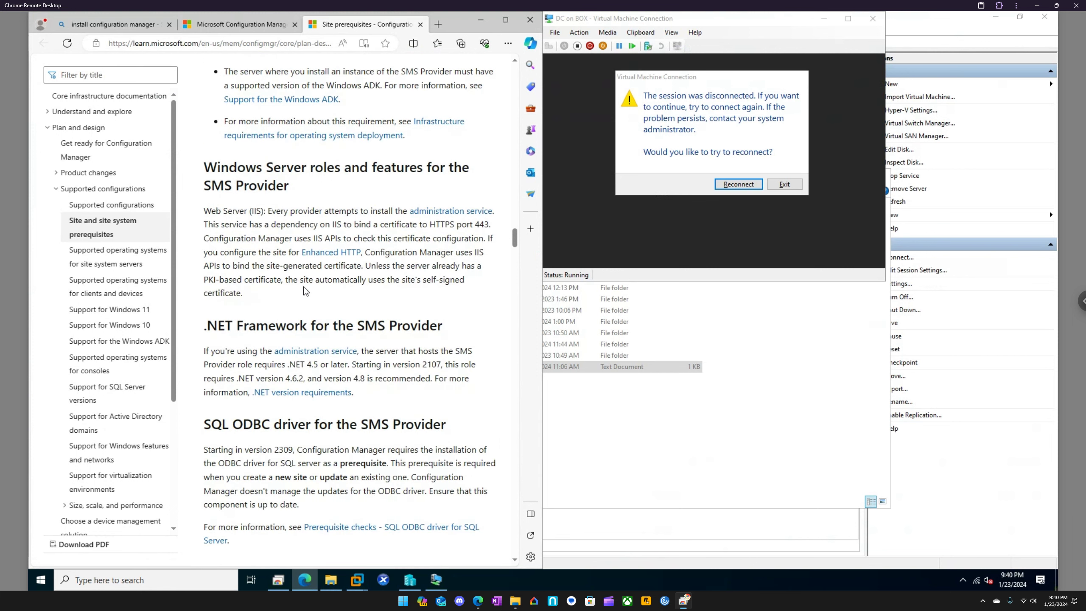
scroll(305, 292, "down", 9)
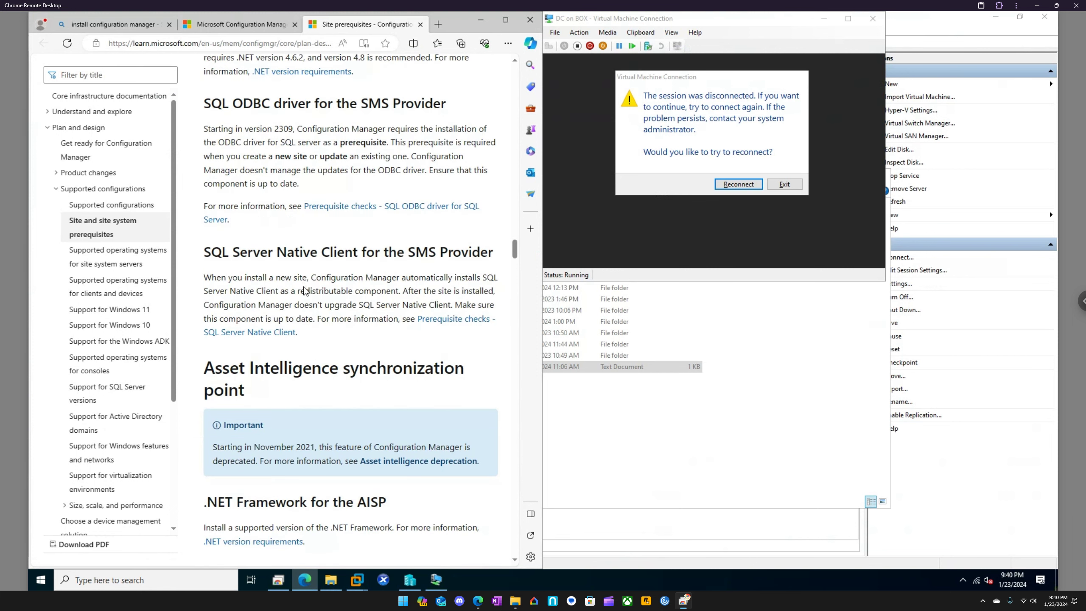
scroll(306, 291, "down", 10)
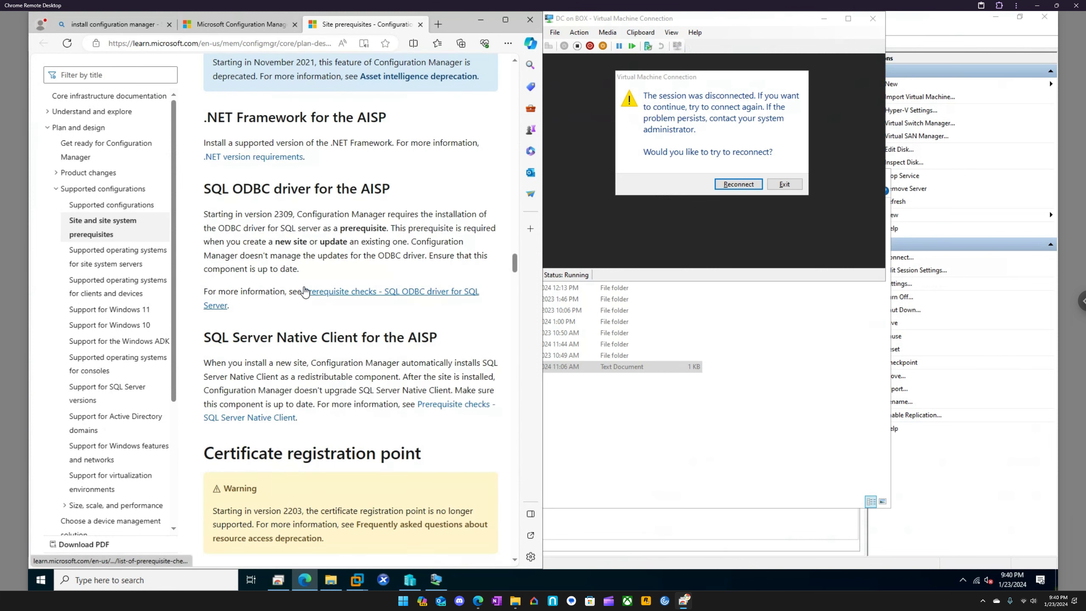
scroll(305, 291, "down", 3)
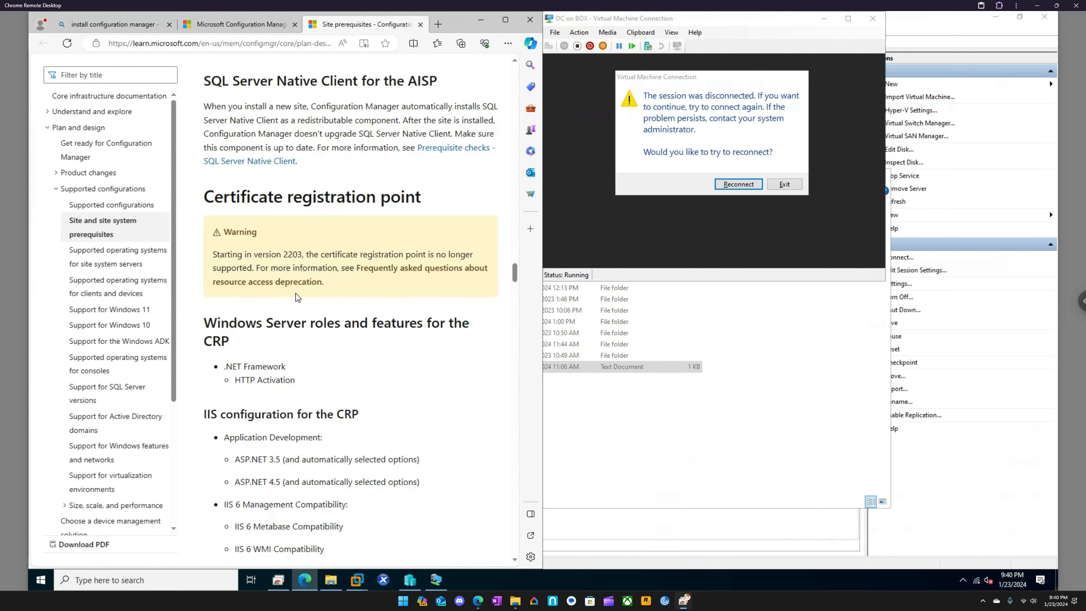
scroll(298, 298, "down", 1)
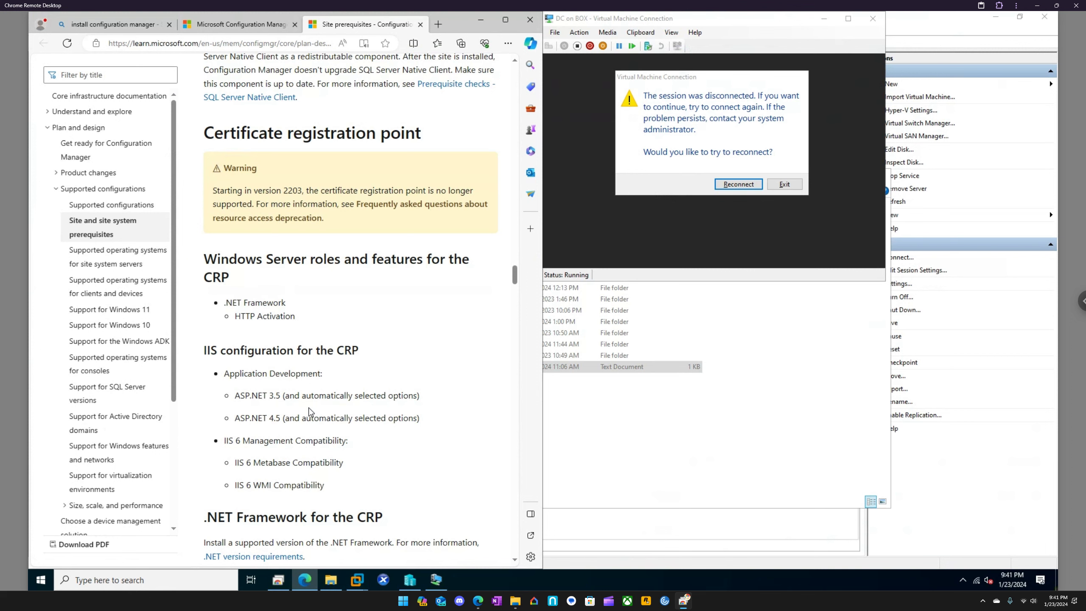
scroll(311, 414, "down", 1)
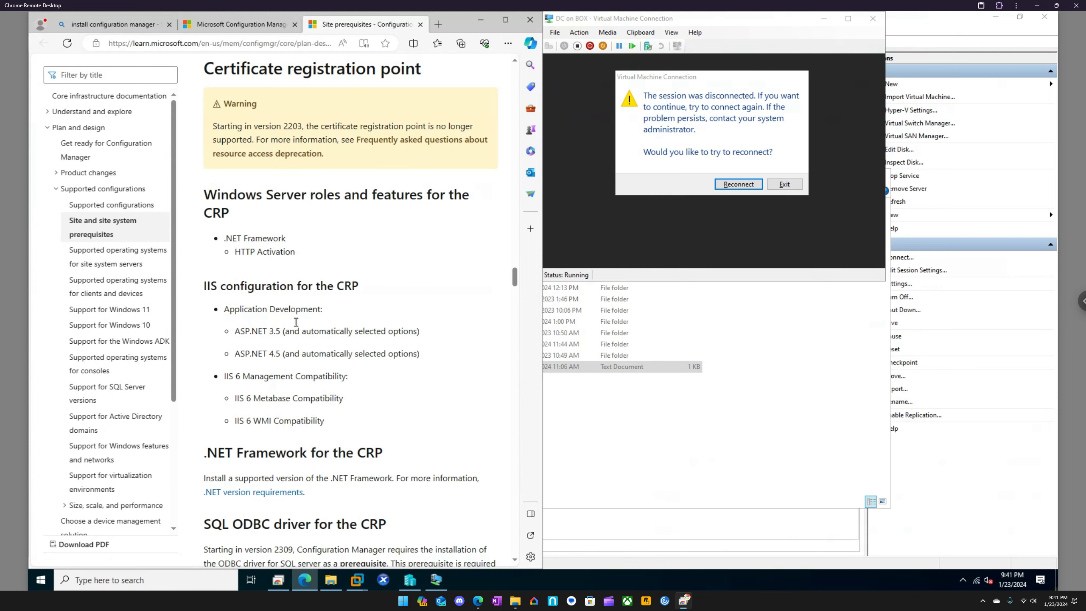
Reconnect to the DC virtual machine and read the prerequisites from the certificate registration point through the Endpoint Protection point
left_click(738, 184)
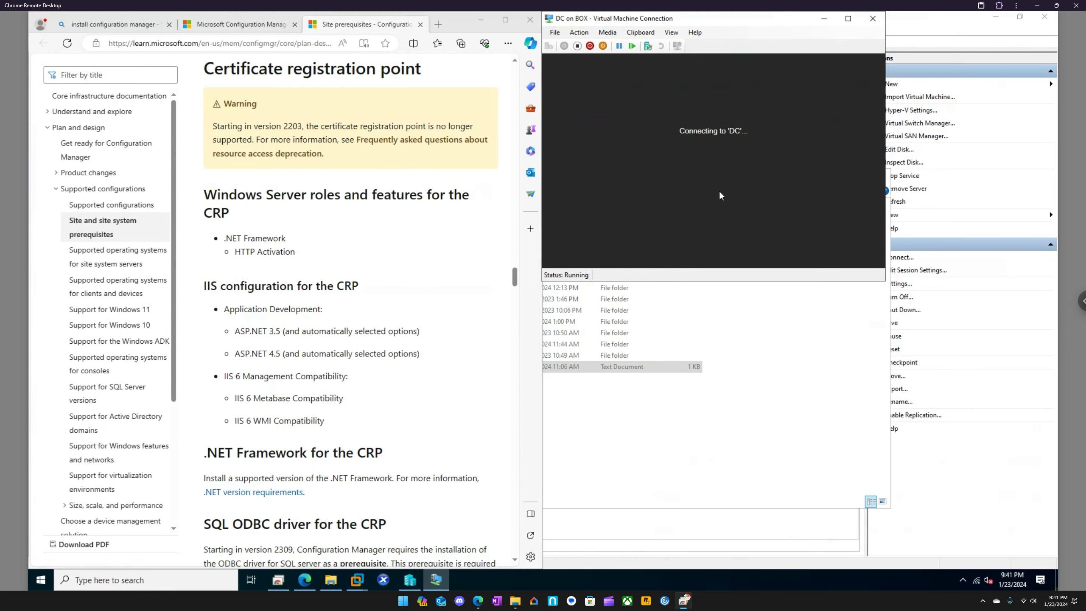
scroll(357, 378, "down", 4)
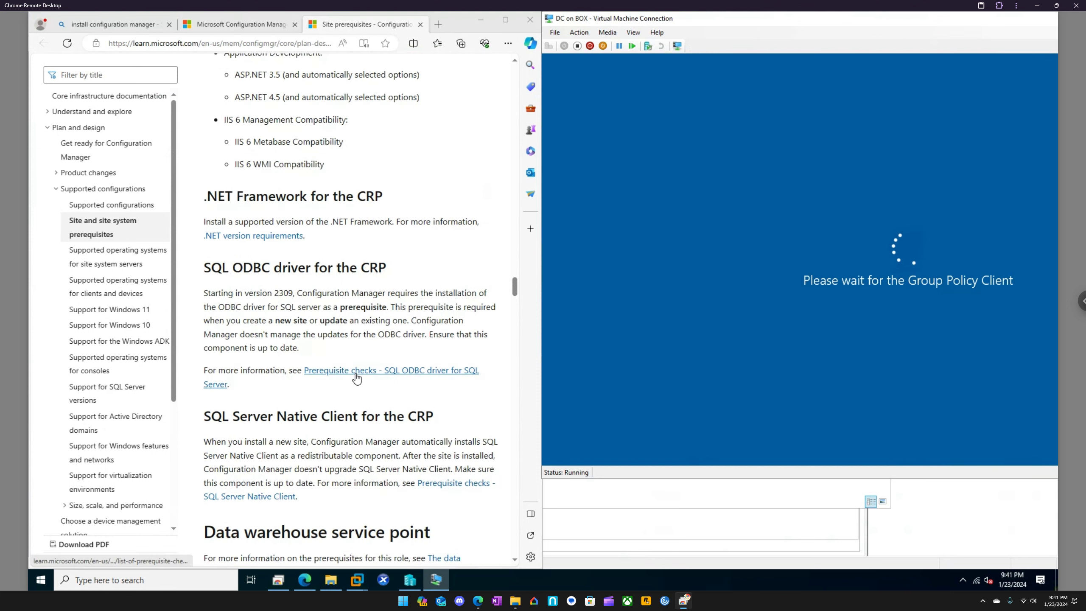
scroll(357, 379, "down", 3)
scroll(357, 379, "down", 4)
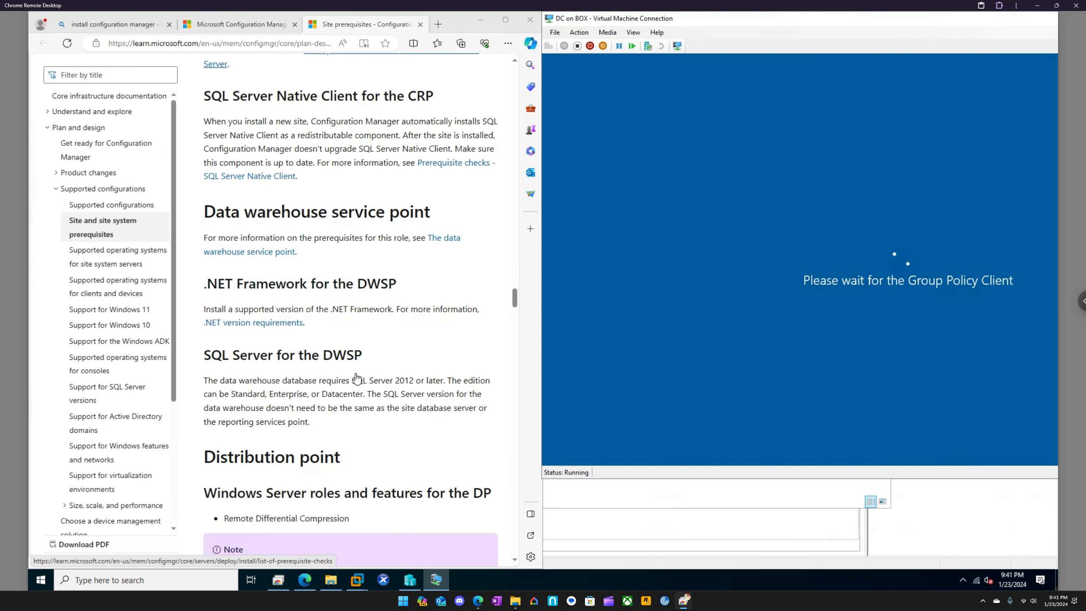
scroll(357, 379, "down", 6)
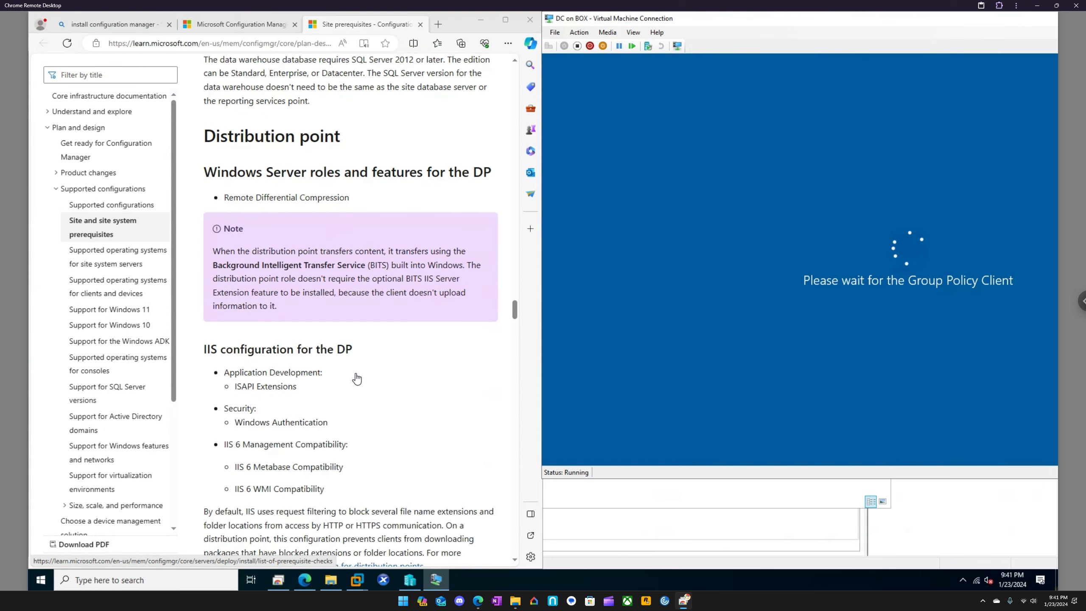
scroll(352, 365, "down", 1)
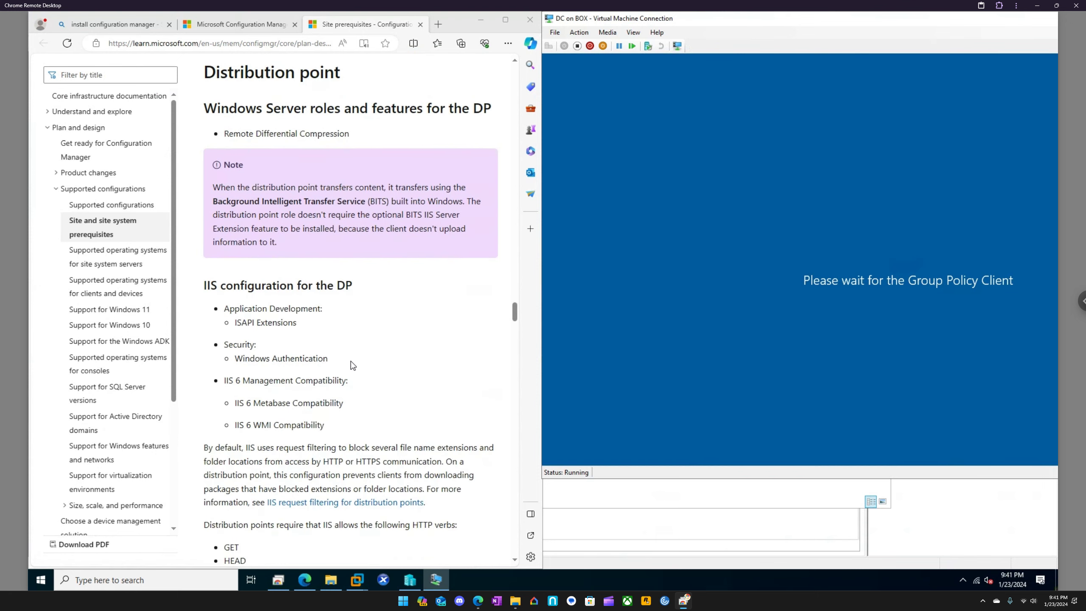
scroll(352, 364, "down", 7)
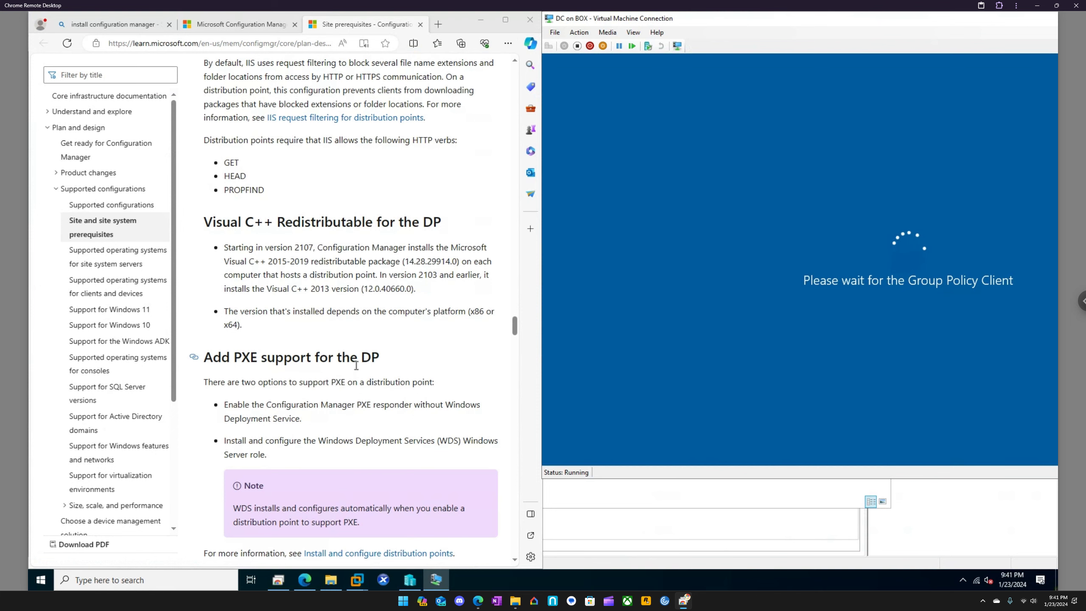
scroll(357, 365, "down", 9)
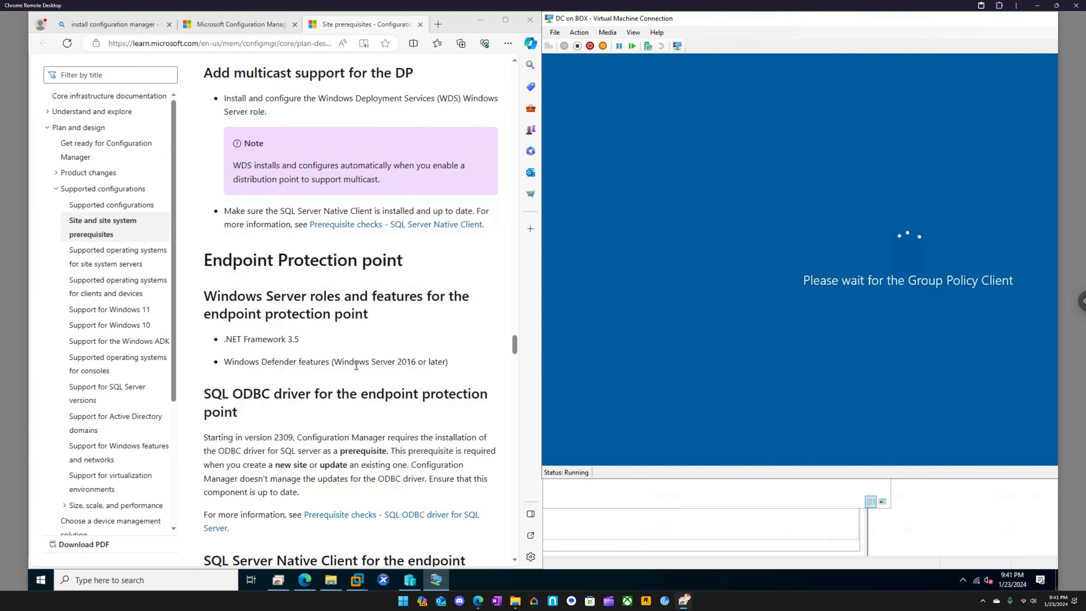
scroll(357, 366, "down", 4)
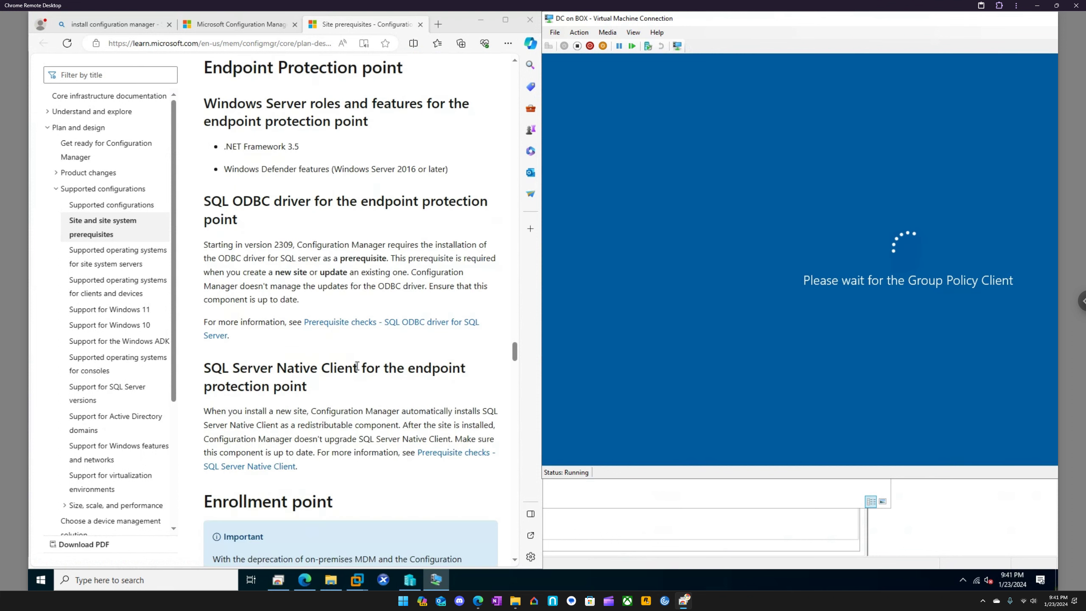
Read the prerequisites from the enrollment point and enrollment proxy point through the management, reporting services and software update points
scroll(357, 367, "down", 3)
scroll(358, 367, "down", 7)
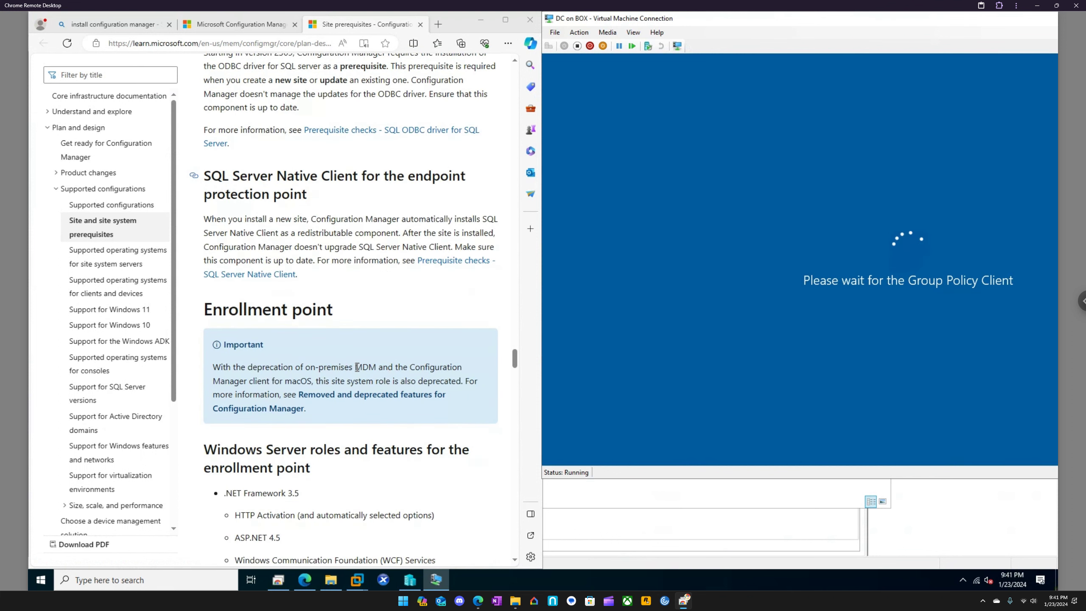
scroll(357, 367, "down", 4)
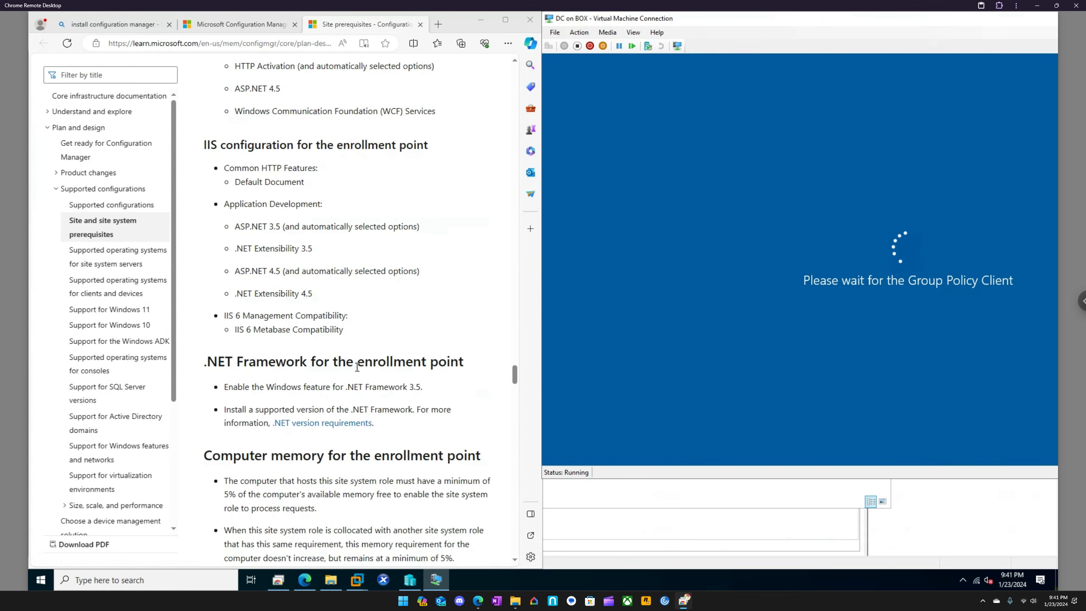
scroll(358, 367, "down", 11)
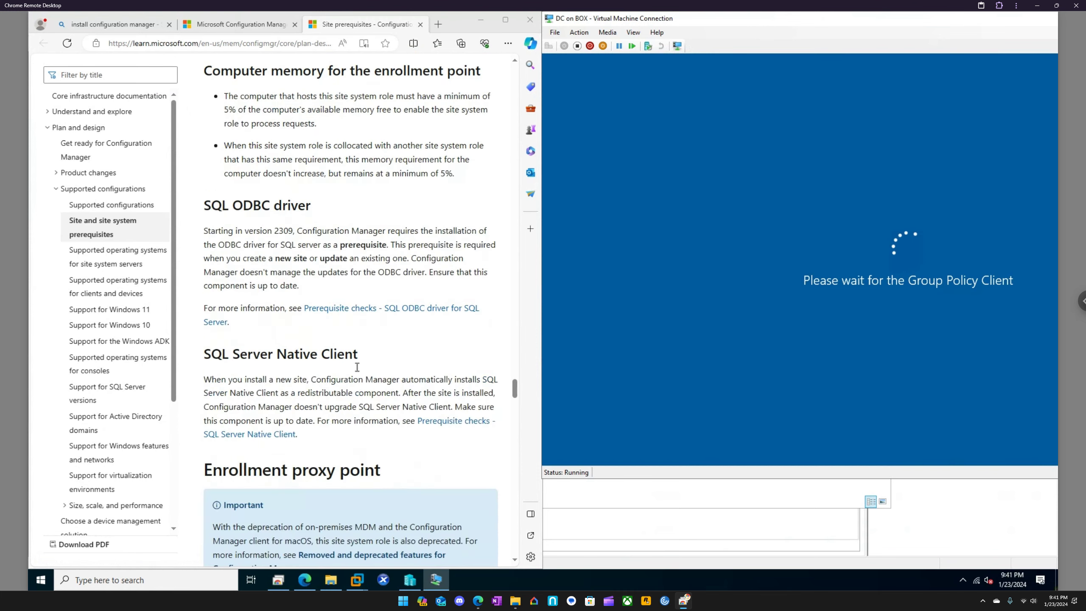
scroll(357, 367, "down", 12)
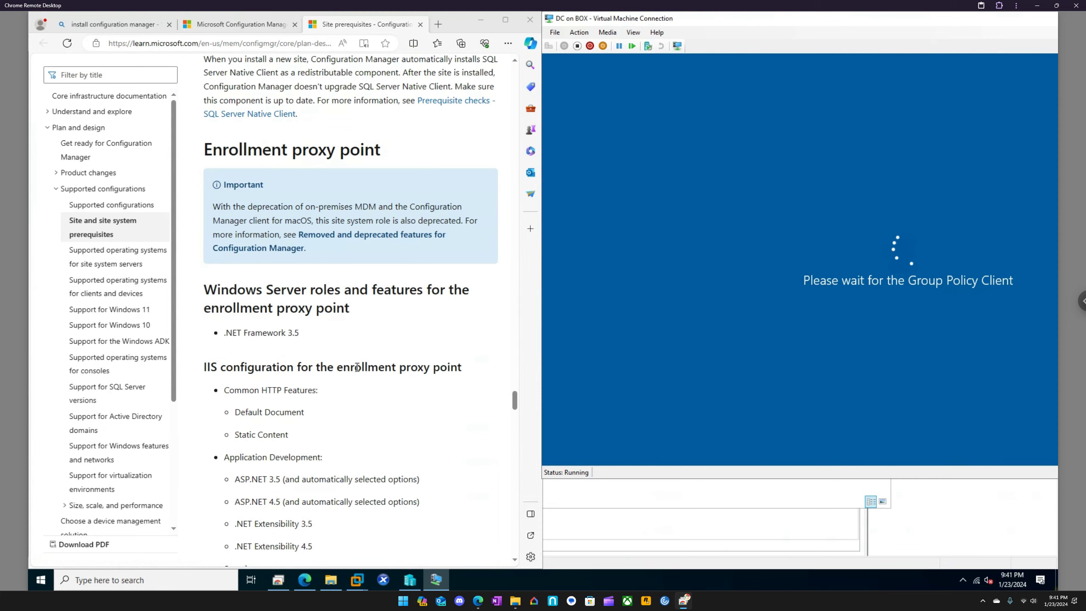
scroll(357, 367, "down", 12)
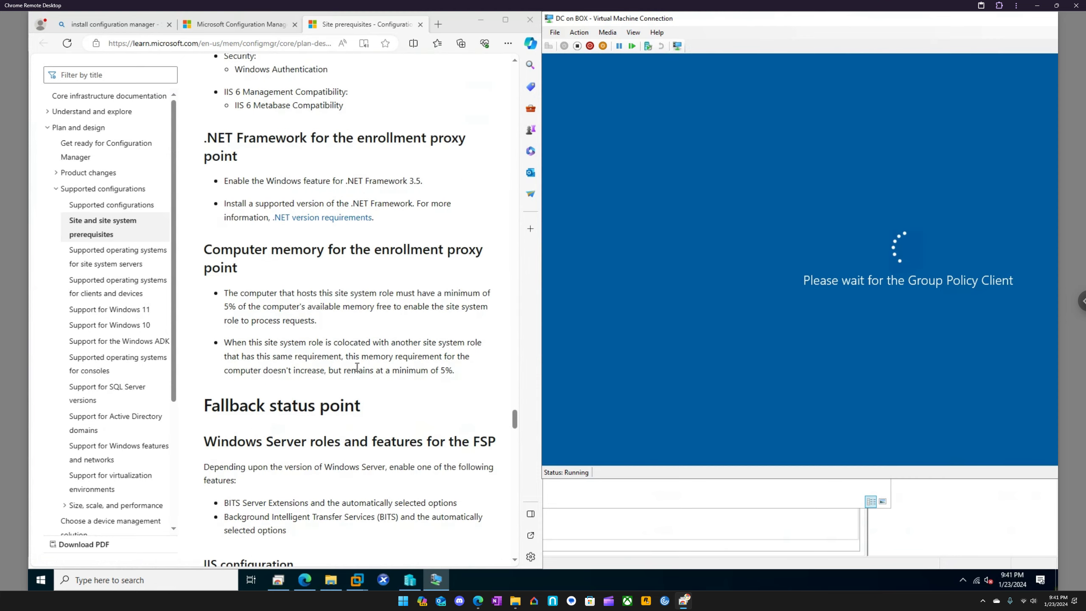
scroll(357, 367, "down", 14)
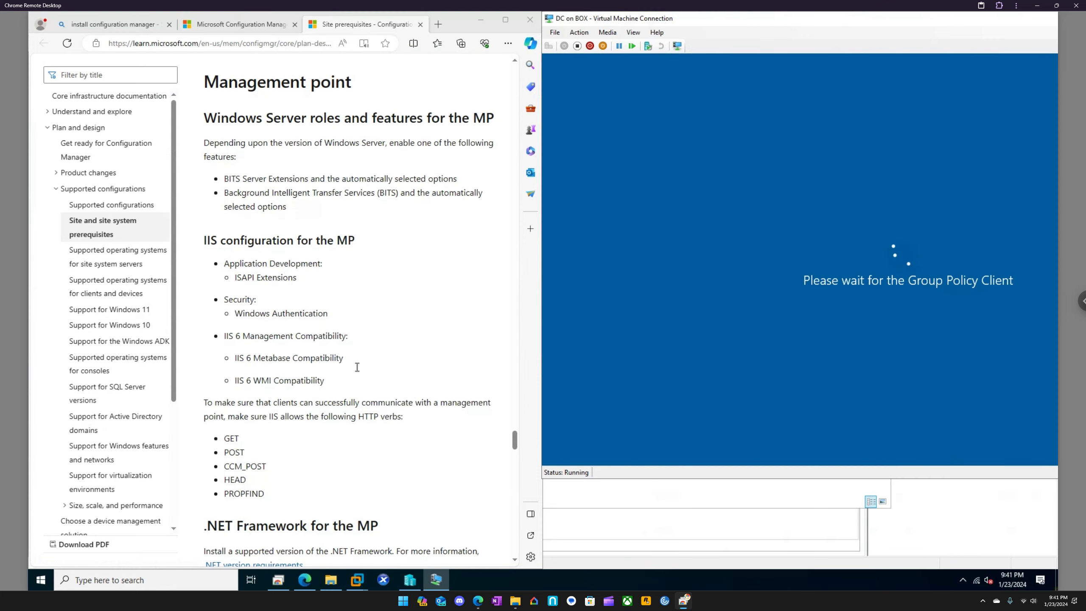
scroll(357, 367, "down", 20)
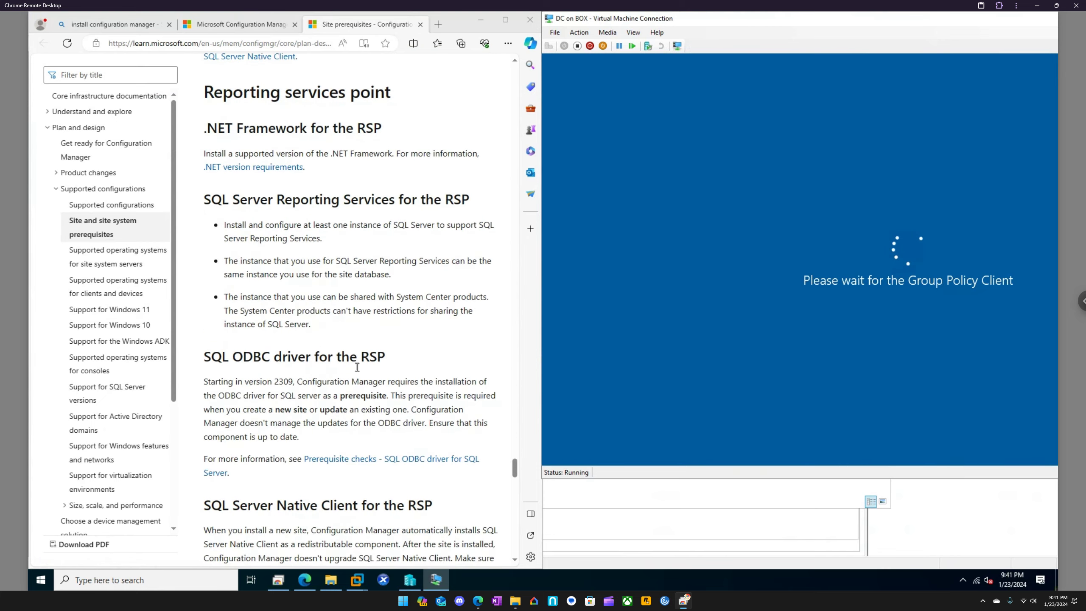
scroll(357, 367, "down", 6)
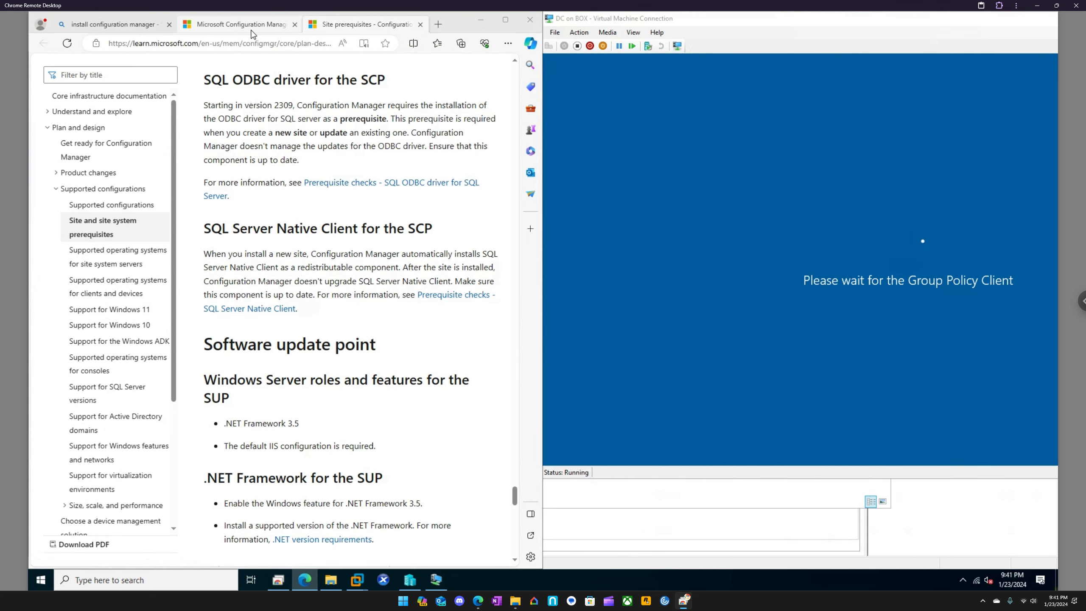
Review the prerequisites, things to know and resources on the Configuration Manager Current Branch evaluation download page
left_click(285, 29)
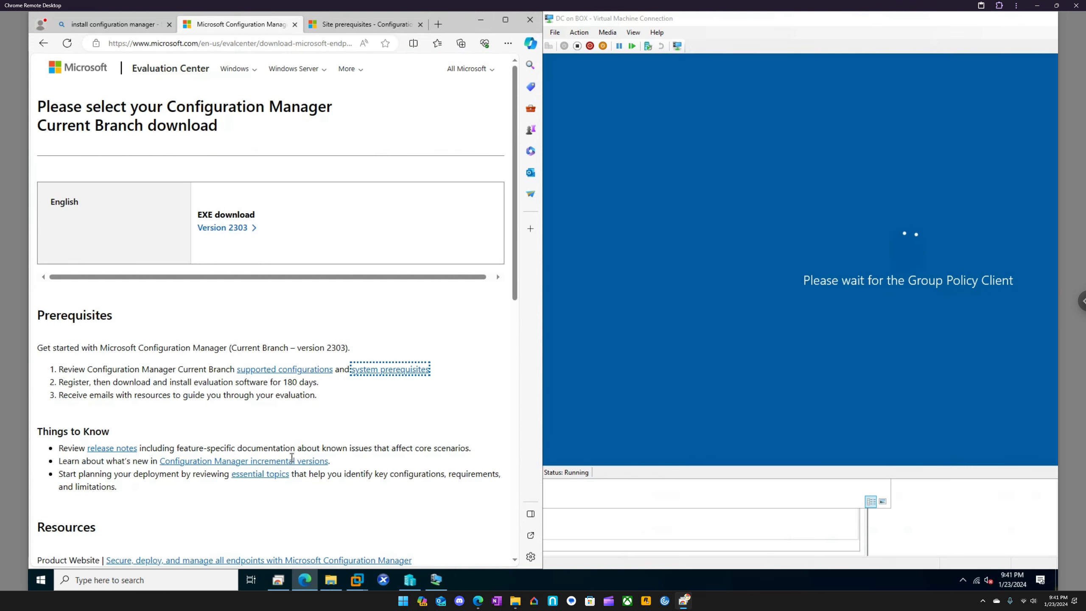
scroll(312, 458, "down", 1)
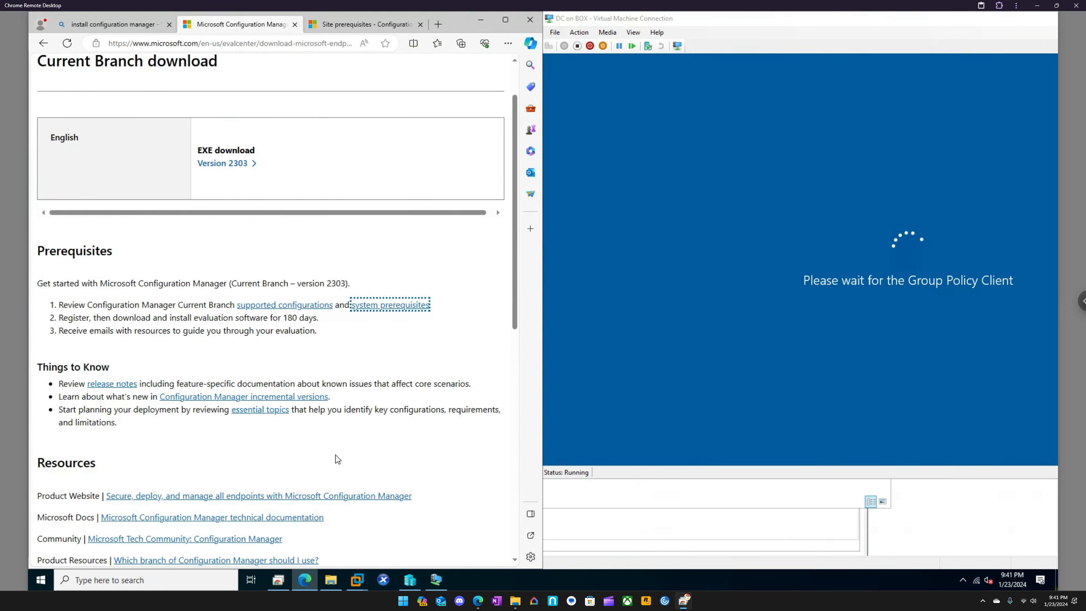
scroll(338, 459, "down", 1)
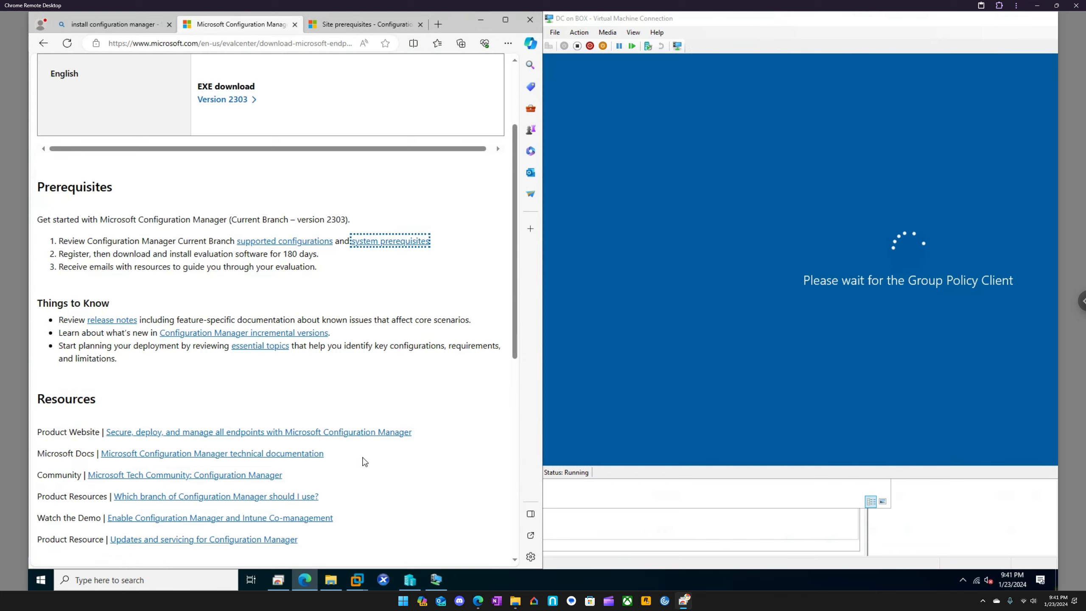
Minimize the browser and move the DC virtual machine connection window fully into view over Hyper-V Manager
left_click(483, 17)
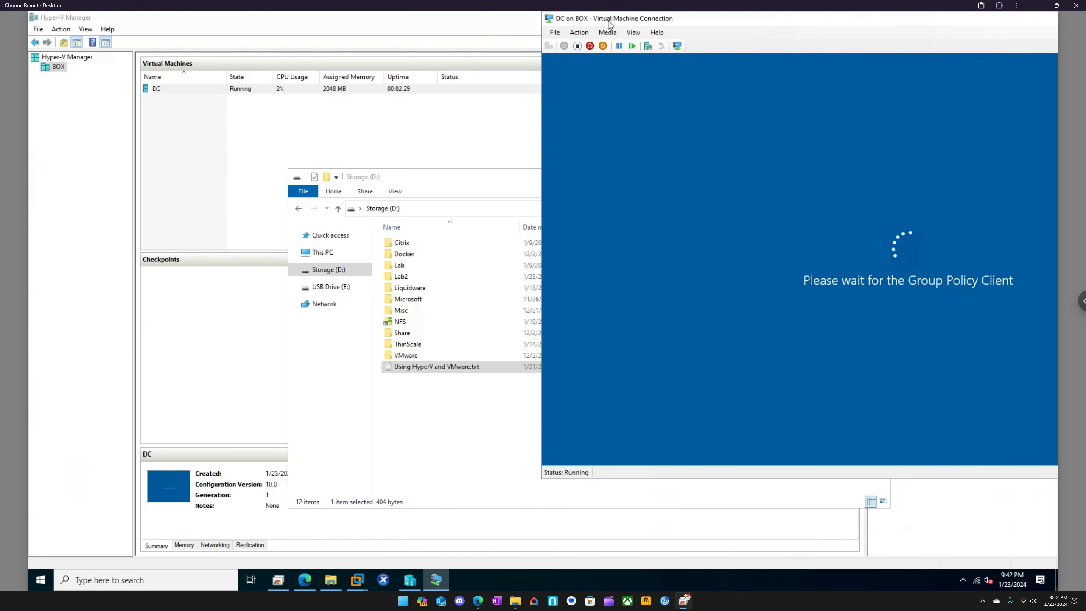
left_click_drag(608, 21, 218, 57)
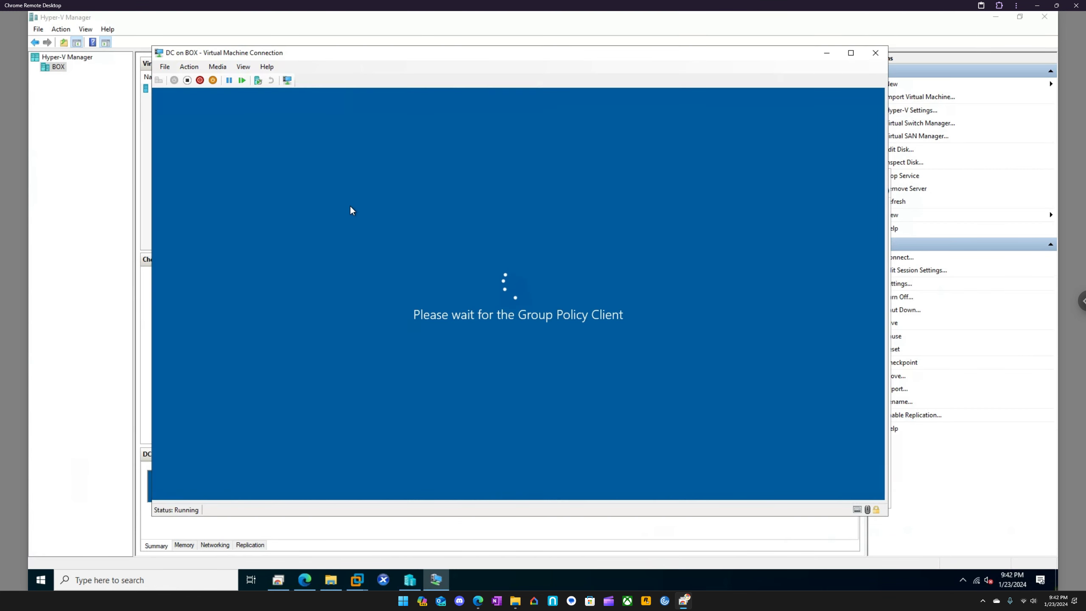
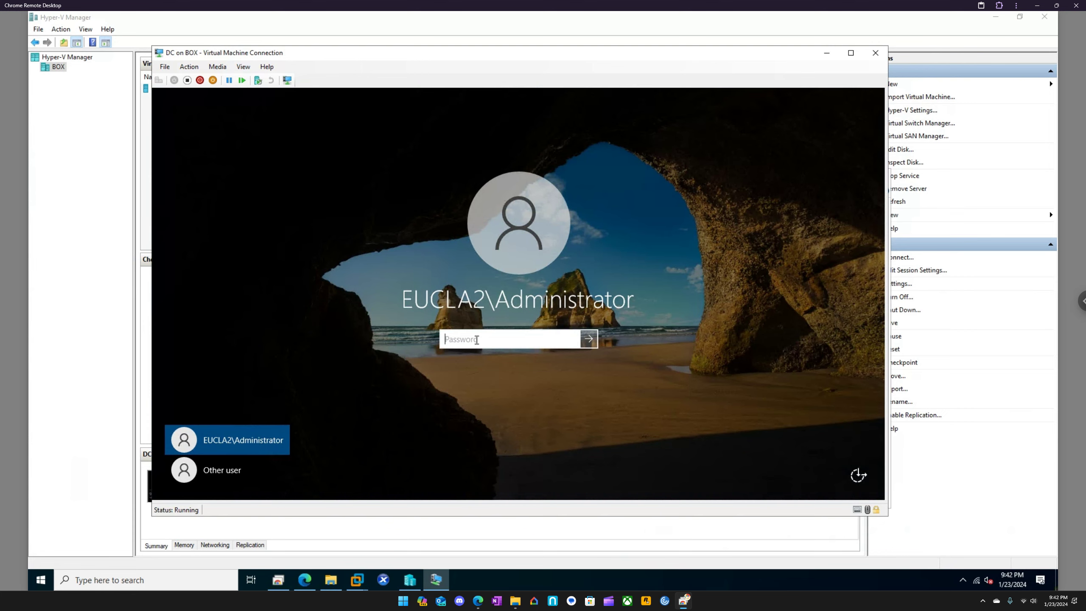
Sign in to the DC virtual machine with the domain administrator's account password and open Control Panel
type("•")
key("Return")
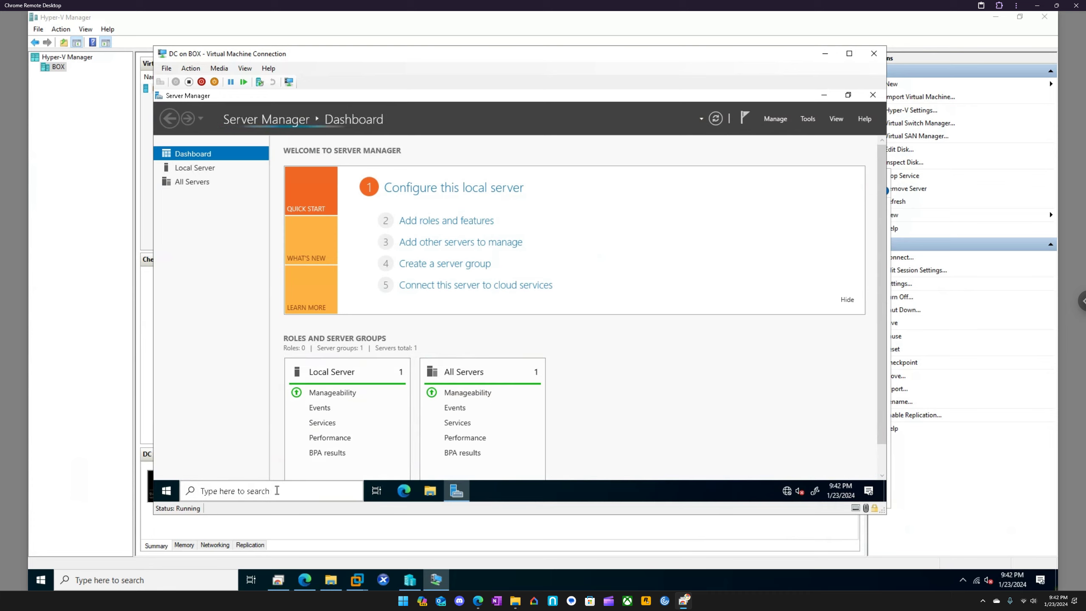
left_click(277, 490)
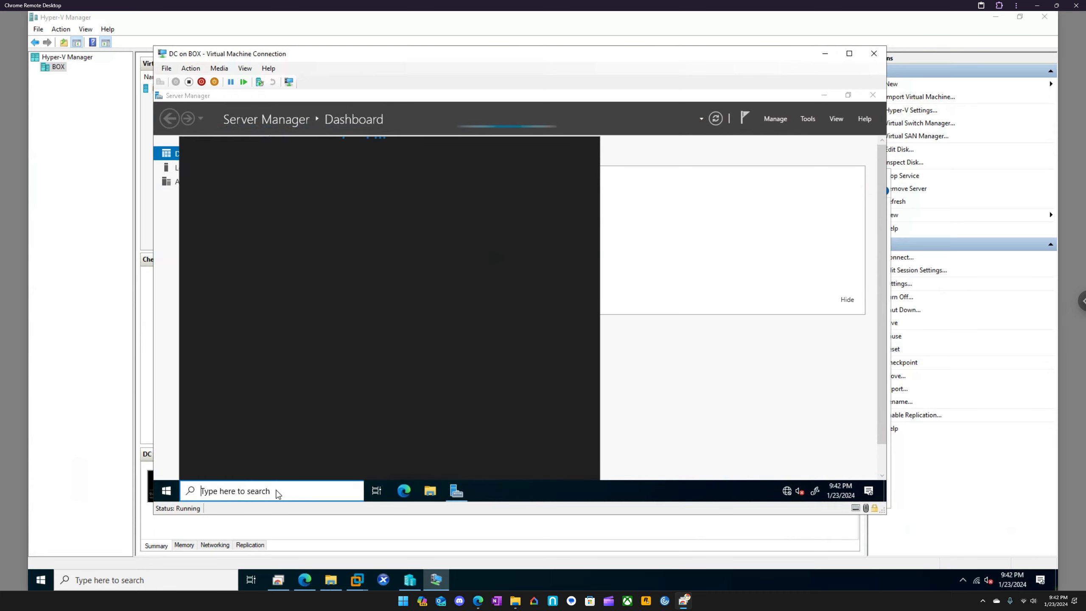
type("c")
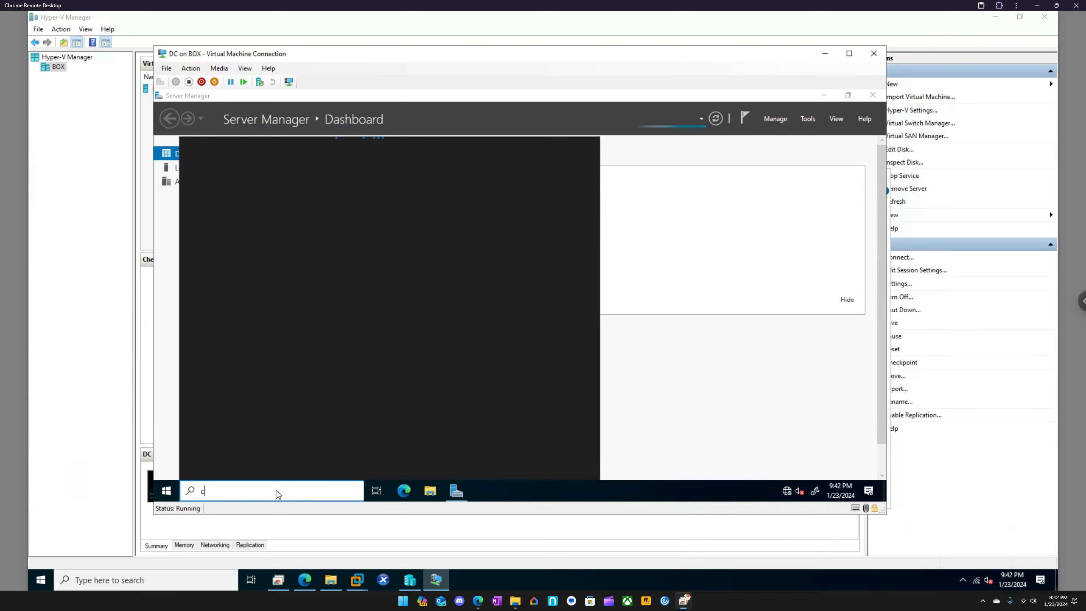
type("ontrol")
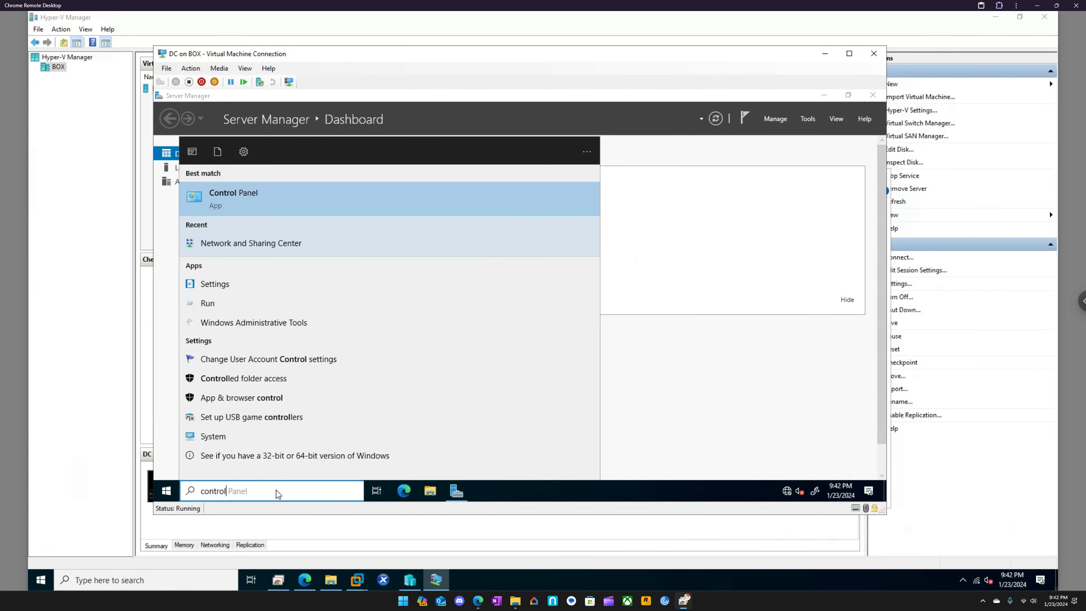
key("Return")
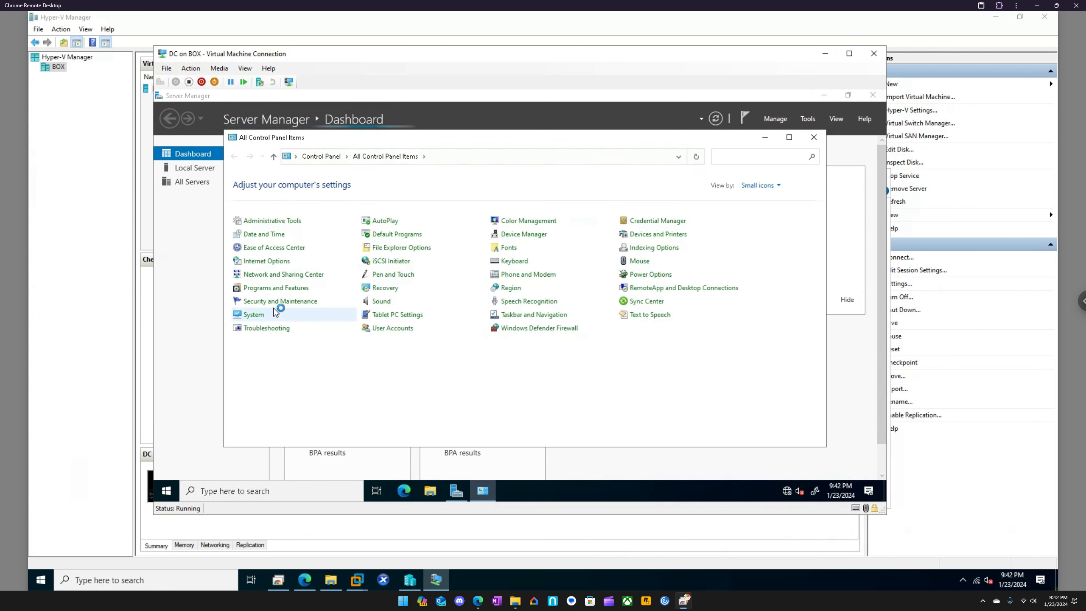
Turn off Windows Defender Firewall for domain networks on the DC virtual machine
left_click(536, 328)
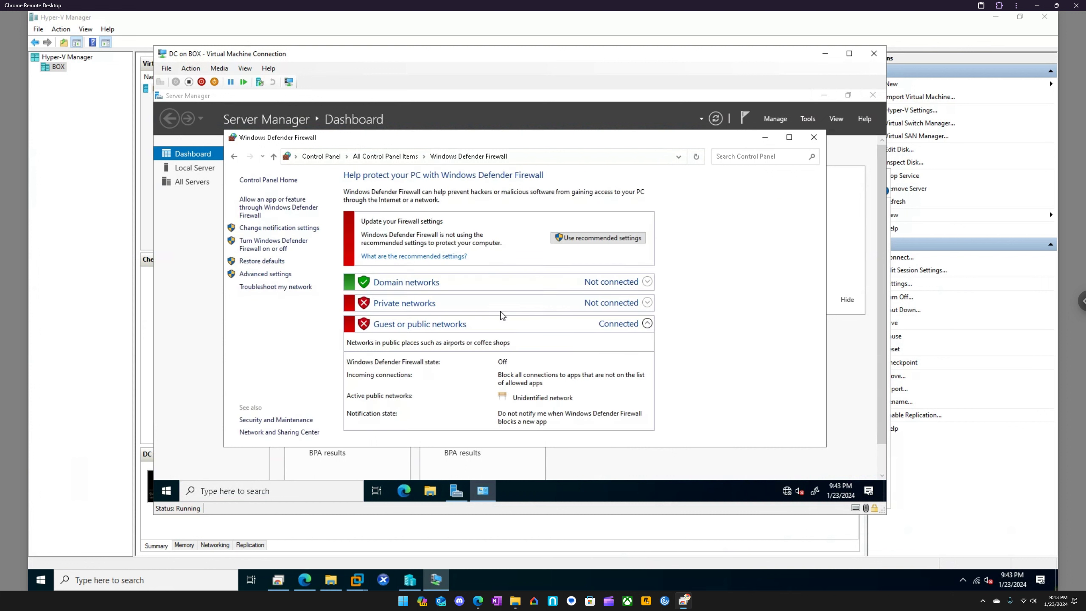
left_click(266, 244)
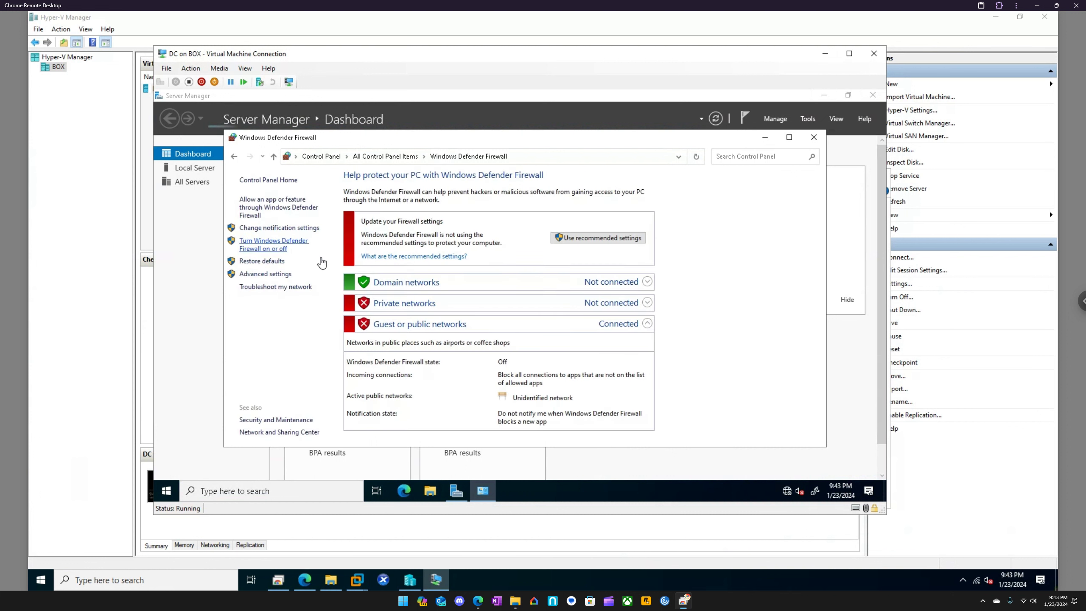
left_click(402, 257)
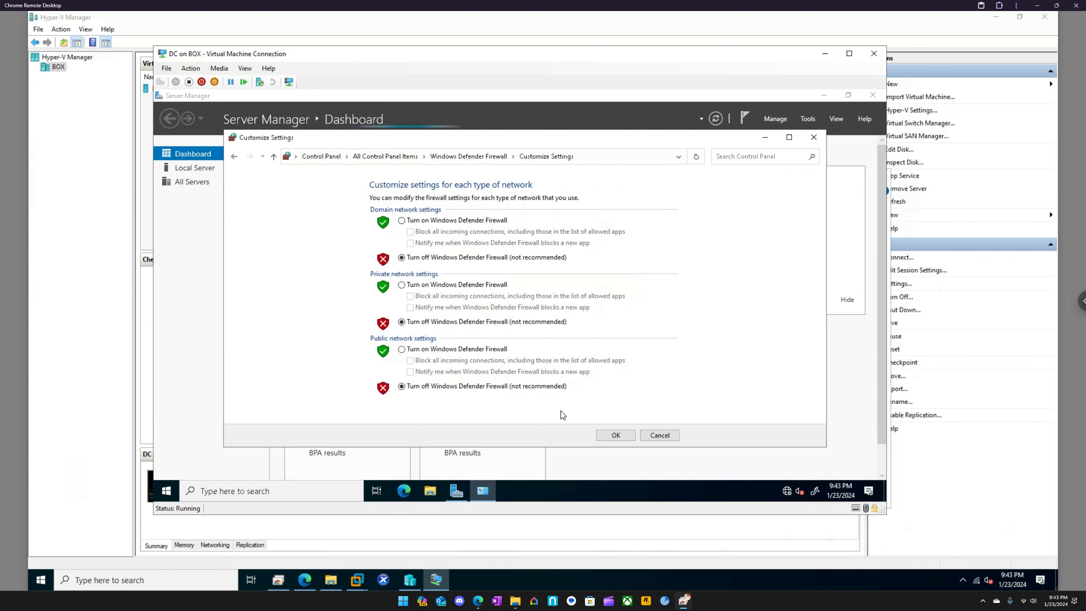
left_click(615, 435)
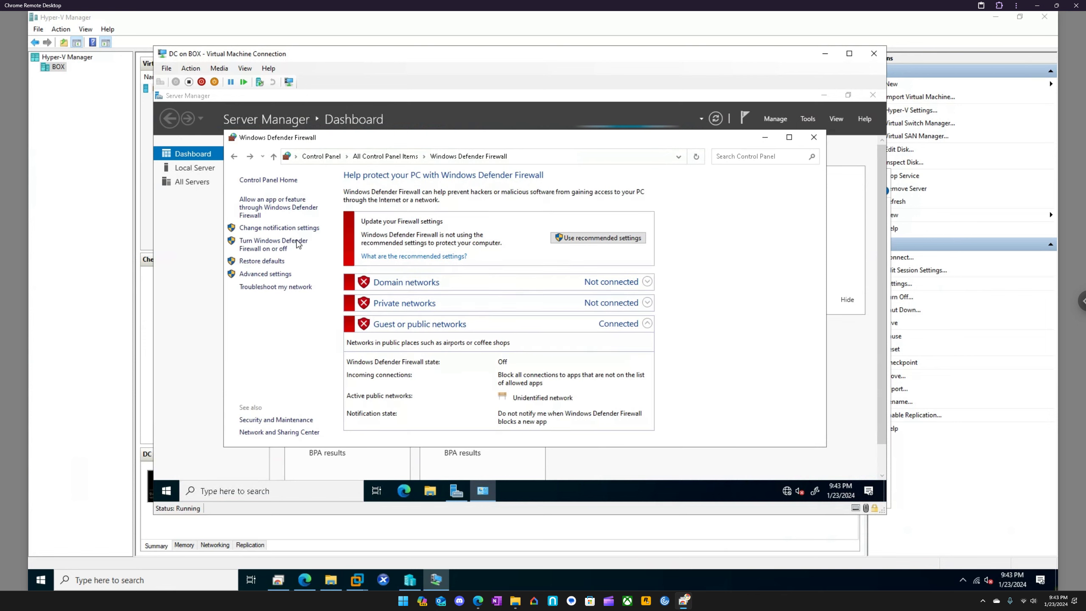
Open the Internet Protocol Version 4 properties of the DC's Ethernet adapter through Network and Sharing Center
left_click(386, 157)
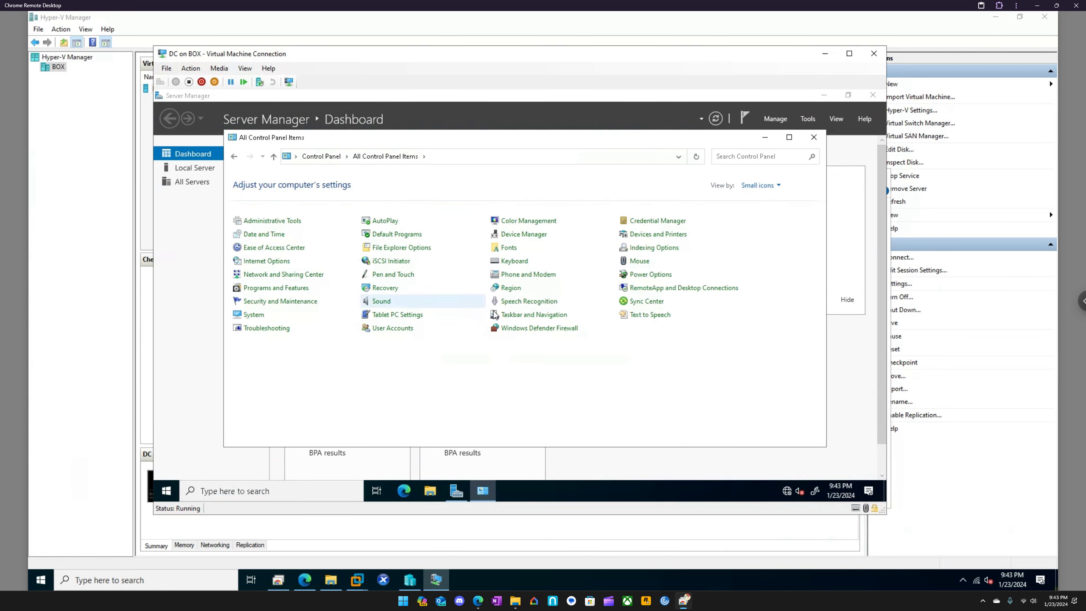
left_click(296, 275)
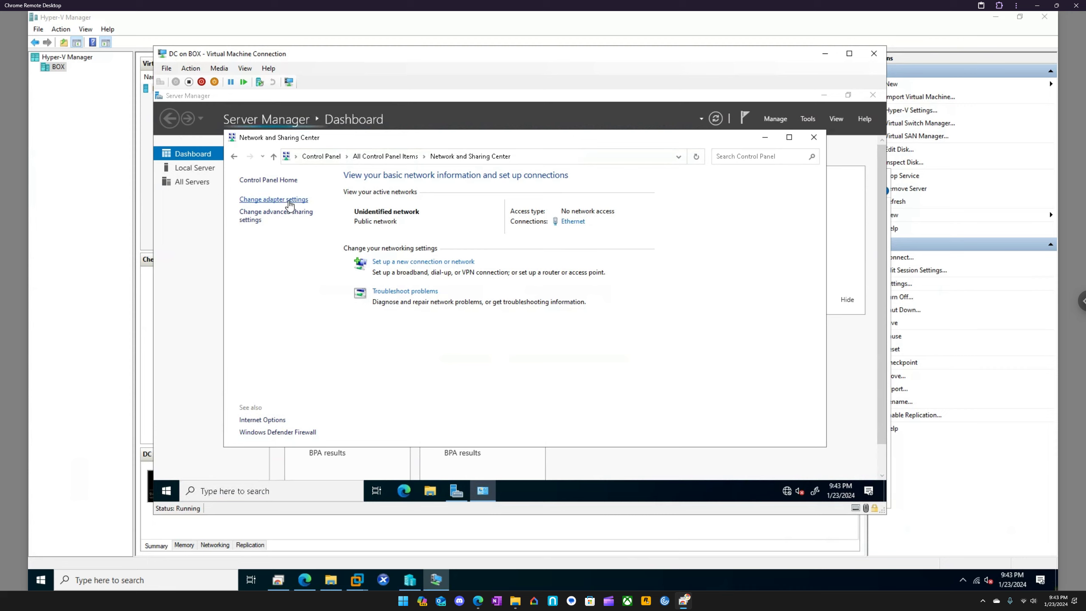
left_click(289, 205)
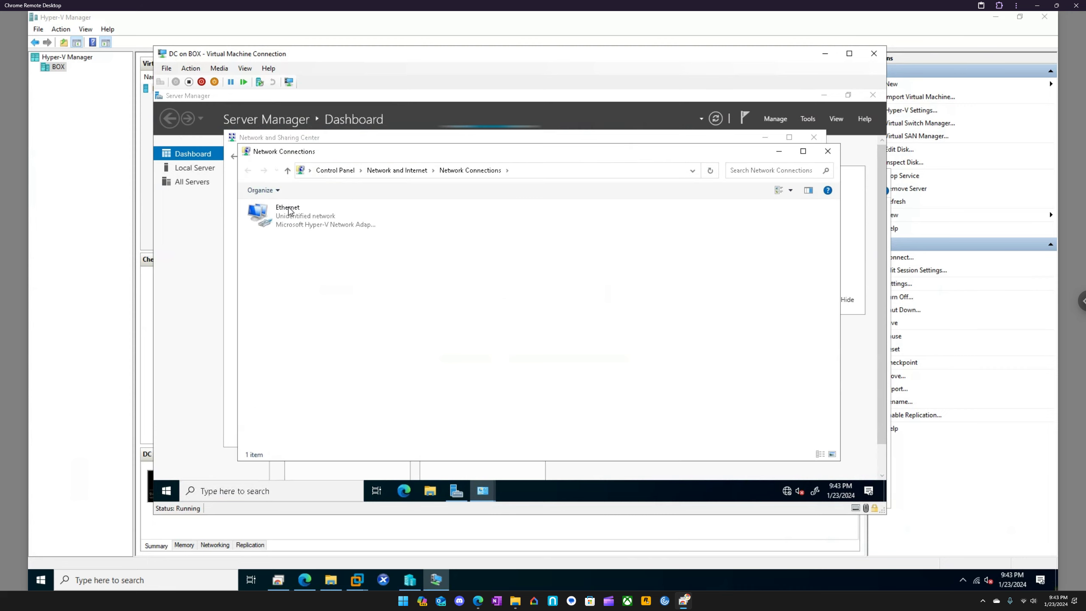
right_click(288, 221)
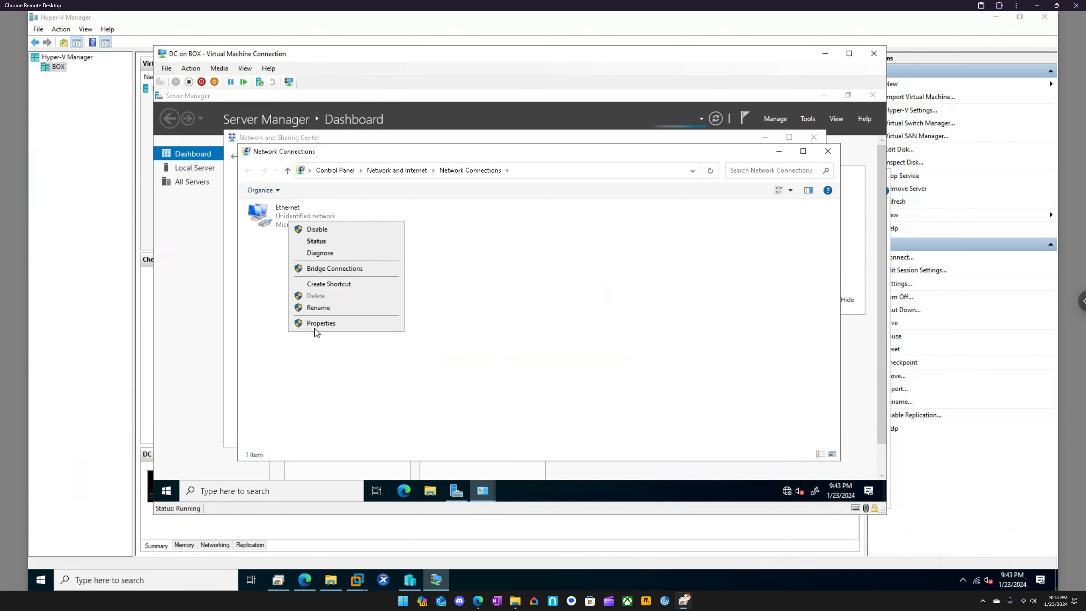
left_click(314, 324)
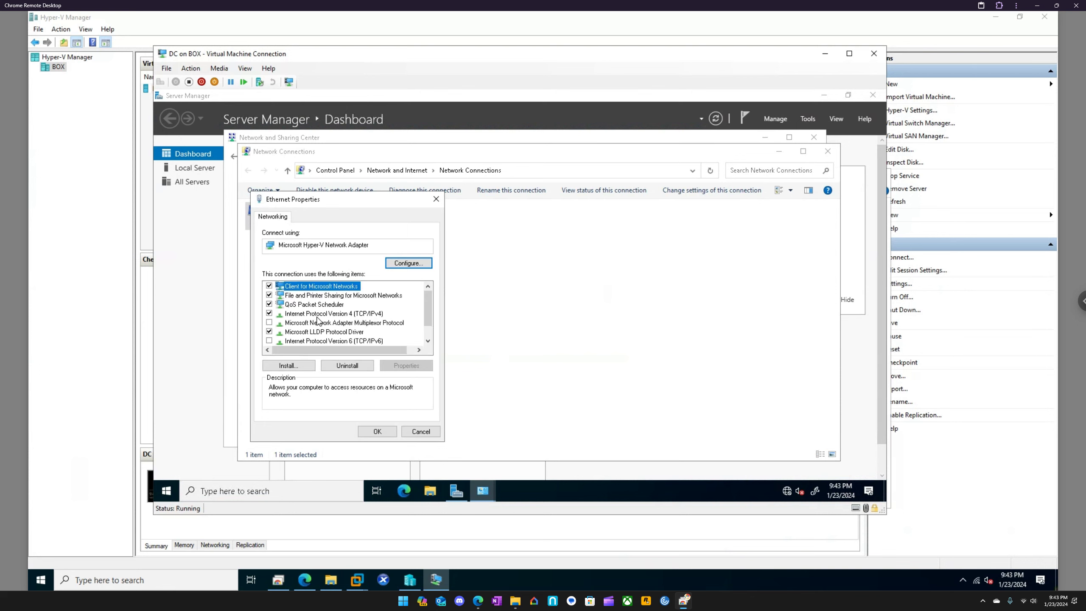
left_click(317, 314)
left_click(400, 367)
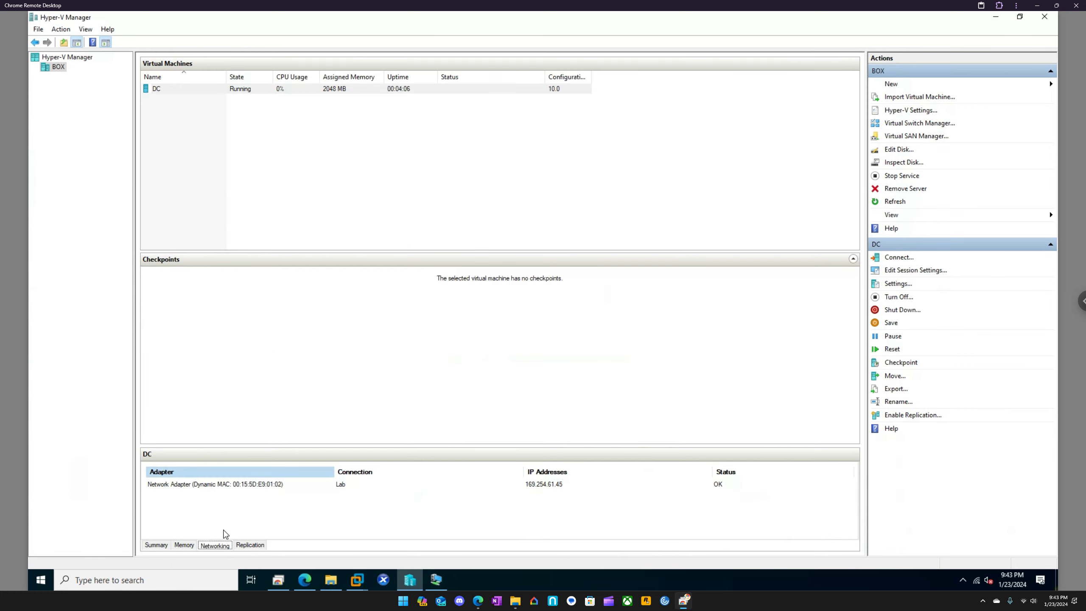
Try to give the Ethernet adapter a static IPv4 address beginning with 169.254
left_click(436, 580)
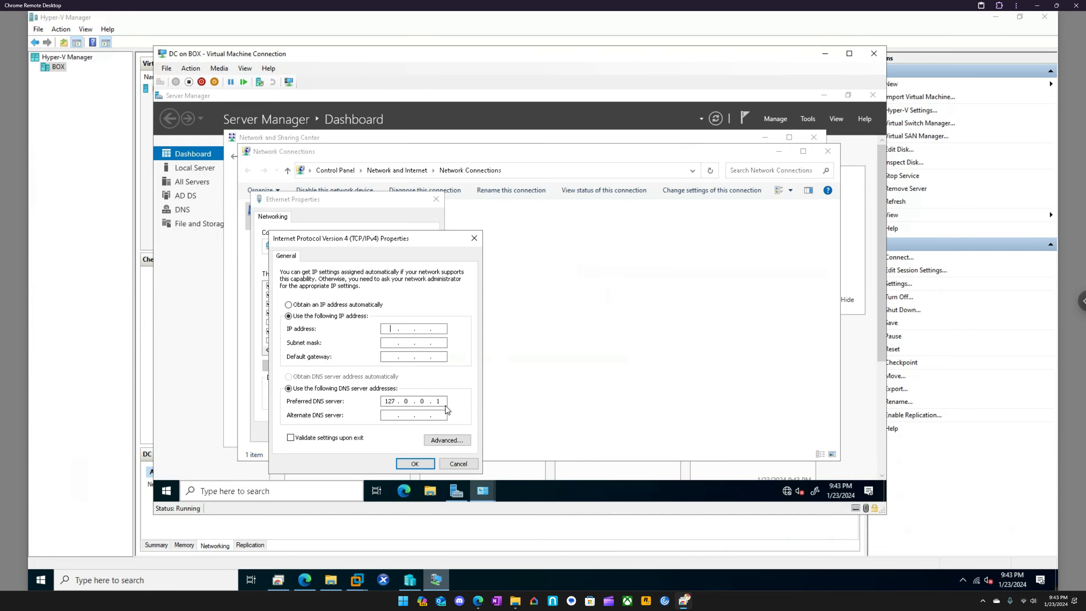
left_click_drag(486, 60, 413, 22)
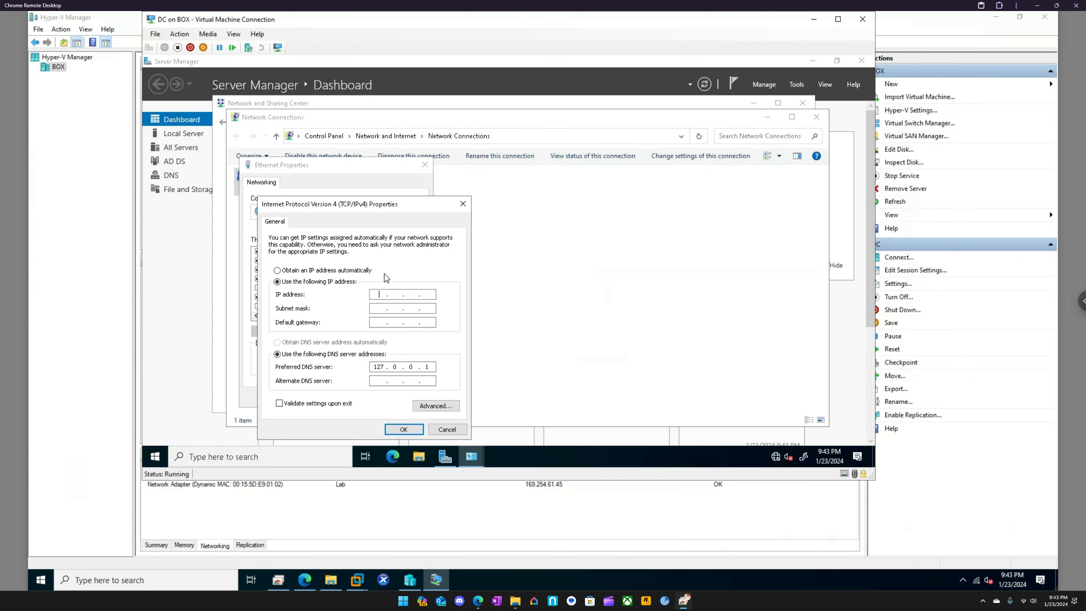
left_click(380, 295)
type("169 . 254 . 61 . 45")
key("Tab")
left_click(404, 429)
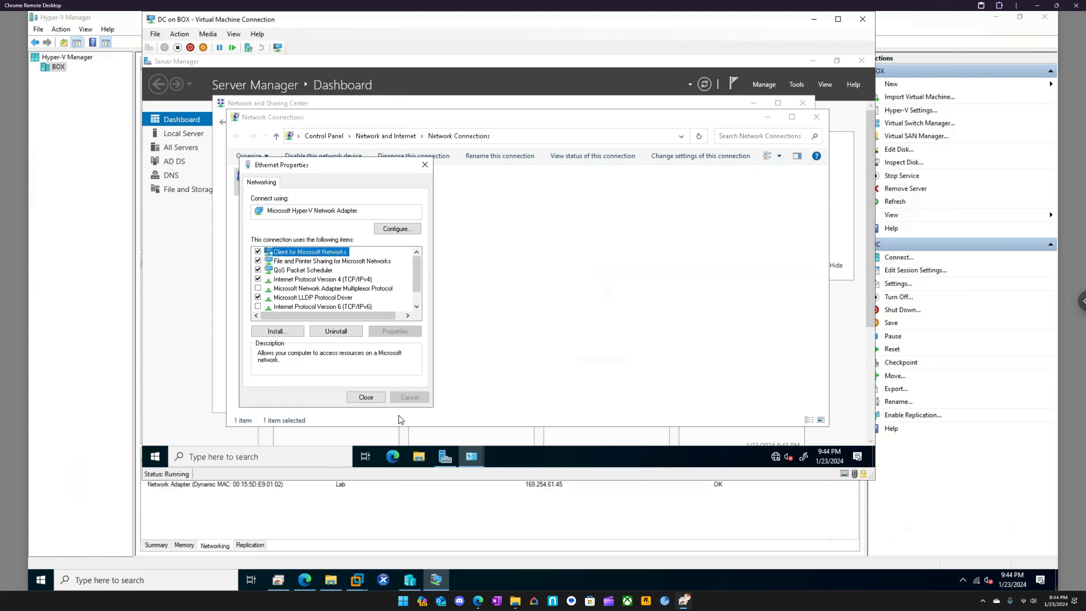
left_click(367, 398)
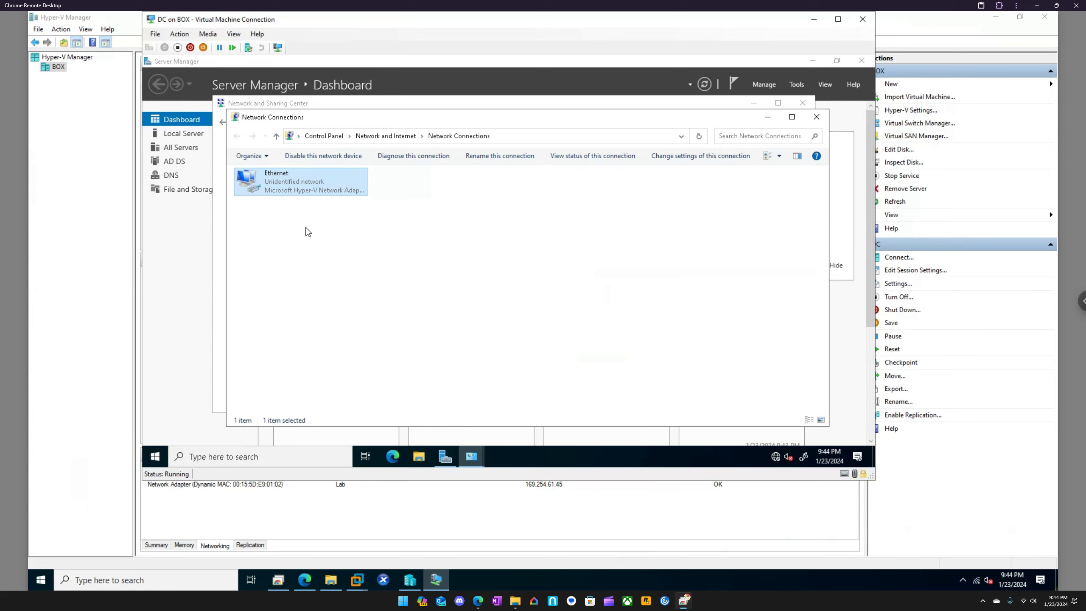
Reopen the Ethernet adapter's IPv4 properties and set it to obtain an IP address automatically
right_click(282, 182)
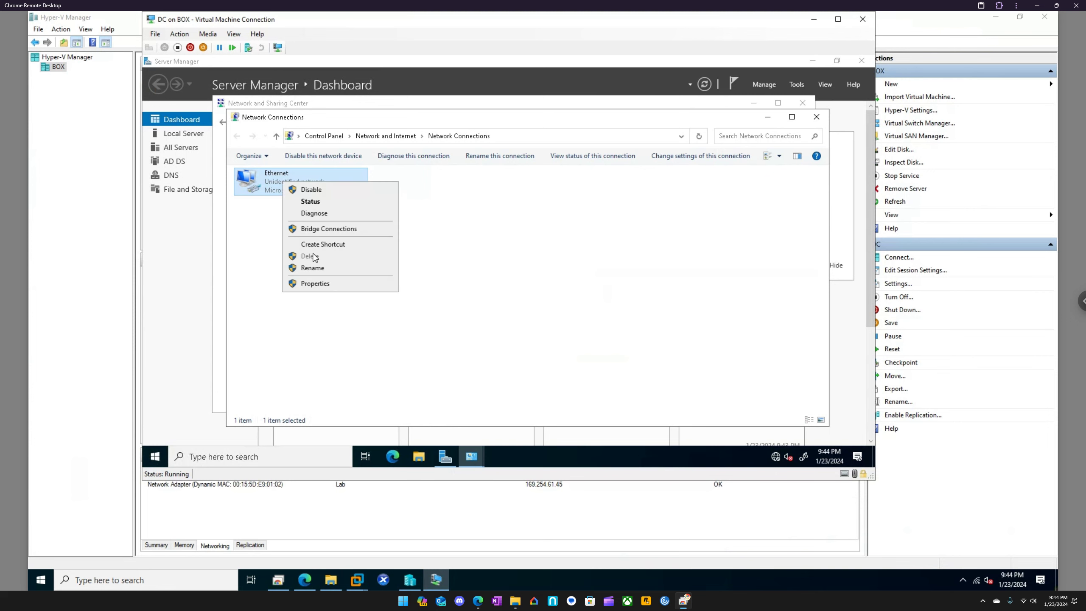
left_click(321, 283)
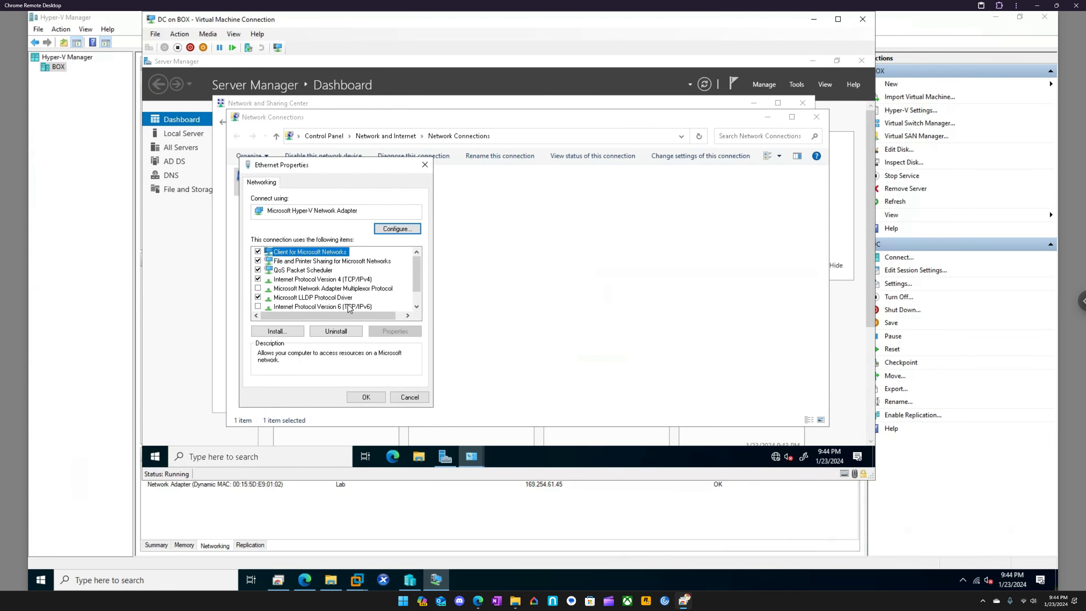
left_click(343, 280)
left_click(395, 331)
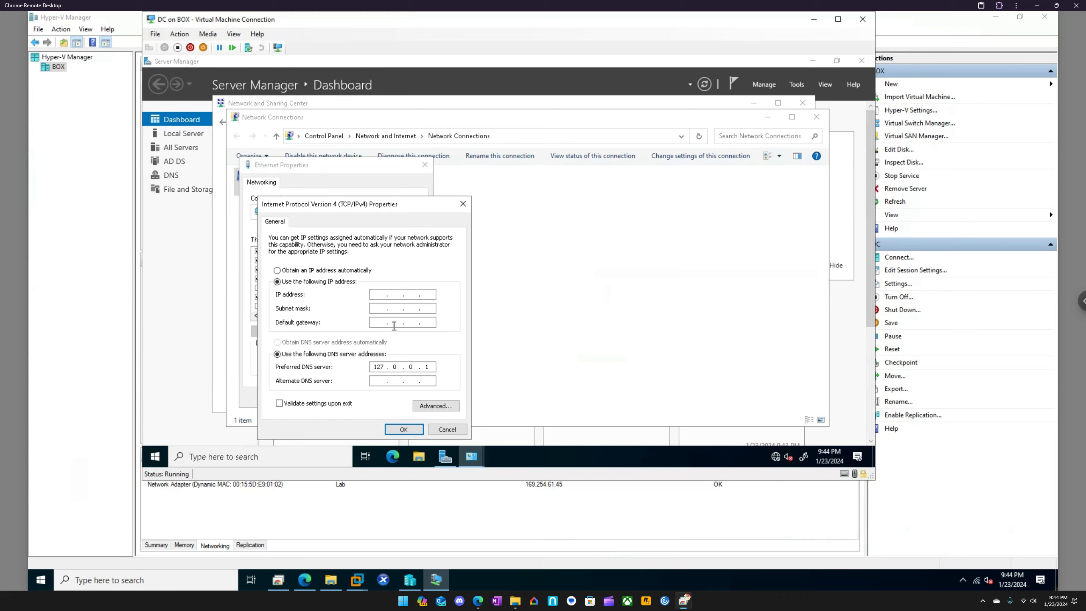
left_click(379, 296)
left_click(461, 205)
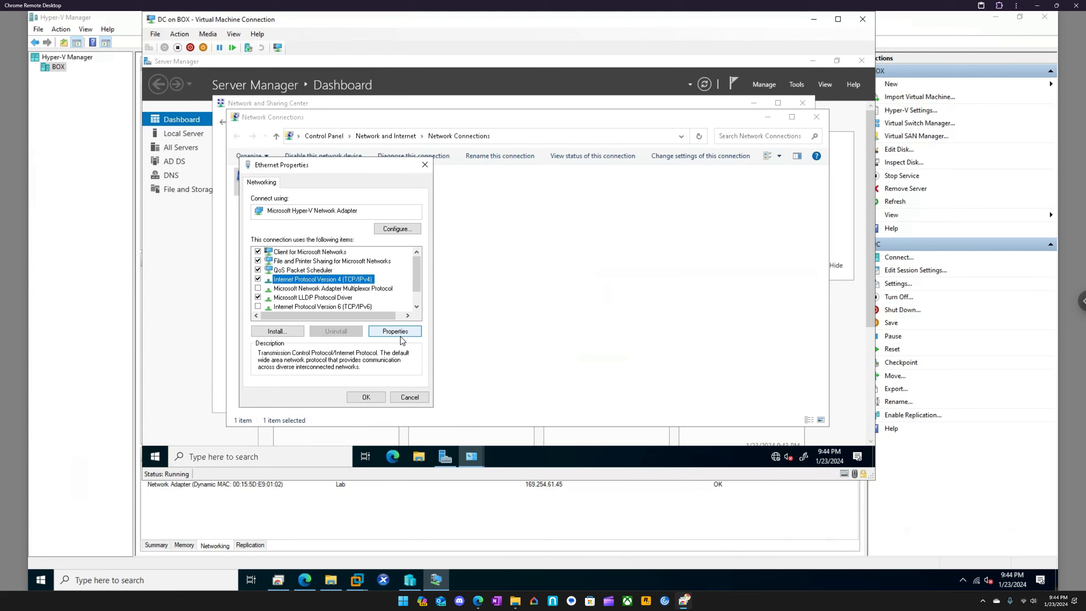
left_click(403, 333)
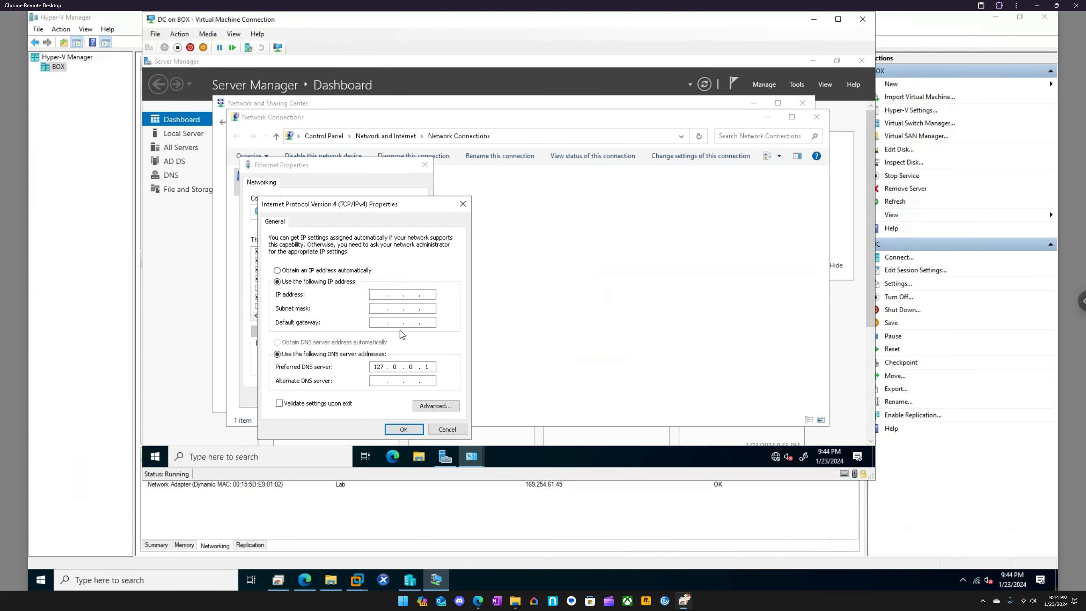
left_click(363, 270)
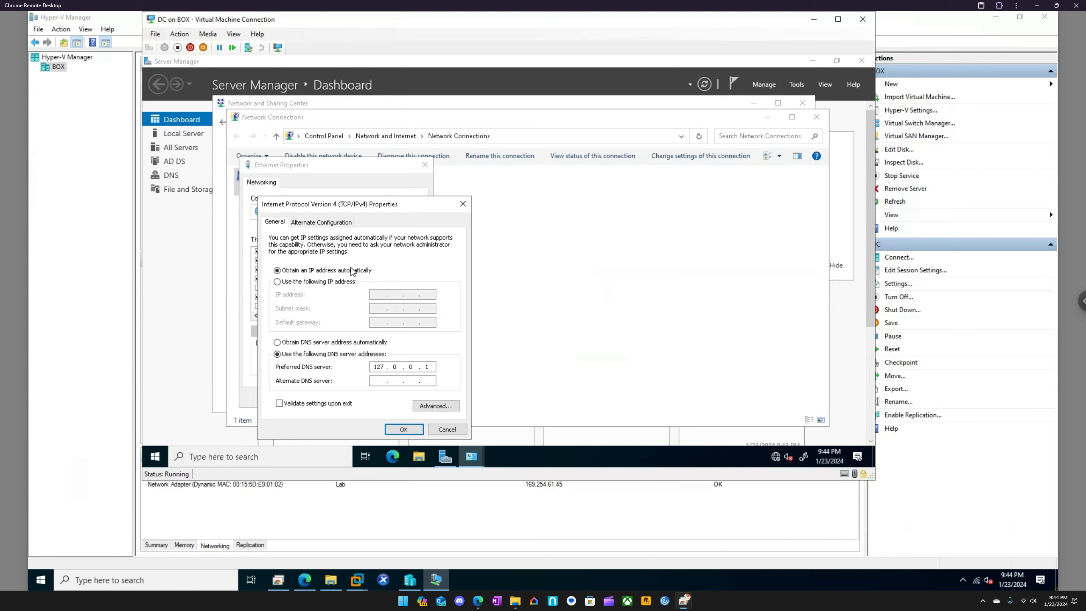
left_click(403, 429)
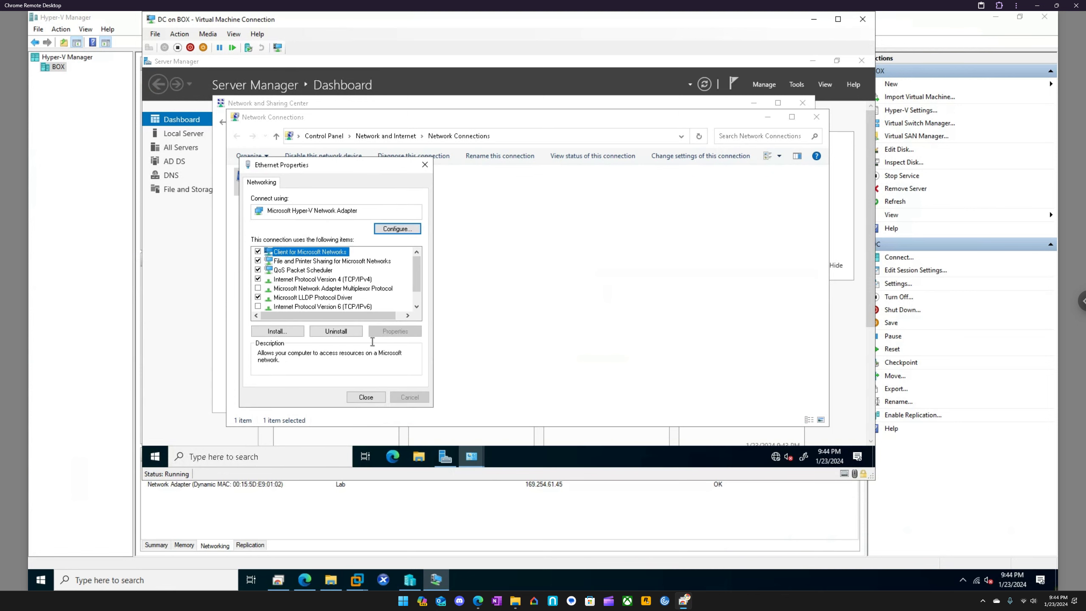
left_click(366, 397)
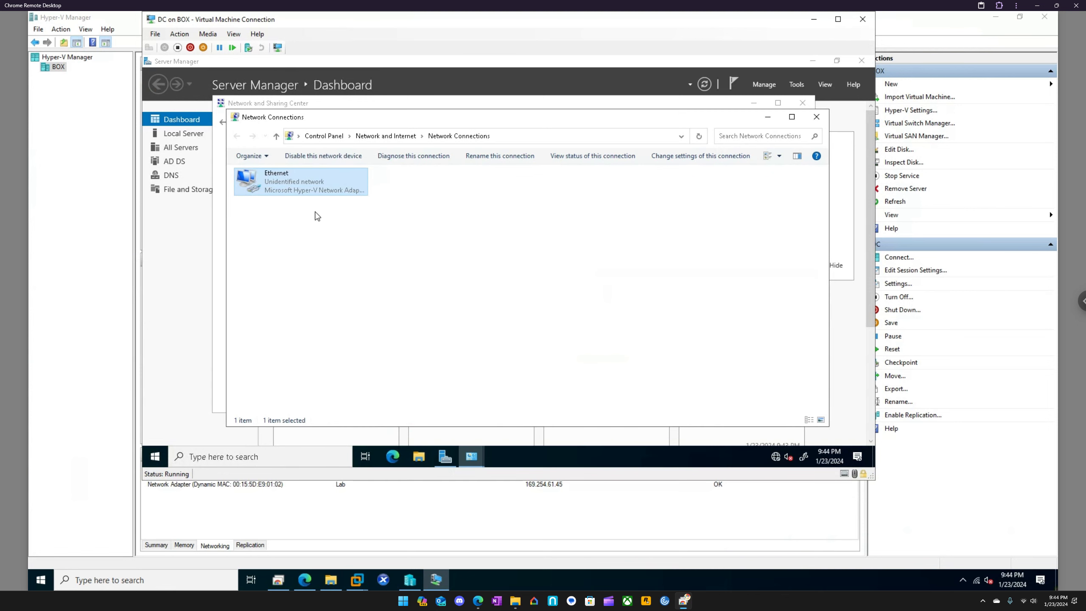
Assign the static IP address 192.168.1.10 to the Ethernet adapter in its IPv4 properties
right_click(293, 186)
left_click(331, 293)
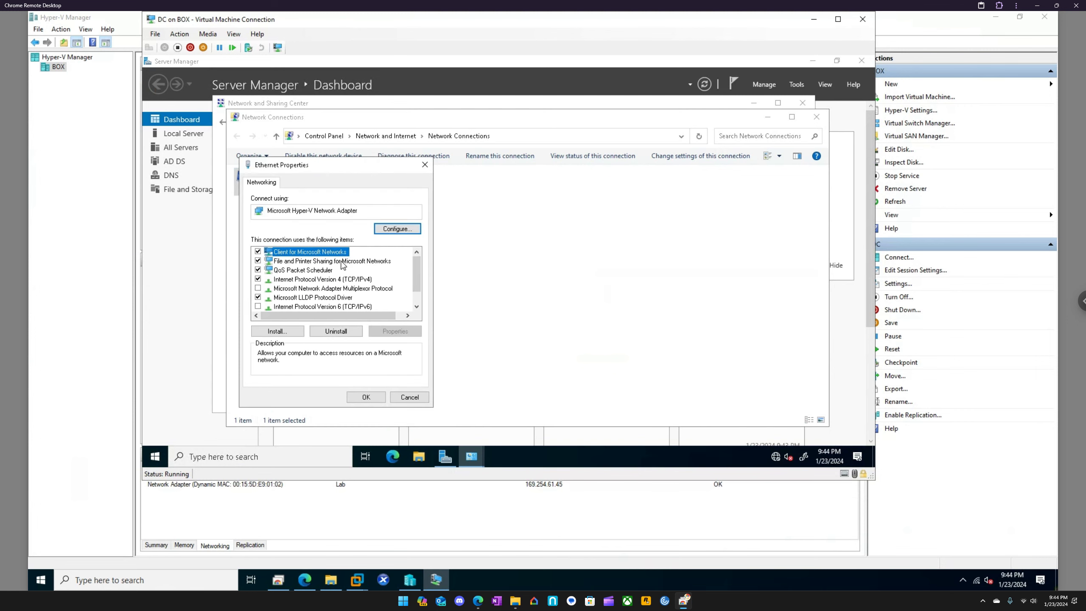
left_click(355, 280)
left_click(394, 331)
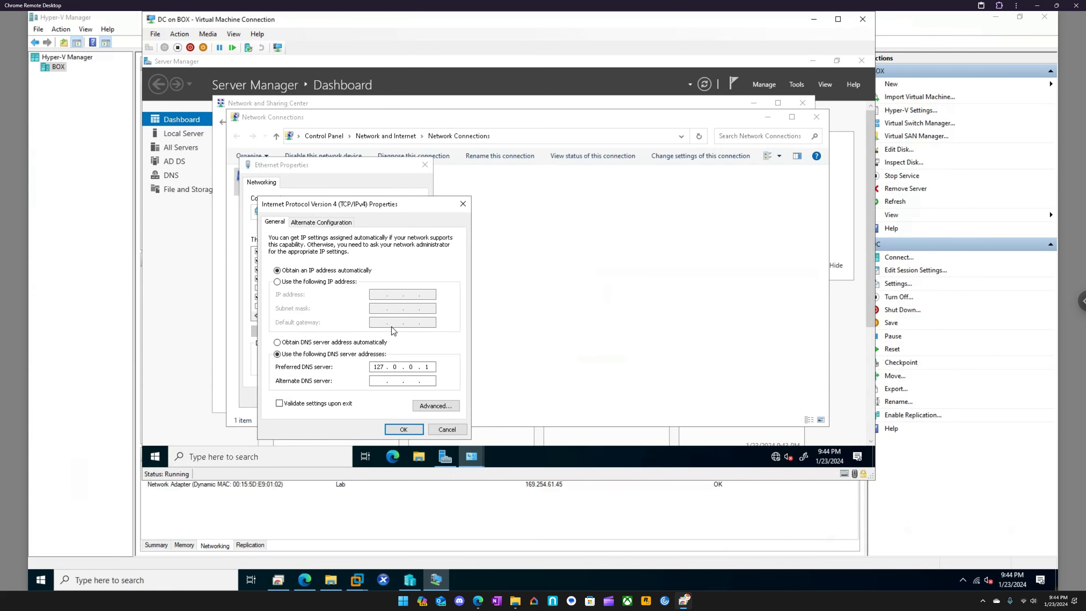
left_click(337, 284)
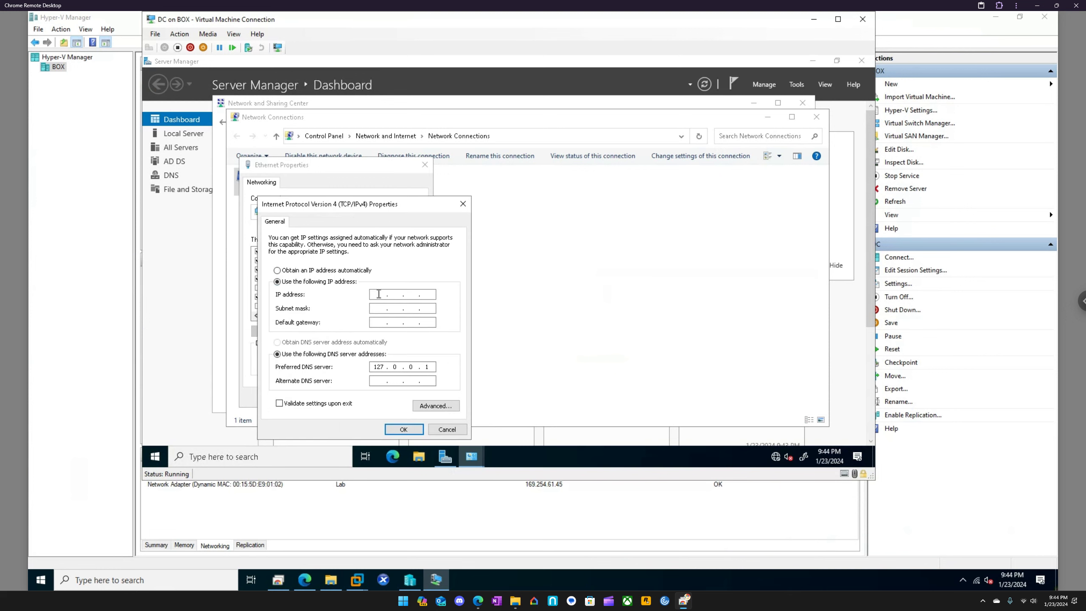
left_click(379, 294)
type("192 . 168 . 1 . 10")
left_click(378, 307)
left_click(397, 430)
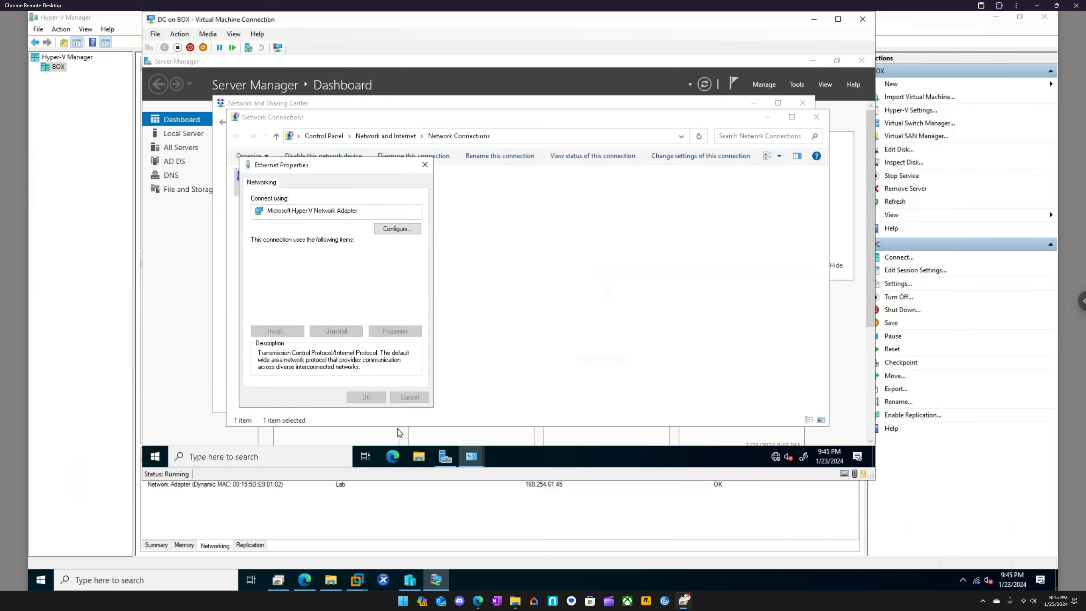
left_click(369, 397)
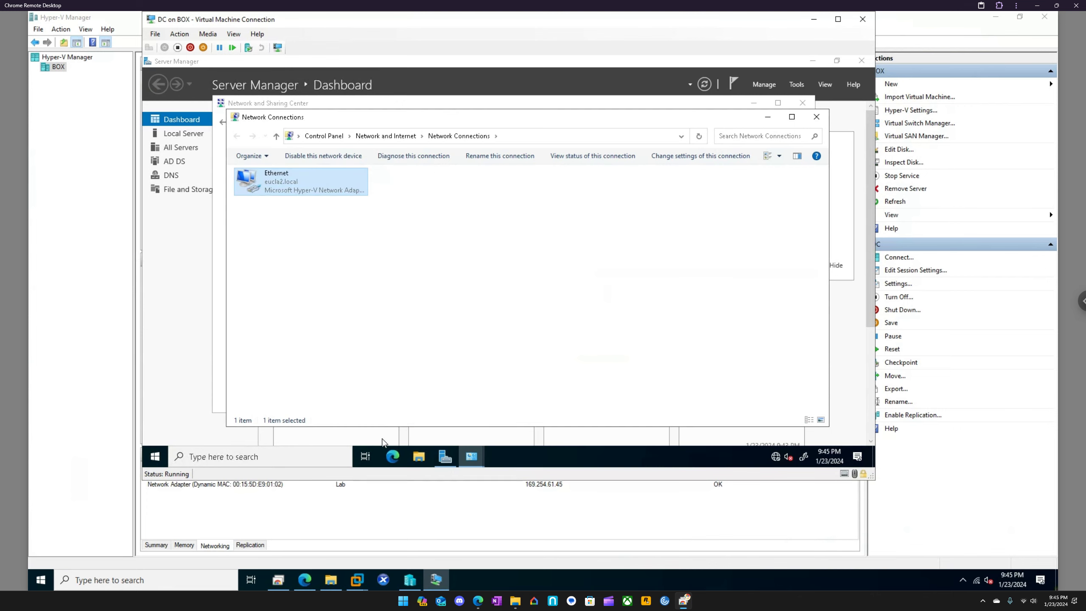
Check the DC virtual machine's IP address in Hyper-V Manager, return to its connection window and close Network Connections
left_click(390, 502)
left_click(246, 545)
left_click(220, 545)
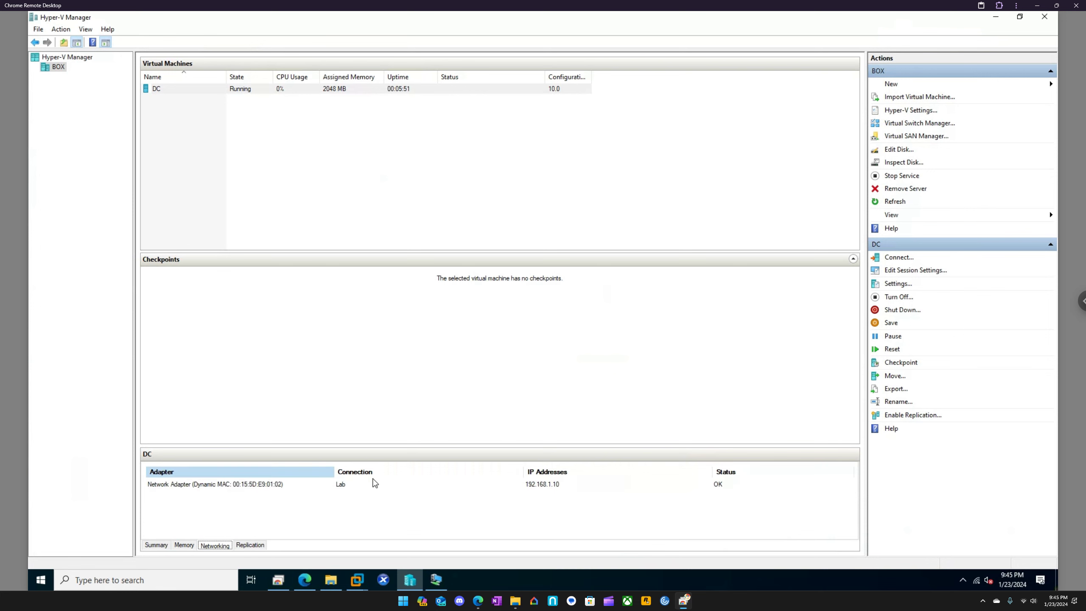
left_click(436, 580)
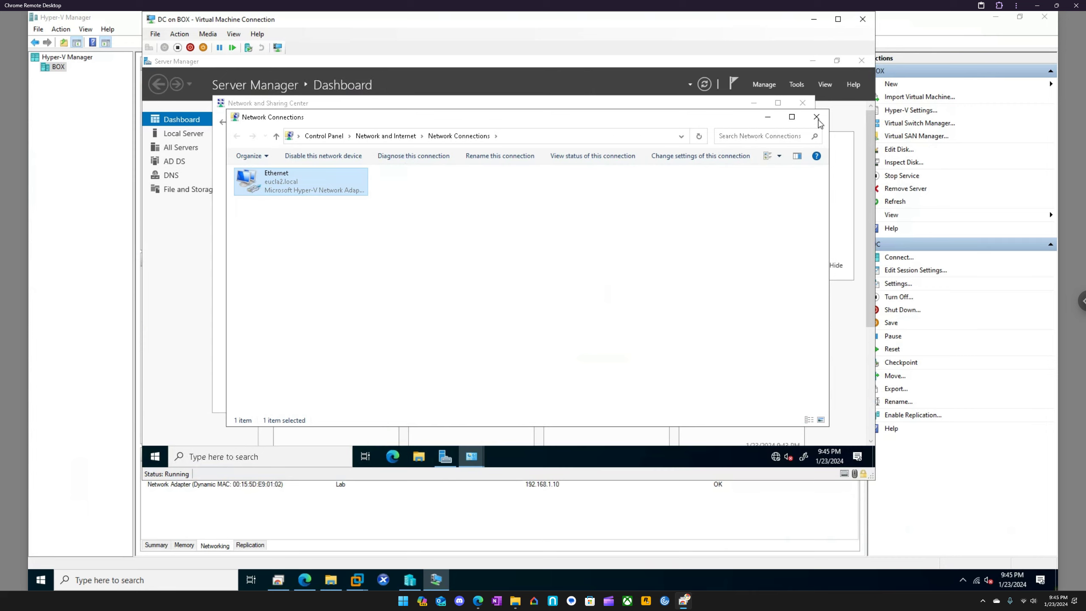
left_click(818, 120)
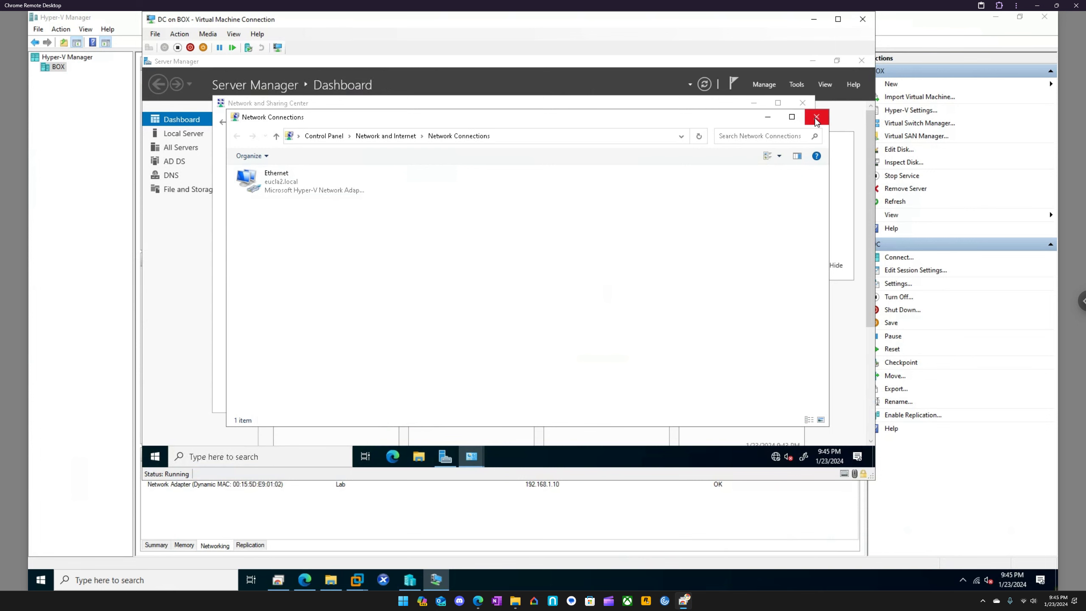
Close the Network Connections and Network and Sharing Center windows, and open Active Directory Users and Computers on the DC
left_click(817, 121)
left_click(803, 107)
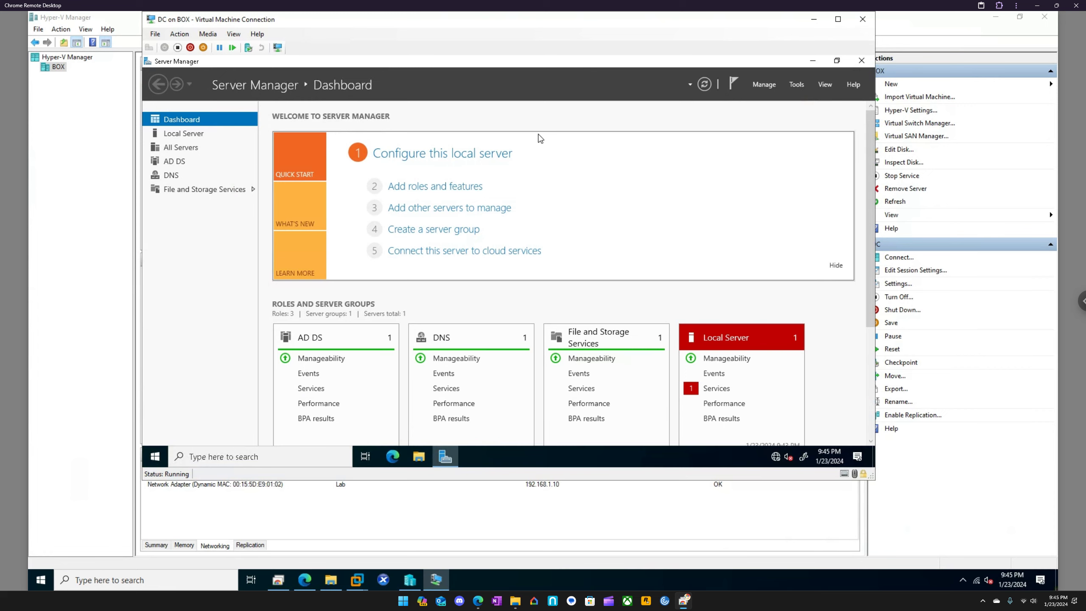
left_click(197, 462)
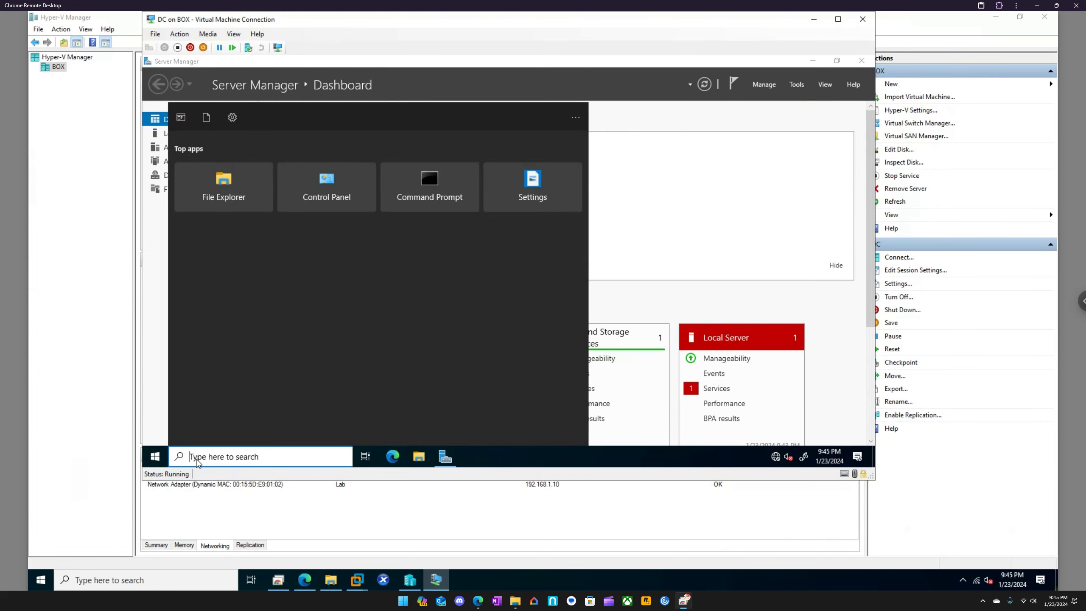
type("active")
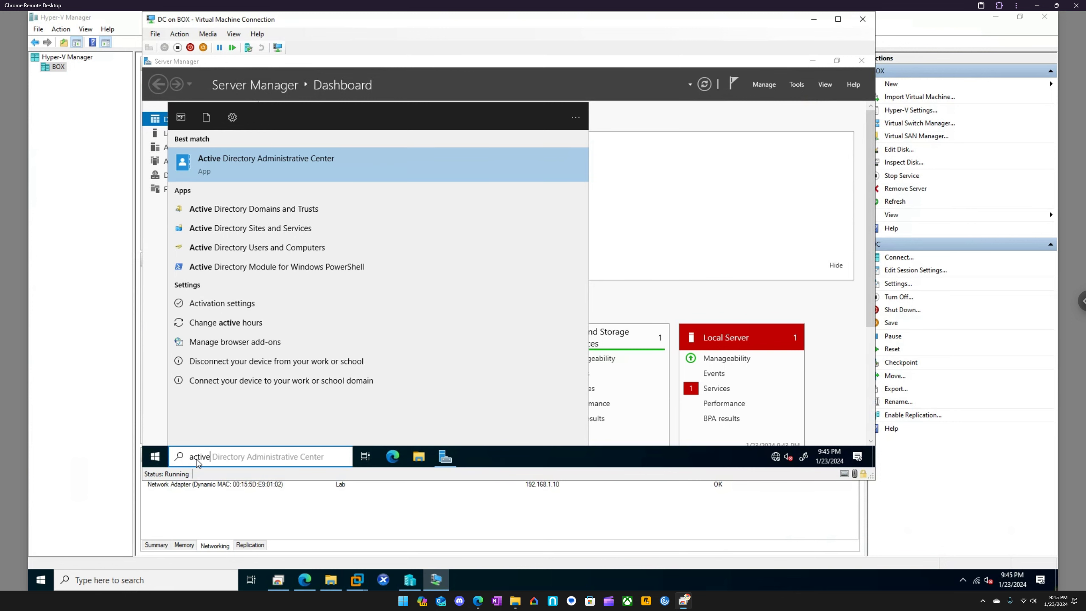
key("Down")
key("Down")
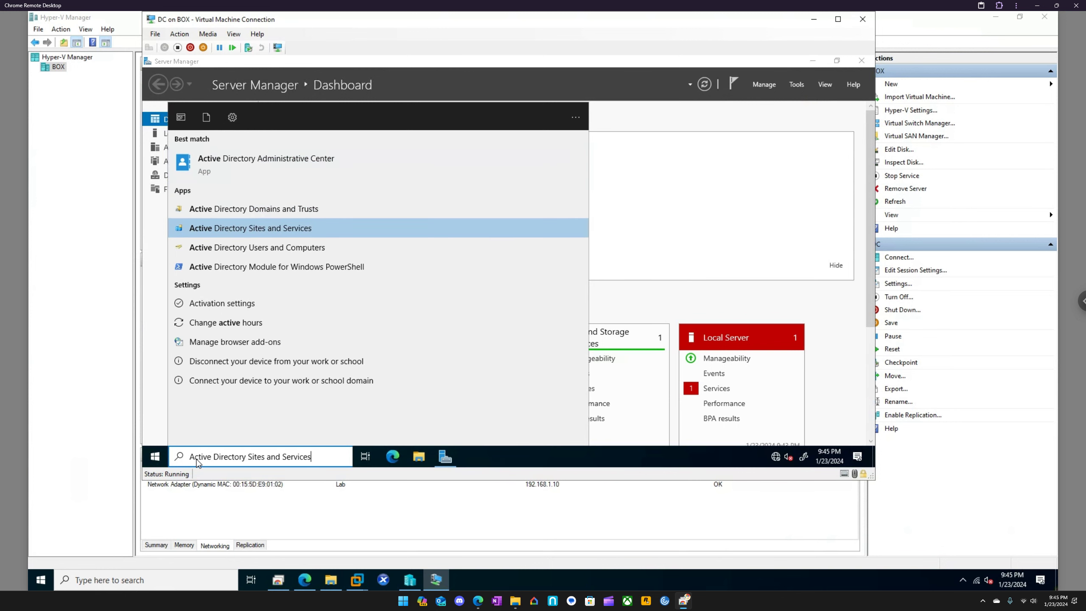
key("Up")
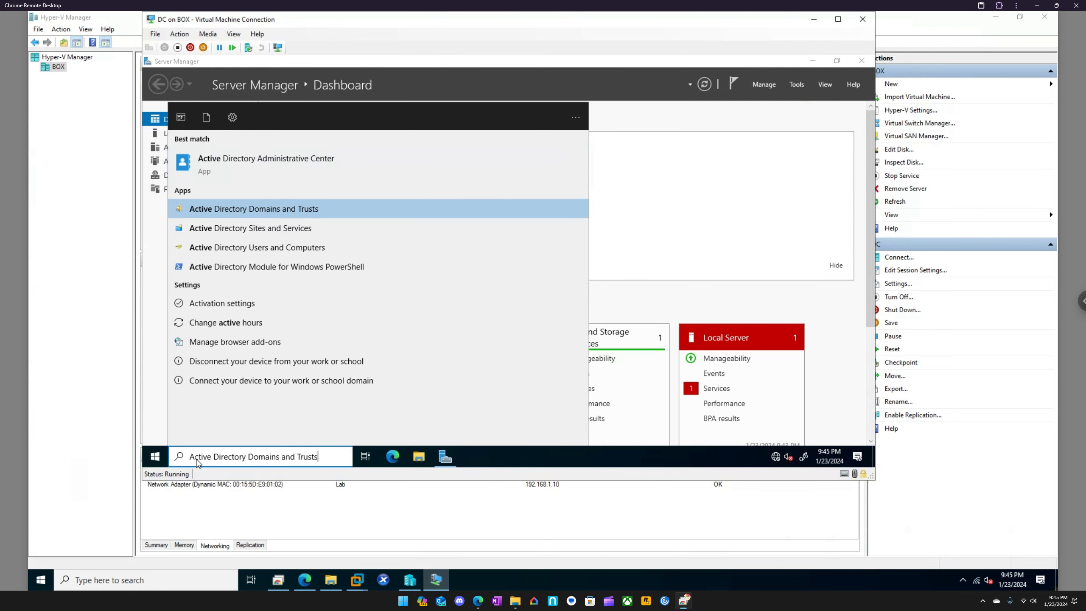
key("BackSpace")
key("BackSpace")
key("BackSpace")
key("BackSpace")
key("BackSpace")
key("BackSpace")
key("BackSpace")
key("BackSpace")
key("BackSpace")
key("BackSpace")
key("BackSpace")
key("BackSpace")
key("BackSpace")
key("BackSpace")
key("BackSpace")
key("BackSpace")
key("BackSpace")
key("BackSpace")
key("BackSpace")
key("BackSpace")
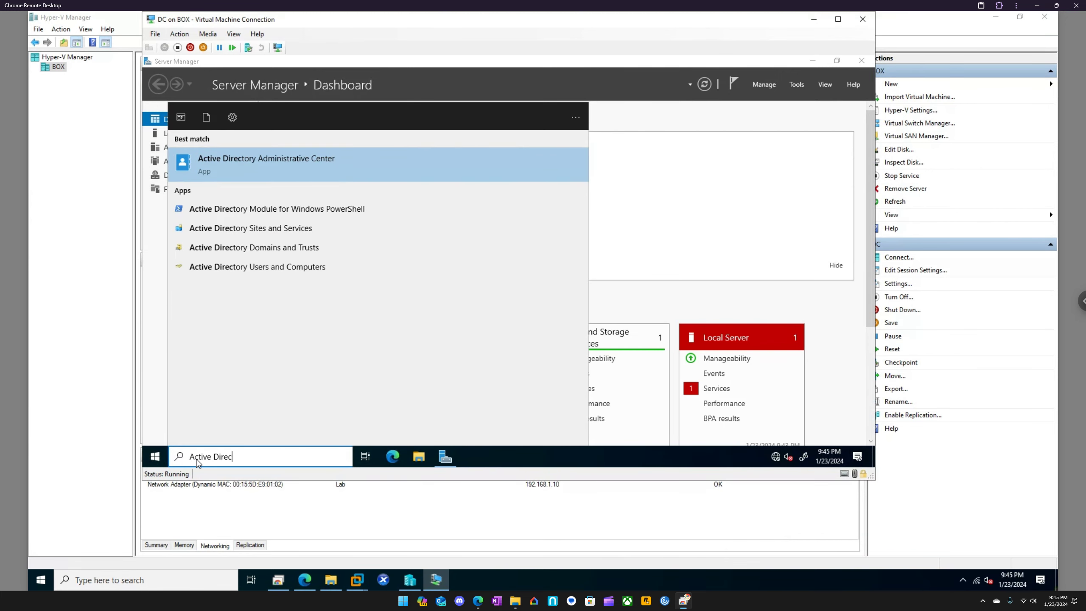
key("Down")
key("Down")
key("Down")
key("Down")
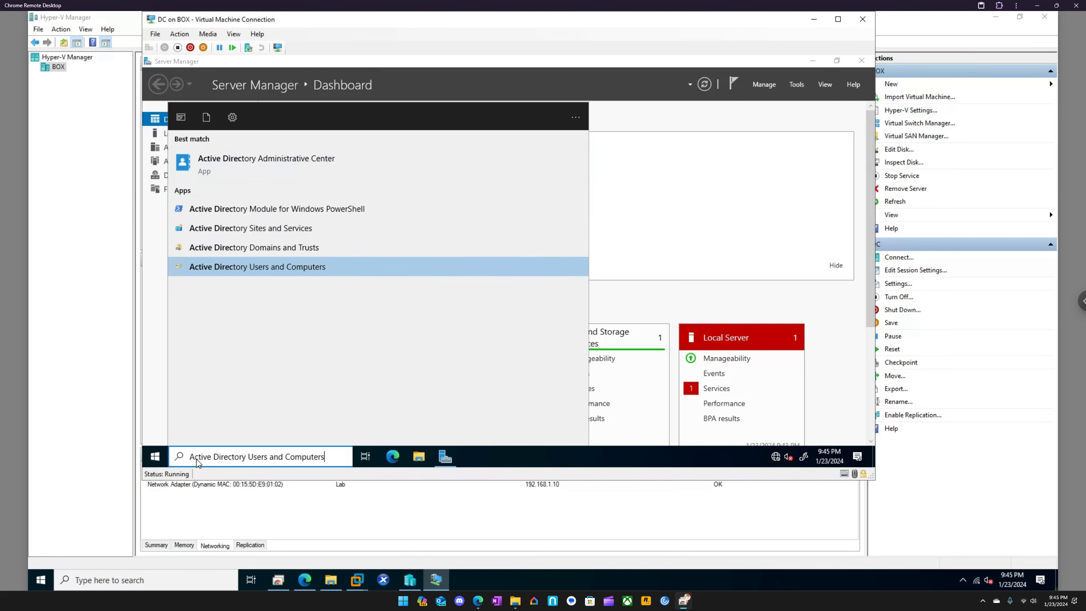
key("Return")
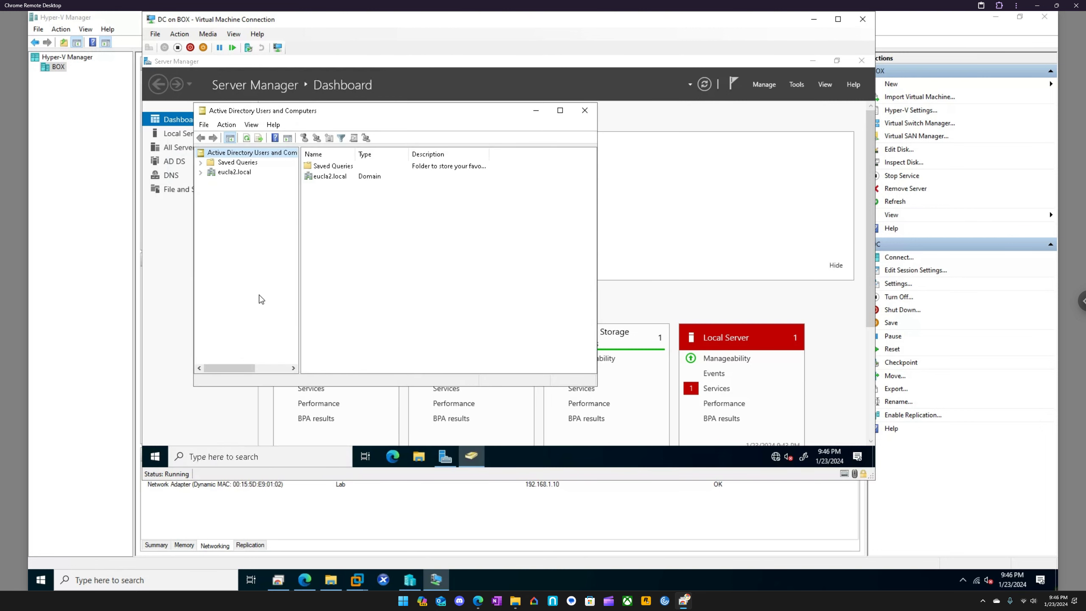
Start a new user in the Users container of eucla2.local with first name and logon name sccmadmin
left_click(201, 173)
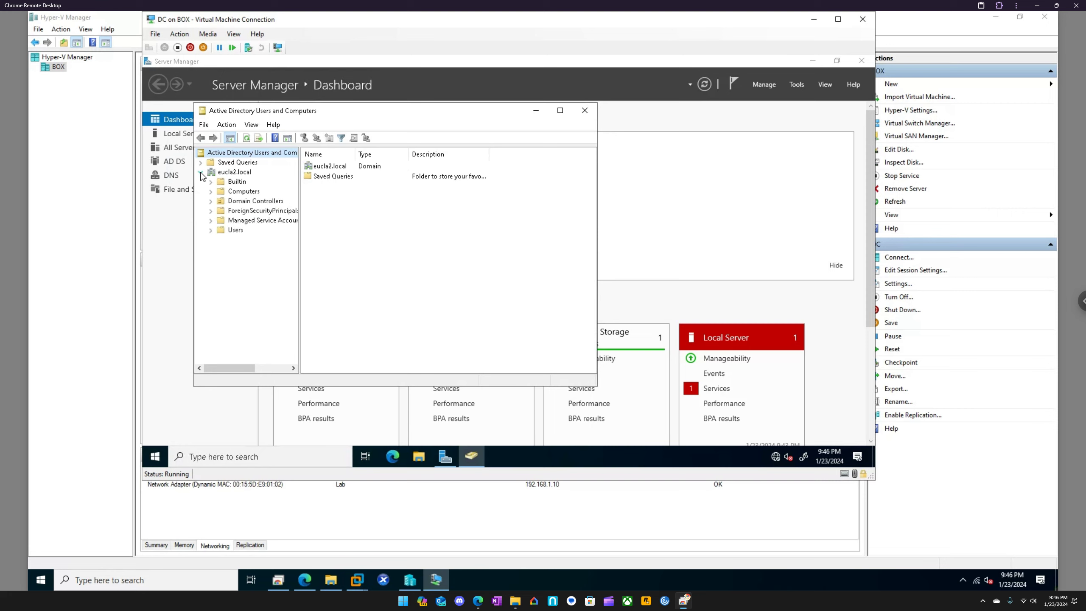
right_click(227, 232)
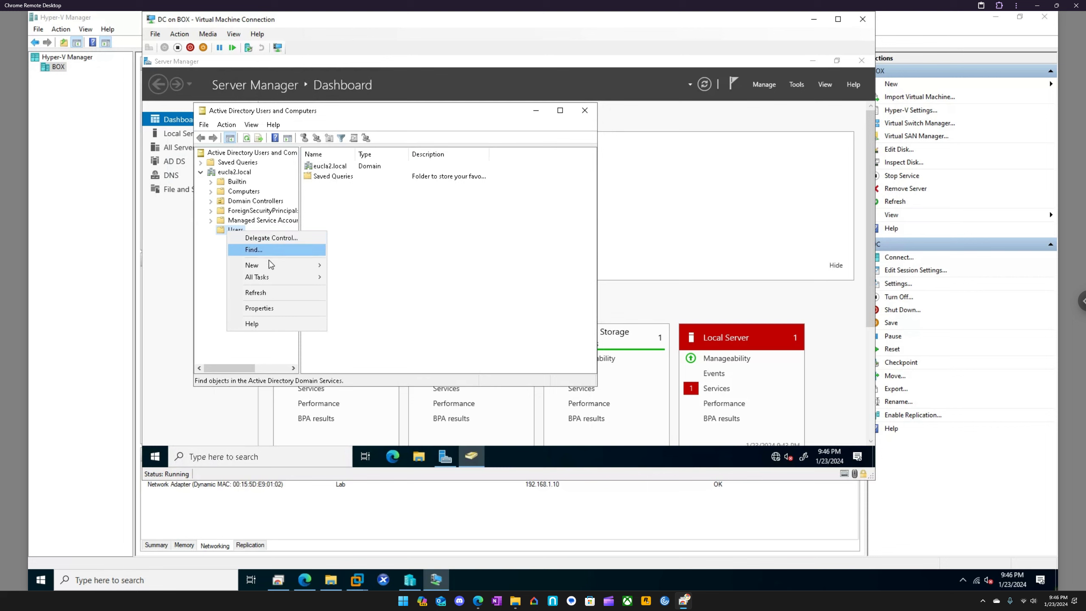
mouse_move(276, 267)
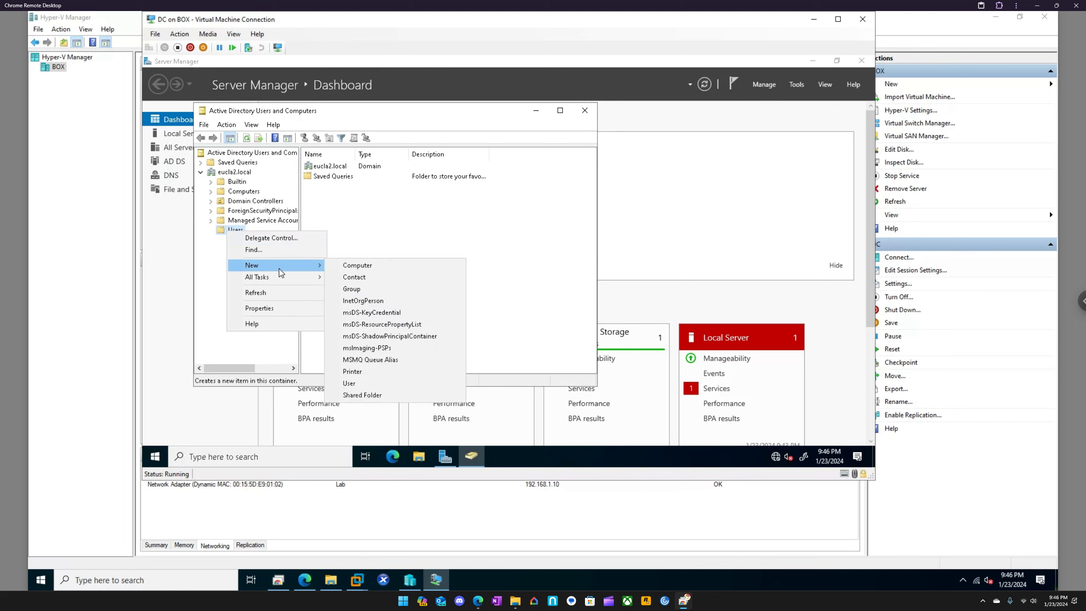
left_click(355, 384)
type("sccm")
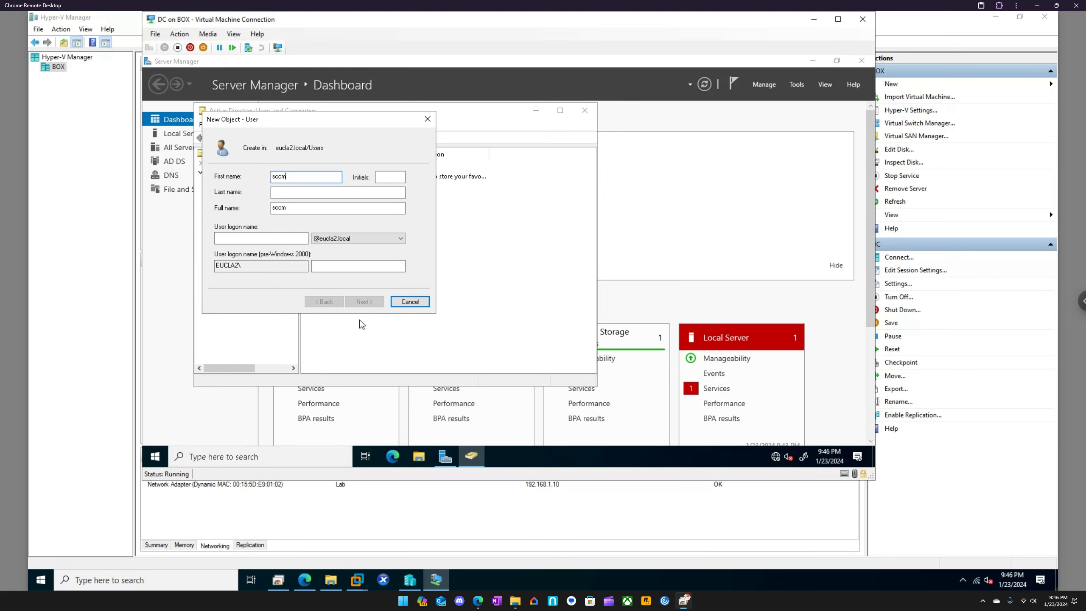
type("admin")
double_click(294, 208)
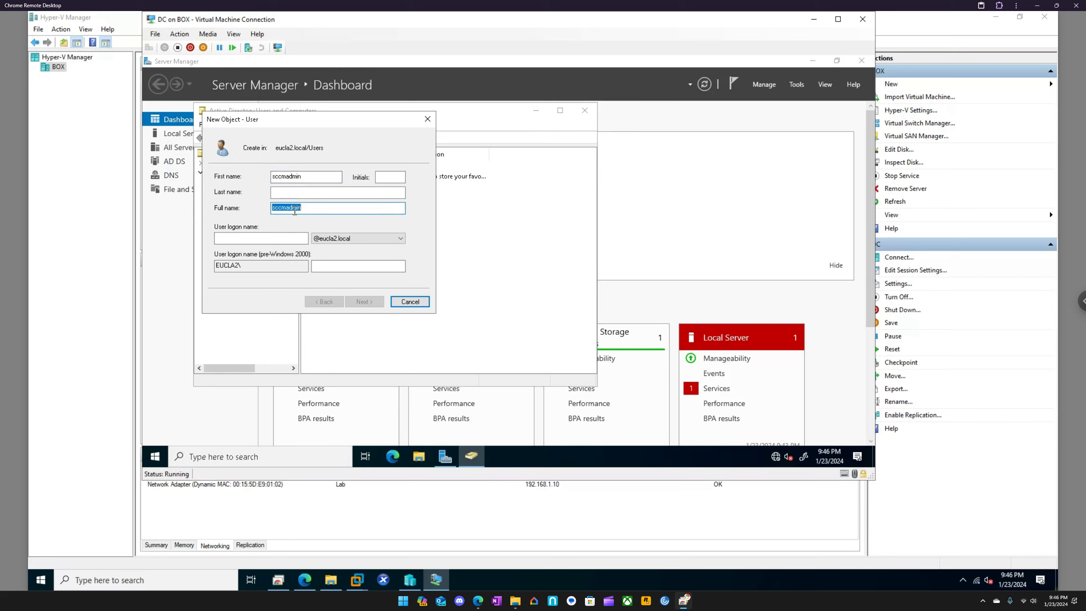
key("ctrl+c")
left_click(269, 239)
key("ctrl+v")
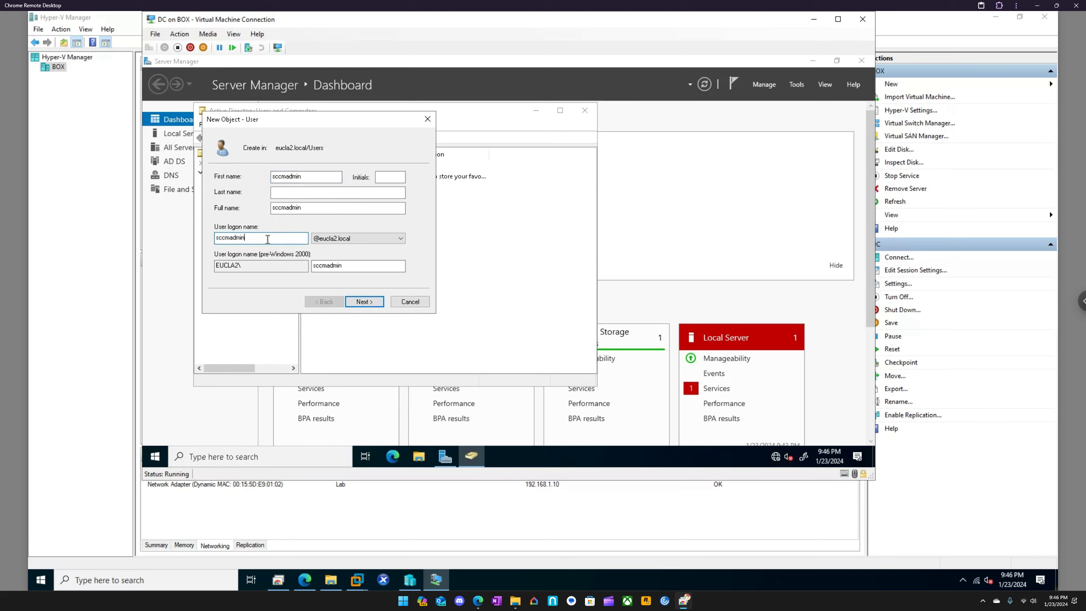
left_click(362, 302)
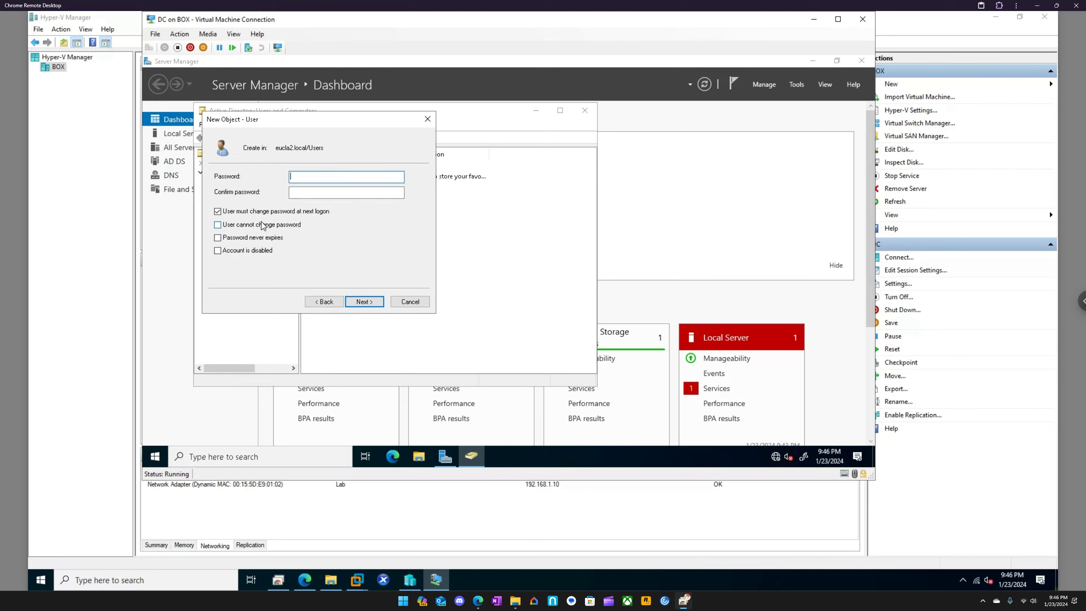
Enter and confirm the sccmadmin password, drop the change at next logon requirement, set it to never expire, and create the account
type("Pa••••••!")
key("Tab")
type("•••••")
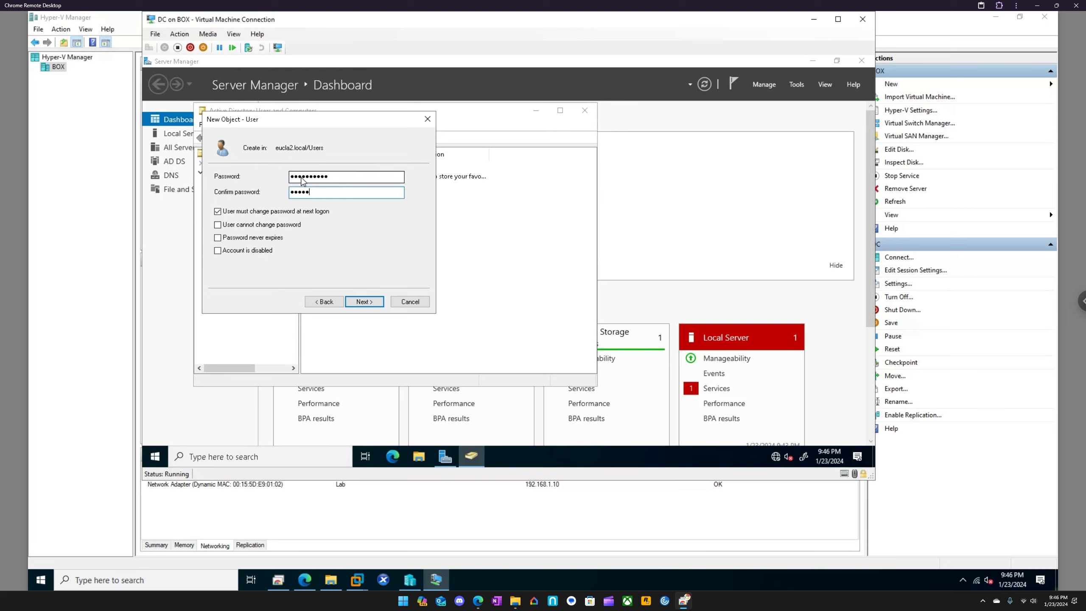
left_click(256, 212)
left_click(257, 238)
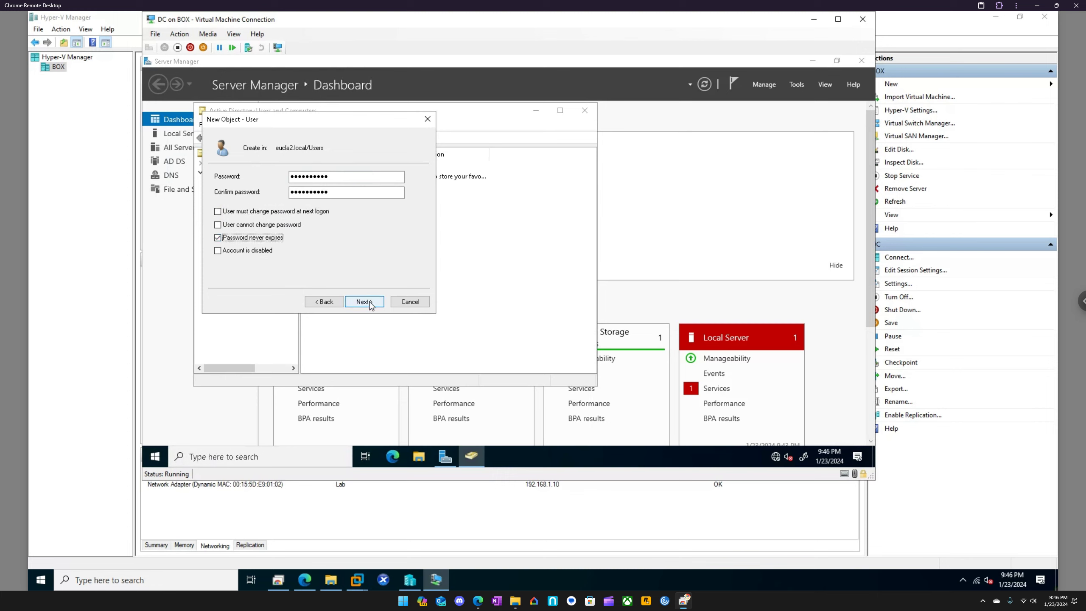
left_click(364, 302)
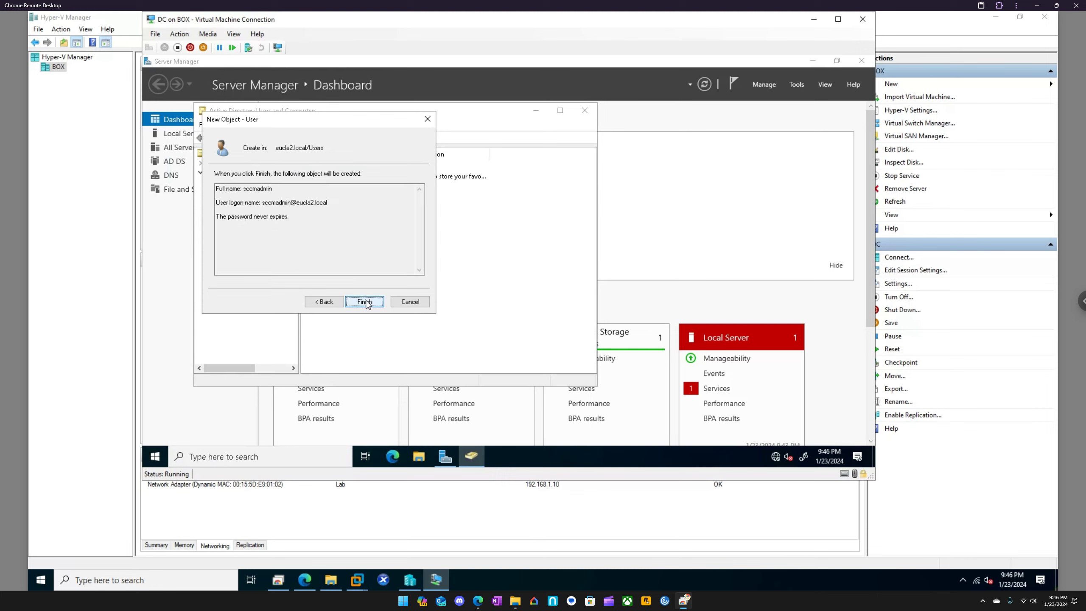
left_click(365, 301)
Start another new user in the Users container with first name and logon name user
left_click(235, 230)
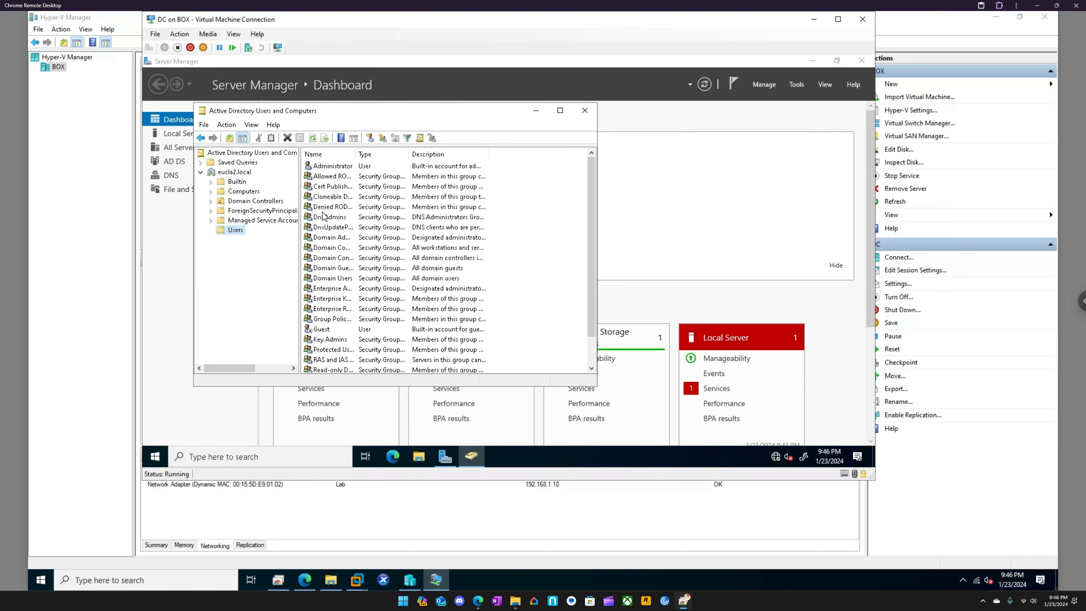
right_click(235, 230)
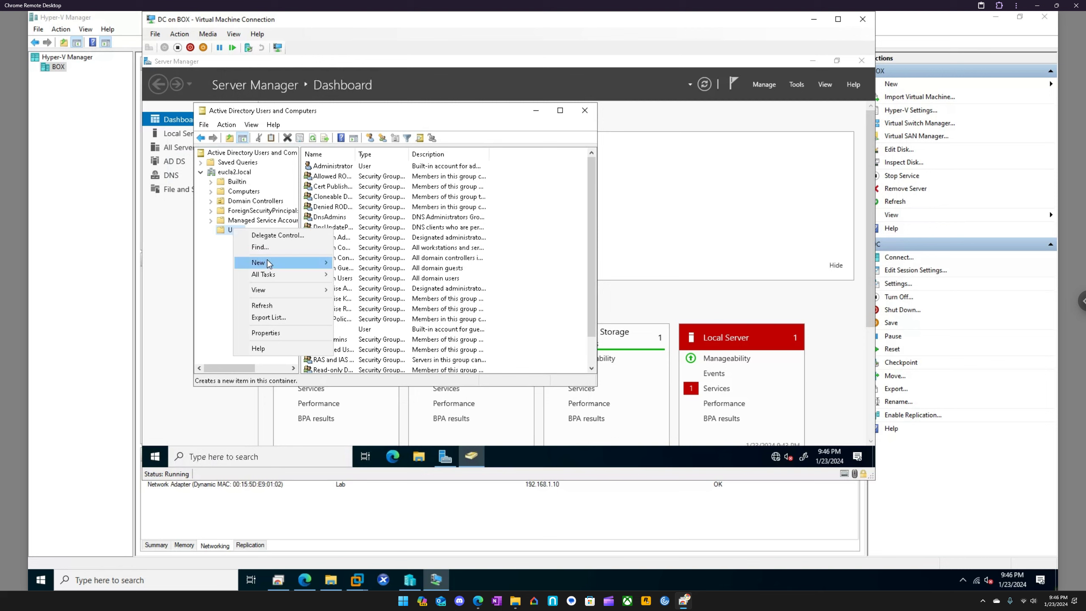
mouse_move(269, 262)
left_click(356, 380)
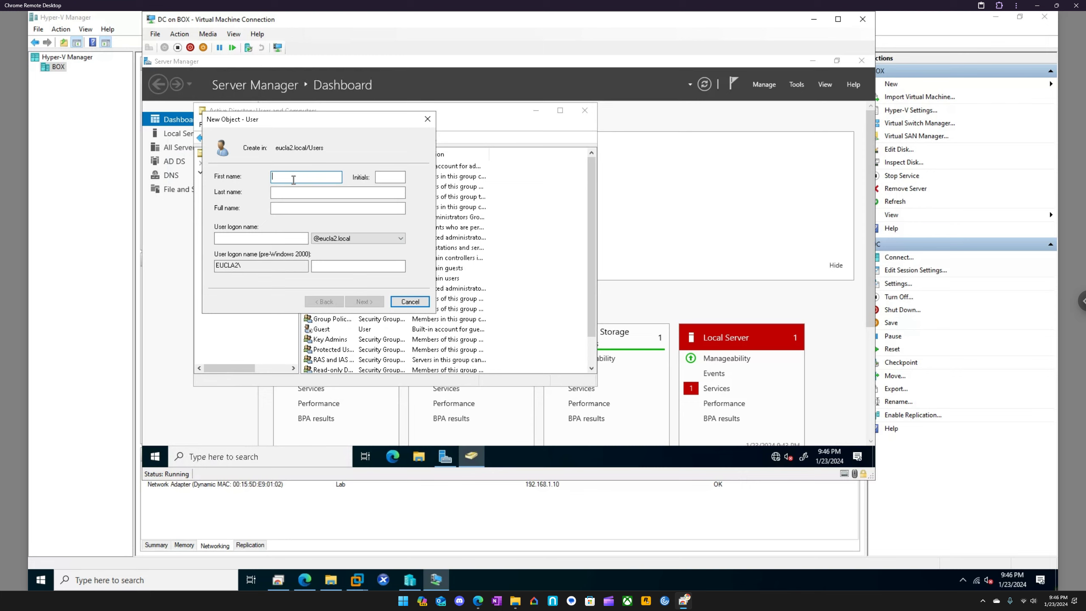
type("user")
left_click(273, 238)
type("user")
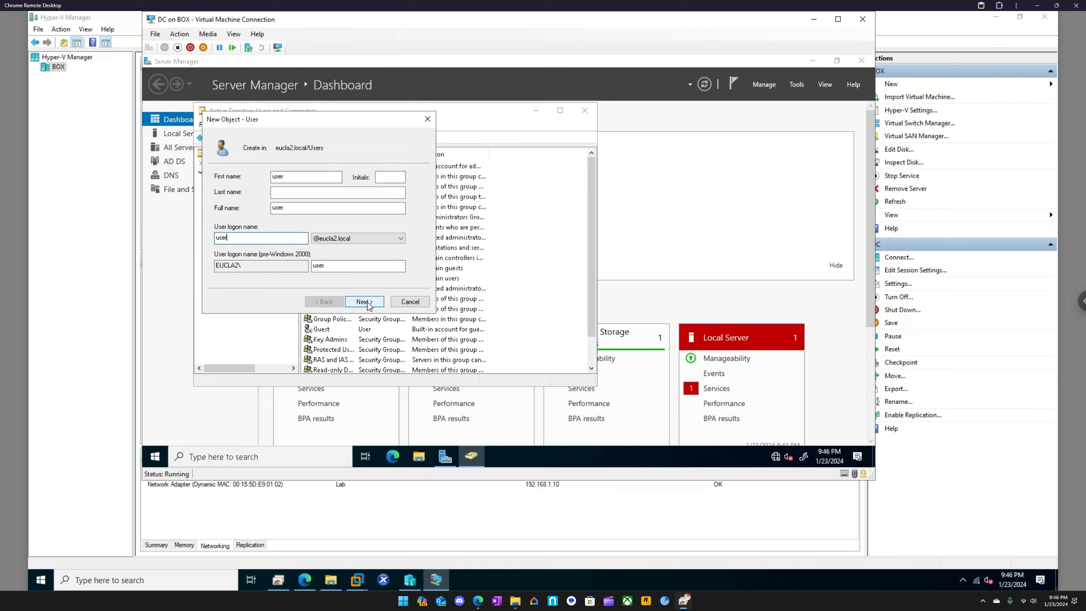
left_click(363, 302)
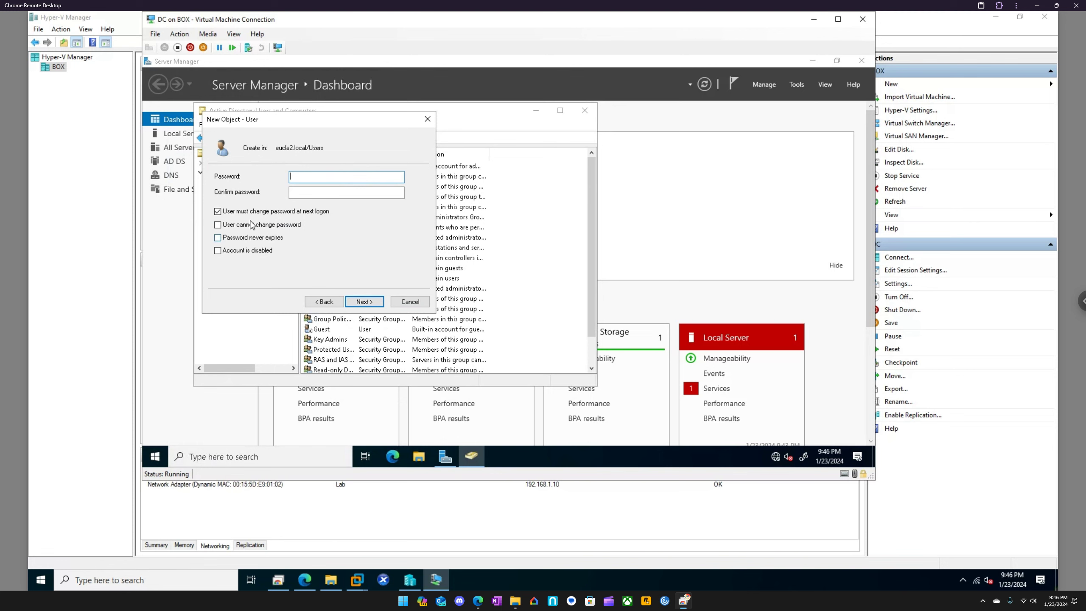
Set the new account's password to never expire and remove the requirement to change it at next logon
left_click(252, 237)
left_click(588, 294)
left_click(316, 211)
Try to enter and confirm the password for the new account named user
left_click(304, 176)
type("•••••••••")
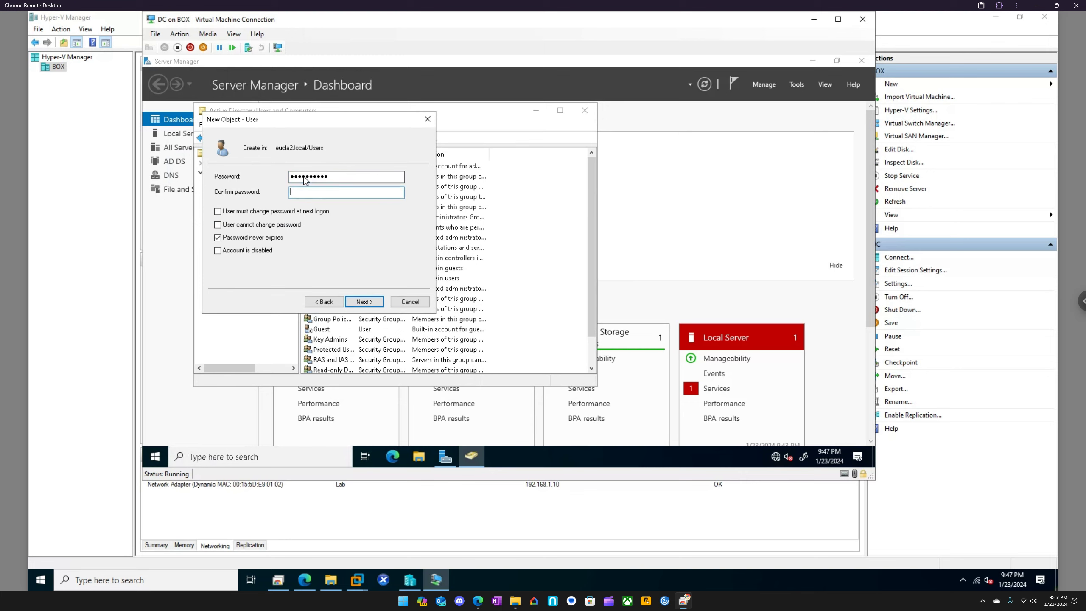
type("•••••••••••")
key("Return")
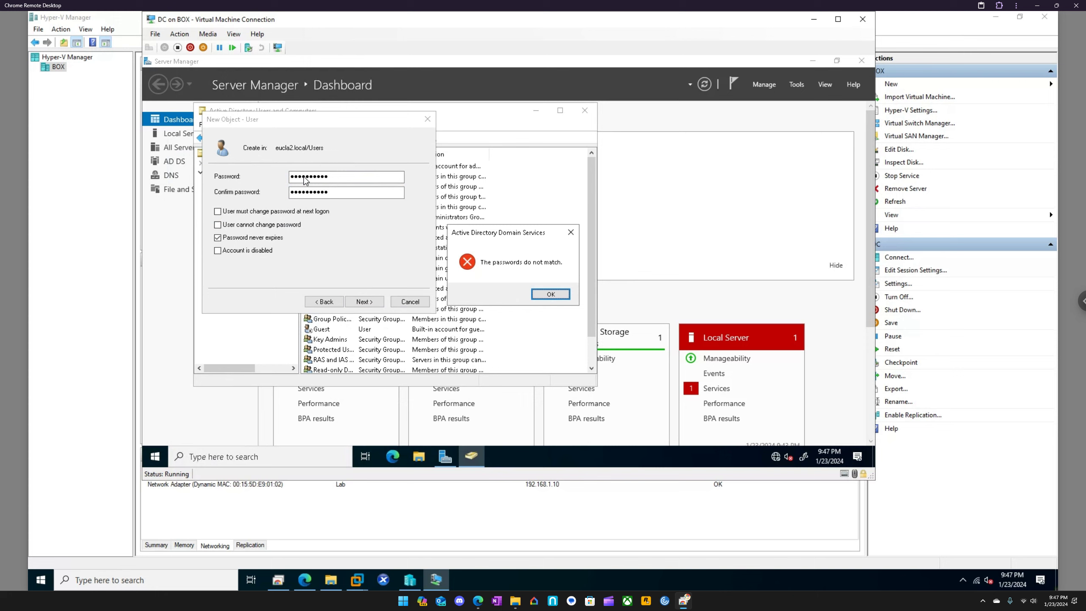
left_click(540, 292)
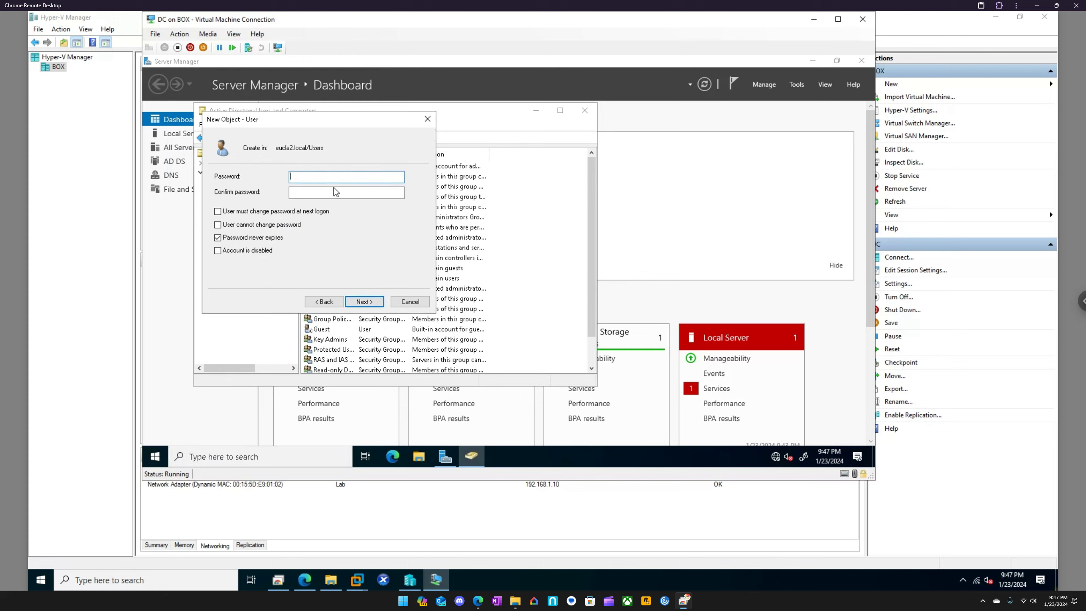
Re-enter and confirm the account password, continue the remote sharing session, and finish creating the account named user
type("••••••••••")
left_click(335, 192)
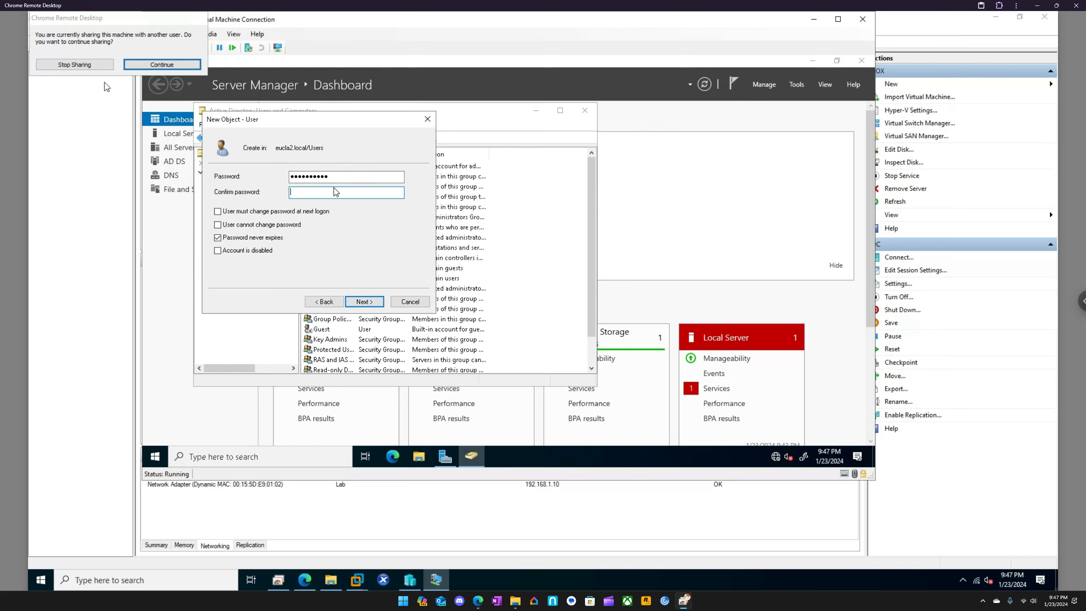
left_click(134, 65)
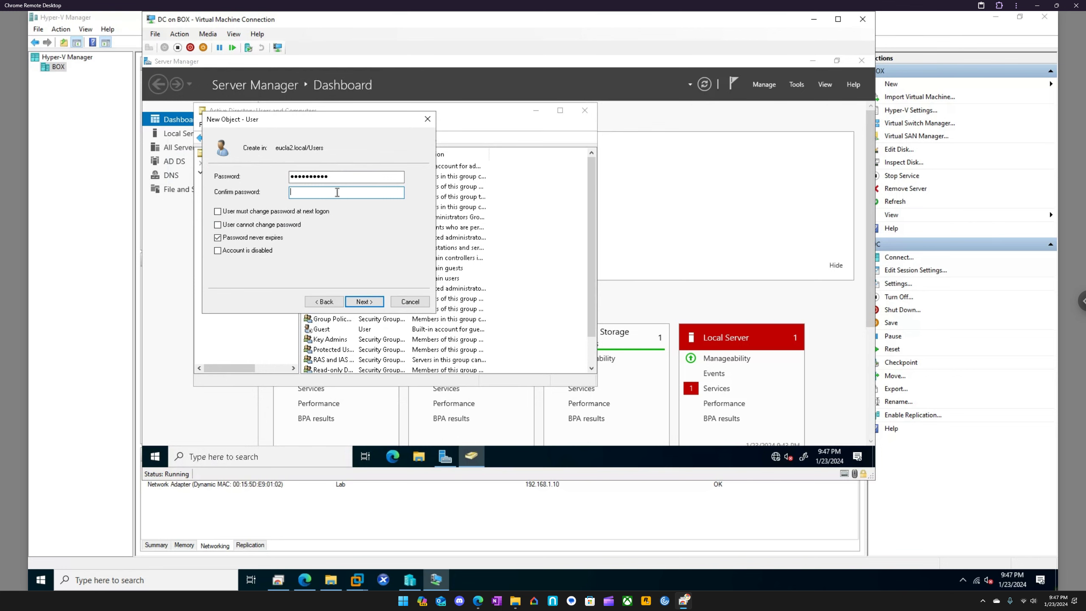
type("•••••••••")
key("Return")
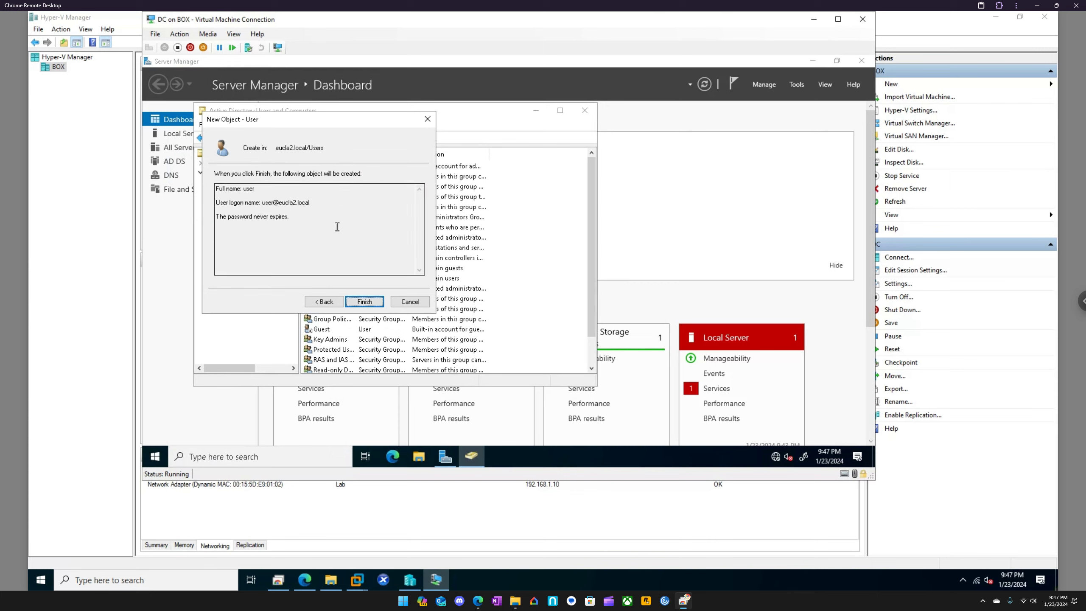
left_click(364, 302)
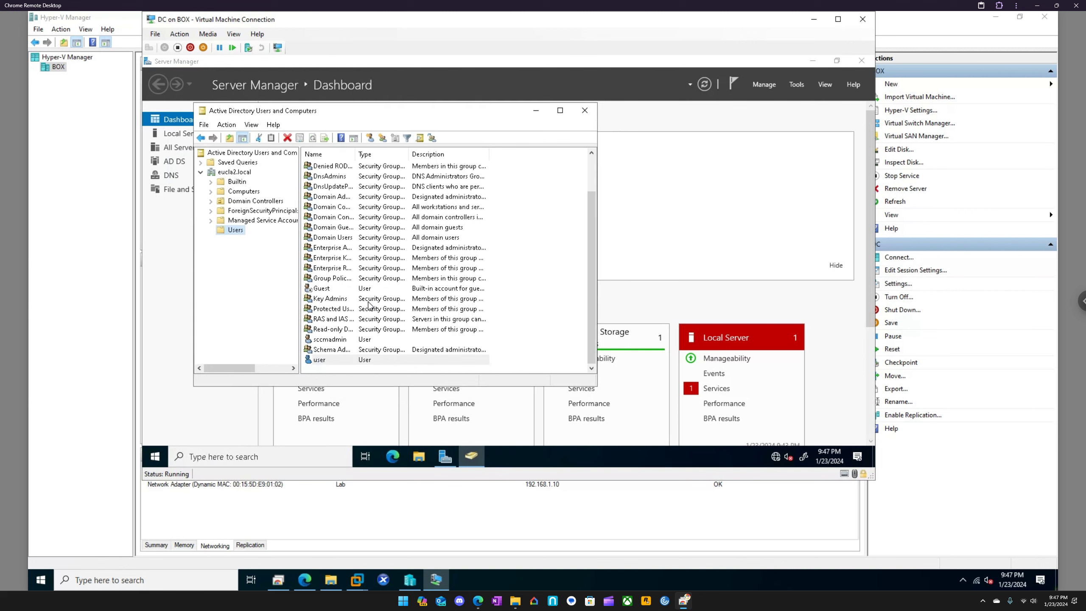
Add the sccmadmin account to the Domain Admins group and save its properties
double_click(336, 341)
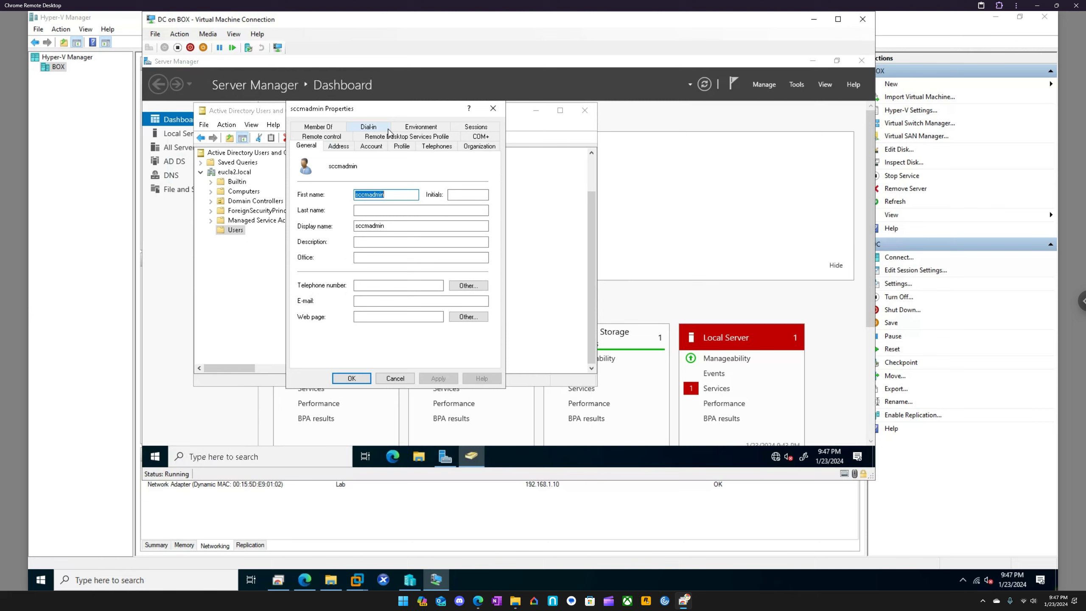
left_click(330, 129)
left_click(319, 276)
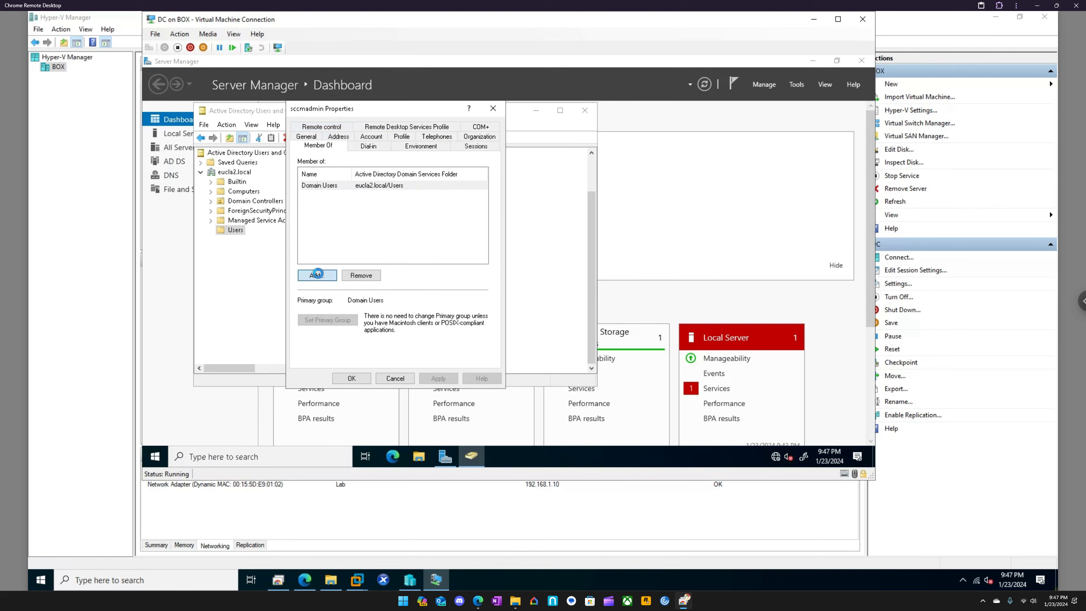
type("domain admin")
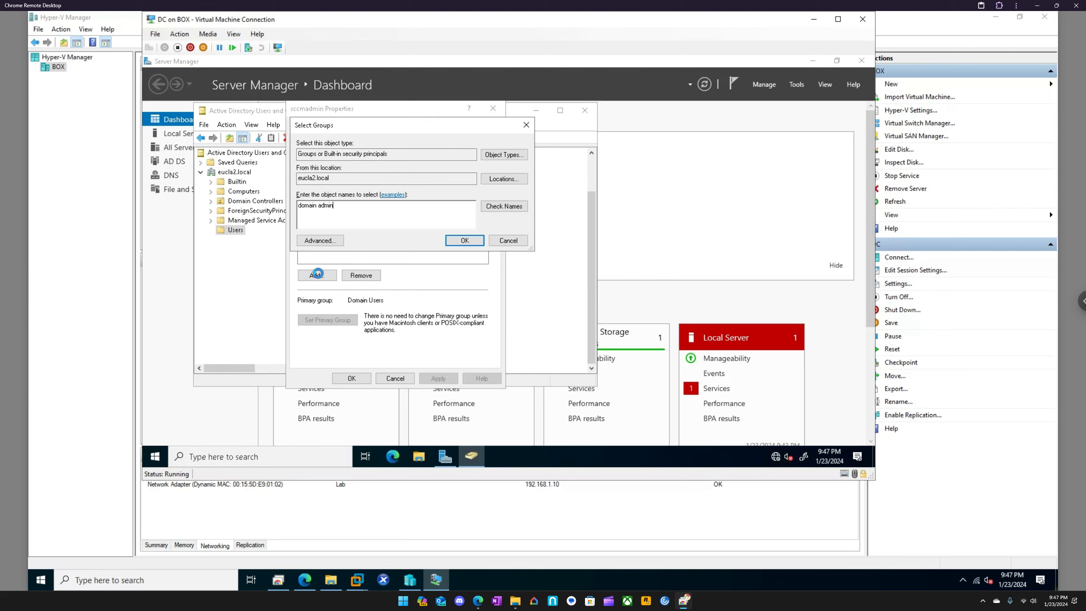
key("Return")
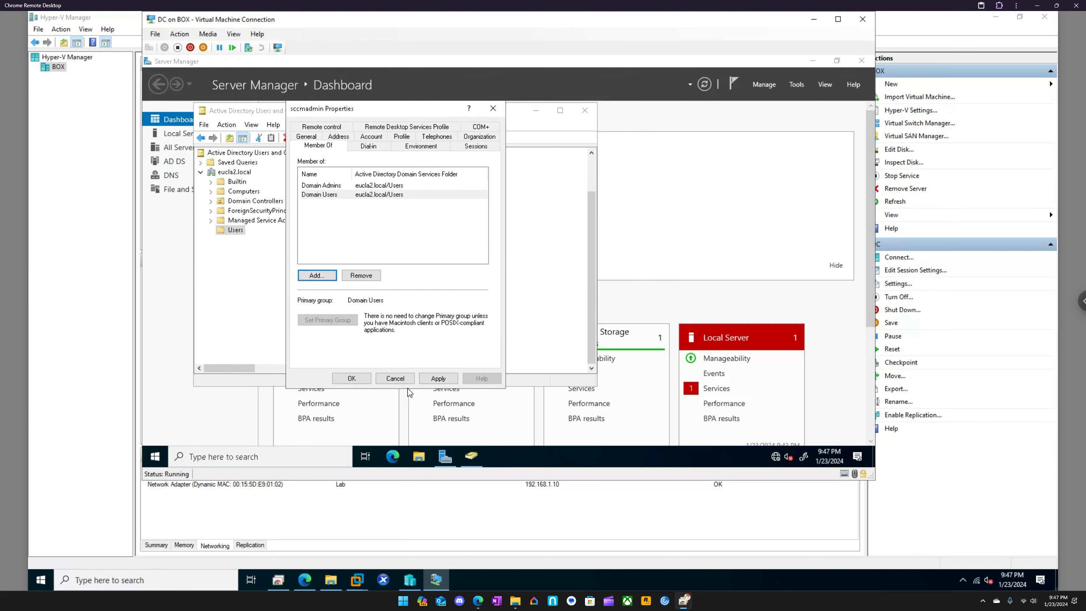
left_click(438, 378)
left_click(350, 378)
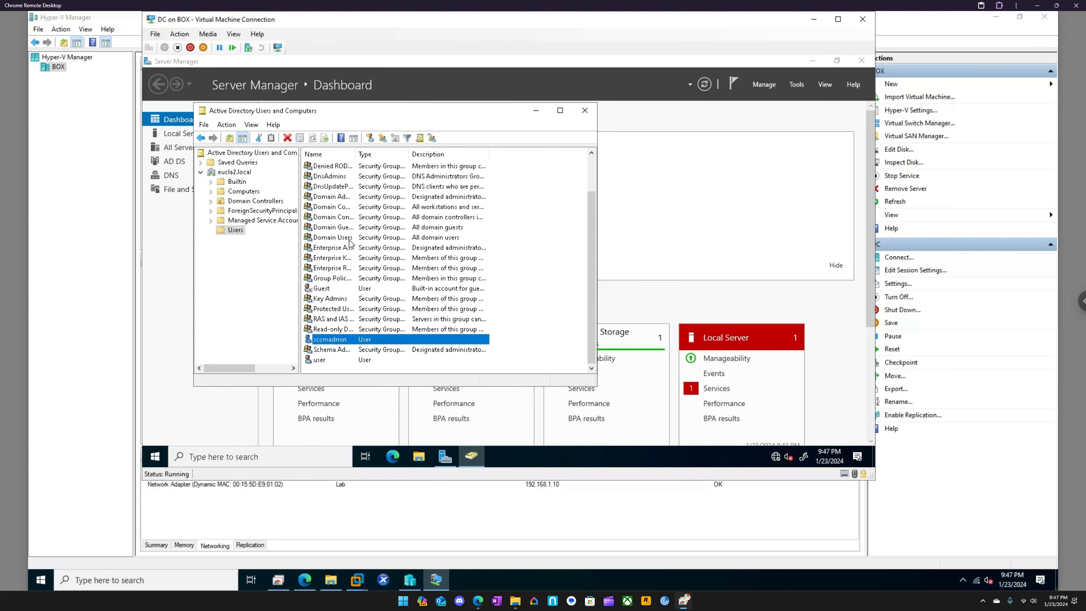
Try to create an organizational unit named Infrastructure directly under eucla2.local, protected from accidental deletion
scroll(349, 240, "up", 2)
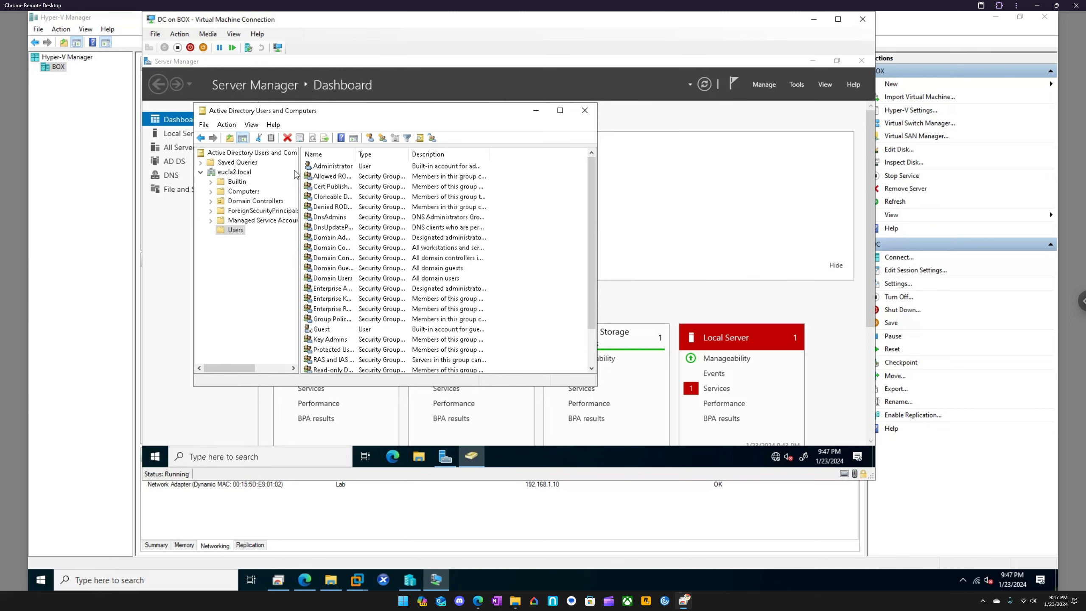
right_click(235, 173)
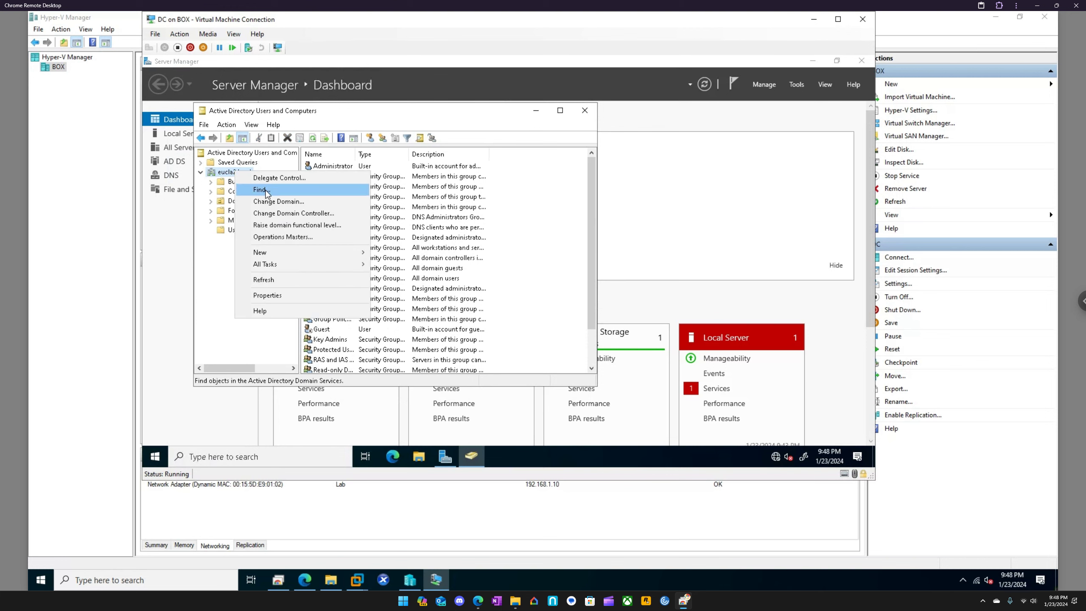
mouse_move(289, 252)
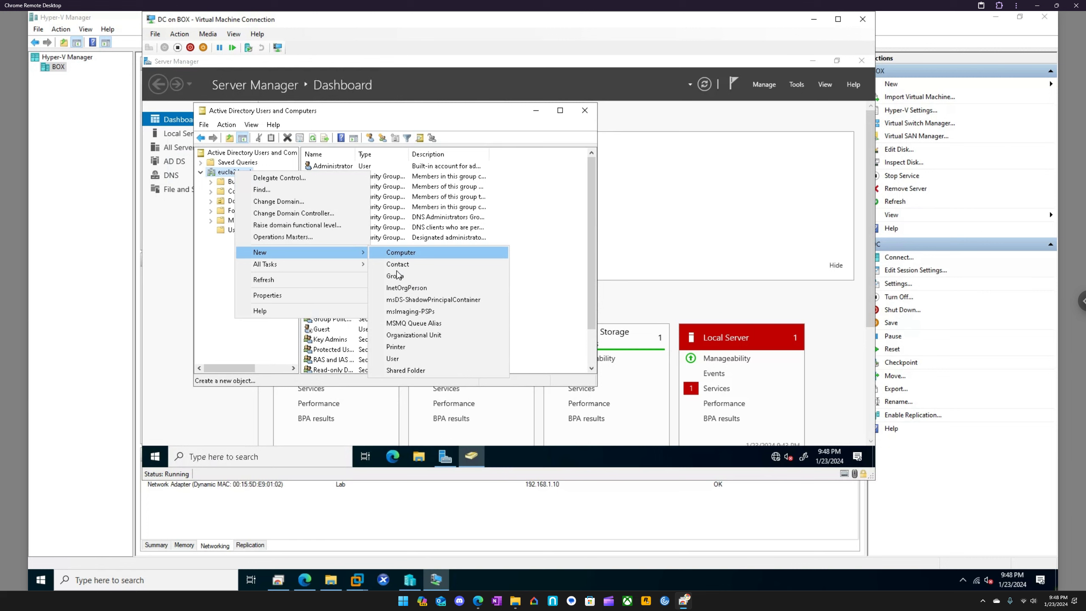
left_click(414, 335)
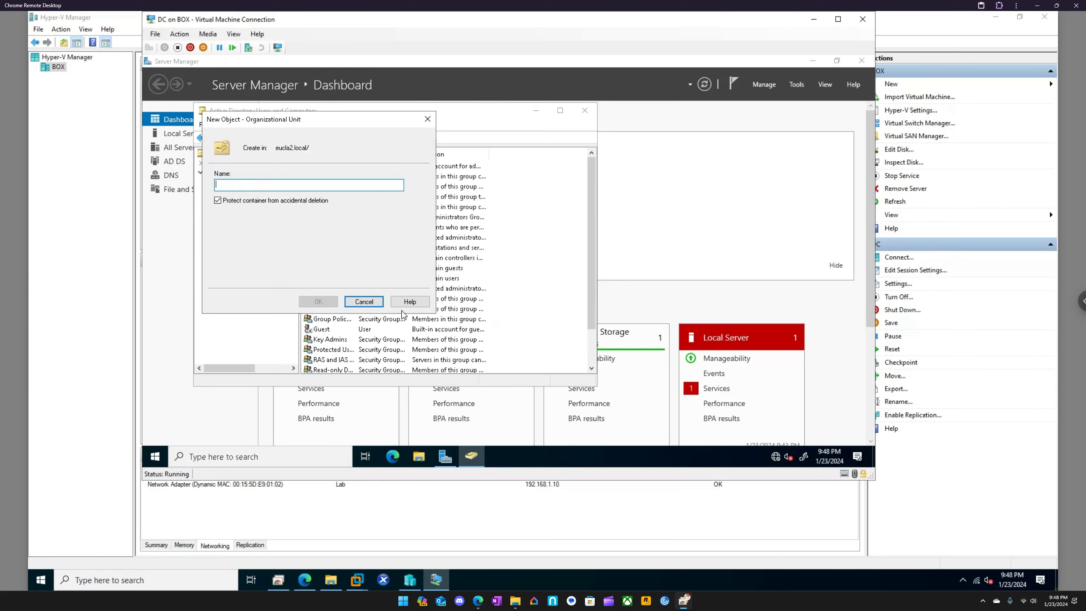
type("Server")
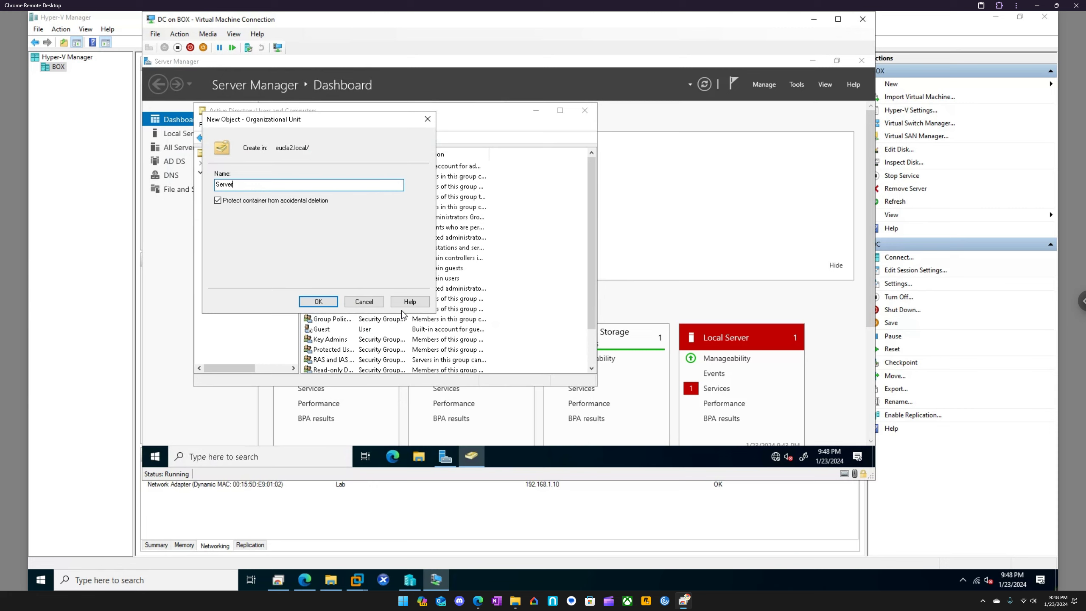
key("BackSpace")
key("BackSpace")
key("BackSpace")
key("BackSpace")
key("BackSpace")
key("BackSpace")
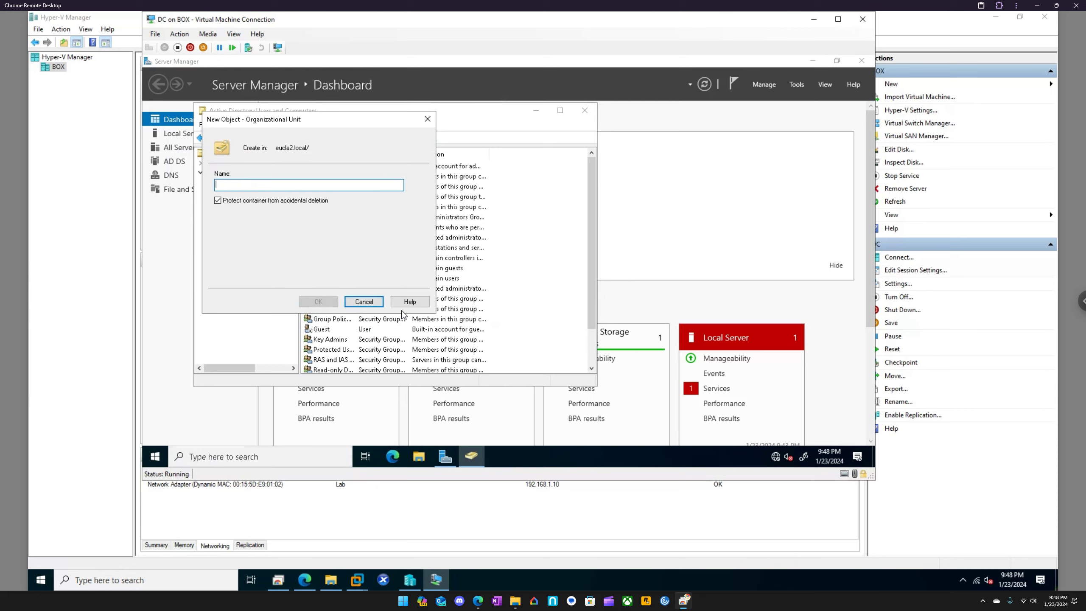
type("Infra")
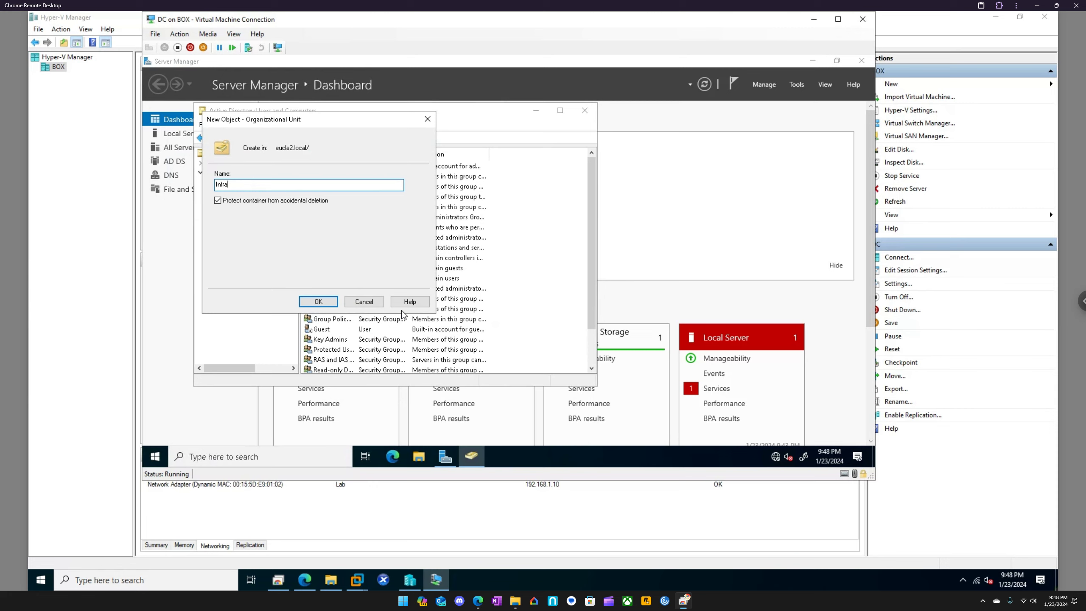
type("structure")
left_click(303, 303)
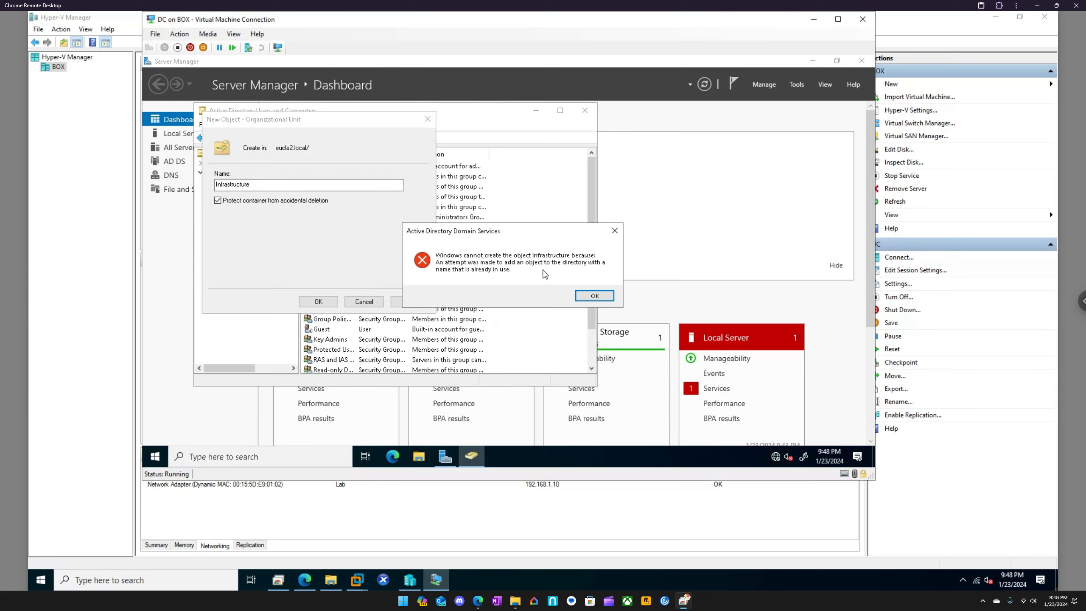
left_click(594, 296)
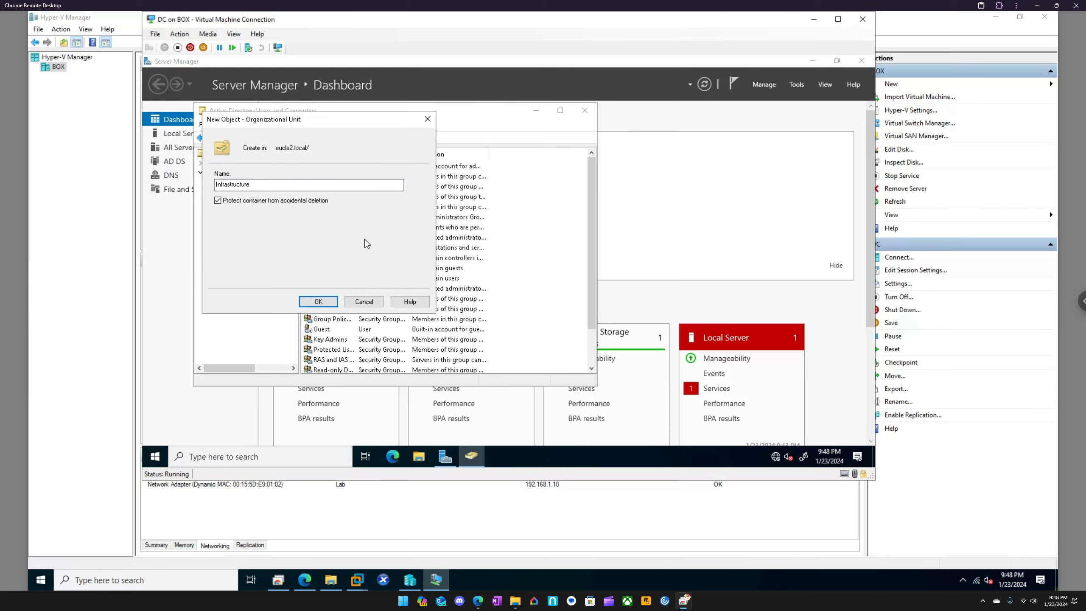
left_click(428, 119)
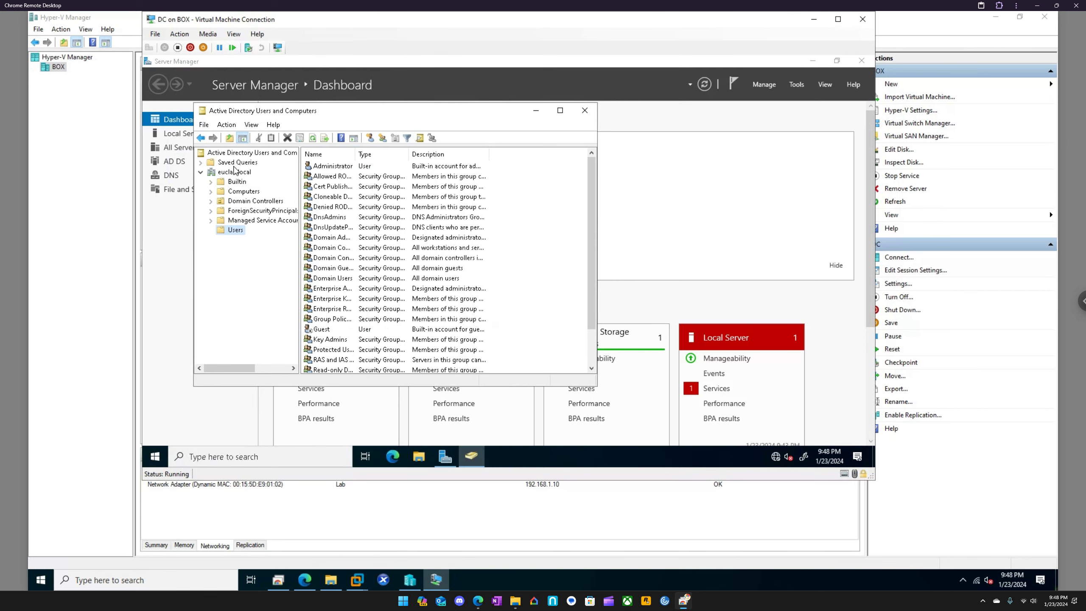
Turn on the Advanced Features view and create an organizational unit named Servers directly under eucla2.local
left_click(252, 124)
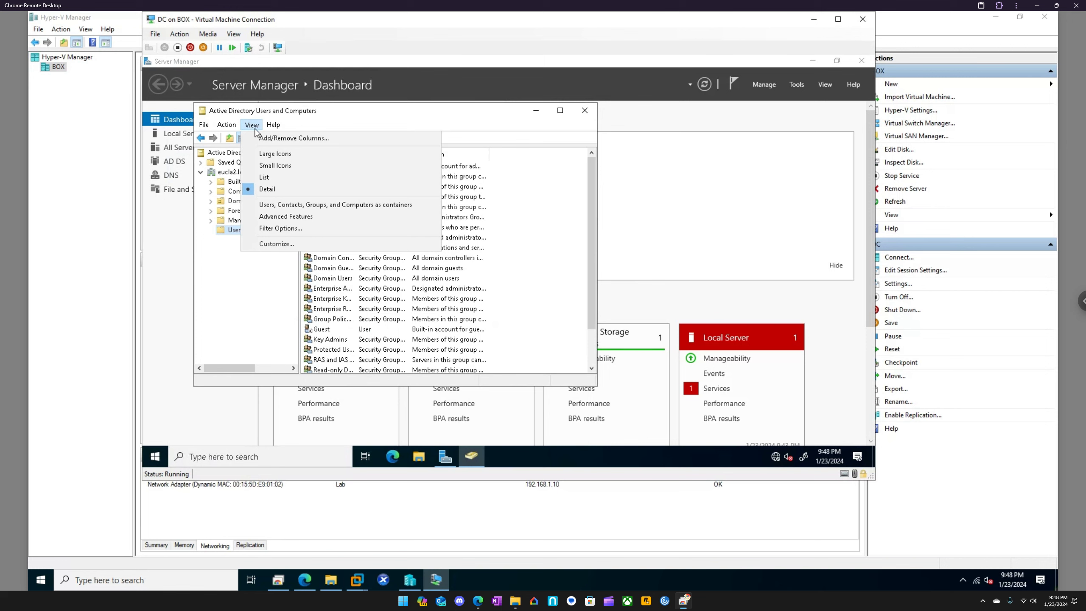
left_click(286, 216)
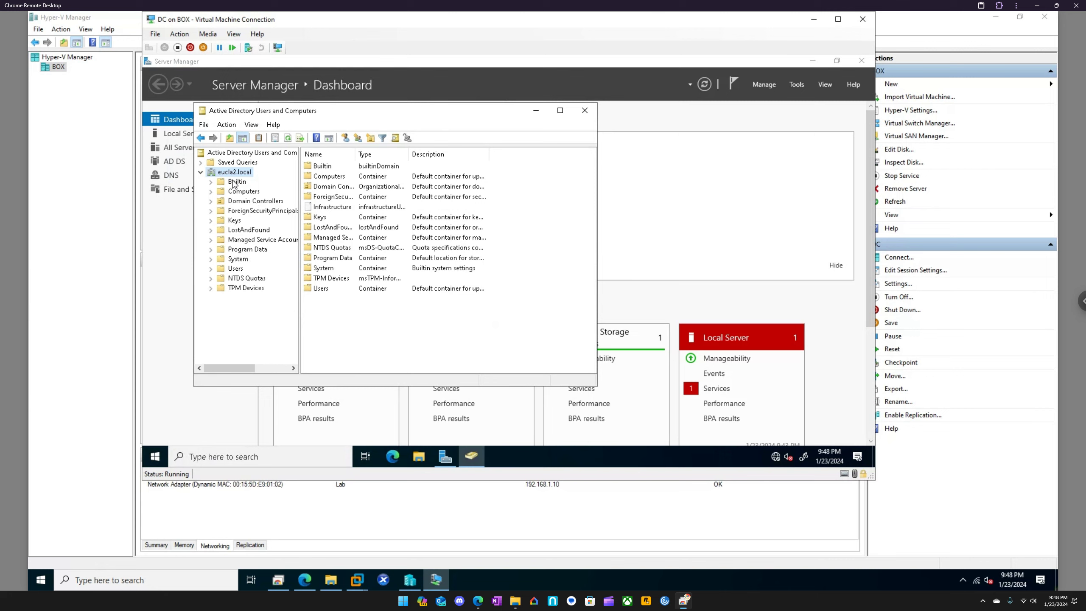
right_click(235, 172)
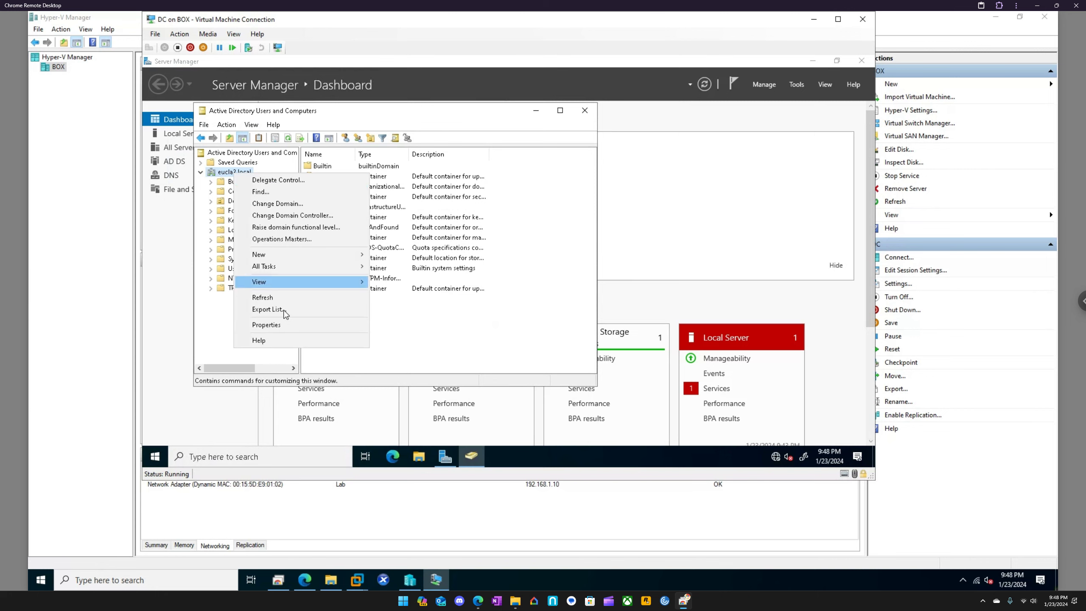
mouse_move(276, 255)
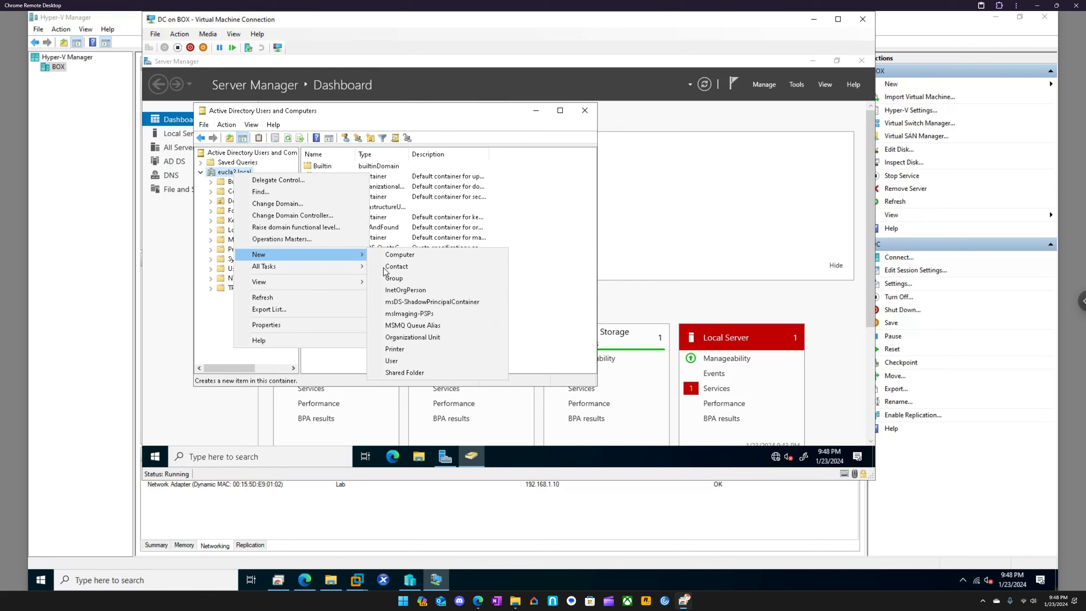
left_click(413, 337)
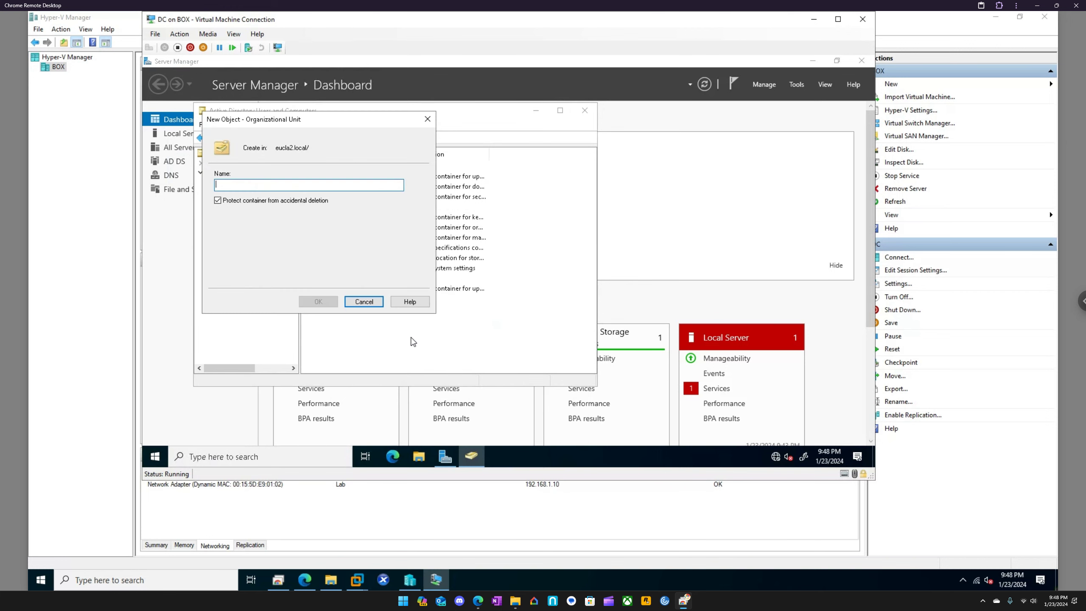
type("Ser")
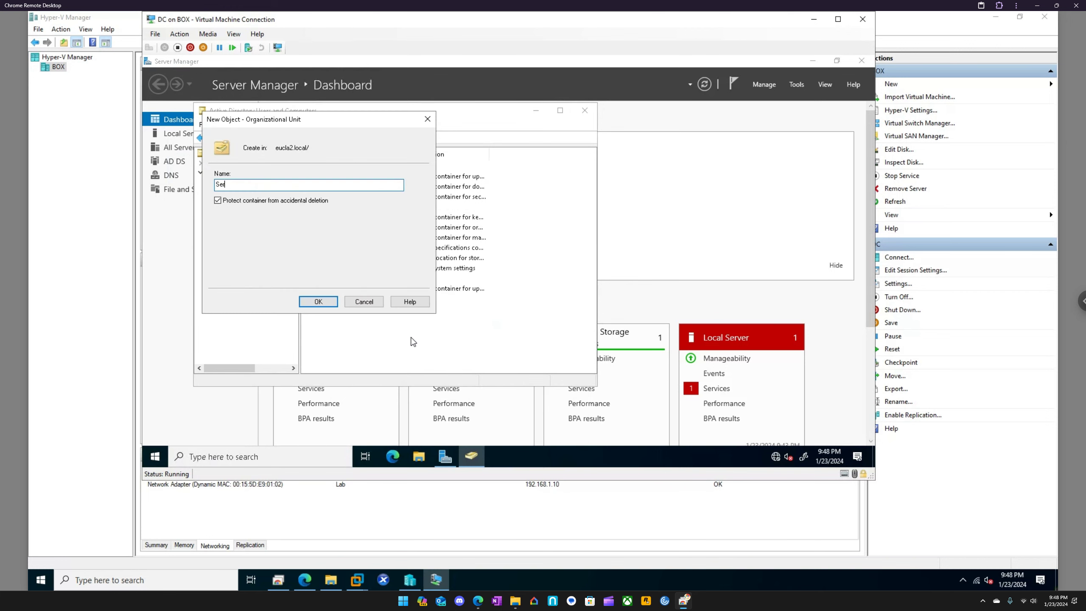
type("vers")
key("Return")
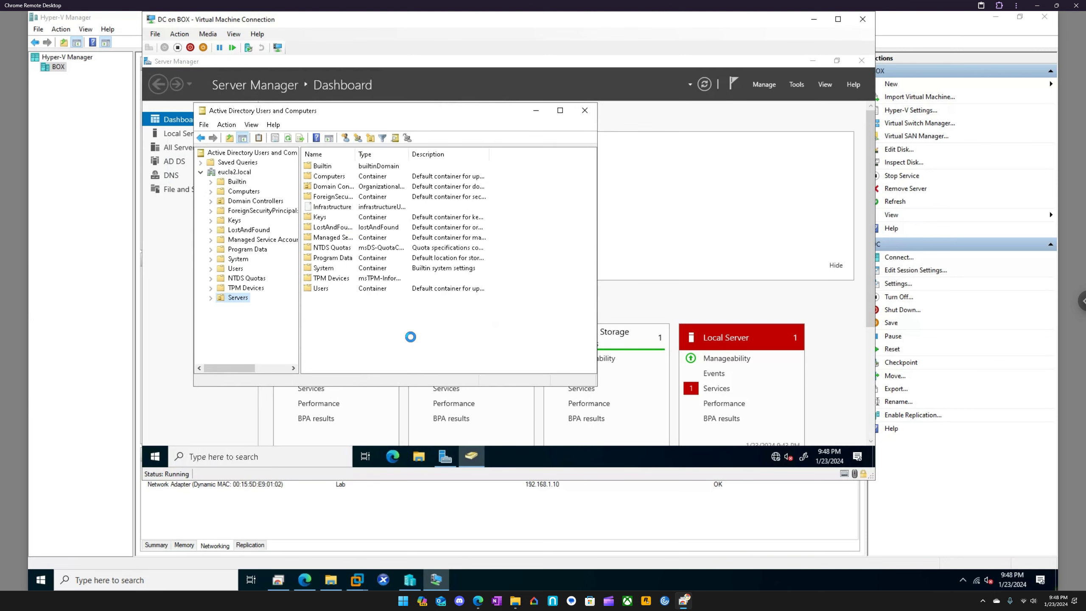
Create an organizational unit named SCCM inside Servers, keeping it protected from accidental deletion
right_click(237, 298)
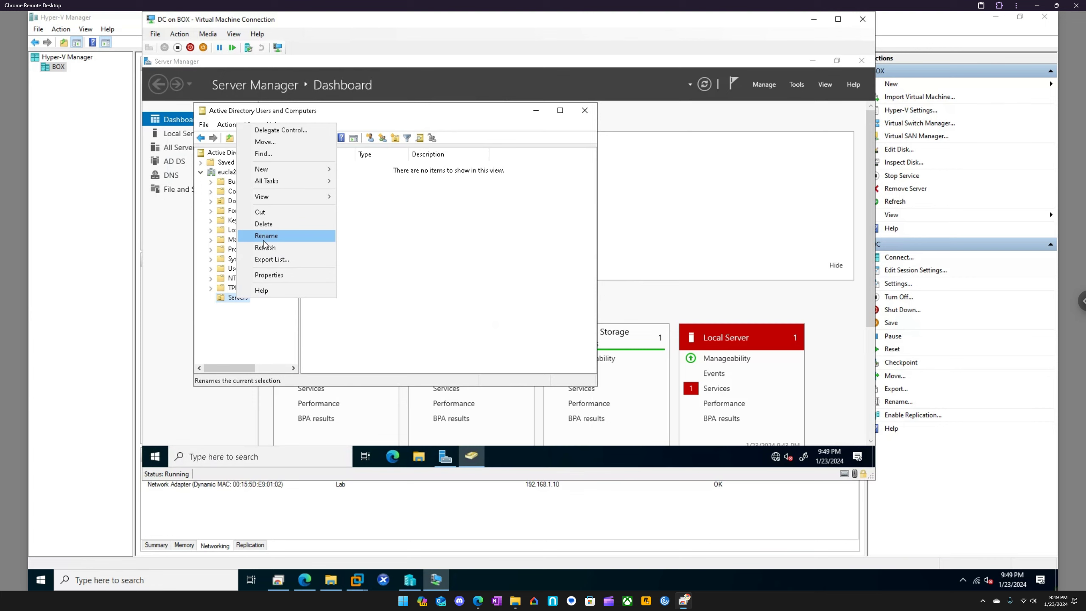
mouse_move(273, 169)
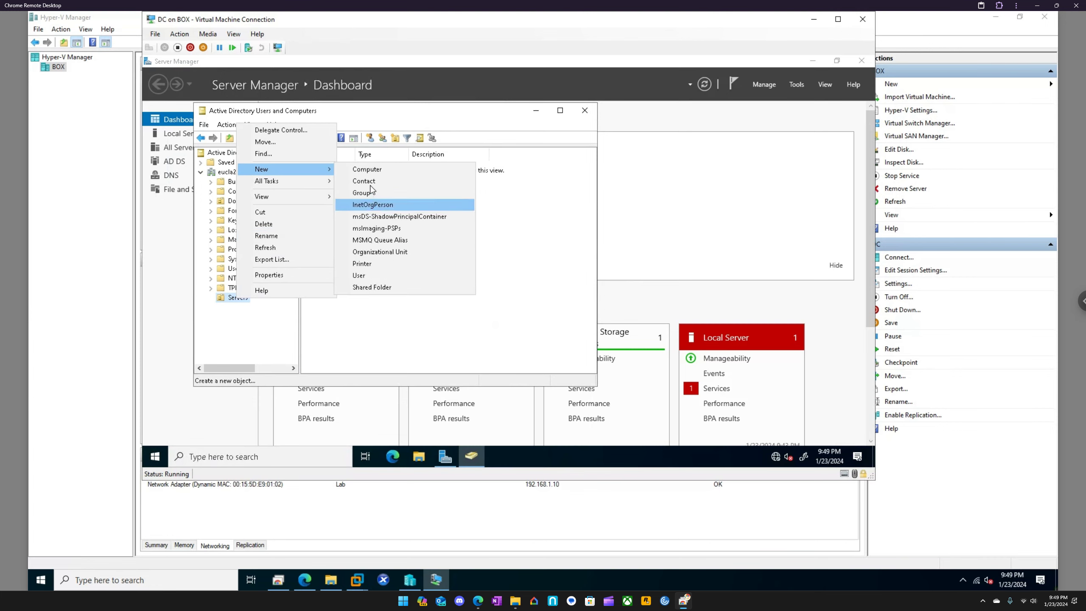
left_click(396, 253)
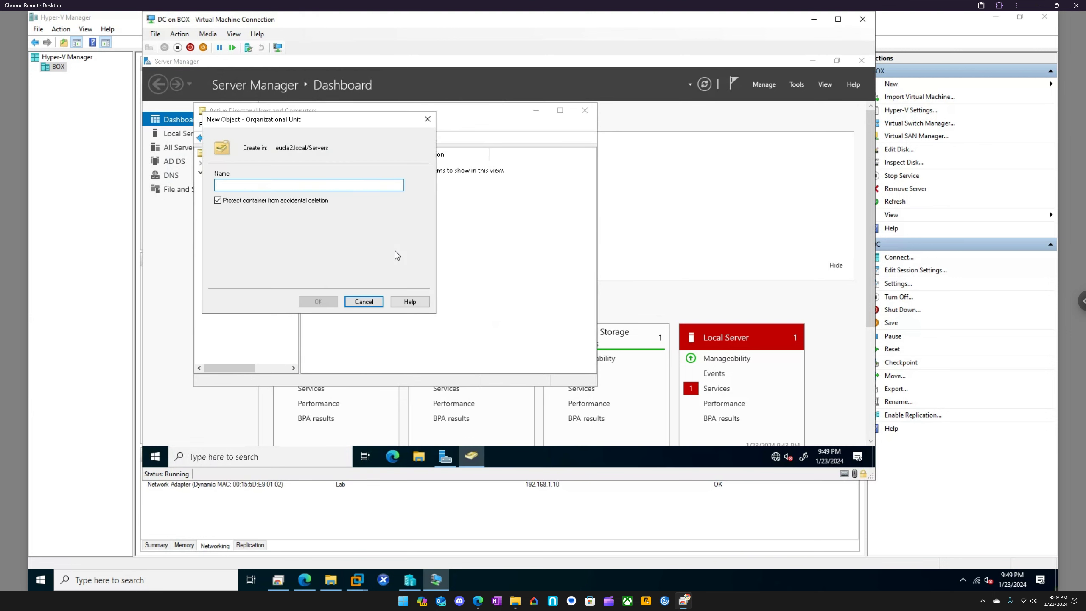
type("SCCM")
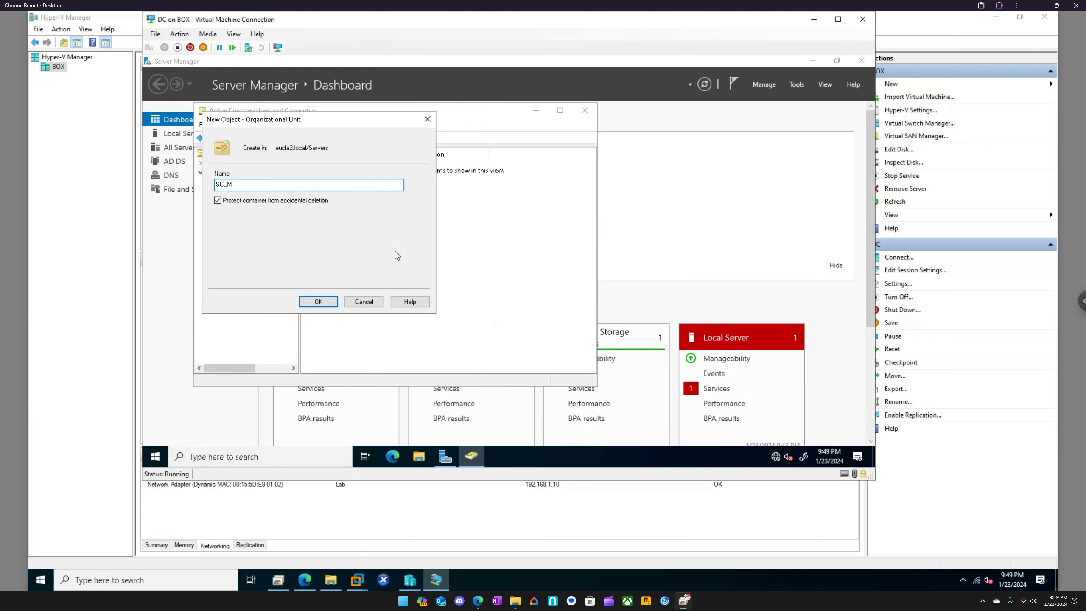
key("Return")
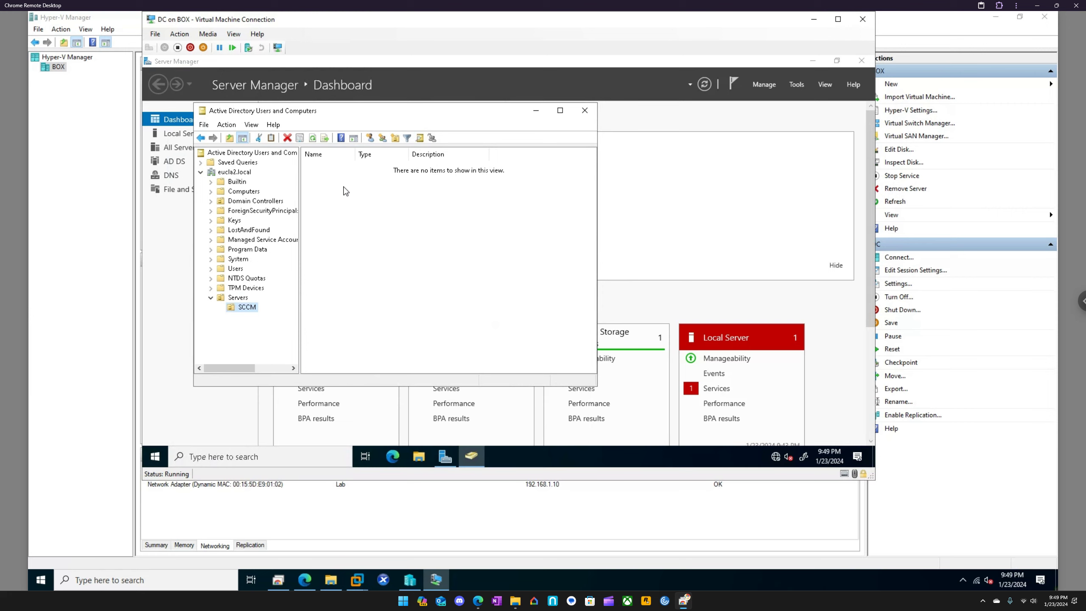
right_click(857, 456)
mouse_move(762, 407)
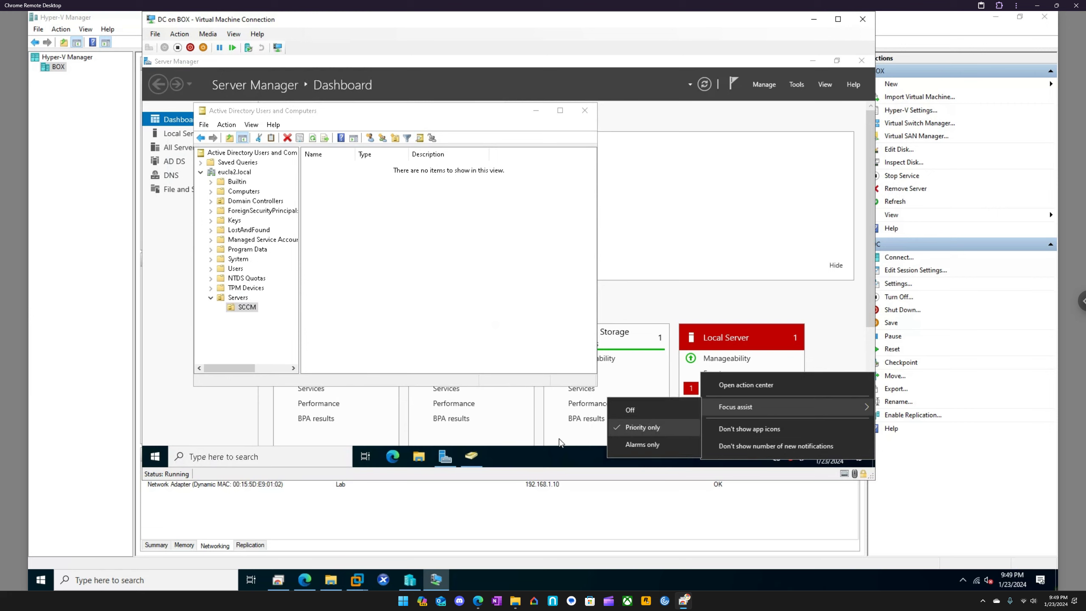
left_click(544, 453)
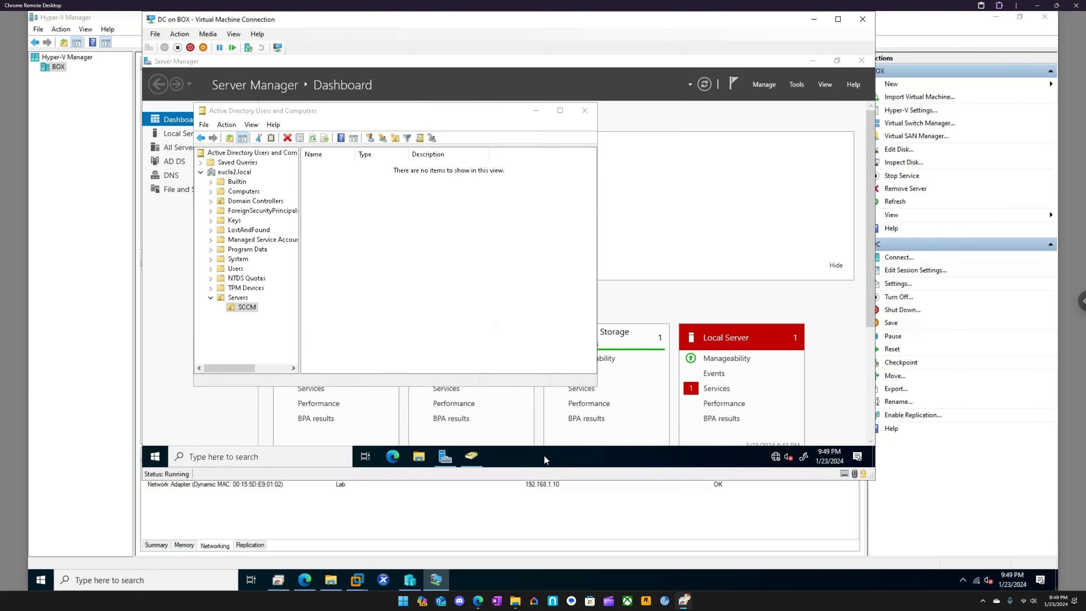
Reposition the Active Directory Users and Computers window toward the middle of the desktop and collapse the Servers organizational unit
left_click_drag(389, 112, 530, 153)
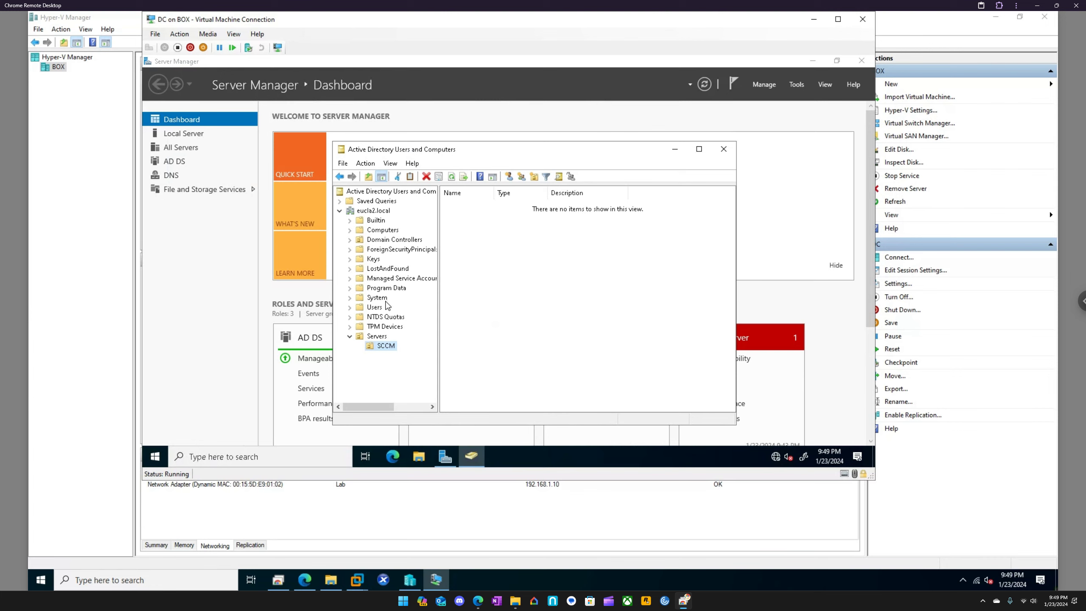
left_click(349, 336)
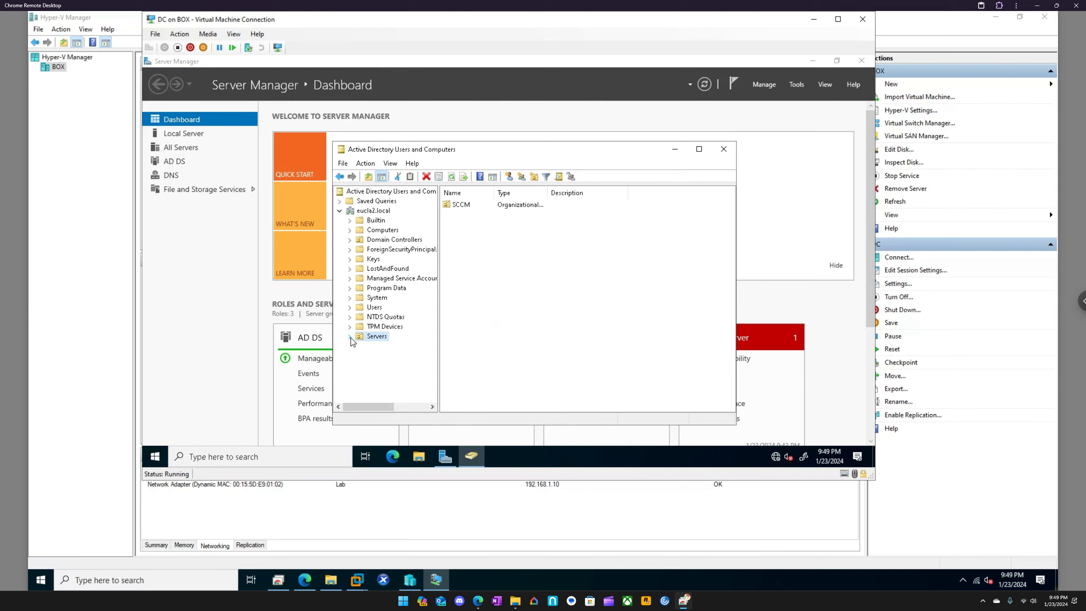